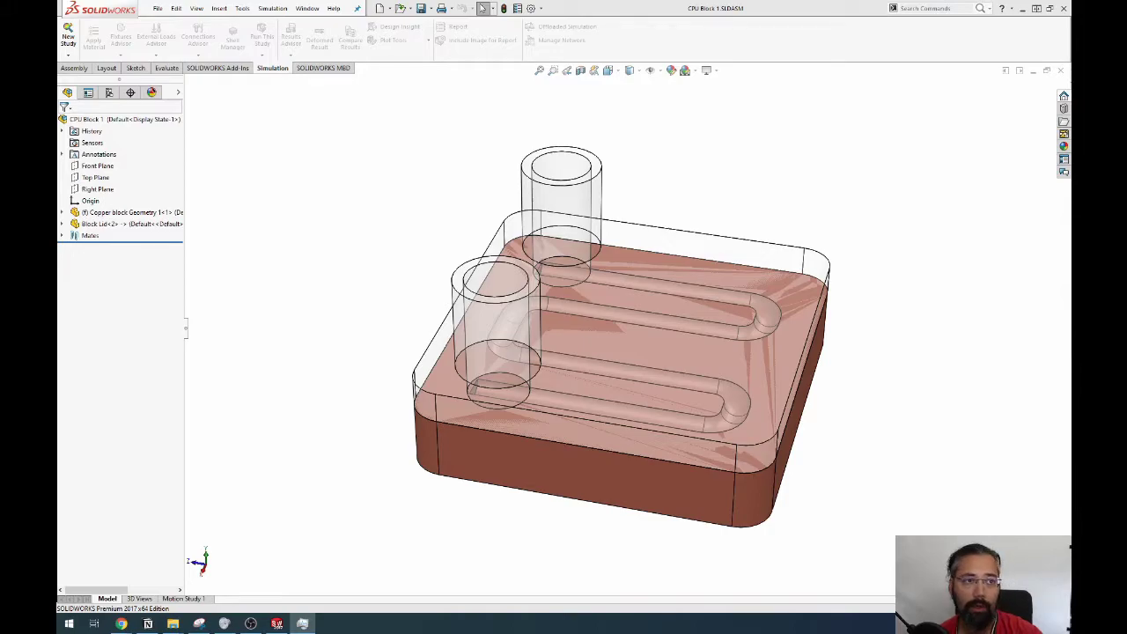
Enable the Flow Simulation add-in and bring up its tools for the CPU block assembly.
{"action": "left_click", "coordinate": [323, 68]}
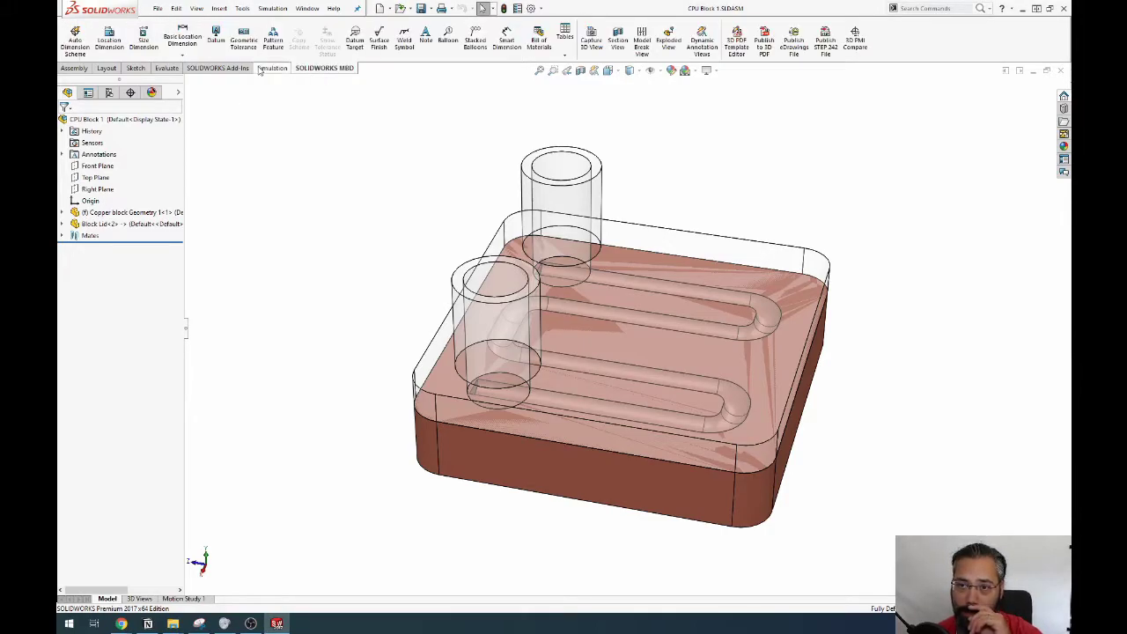
{"action": "left_click", "coordinate": [222, 68]}
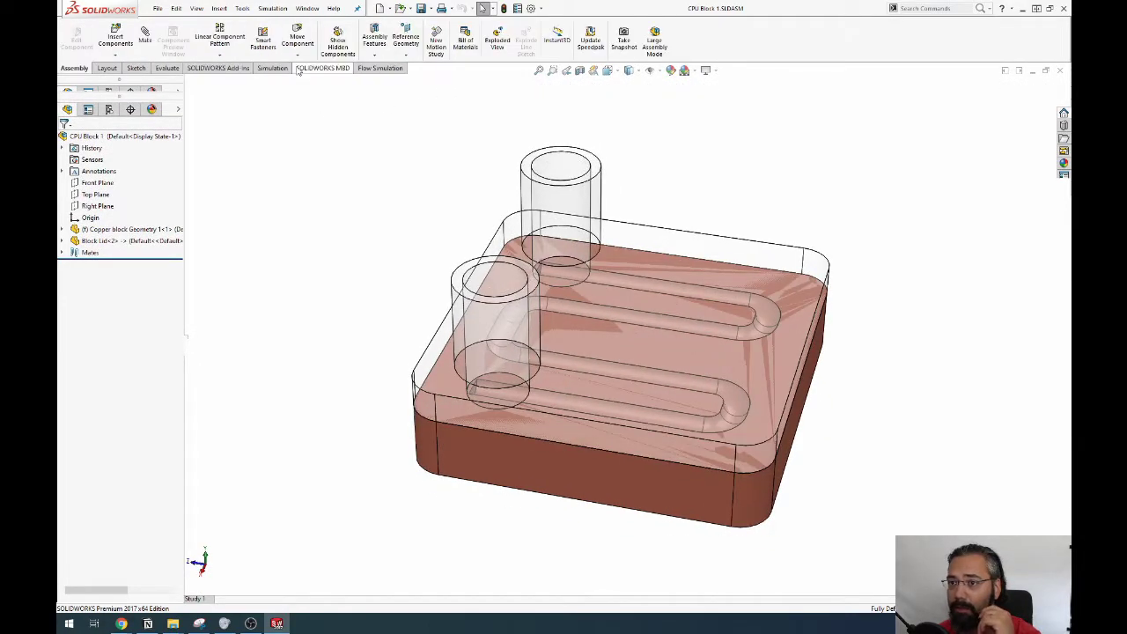
{"action": "left_click", "coordinate": [375, 70]}
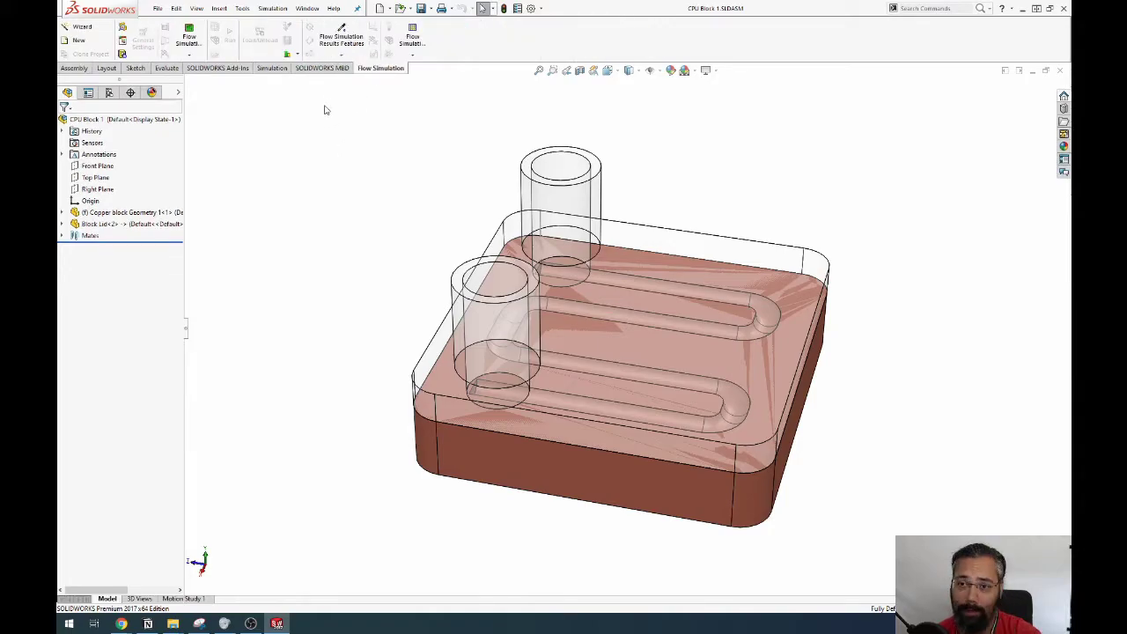
Start a new Flow Simulation project with the Wizard and name it CPU 1.
{"action": "left_click", "coordinate": [92, 29]}
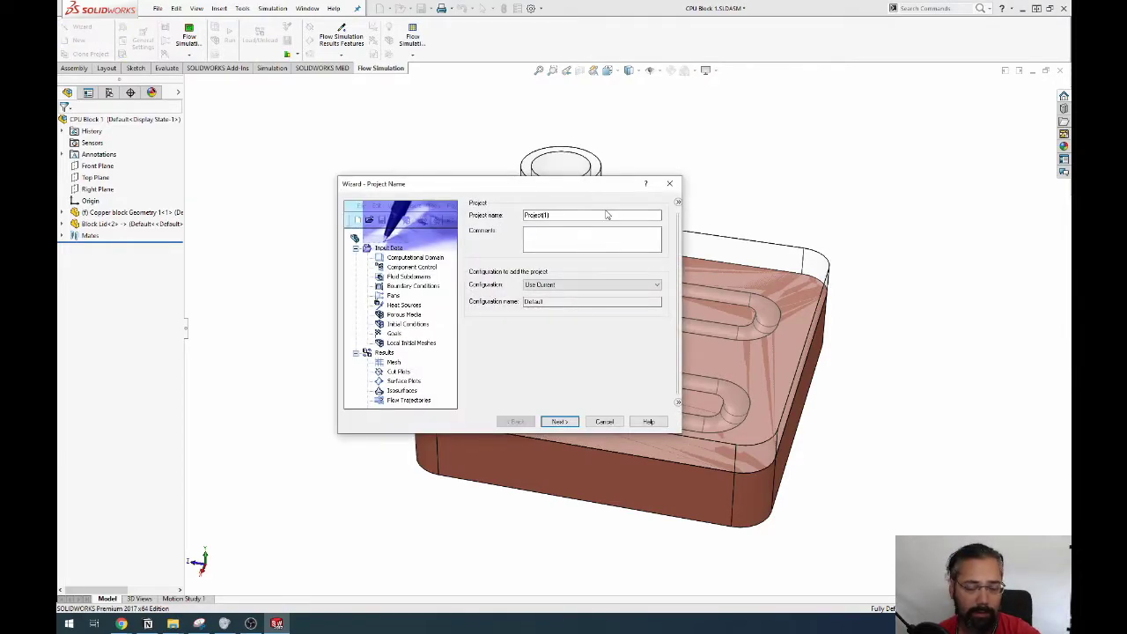
{"action": "type", "text": "CPU 1"}
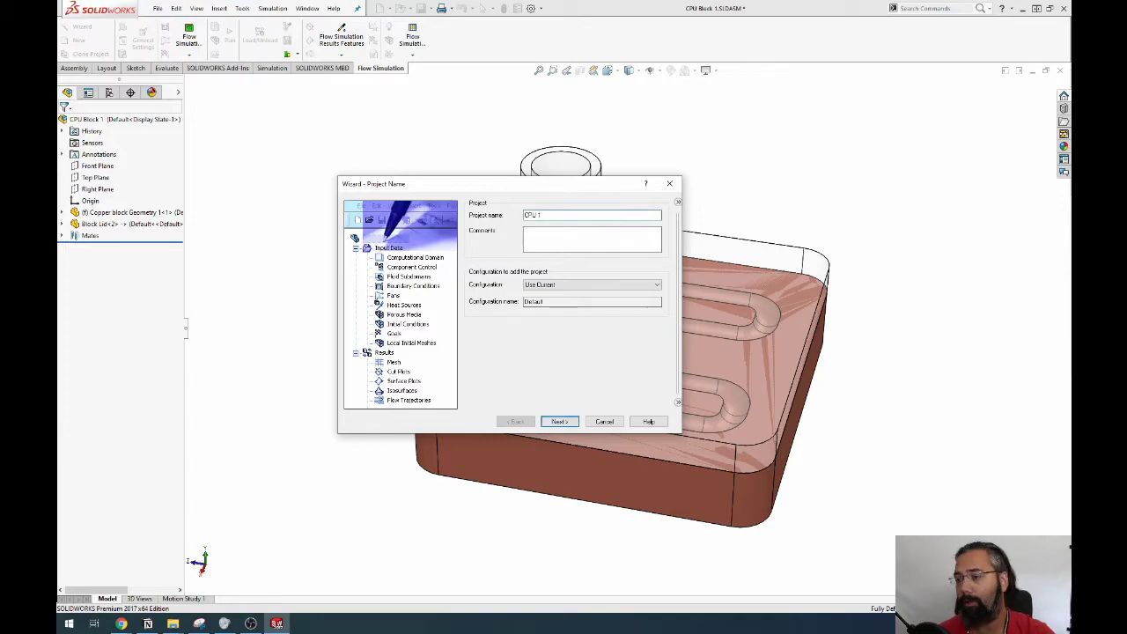
{"action": "left_click", "coordinate": [560, 422]}
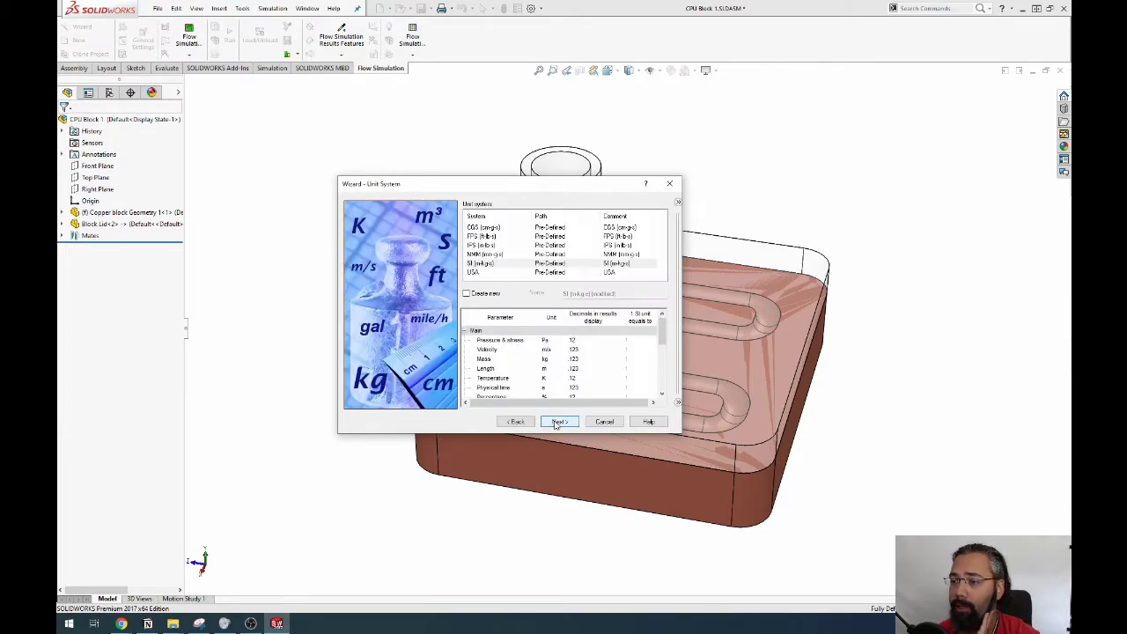
Choose the SI (m-kg-s) unit system for the project, review its parameters and continue.
{"action": "left_click", "coordinate": [520, 264]}
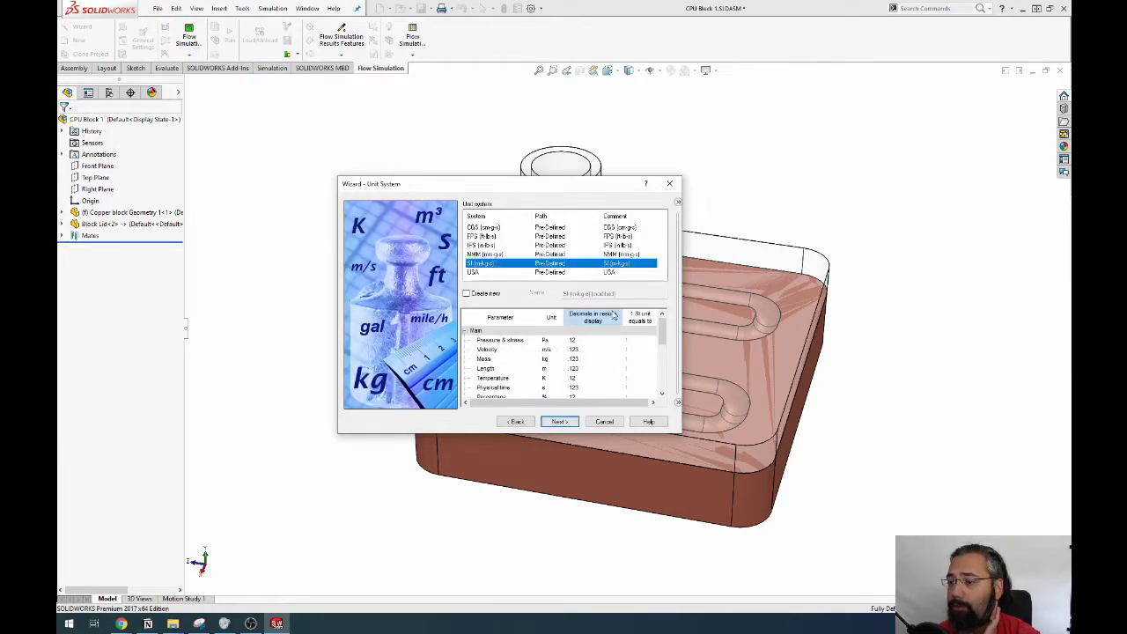
{"action": "mouse_move", "coordinate": [665, 338]}
{"action": "left_mouse_down"}
{"action": "mouse_move", "coordinate": [666, 359]}
{"action": "mouse_move", "coordinate": [667, 341]}
{"action": "left_mouse_up"}
{"action": "scroll", "coordinate": [666, 341], "scroll_direction": "down", "scroll_amount": 3}
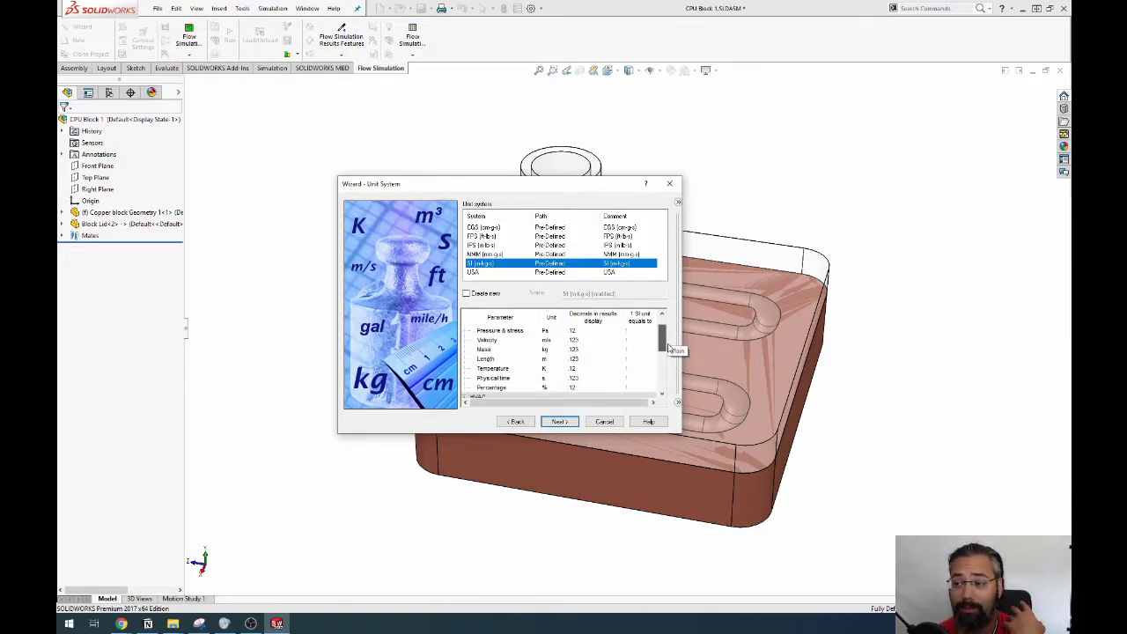
{"action": "scroll", "coordinate": [669, 343], "scroll_direction": "up", "scroll_amount": 3}
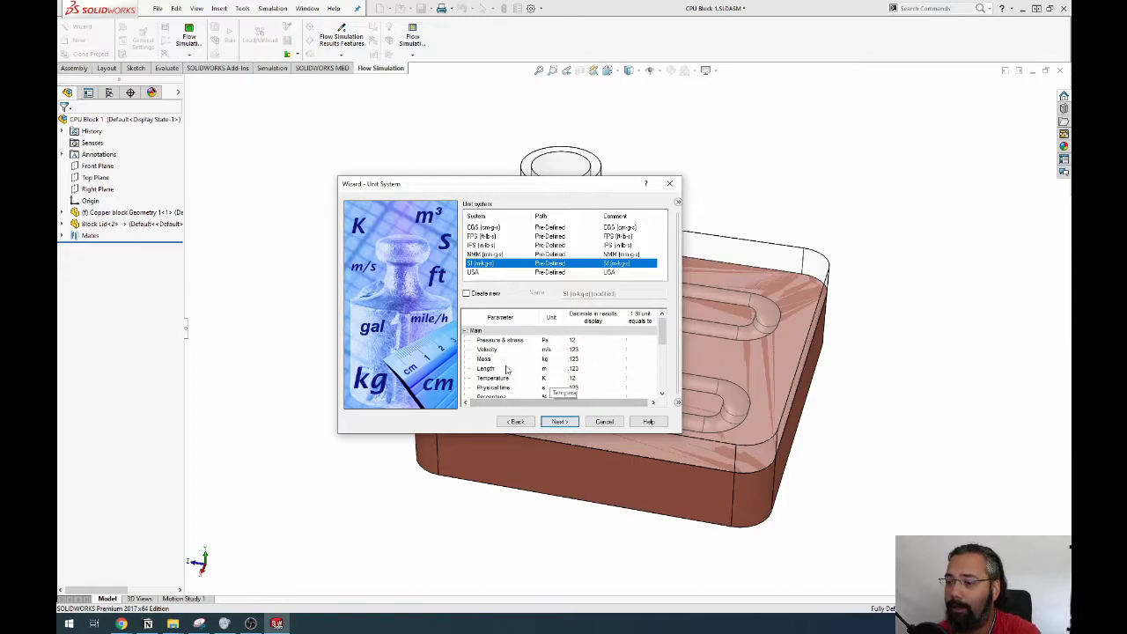
{"action": "left_click", "coordinate": [560, 421]}
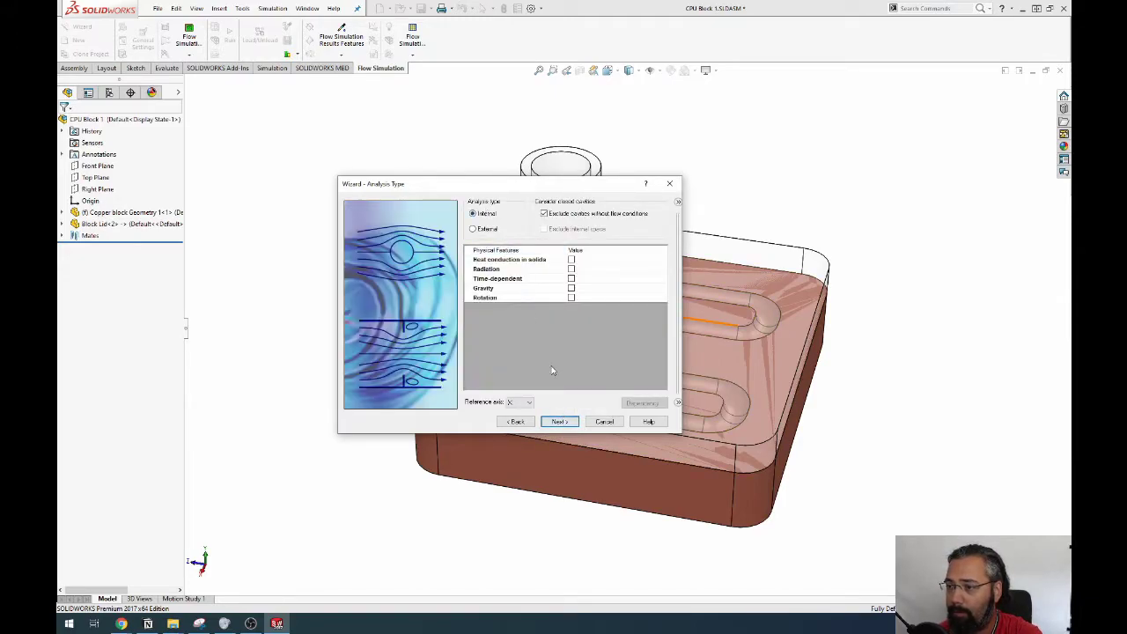
Enable gravity and heat conduction in solids for the internal analysis and set the reference axis to Z.
{"action": "left_click", "coordinate": [571, 287]}
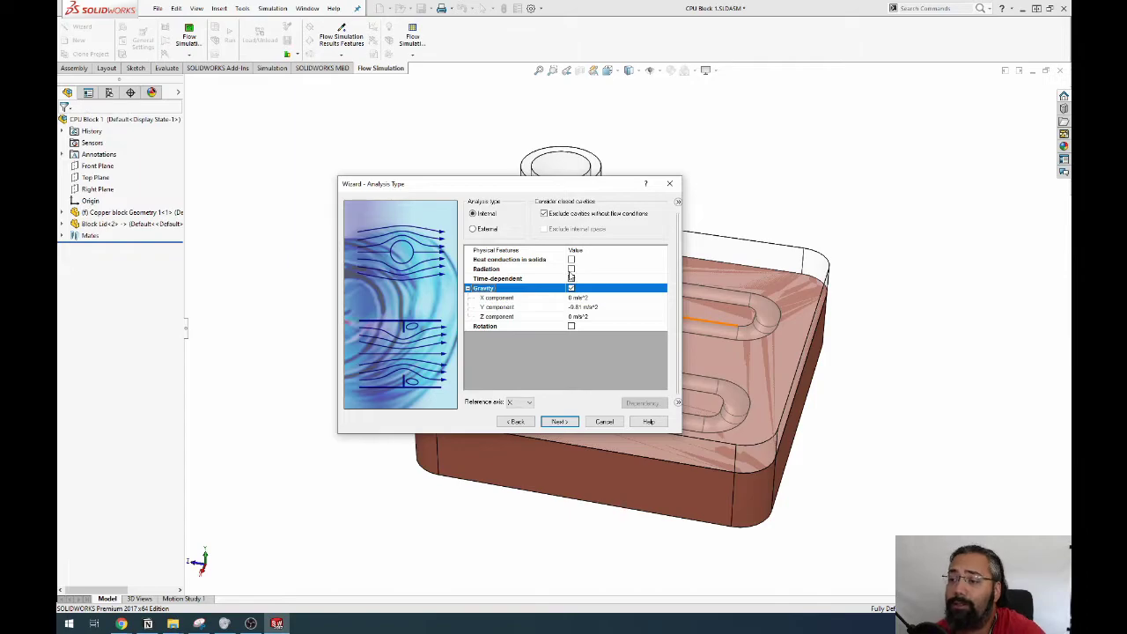
{"action": "left_click", "coordinate": [571, 259]}
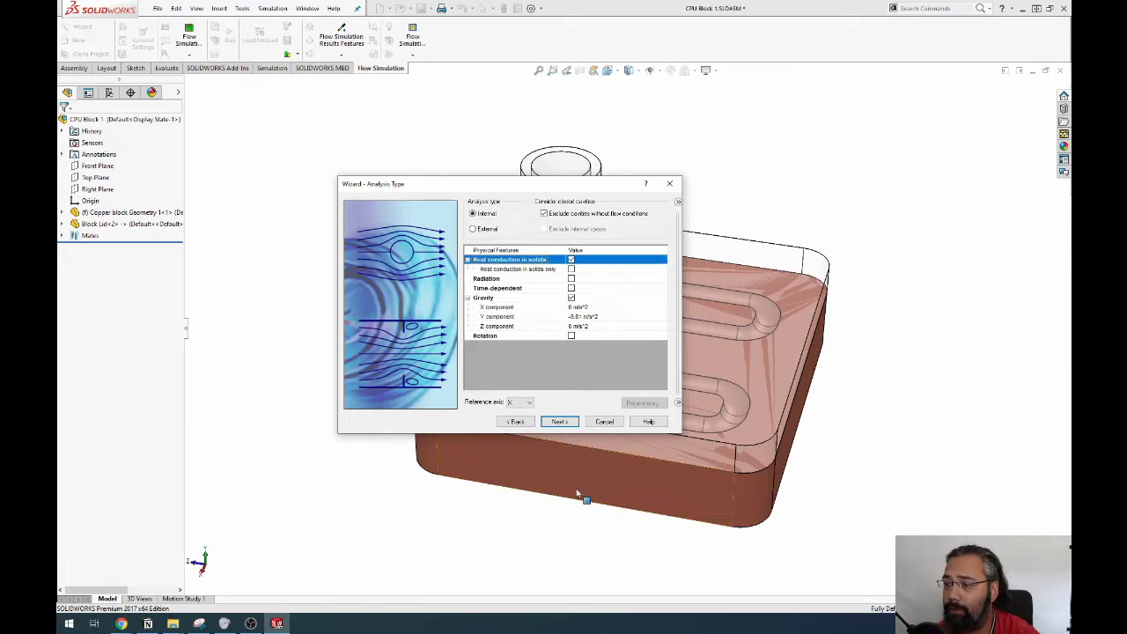
{"action": "left_click", "coordinate": [571, 423]}
{"action": "left_click", "coordinate": [515, 421]}
{"action": "left_click", "coordinate": [528, 402]}
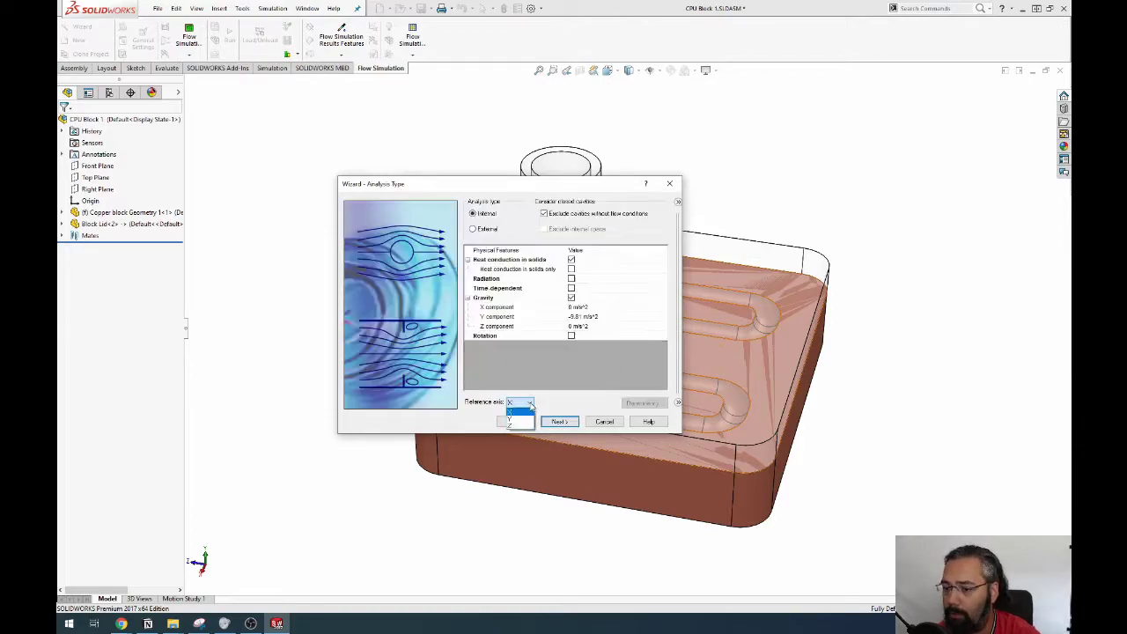
{"action": "left_click", "coordinate": [527, 428]}
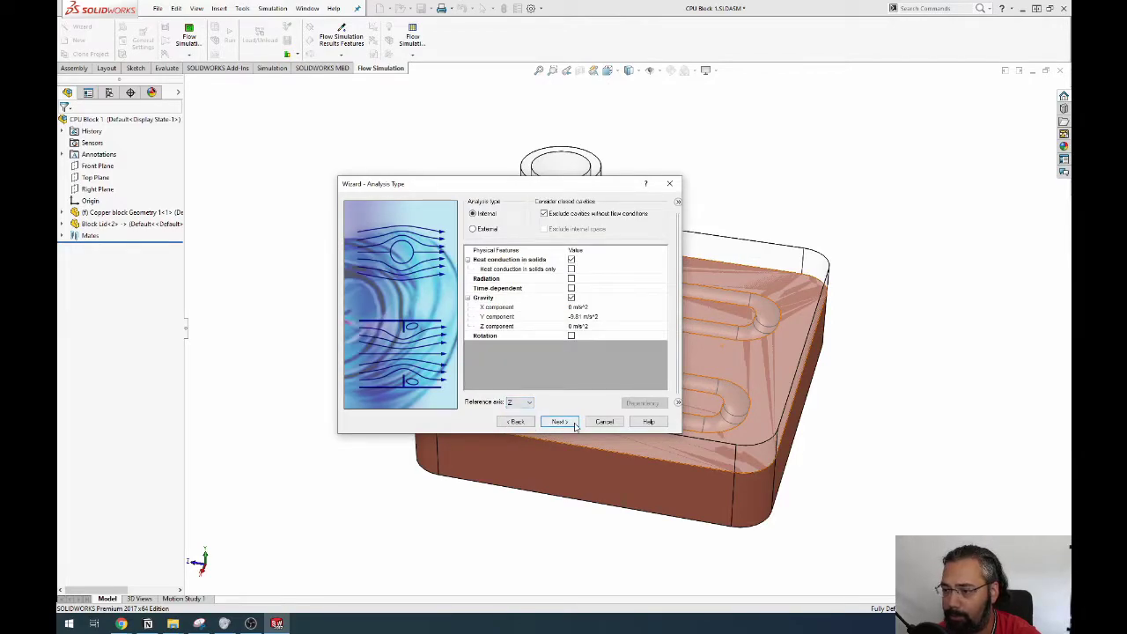
{"action": "left_click", "coordinate": [572, 423]}
Add the pre-defined liquid Water as the project's default fluid, keeping the Laminar and Turbulent flow type.
{"action": "left_click", "coordinate": [466, 215]}
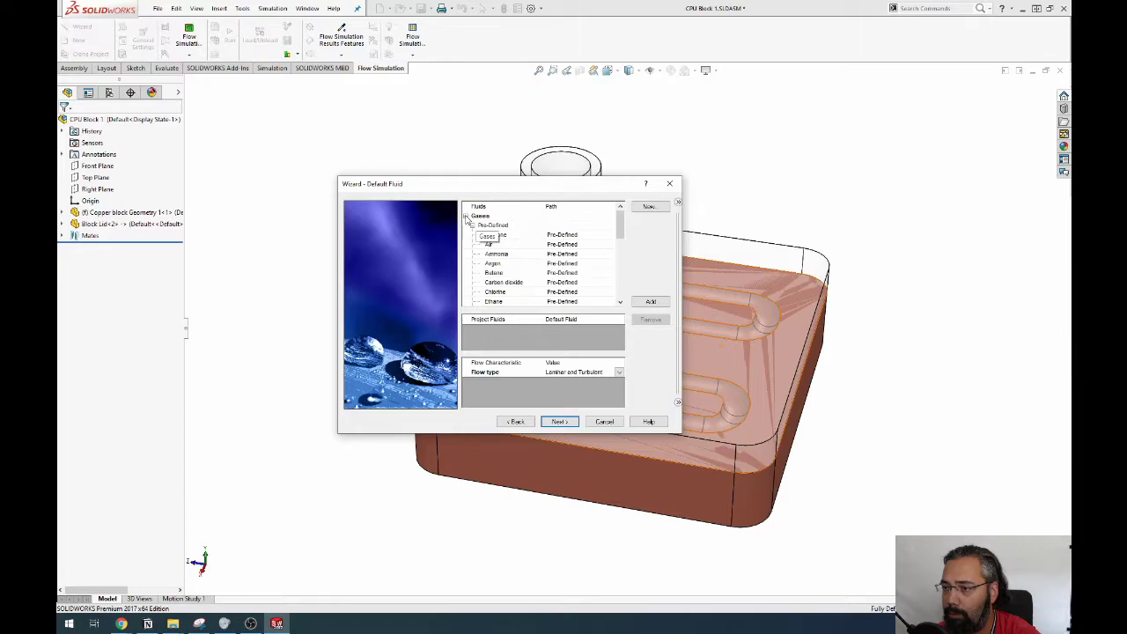
{"action": "left_click", "coordinate": [466, 216]}
{"action": "left_click", "coordinate": [466, 226]}
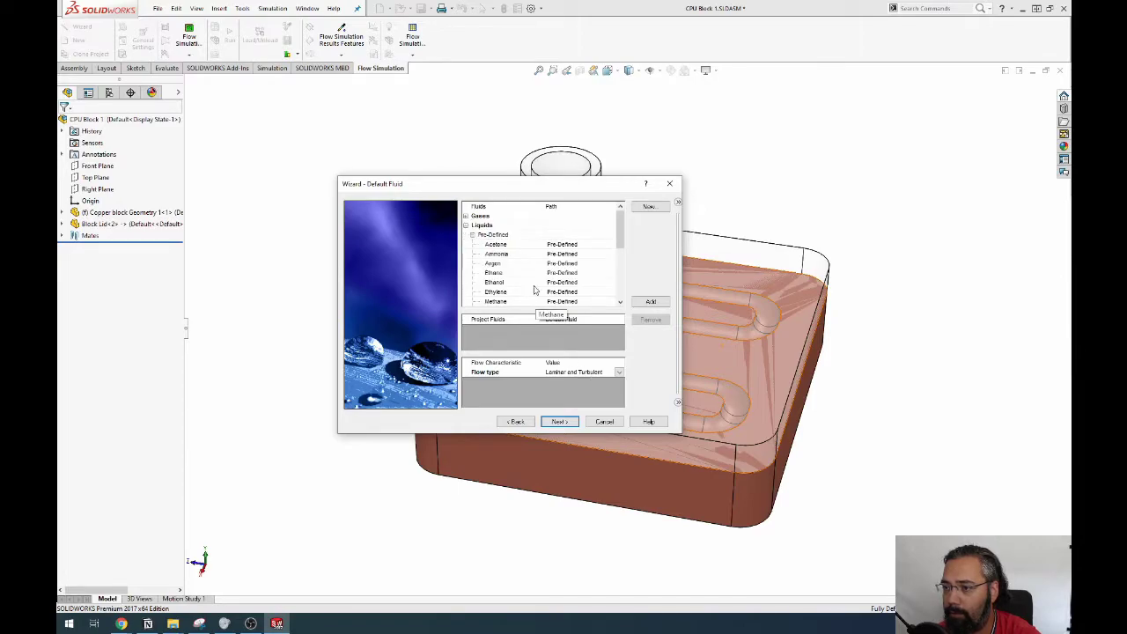
{"action": "scroll", "coordinate": [492, 265], "scroll_direction": "down", "scroll_amount": 4}
{"action": "left_click", "coordinate": [491, 264]}
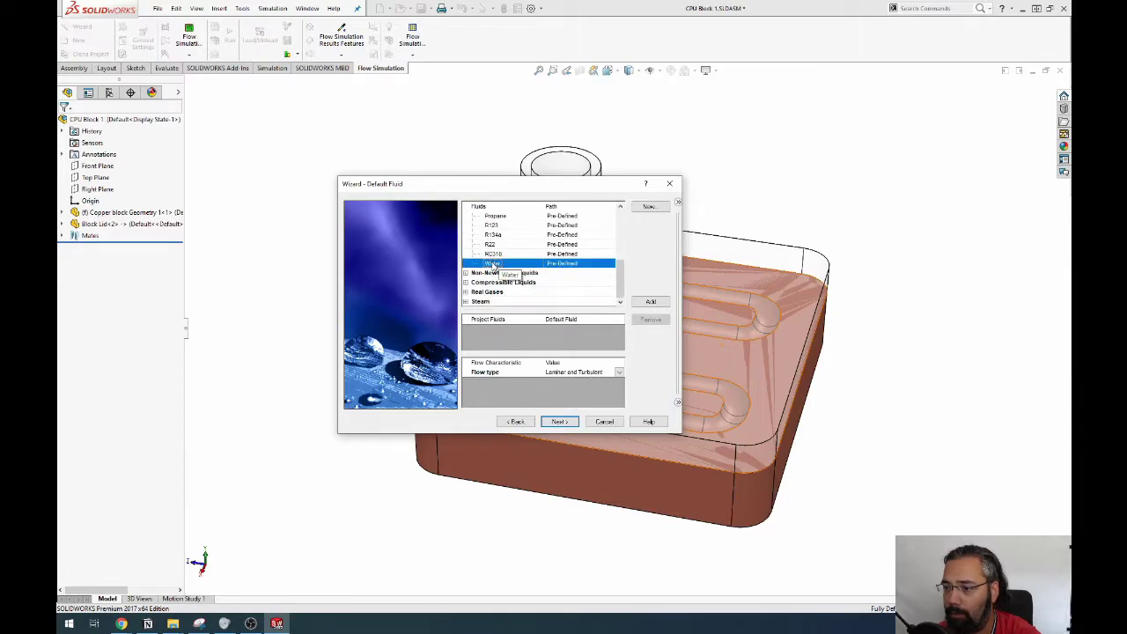
{"action": "left_click", "coordinate": [651, 301]}
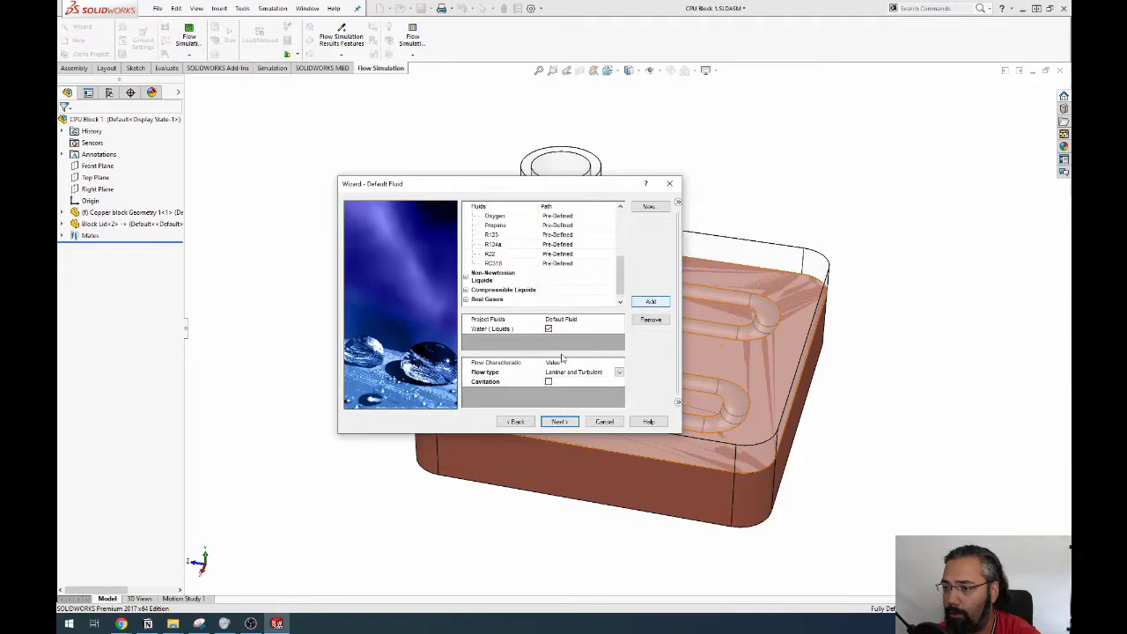
{"action": "left_click", "coordinate": [621, 376]}
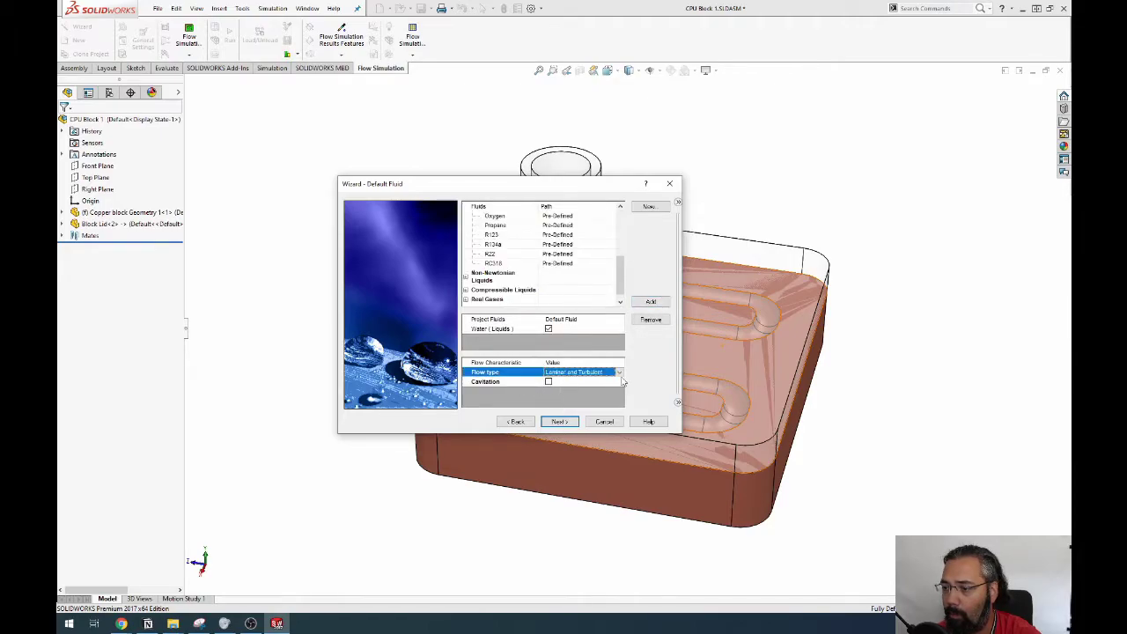
{"action": "left_click", "coordinate": [619, 374]}
{"action": "left_click", "coordinate": [620, 374]}
{"action": "left_click", "coordinate": [567, 421]}
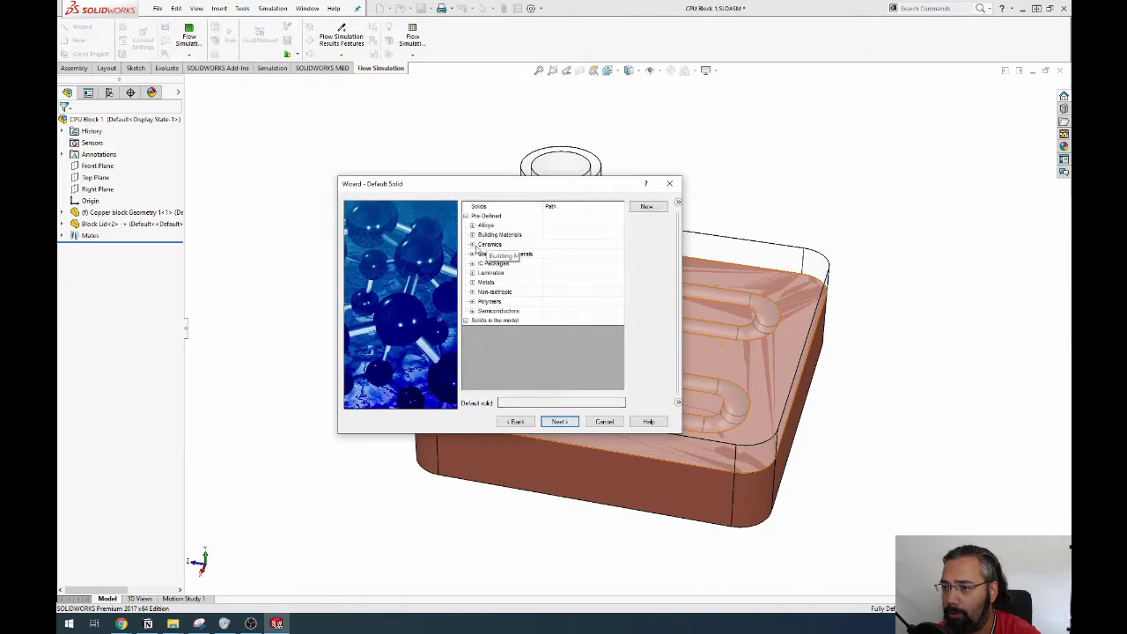
{"action": "left_click", "coordinate": [473, 225]}
{"action": "left_click", "coordinate": [473, 226]}
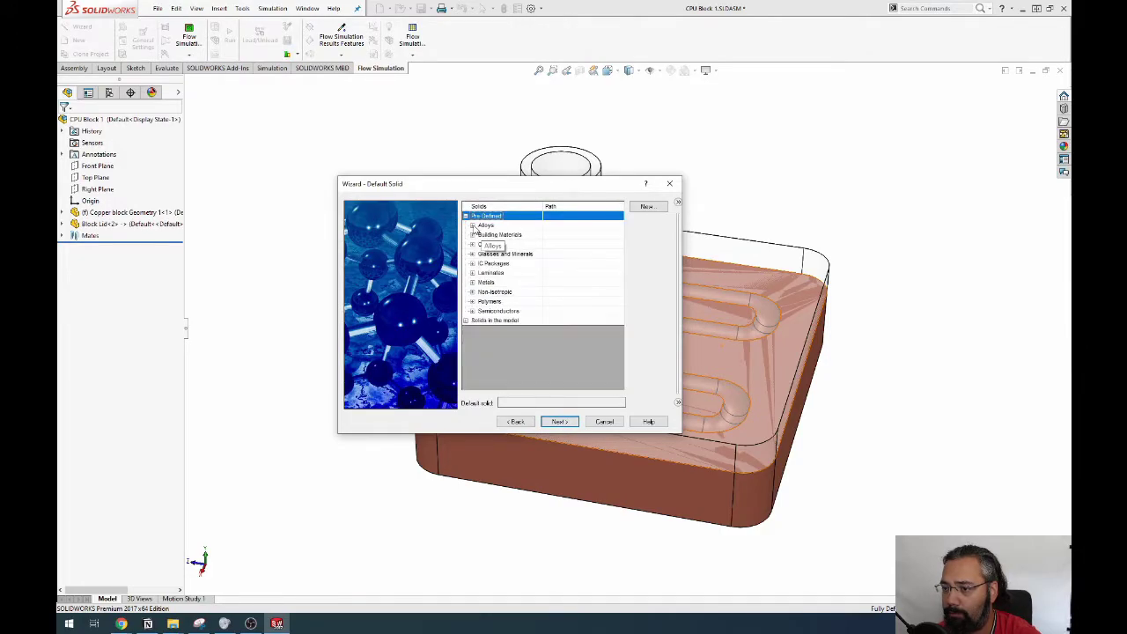
{"action": "left_click", "coordinate": [573, 422]}
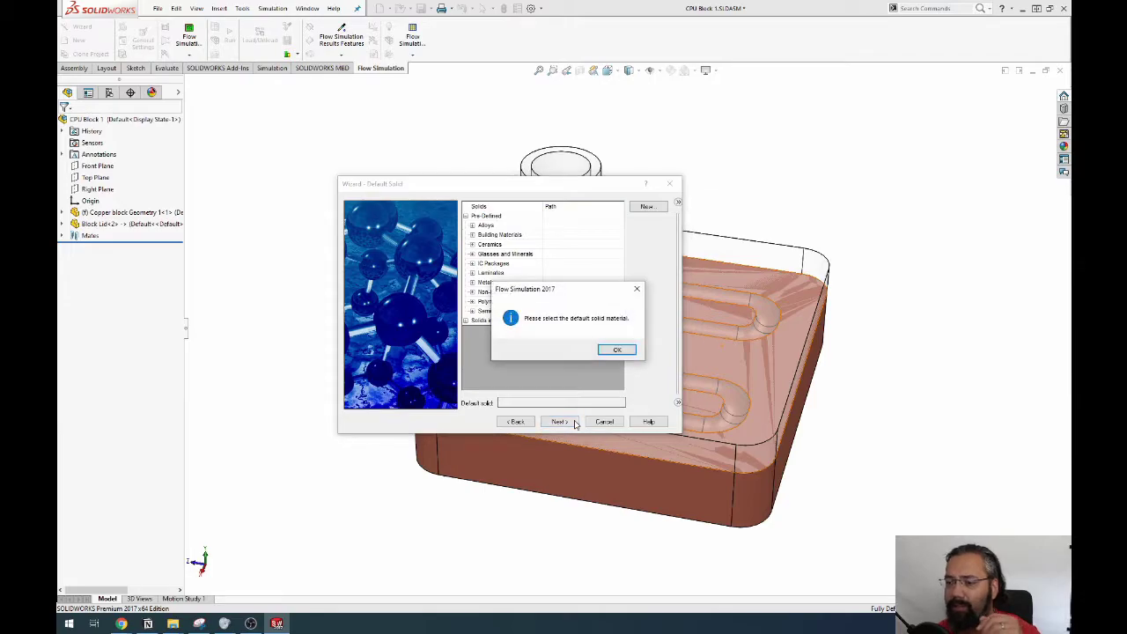
{"action": "left_click", "coordinate": [618, 349]}
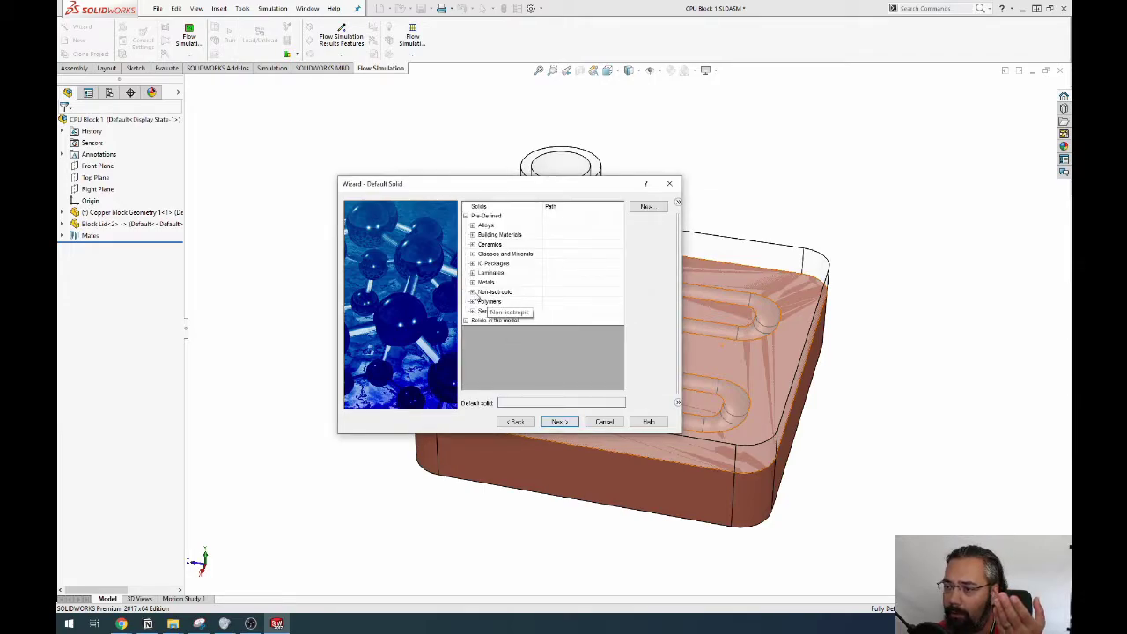
Set the default solid material to Plexiglass from the pre-defined polymers and continue to the wall conditions.
{"action": "left_click", "coordinate": [472, 293]}
{"action": "left_click", "coordinate": [478, 329]}
{"action": "left_click", "coordinate": [472, 330]}
{"action": "scroll", "coordinate": [529, 350], "scroll_direction": "down", "scroll_amount": 2}
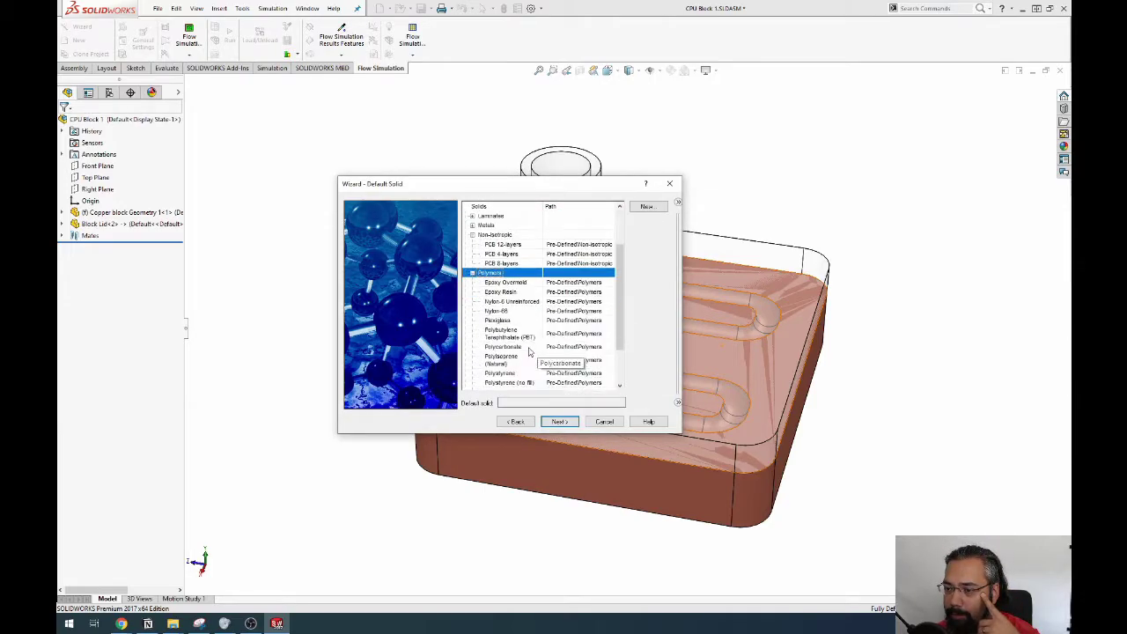
{"action": "scroll", "coordinate": [529, 351], "scroll_direction": "down", "scroll_amount": 2}
{"action": "left_click", "coordinate": [509, 264]}
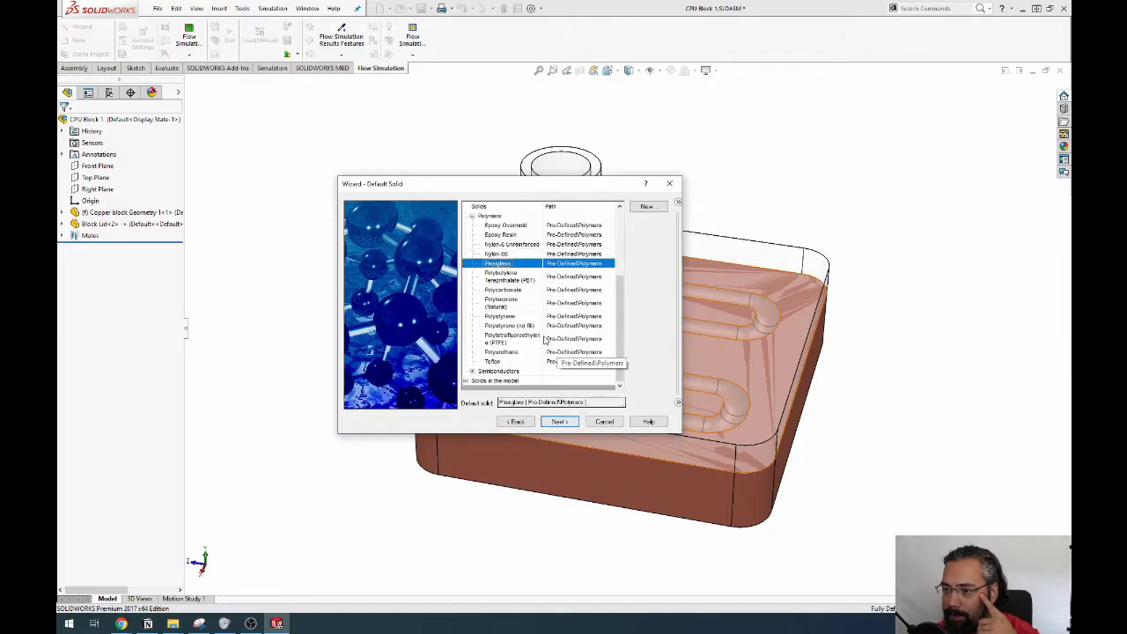
{"action": "scroll", "coordinate": [546, 343], "scroll_direction": "up", "scroll_amount": 4}
{"action": "left_click", "coordinate": [558, 422]}
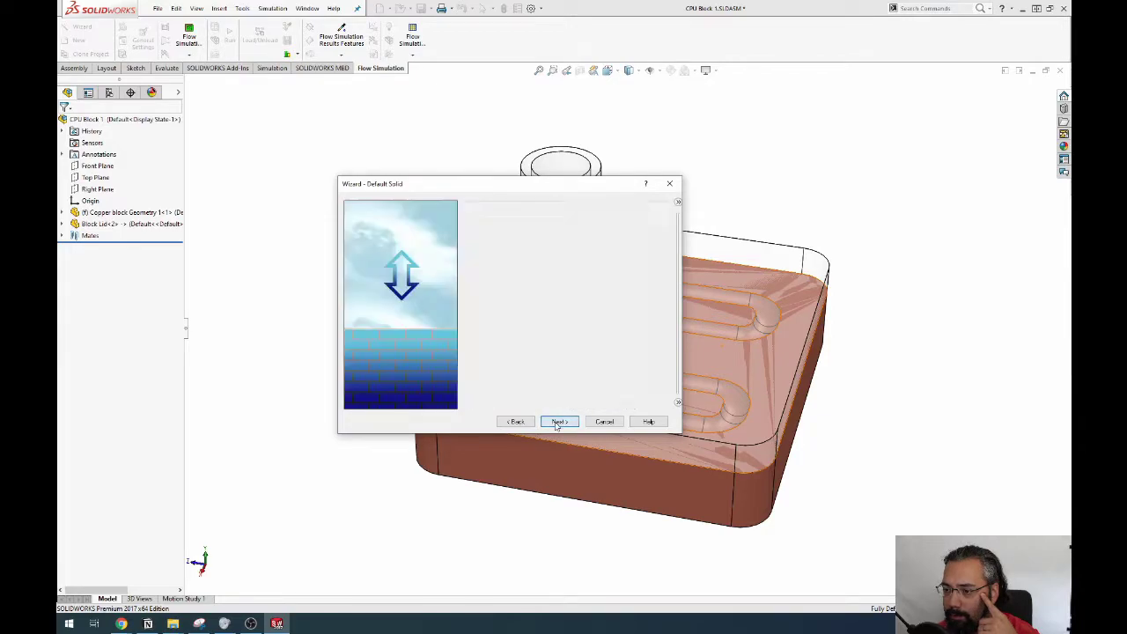
Set the default outer wall thermal condition to a heat generation rate of 150 W.
{"action": "left_click", "coordinate": [660, 218]}
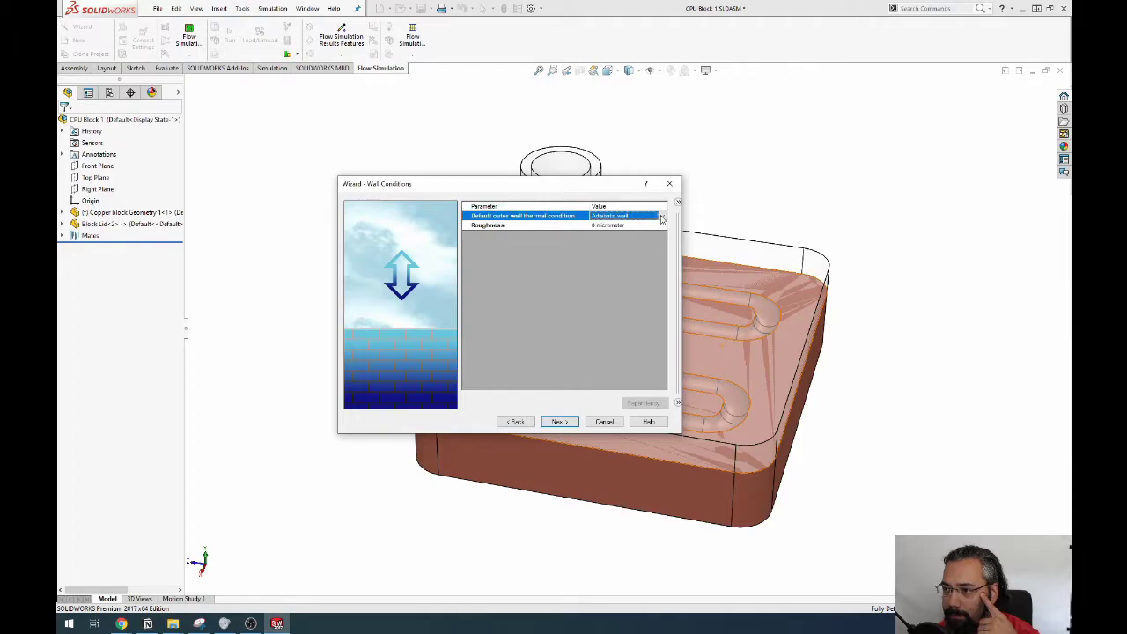
{"action": "left_click", "coordinate": [662, 217]}
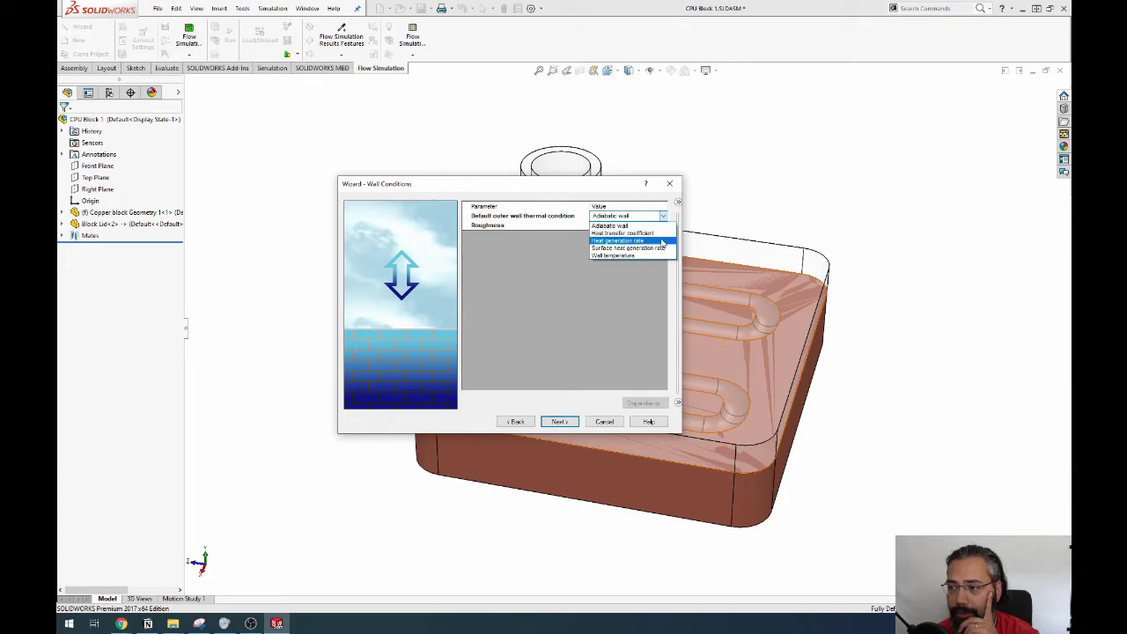
{"action": "left_click", "coordinate": [662, 240]}
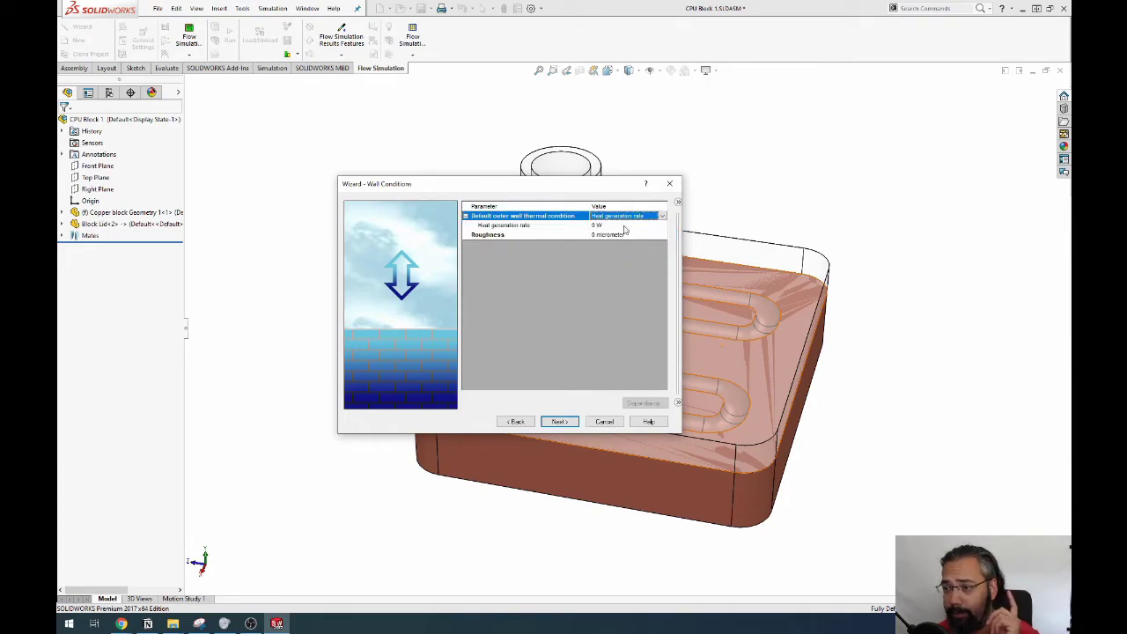
{"action": "left_click", "coordinate": [622, 227]}
{"action": "left_click", "coordinate": [622, 227]}
{"action": "type", "text": "150"}
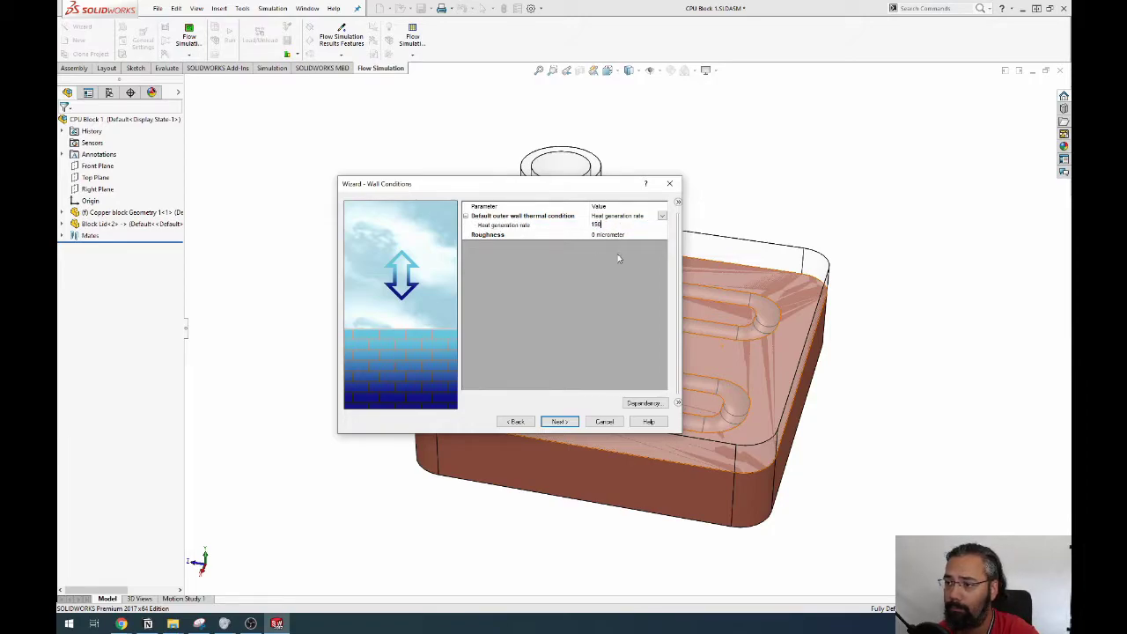
{"action": "key", "text": "Return"}
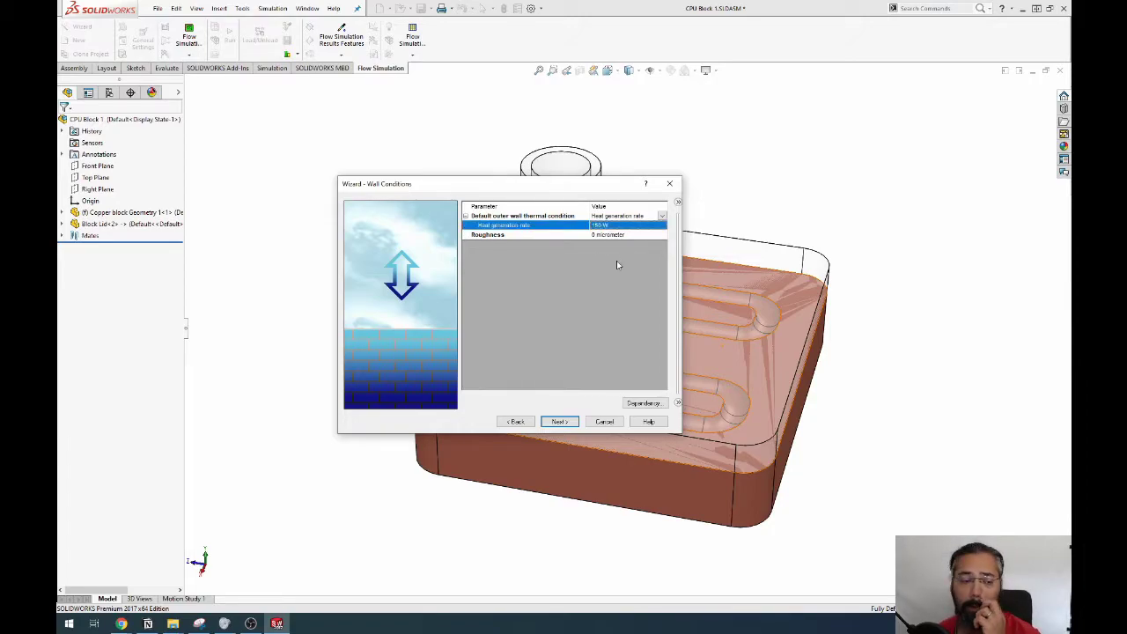
Switch to Chrome, search for "i9 watt" and open Intel's specification page for the Core i9-9900K processor.
{"action": "left_click", "coordinate": [121, 623]}
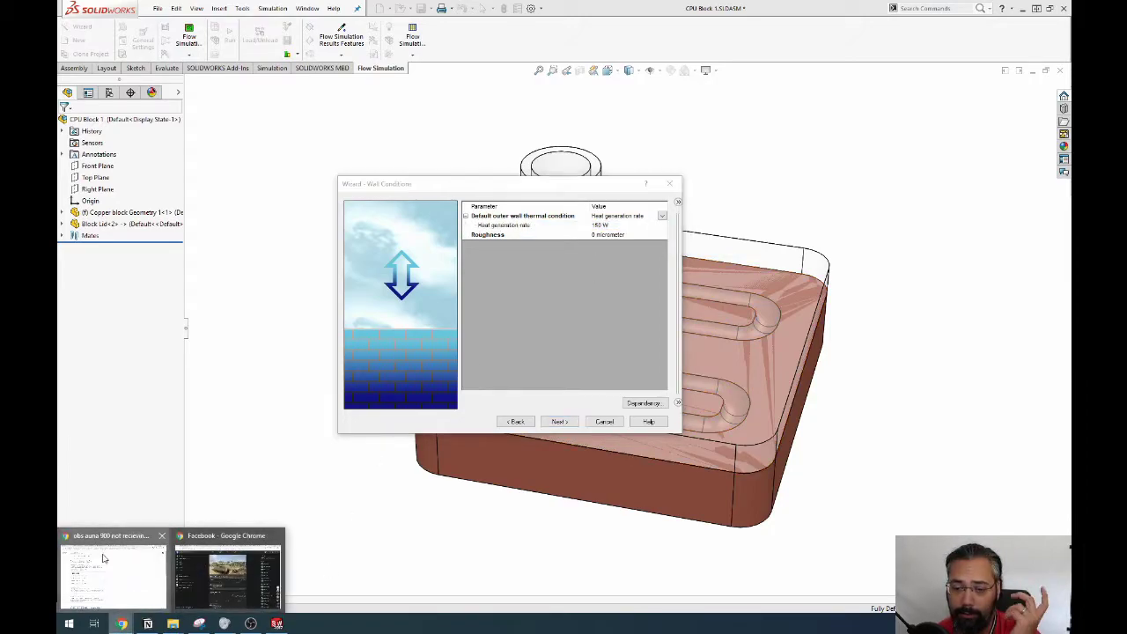
{"action": "left_click", "coordinate": [103, 558]}
{"action": "left_click_drag", "start_coordinate": [57, 95], "coordinate": [595, 5]}
{"action": "type", "text": "i9"}
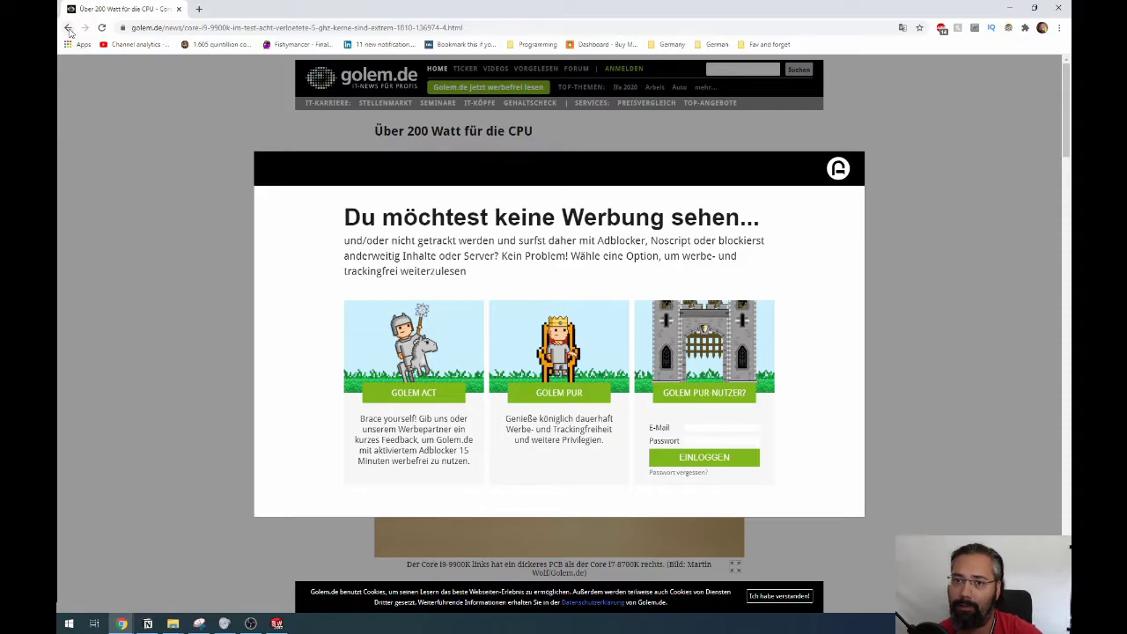
{"action": "left_click", "coordinate": [67, 28]}
{"action": "scroll", "coordinate": [292, 310], "scroll_direction": "down", "scroll_amount": 2}
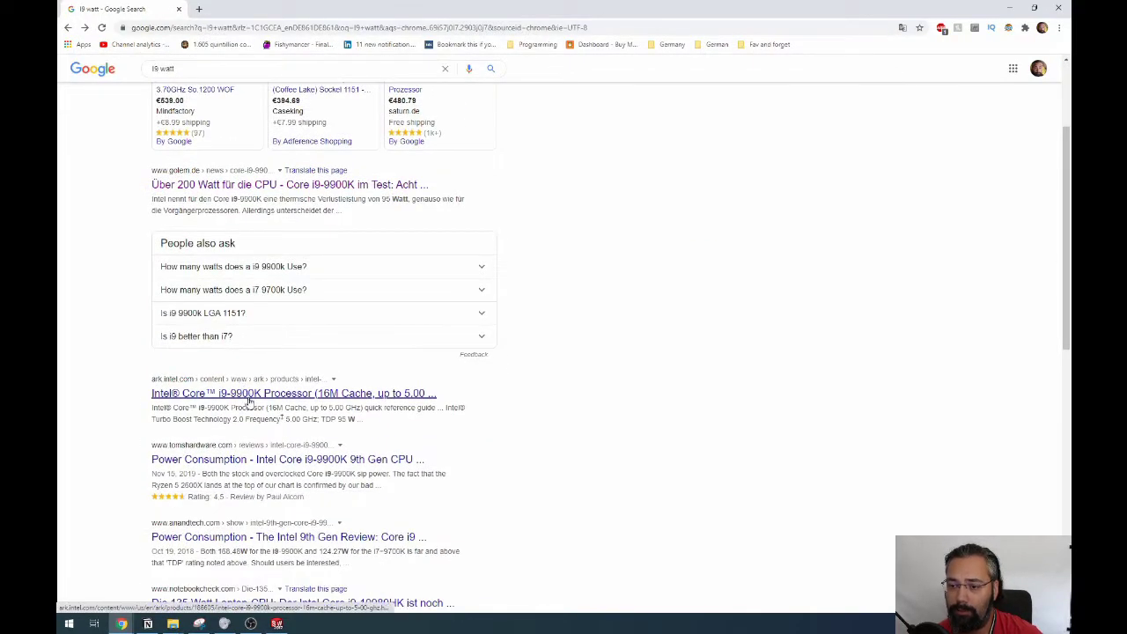
{"action": "left_click", "coordinate": [249, 394]}
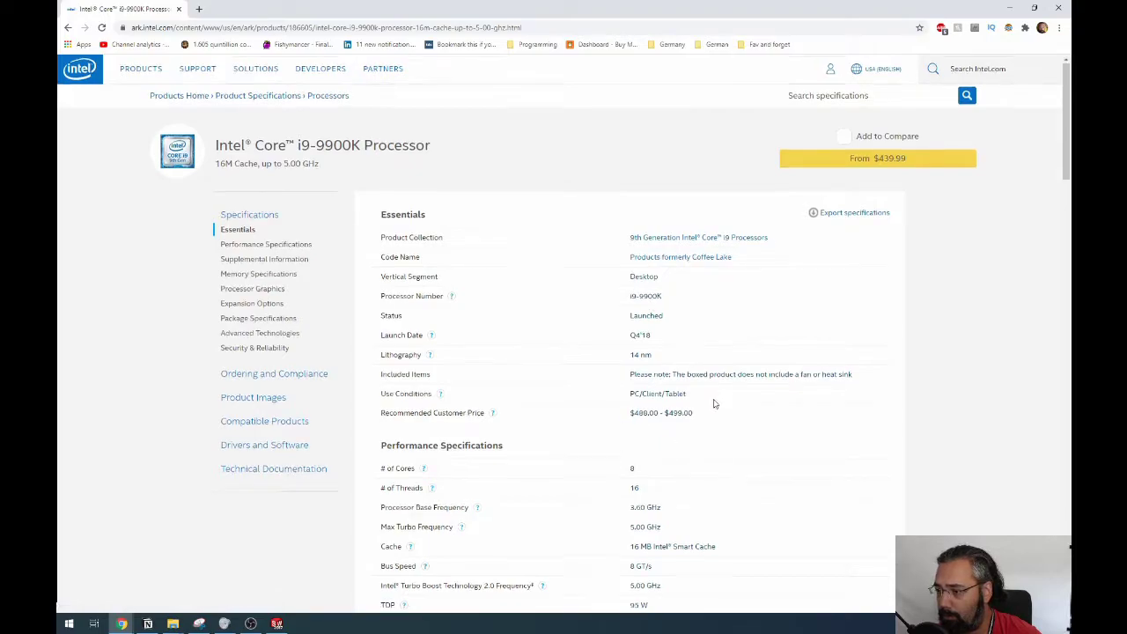
Check the TDP of the Core i9-9900K in the performance specifications and look through the rest of Intel's specification page.
{"action": "scroll", "coordinate": [713, 403], "scroll_direction": "down", "scroll_amount": 1}
{"action": "left_click_drag", "start_coordinate": [656, 504], "coordinate": [626, 501]}
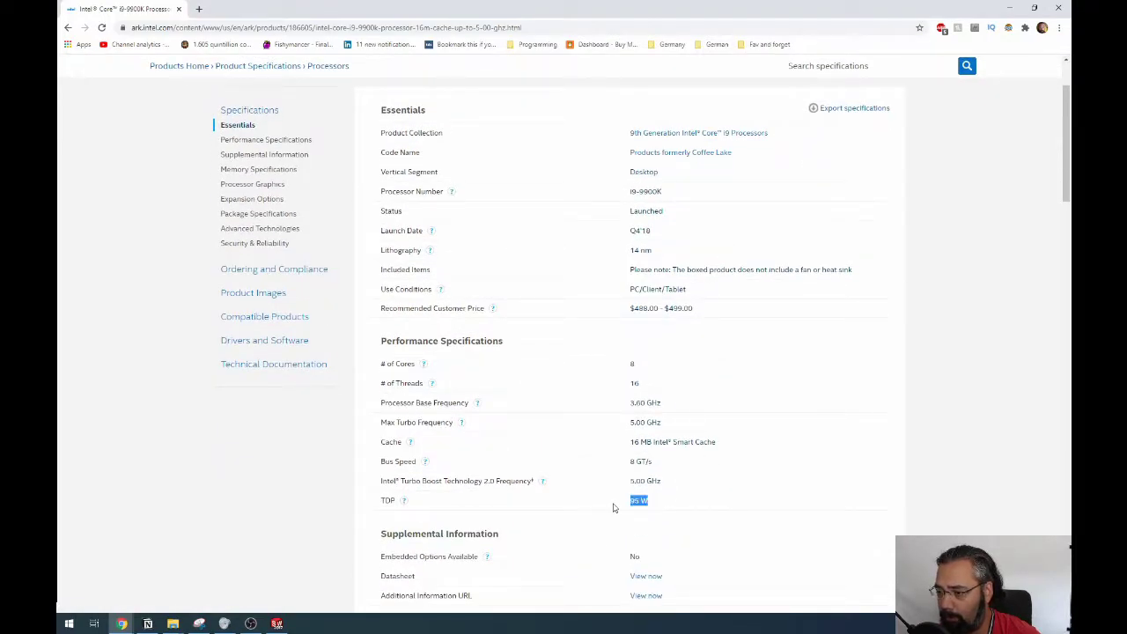
{"action": "scroll", "coordinate": [613, 505], "scroll_direction": "down", "scroll_amount": 3}
{"action": "scroll", "coordinate": [647, 501], "scroll_direction": "down", "scroll_amount": 8}
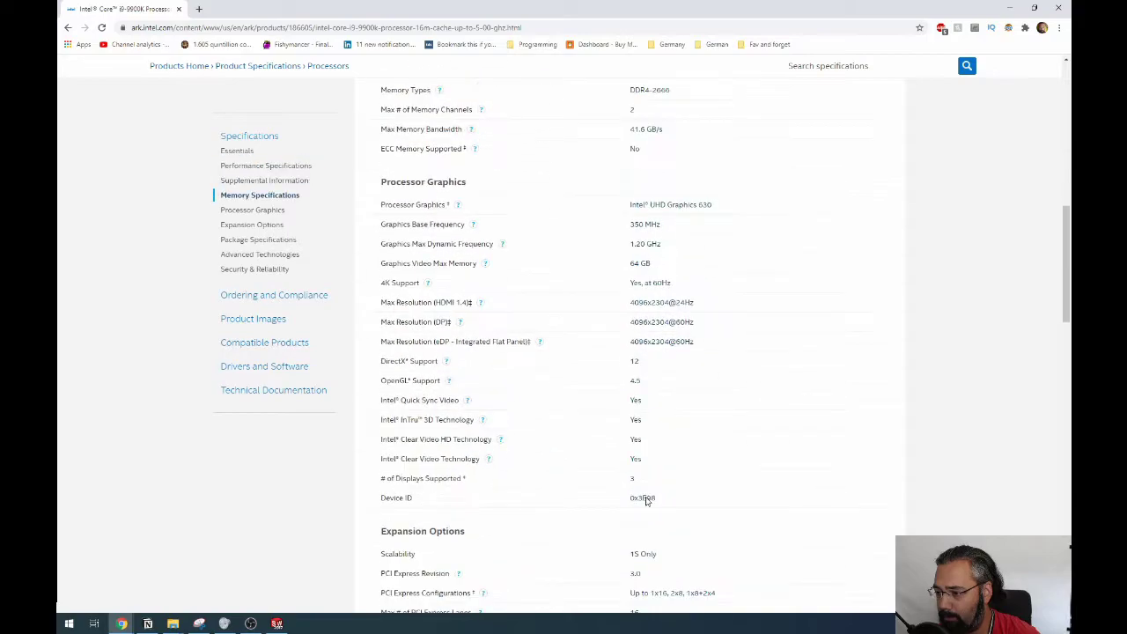
{"action": "scroll", "coordinate": [647, 501], "scroll_direction": "down", "scroll_amount": 5}
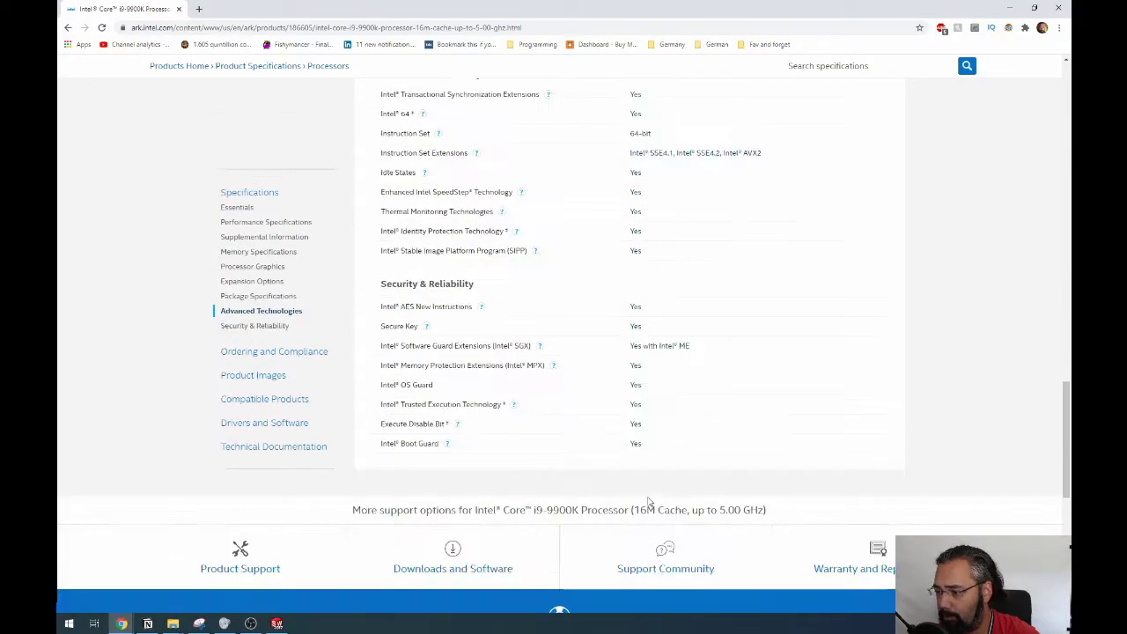
Go back to the search results, open the Tom's Hardware Core i9-9900K power consumption review and examine its torture-loop wattage chart.
{"action": "key", "text": "alt+Left"}
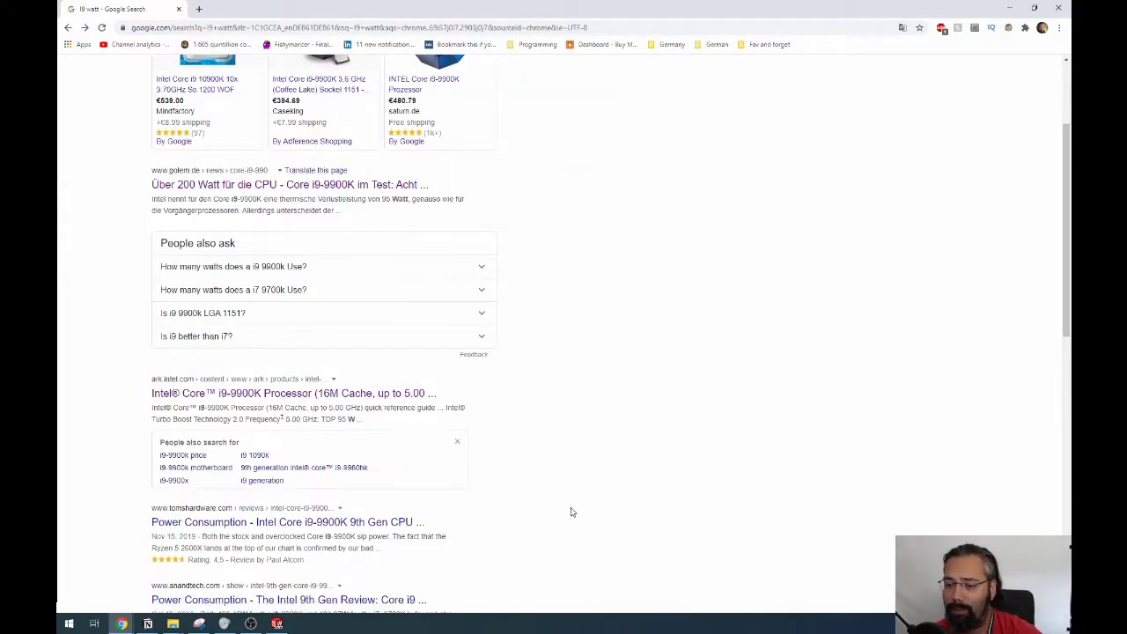
{"action": "left_click", "coordinate": [284, 522]}
{"action": "scroll", "coordinate": [459, 426], "scroll_direction": "down", "scroll_amount": 8}
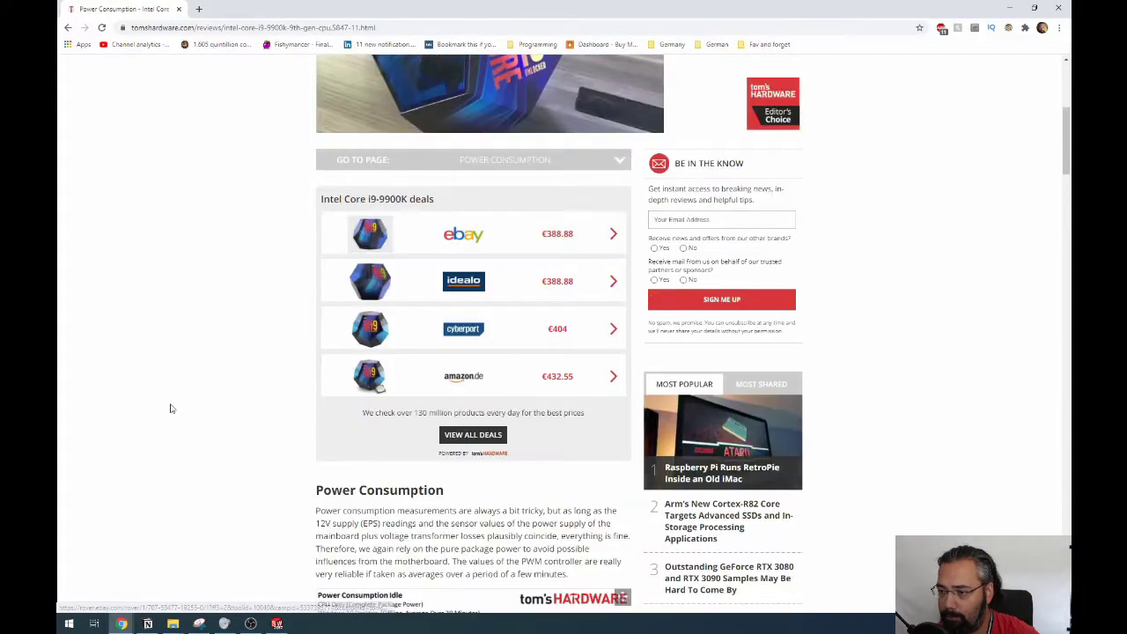
{"action": "scroll", "coordinate": [370, 352], "scroll_direction": "down", "scroll_amount": 10}
{"action": "key", "text": "ctrl+f"}
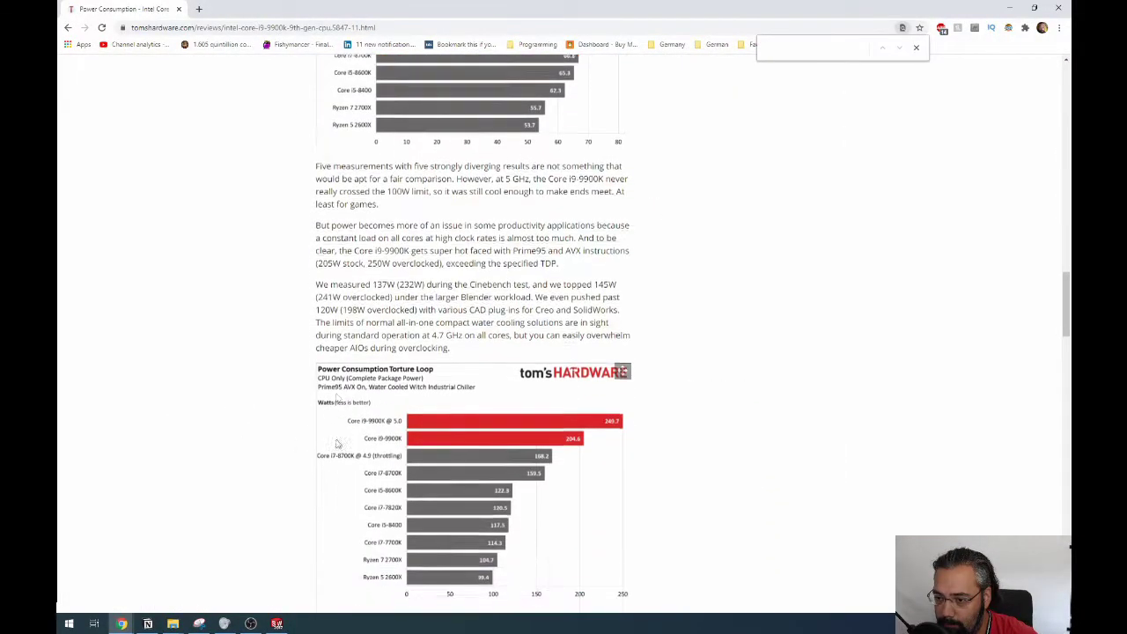
{"action": "scroll", "coordinate": [378, 431], "scroll_direction": "down", "scroll_amount": 1}
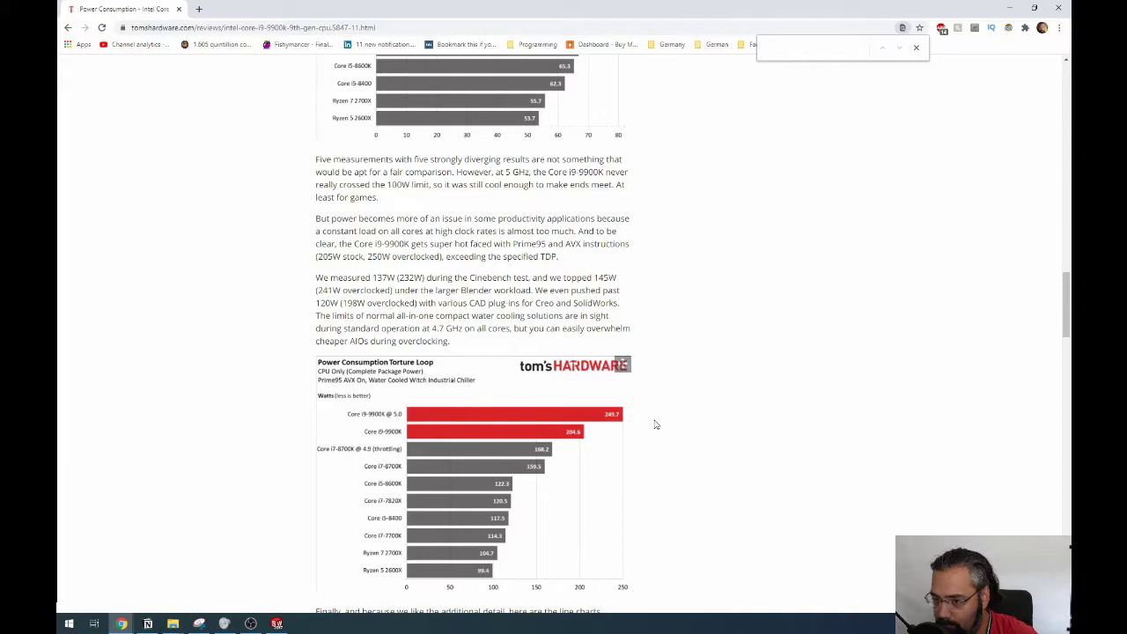
{"action": "scroll", "coordinate": [692, 410], "scroll_direction": "down", "scroll_amount": 3}
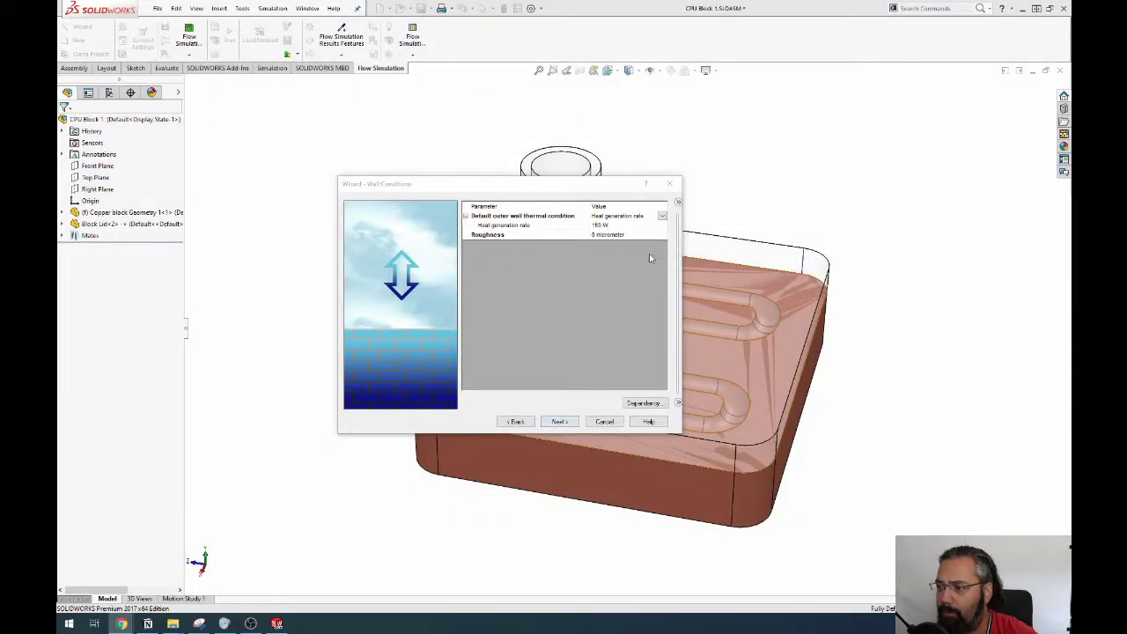
Return to SOLIDWORKS, set the default outer wall heat generation rate to 250 W and finish the wizard with the default initial conditions.
{"action": "left_click", "coordinate": [618, 227]}
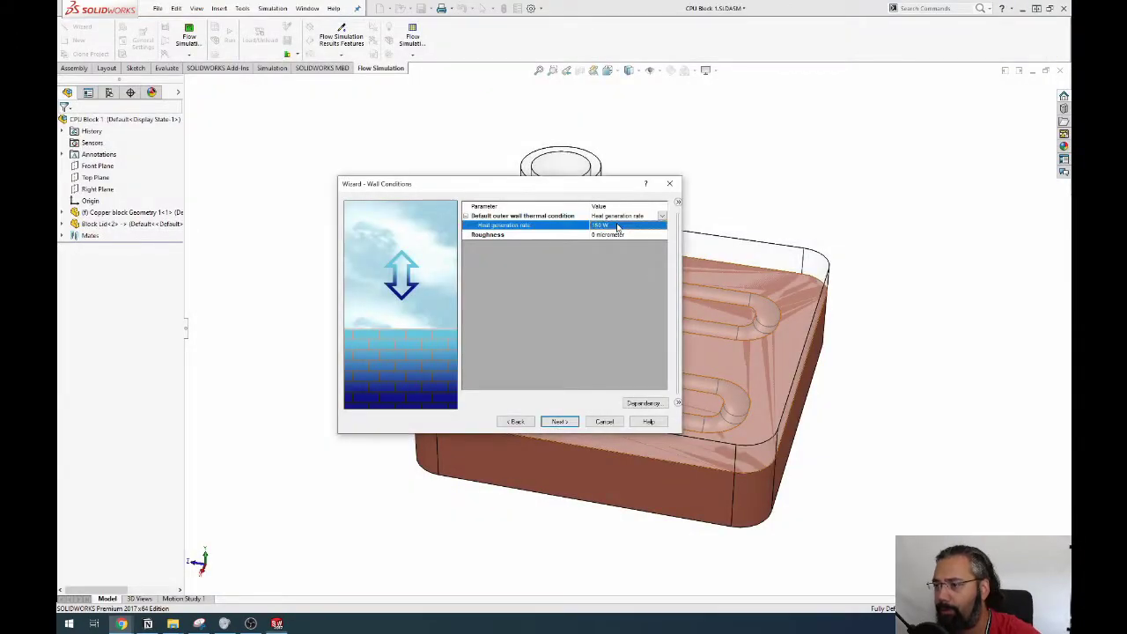
{"action": "left_click", "coordinate": [616, 226]}
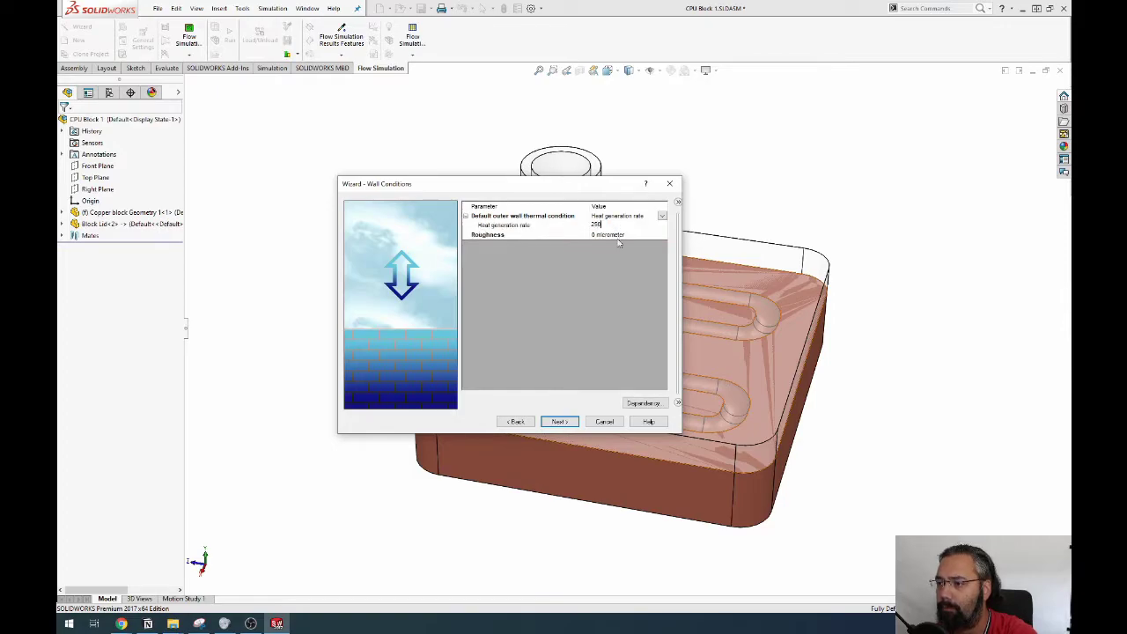
{"action": "type", "text": "250"}
{"action": "left_click", "coordinate": [616, 236]}
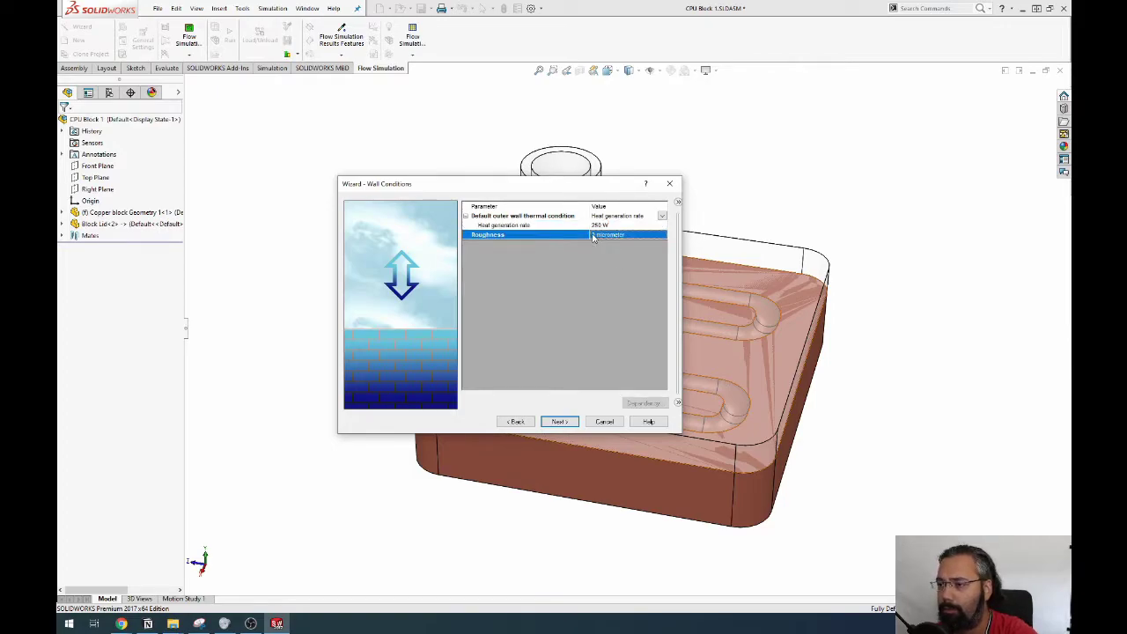
{"action": "left_click", "coordinate": [594, 236]}
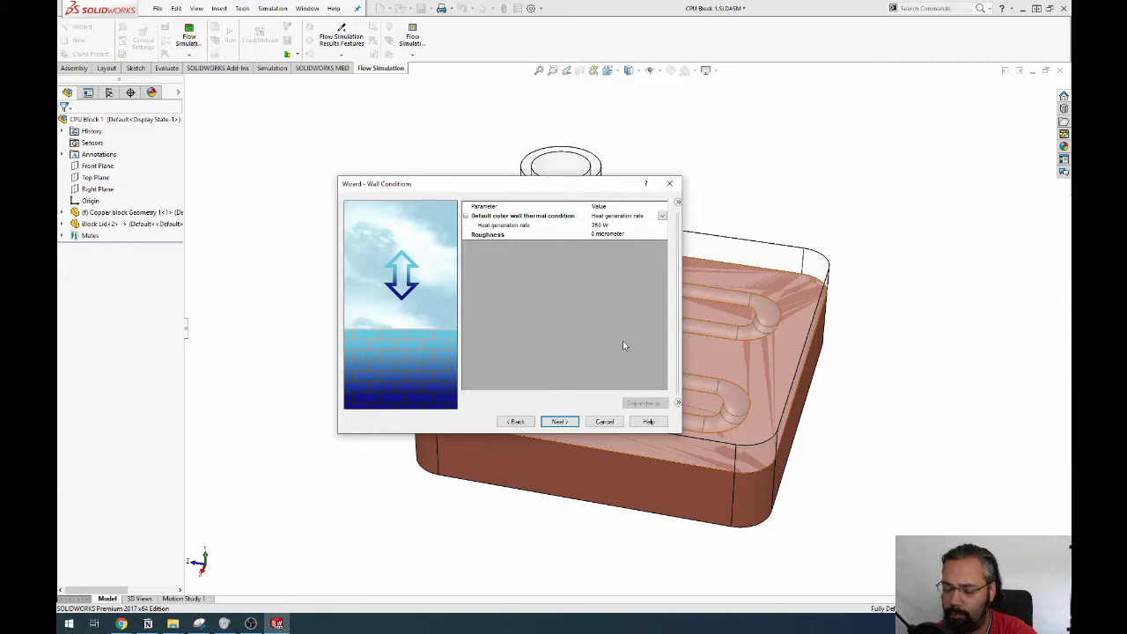
{"action": "left_click", "coordinate": [561, 422]}
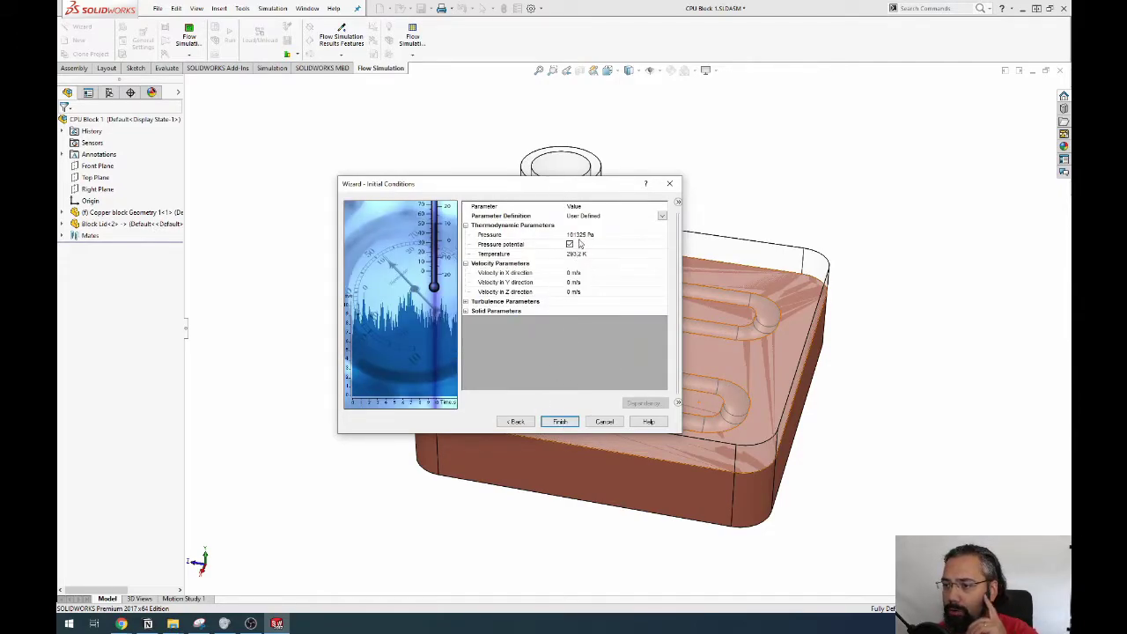
{"action": "left_click", "coordinate": [569, 426]}
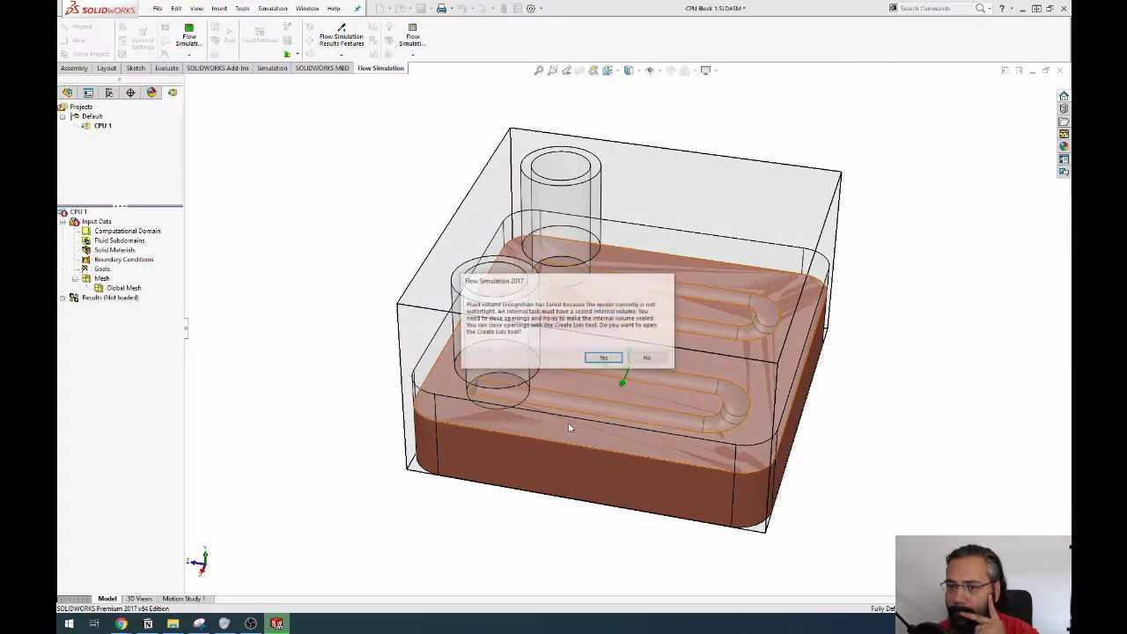
Close the openings of both tubes on the block lid with Create Lids, using their ring-shaped end faces, and confirm the follow-up messages.
{"action": "left_click", "coordinate": [605, 358]}
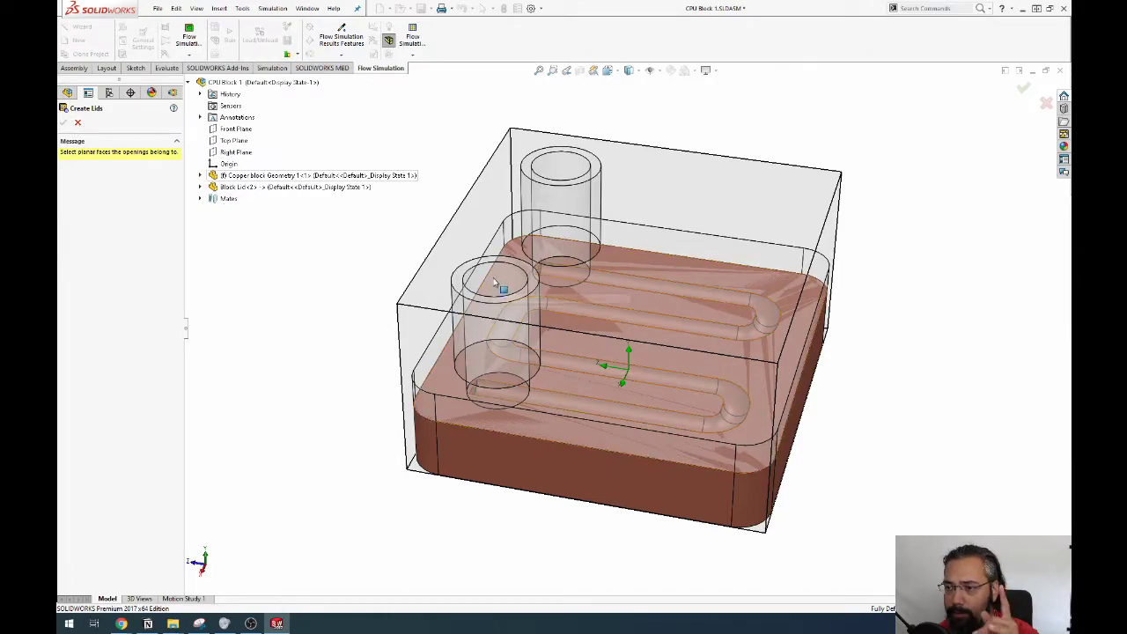
{"action": "middle_click_drag", "start_coordinate": [473, 284], "coordinate": [498, 253]}
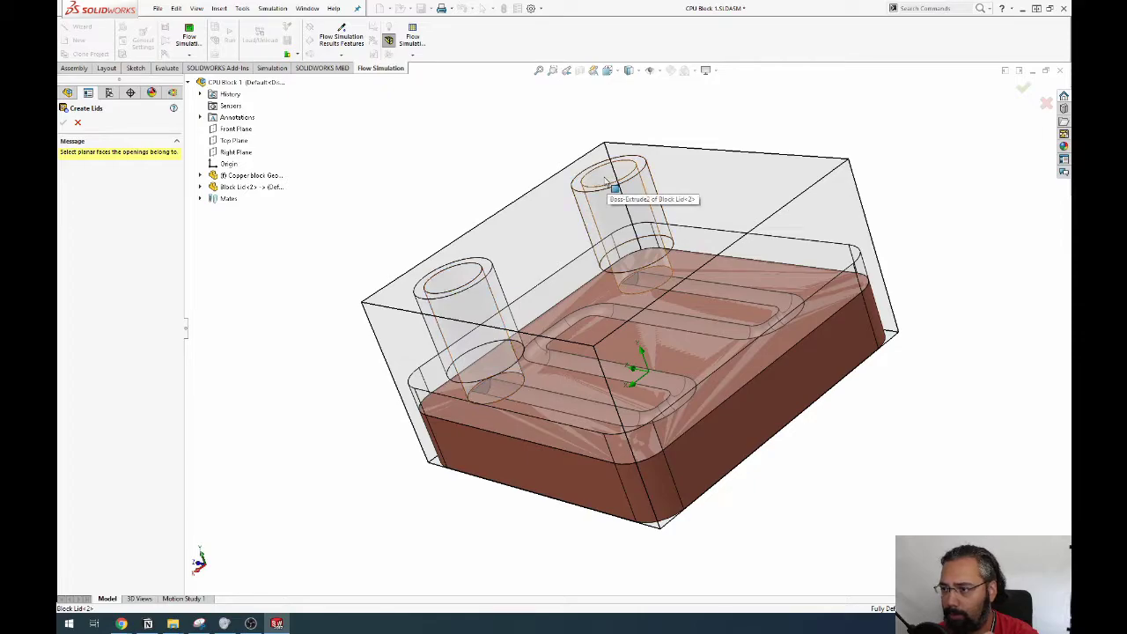
{"action": "left_click", "coordinate": [640, 172]}
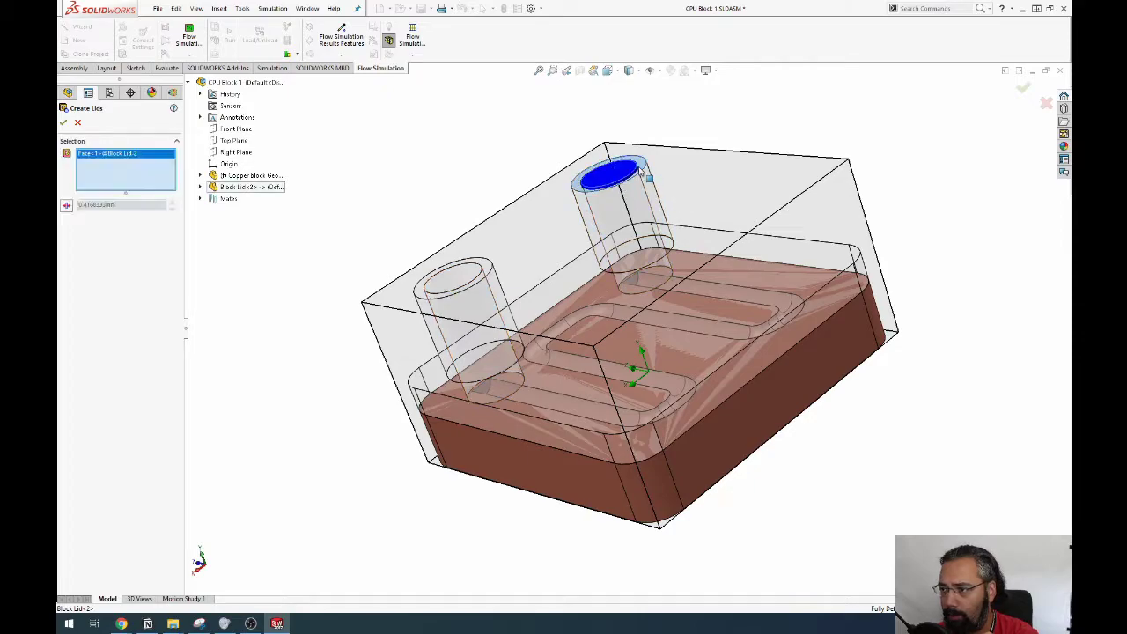
{"action": "left_click", "coordinate": [487, 270]}
{"action": "middle_click_drag", "start_coordinate": [517, 285], "coordinate": [560, 285]}
{"action": "left_click", "coordinate": [63, 124]}
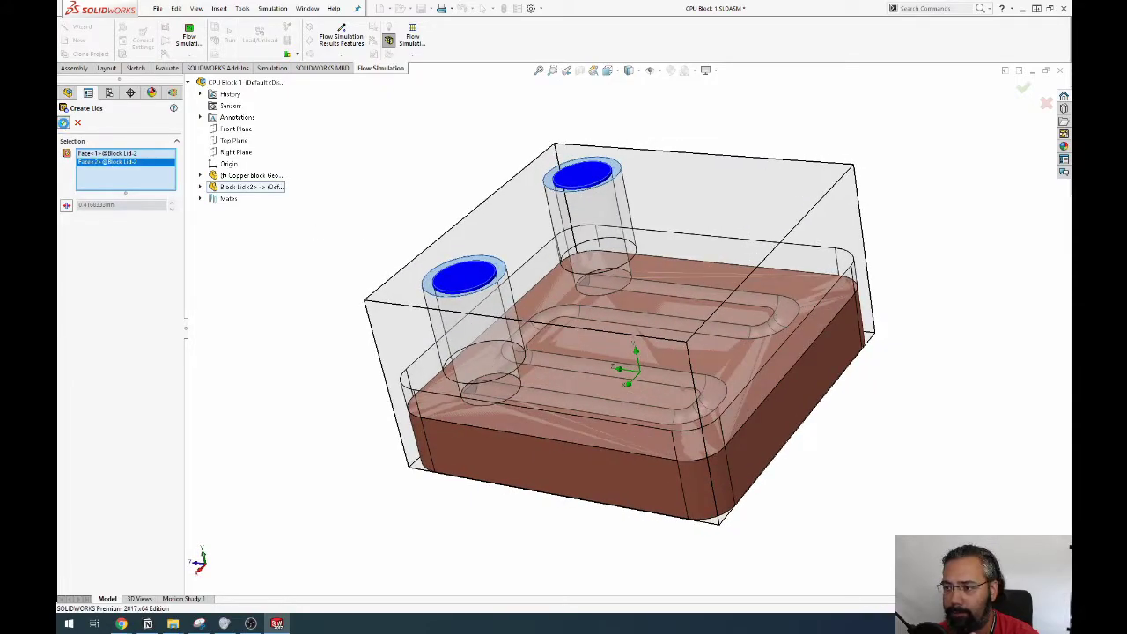
{"action": "left_click", "coordinate": [594, 335]}
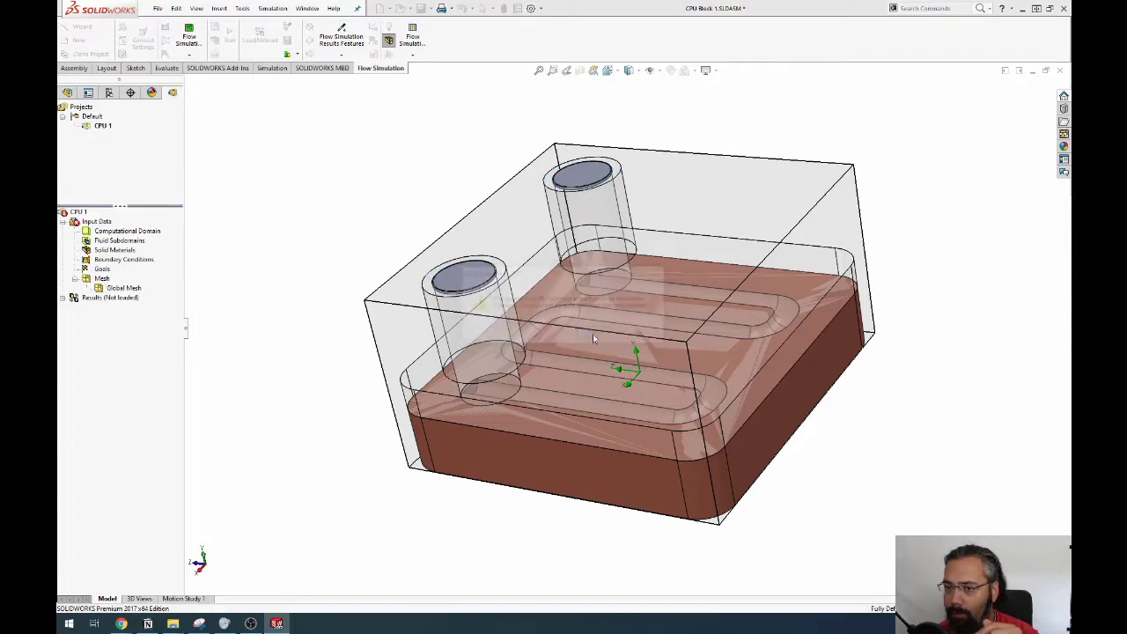
{"action": "left_click", "coordinate": [598, 350]}
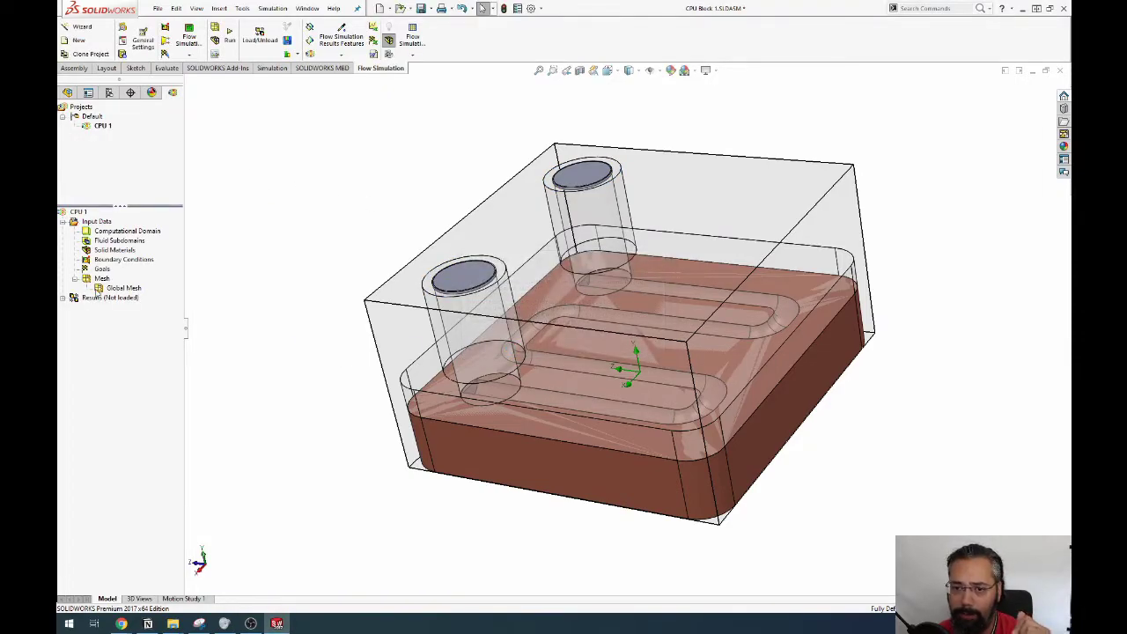
Start inserting a new boundary condition in the CPU 1 project.
{"action": "right_click", "coordinate": [101, 261]}
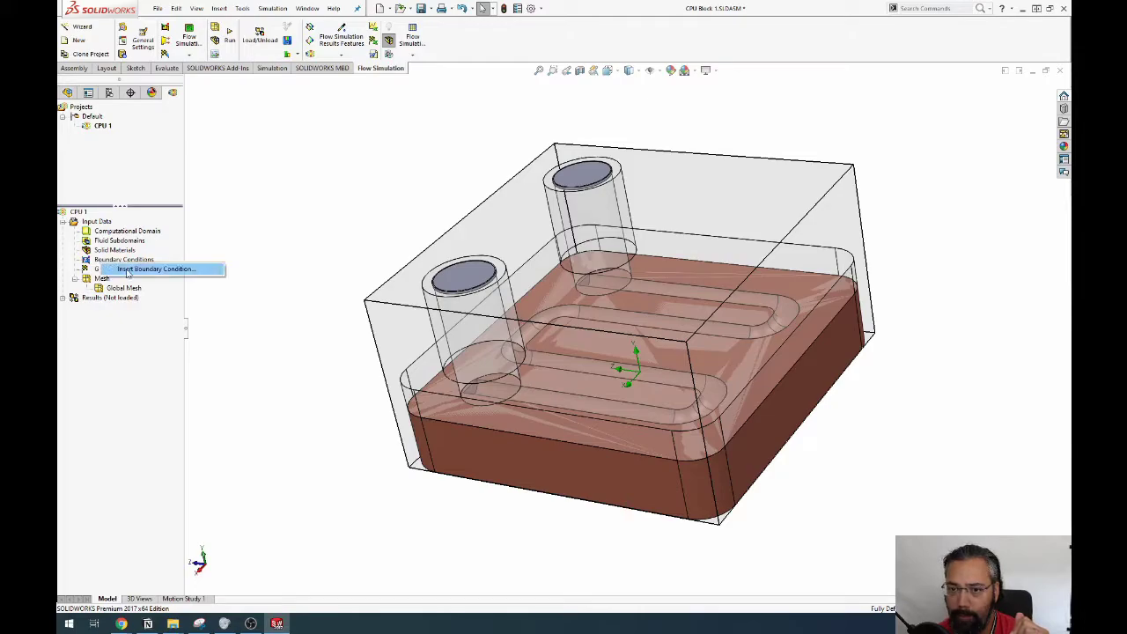
{"action": "left_click", "coordinate": [126, 271]}
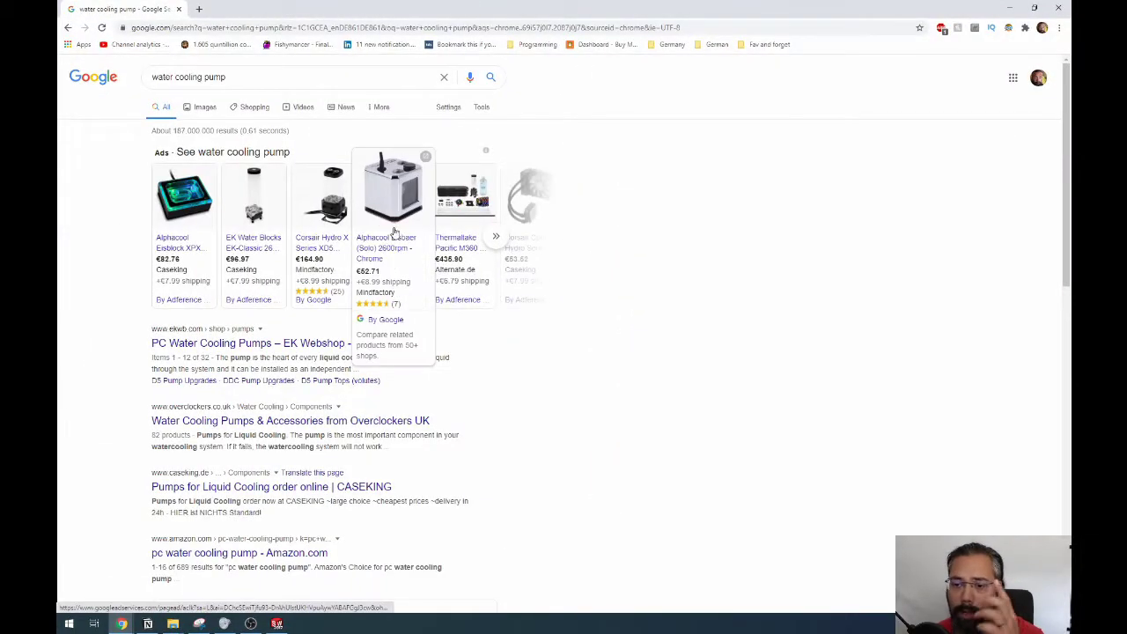
In Chrome, open the Overclockers UK water cooling pumps page in a new tab from the "water cooling pump" search results.
{"action": "right_click", "coordinate": [696, 405]}
{"action": "left_click", "coordinate": [692, 398]}
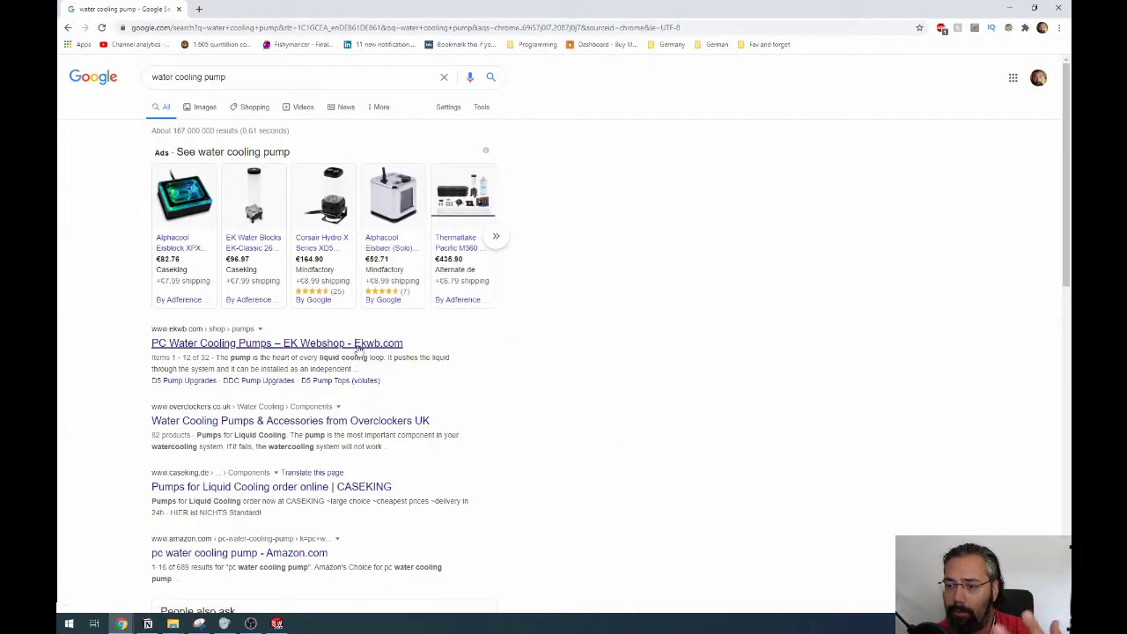
{"action": "middle_click", "coordinate": [291, 414]}
{"action": "left_click", "coordinate": [264, 8]}
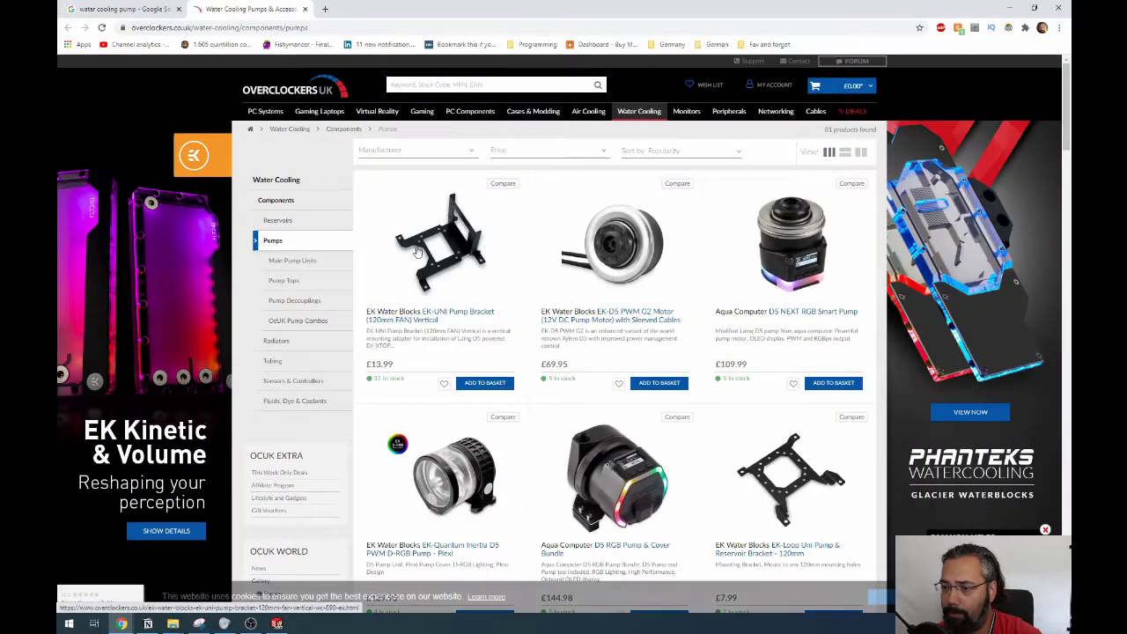
Open the EK-DDC 3.2 PWM (12V PWM pump) product page, check its maximum flow rate in the specifications and close the page.
{"action": "scroll", "coordinate": [652, 421], "scroll_direction": "down", "scroll_amount": 4}
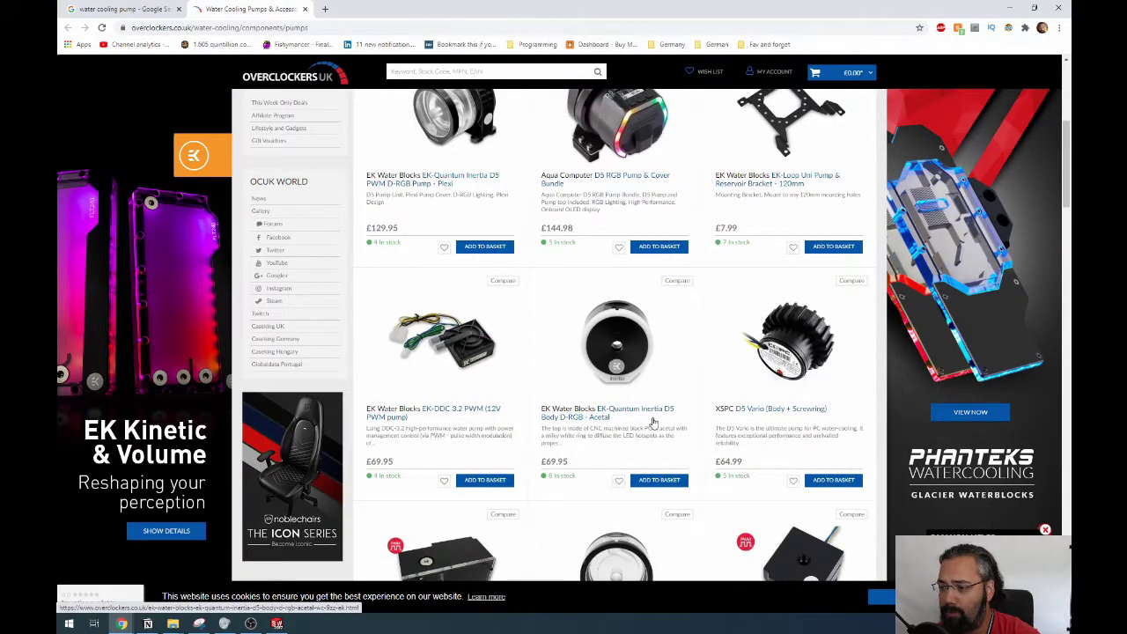
{"action": "left_click", "coordinate": [466, 415], "text": "ctrl"}
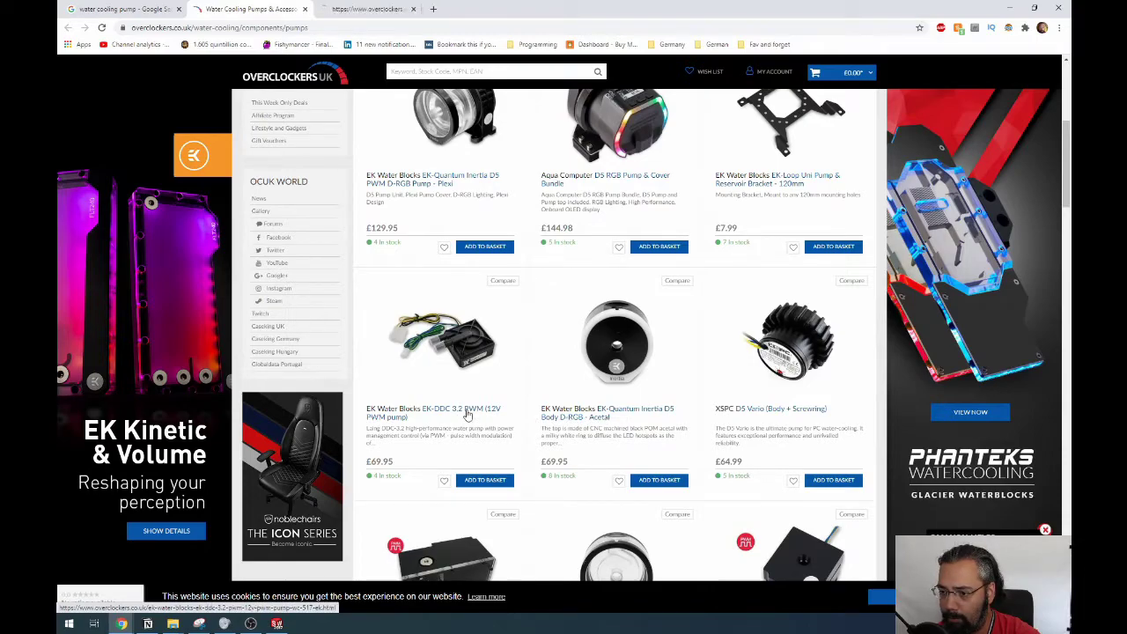
{"action": "left_click", "coordinate": [362, 7]}
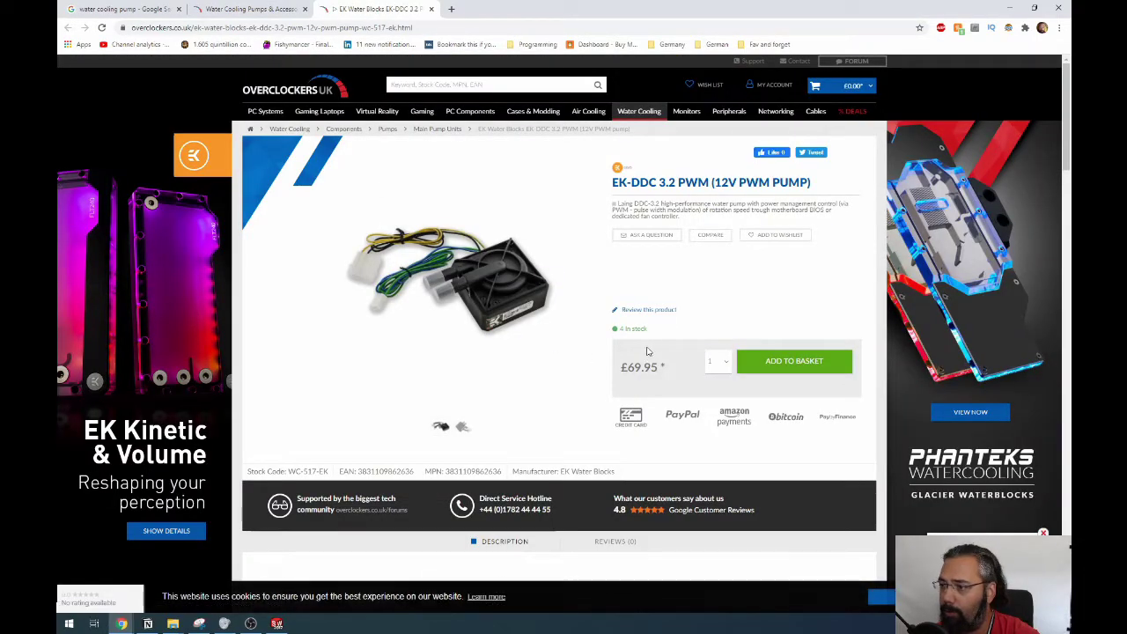
{"action": "scroll", "coordinate": [651, 378], "scroll_direction": "down", "scroll_amount": 3}
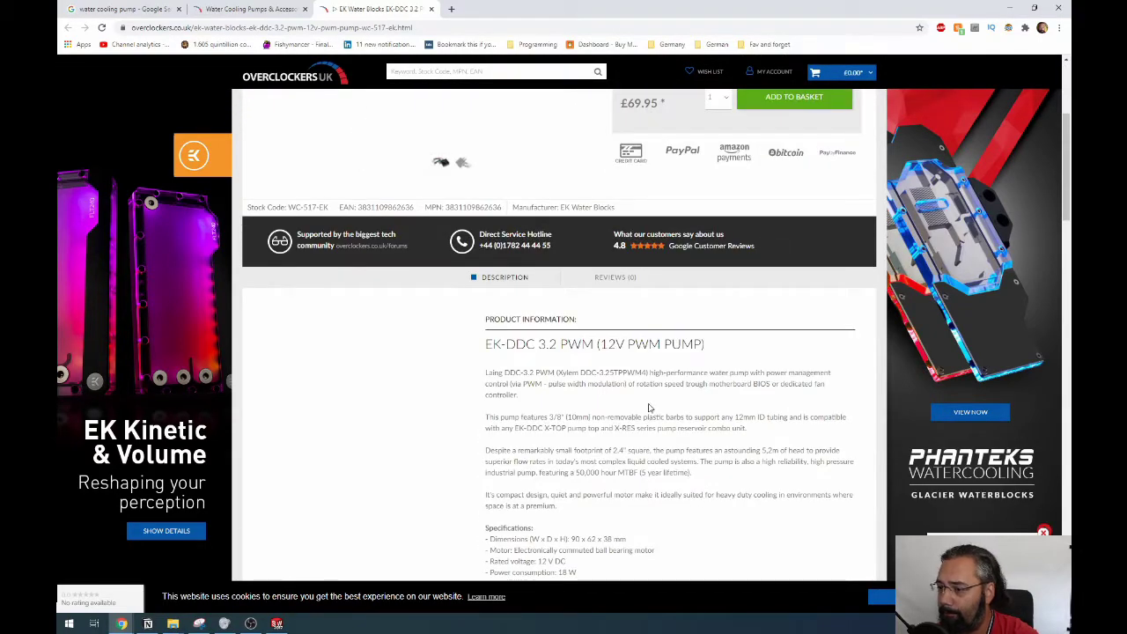
{"action": "scroll", "coordinate": [648, 407], "scroll_direction": "down", "scroll_amount": 3}
{"action": "left_click_drag", "start_coordinate": [607, 362], "coordinate": [571, 362]}
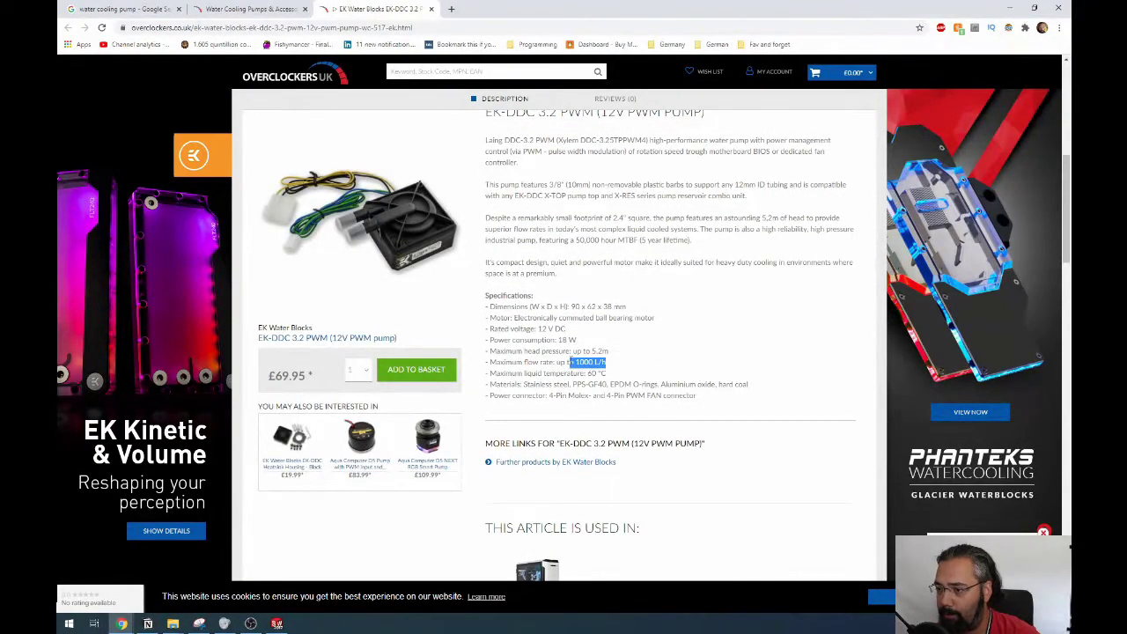
{"action": "left_click", "coordinate": [533, 376]}
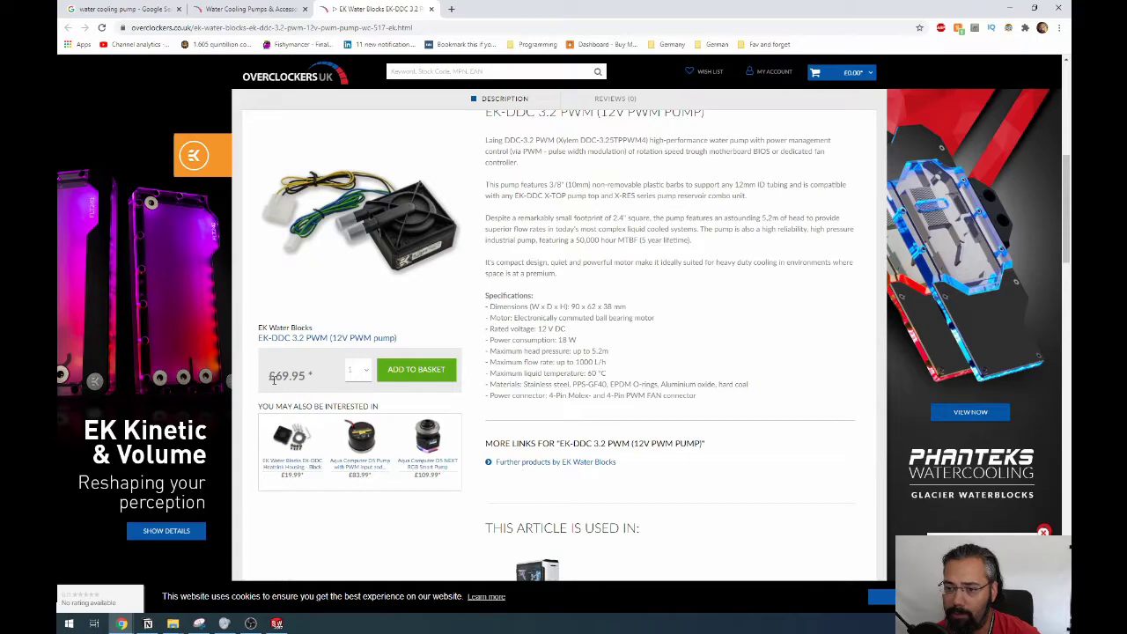
{"action": "key", "text": "ctrl+w"}
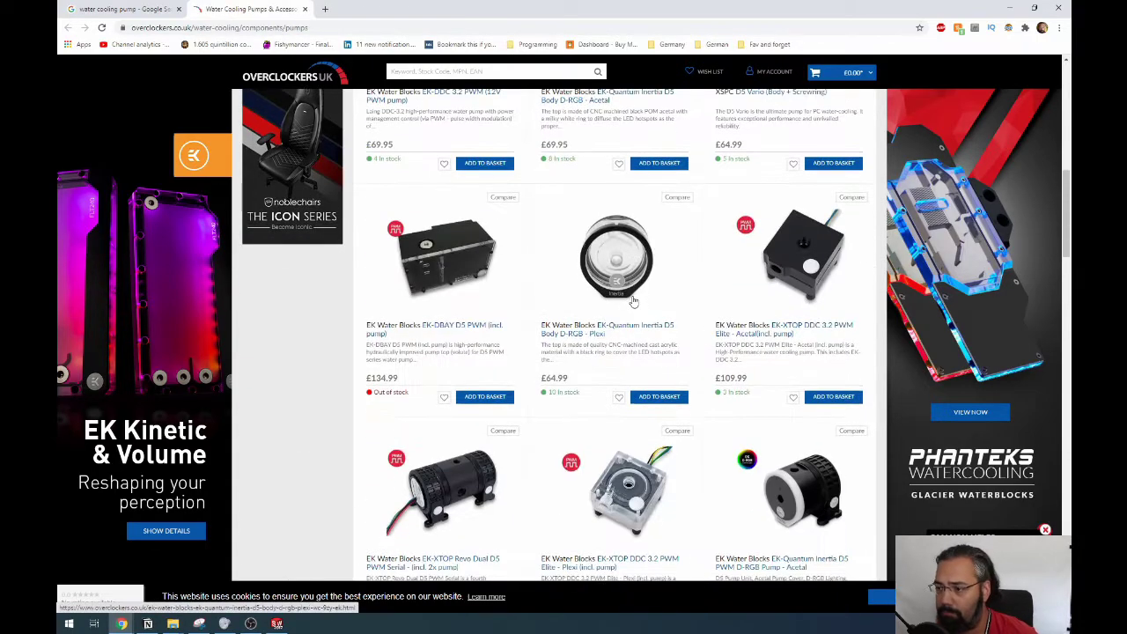
Open the EK-XTOP DDC 3.2 PWM Elite - Acetal product page, read its pump specifications and close the page.
{"action": "middle_click", "coordinate": [823, 260]}
{"action": "left_click", "coordinate": [418, 8]}
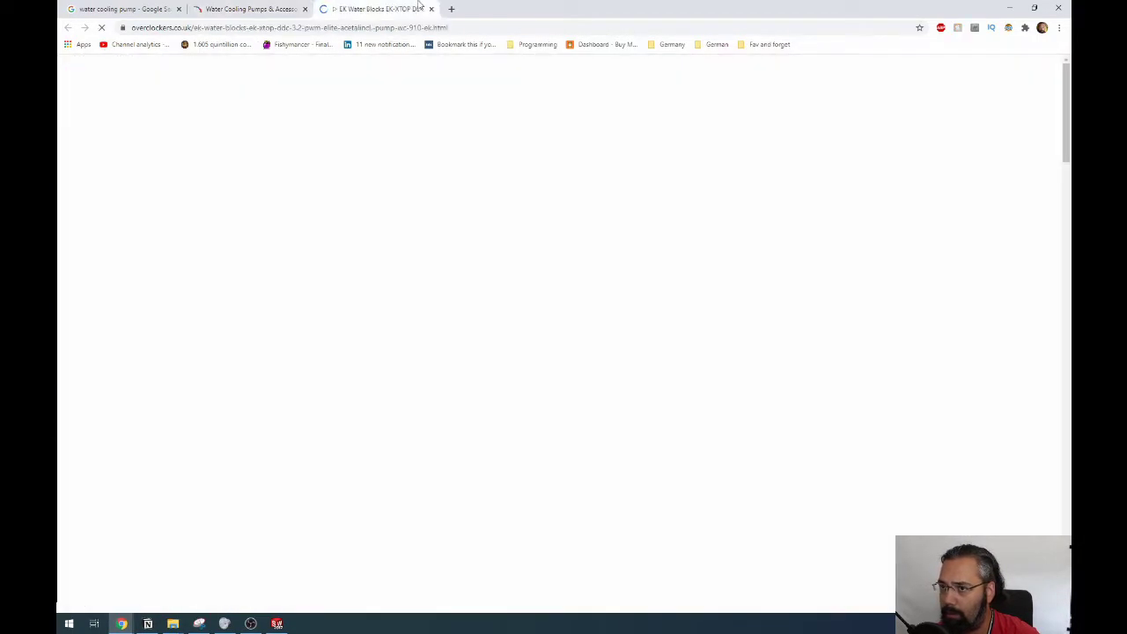
{"action": "scroll", "coordinate": [607, 415], "scroll_direction": "down", "scroll_amount": 4}
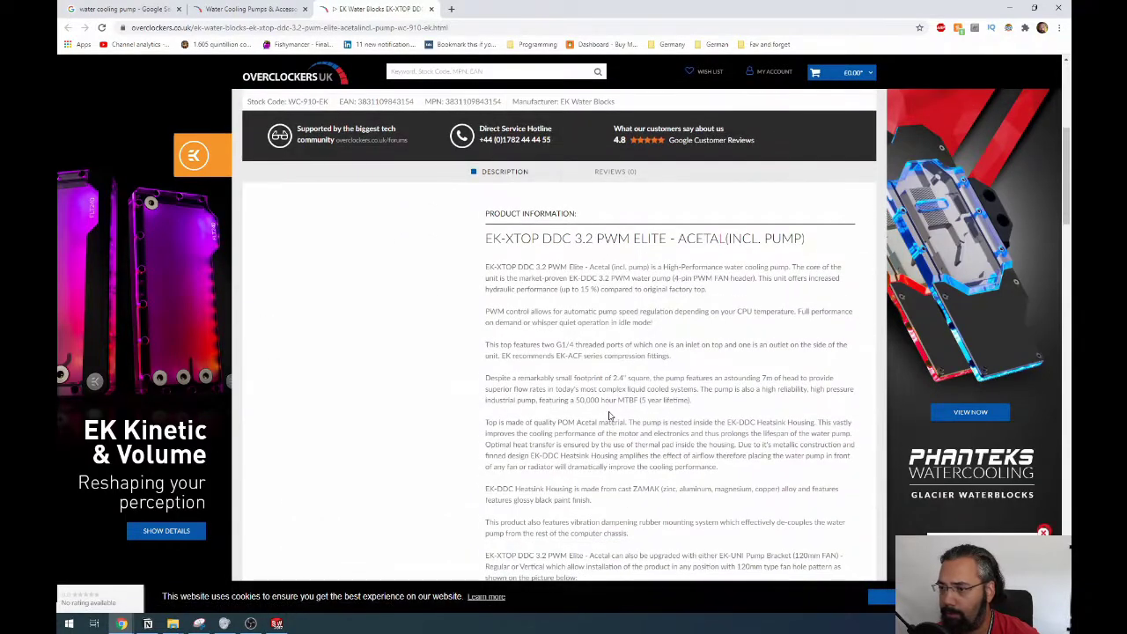
{"action": "scroll", "coordinate": [607, 415], "scroll_direction": "down", "scroll_amount": 7}
{"action": "scroll", "coordinate": [614, 286], "scroll_direction": "up", "scroll_amount": 2}
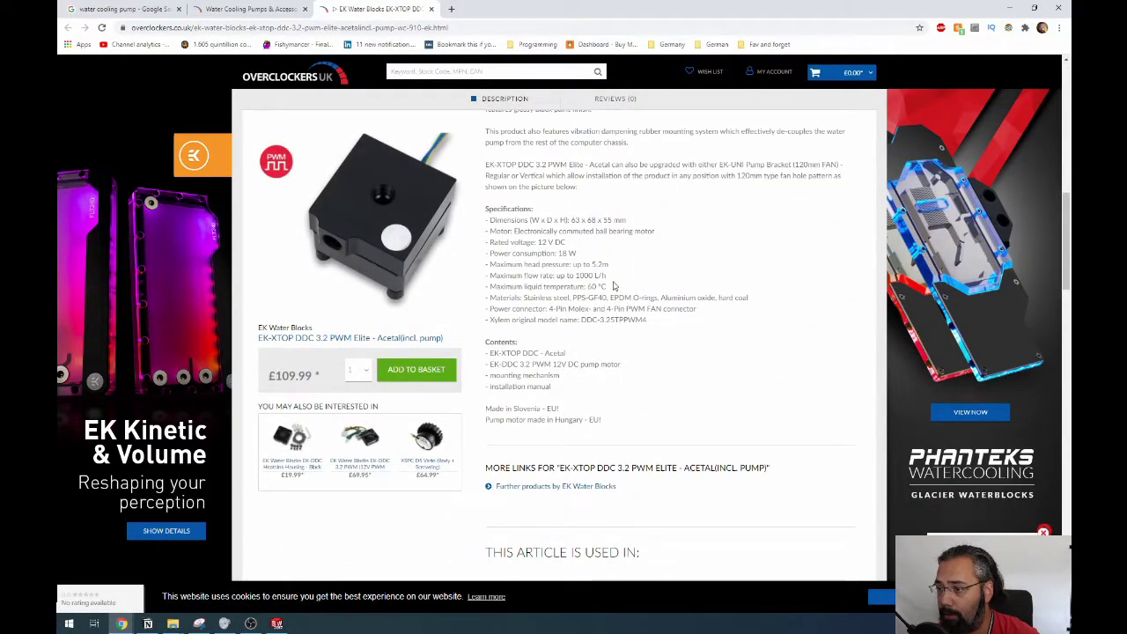
{"action": "key", "text": "ctrl+w"}
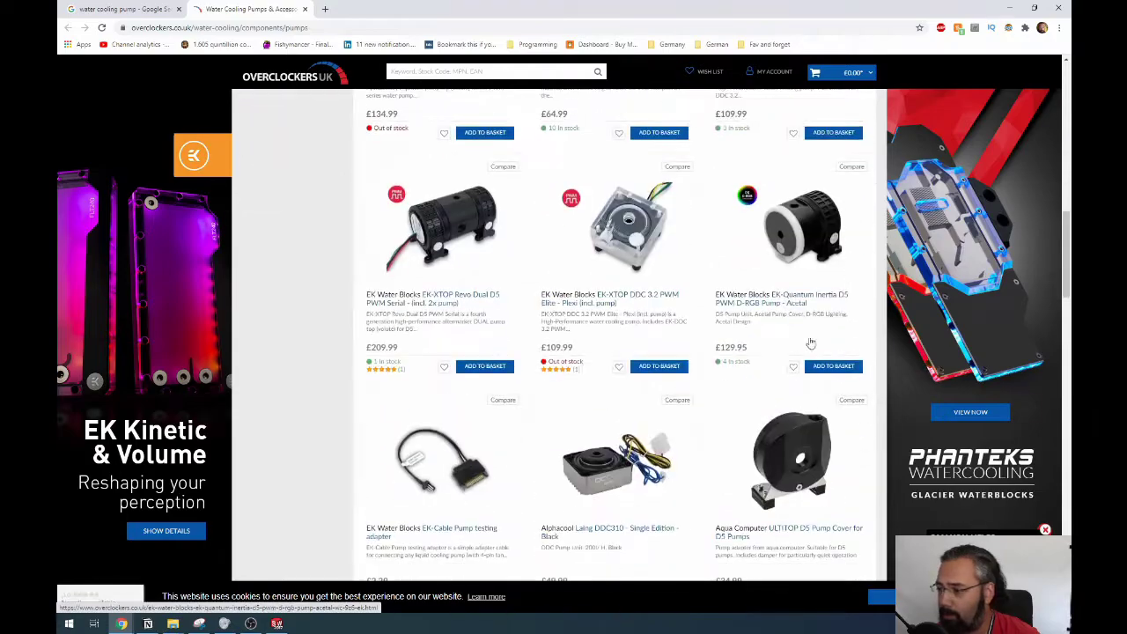
Open the EK-XTOP Revo Dual D5 PWM Serial product page from the pump listing, check its maximum flow and close the page.
{"action": "scroll", "coordinate": [811, 342], "scroll_direction": "up", "scroll_amount": 10}
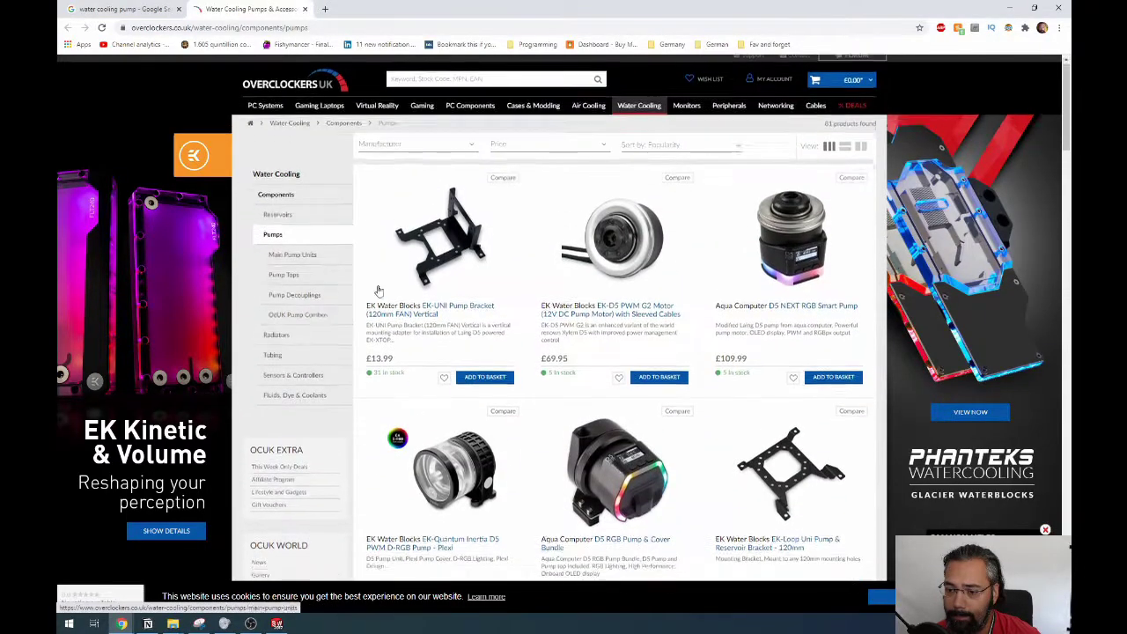
{"action": "scroll", "coordinate": [572, 405], "scroll_direction": "down", "scroll_amount": 9}
{"action": "middle_click", "coordinate": [443, 342]}
{"action": "key", "text": "ctrl+Tab"}
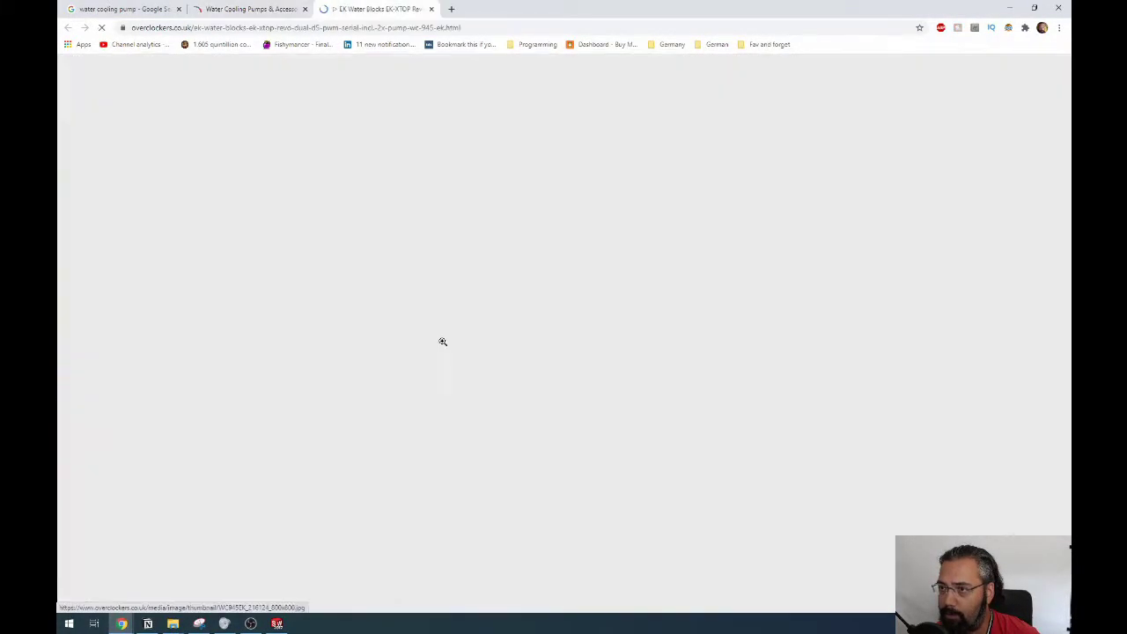
{"action": "scroll", "coordinate": [457, 352], "scroll_direction": "down", "scroll_amount": 10}
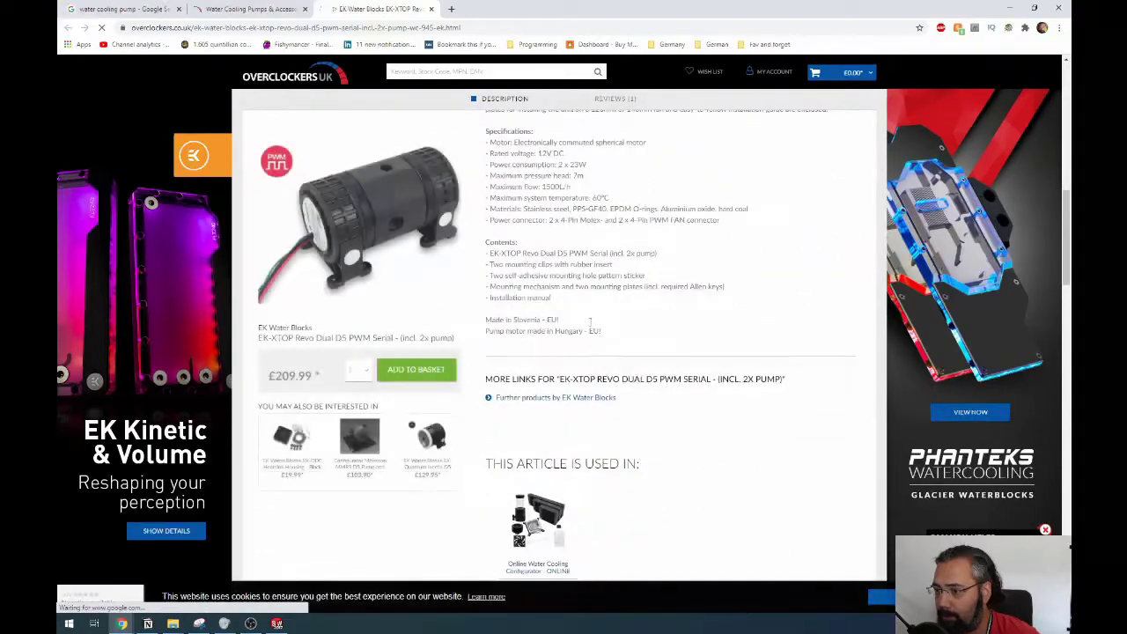
{"action": "left_click_drag", "start_coordinate": [542, 187], "coordinate": [593, 189]}
{"action": "left_click", "coordinate": [593, 189]}
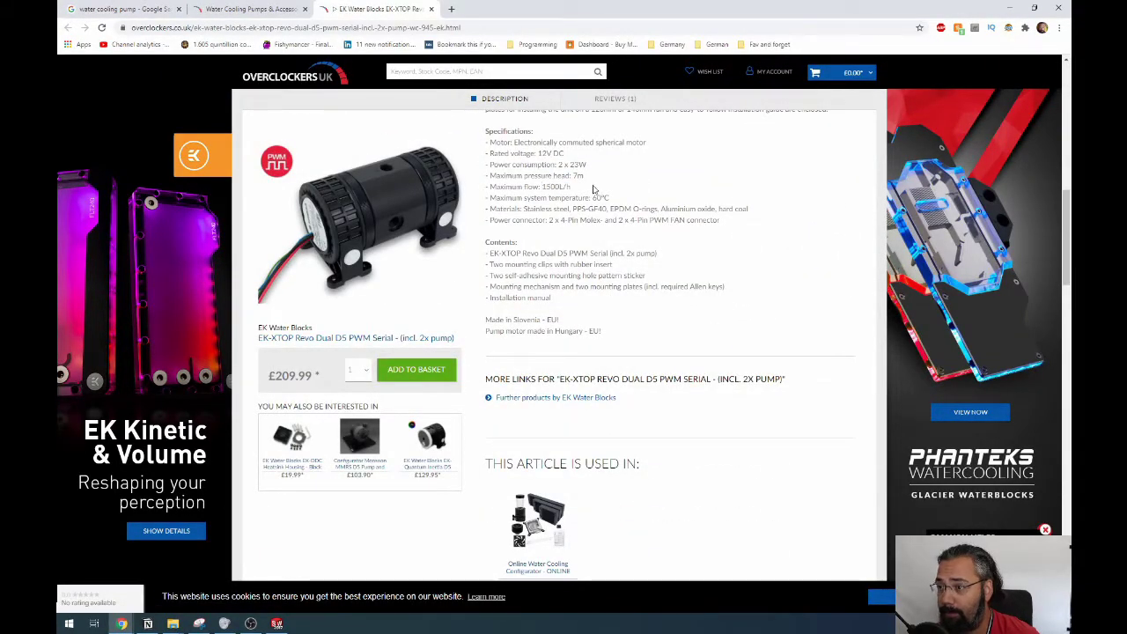
{"action": "scroll", "coordinate": [594, 189], "scroll_direction": "up", "scroll_amount": 1}
{"action": "key", "text": "ctrl+w"}
Open the Aqua Computer ULTITOP D5 Pump Cover product page and read its technical specifications.
{"action": "scroll", "coordinate": [786, 218], "scroll_direction": "down", "scroll_amount": 3}
{"action": "left_click", "coordinate": [786, 219]}
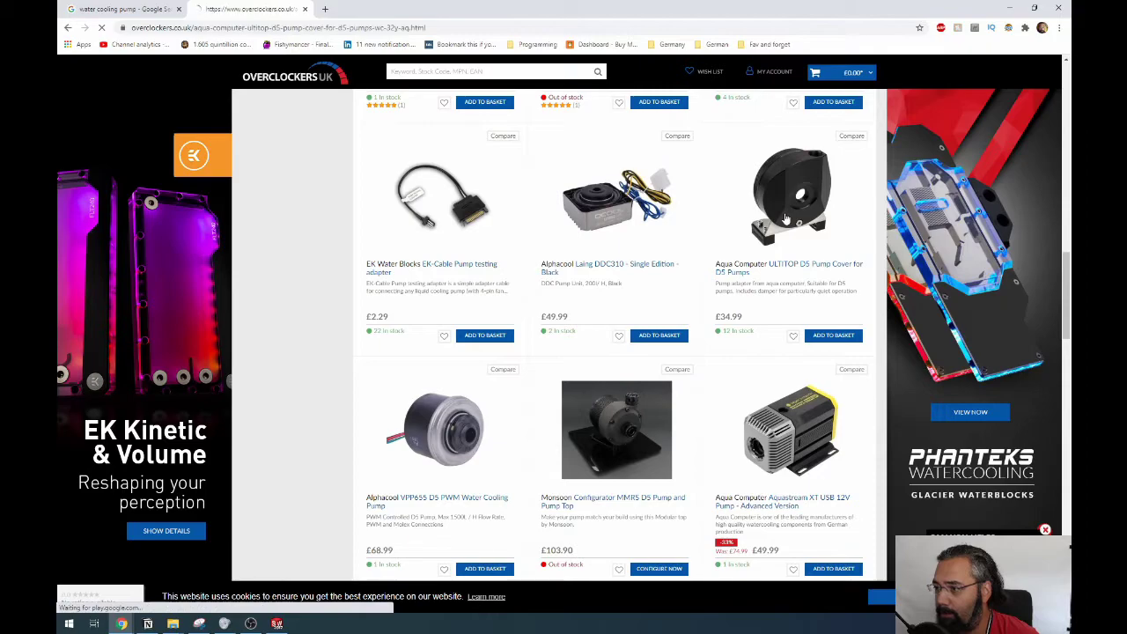
{"action": "scroll", "coordinate": [573, 302], "scroll_direction": "down", "scroll_amount": 4}
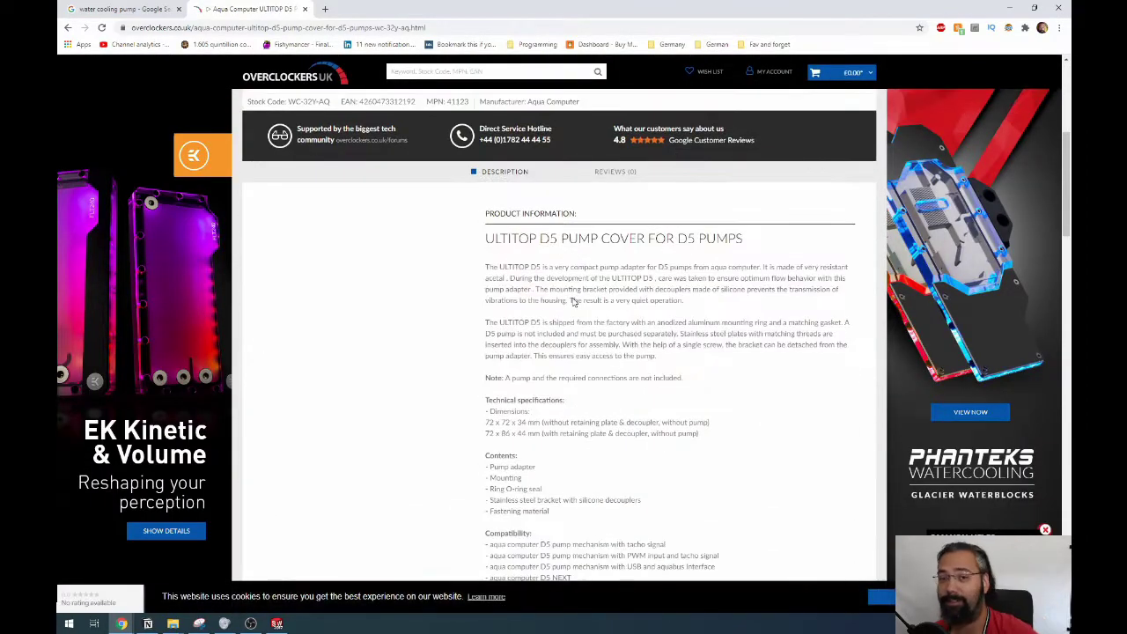
{"action": "scroll", "coordinate": [654, 293], "scroll_direction": "down", "scroll_amount": 3}
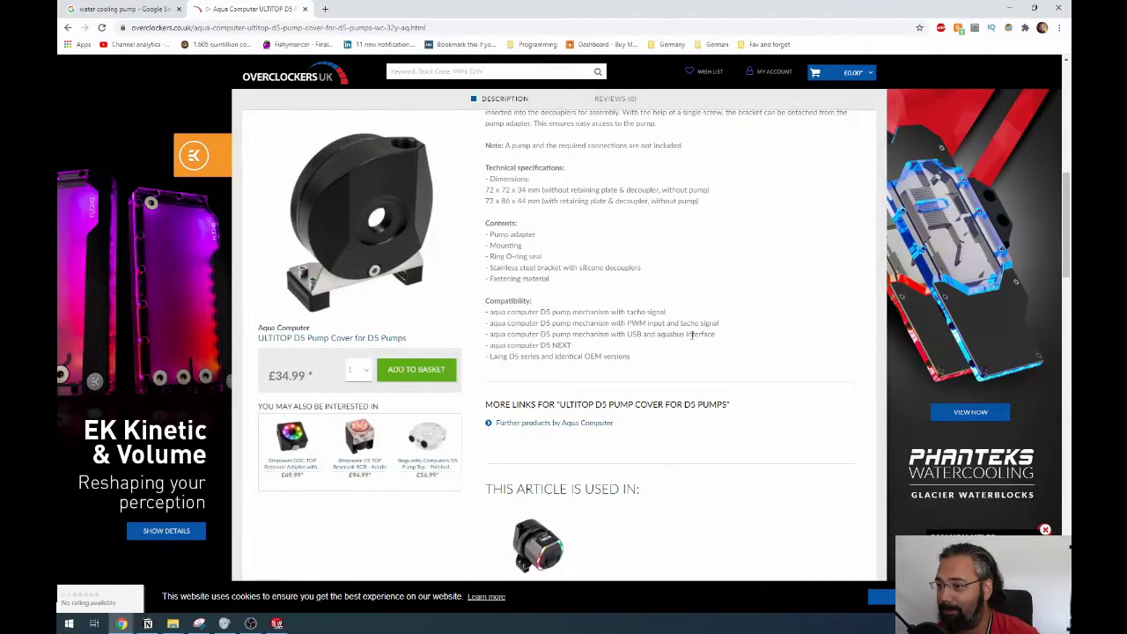
{"action": "scroll", "coordinate": [677, 337], "scroll_direction": "up", "scroll_amount": 2}
{"action": "scroll", "coordinate": [620, 334], "scroll_direction": "down", "scroll_amount": 6}
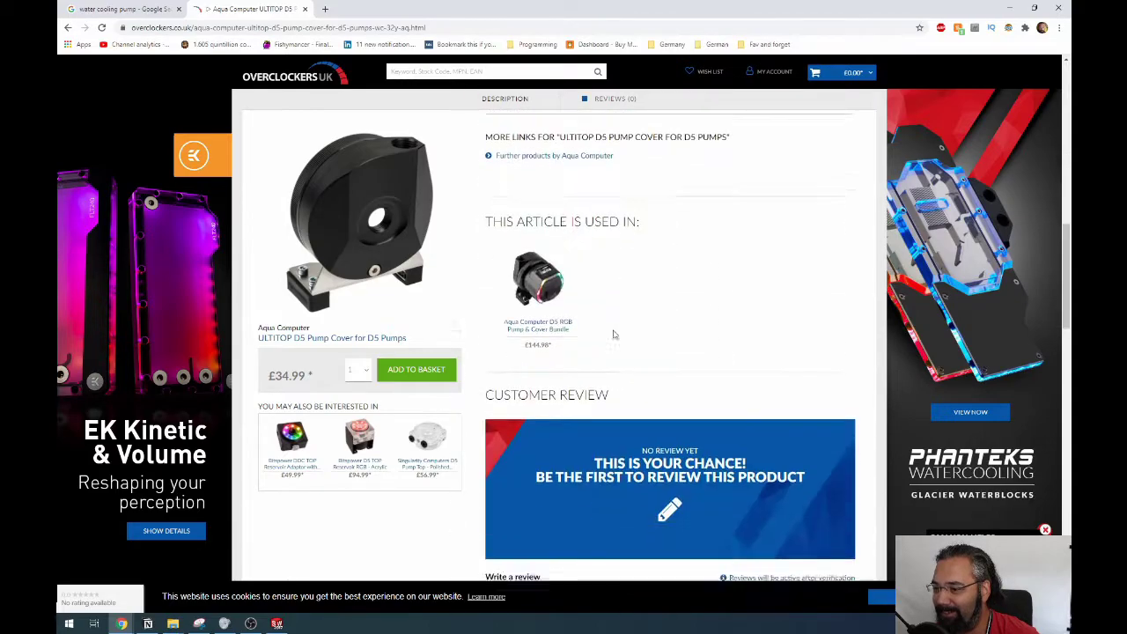
{"action": "scroll", "coordinate": [613, 334], "scroll_direction": "down", "scroll_amount": 8}
Check the maximum flow of the EK-Quantum Inertia D5 PWM D-RGB Pump - Plexi on its product page and close the page.
{"action": "key", "text": "ctrl+w"}
{"action": "scroll", "coordinate": [757, 405], "scroll_direction": "down", "scroll_amount": 2}
{"action": "key", "text": "ctrl+shift+t"}
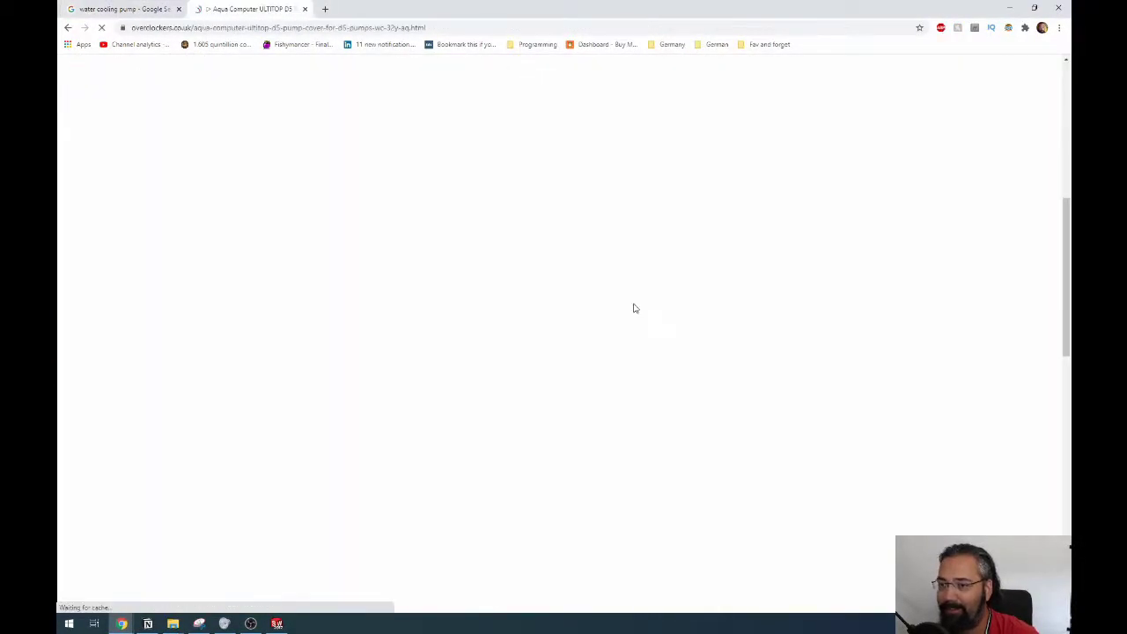
{"action": "left_click_drag", "start_coordinate": [550, 242], "coordinate": [616, 239]}
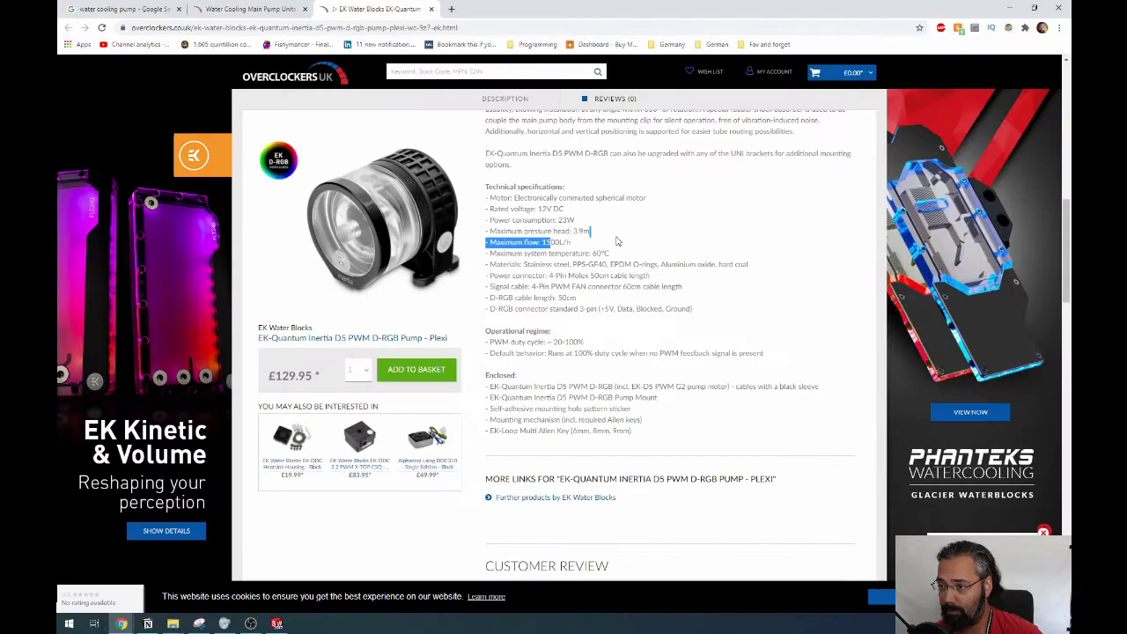
{"action": "key", "text": "ctrl+w"}
Back in SOLIDWORKS, set the boundary condition type to Inlet Volume Flow with a flow rate of 1000/60 m^3/s.
{"action": "key", "text": "alt+Tab"}
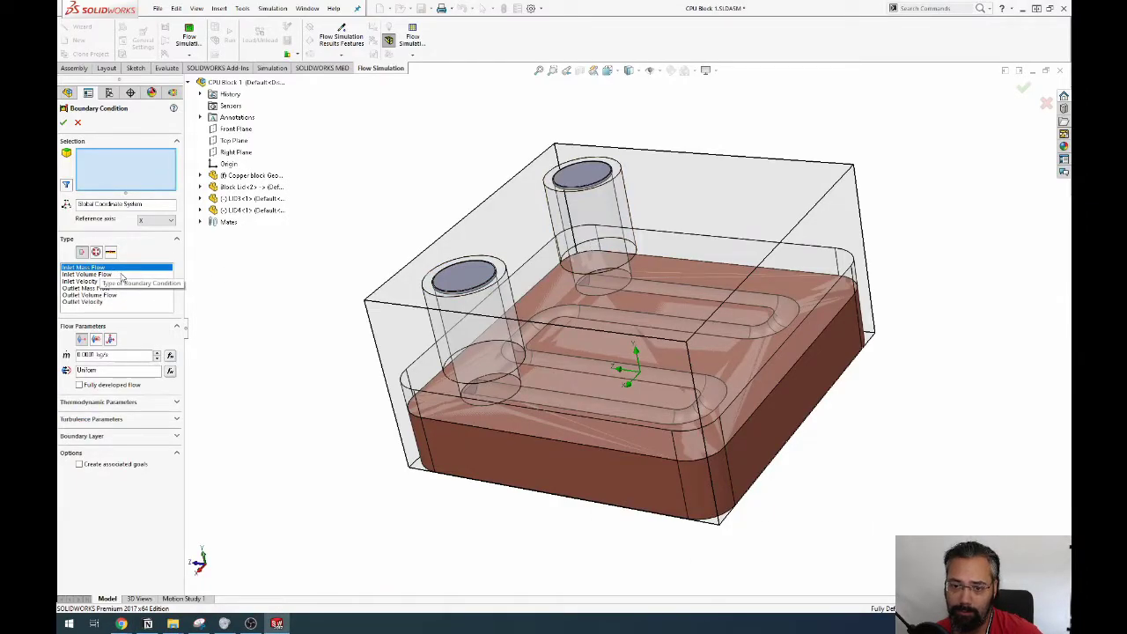
{"action": "left_click", "coordinate": [88, 274]}
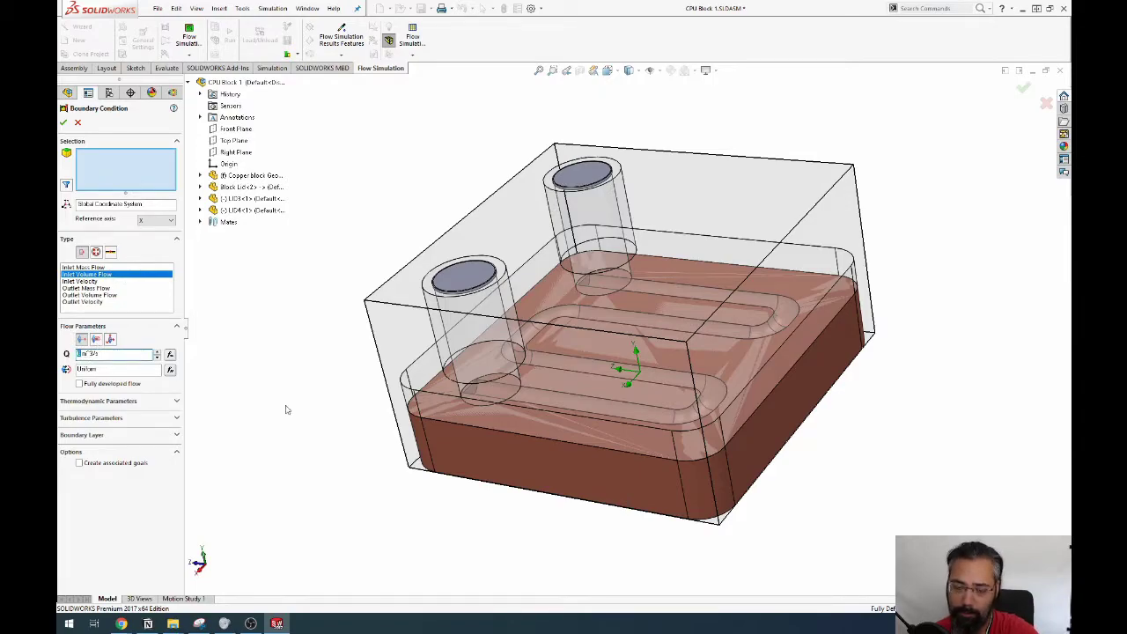
{"action": "type", "text": "1000"}
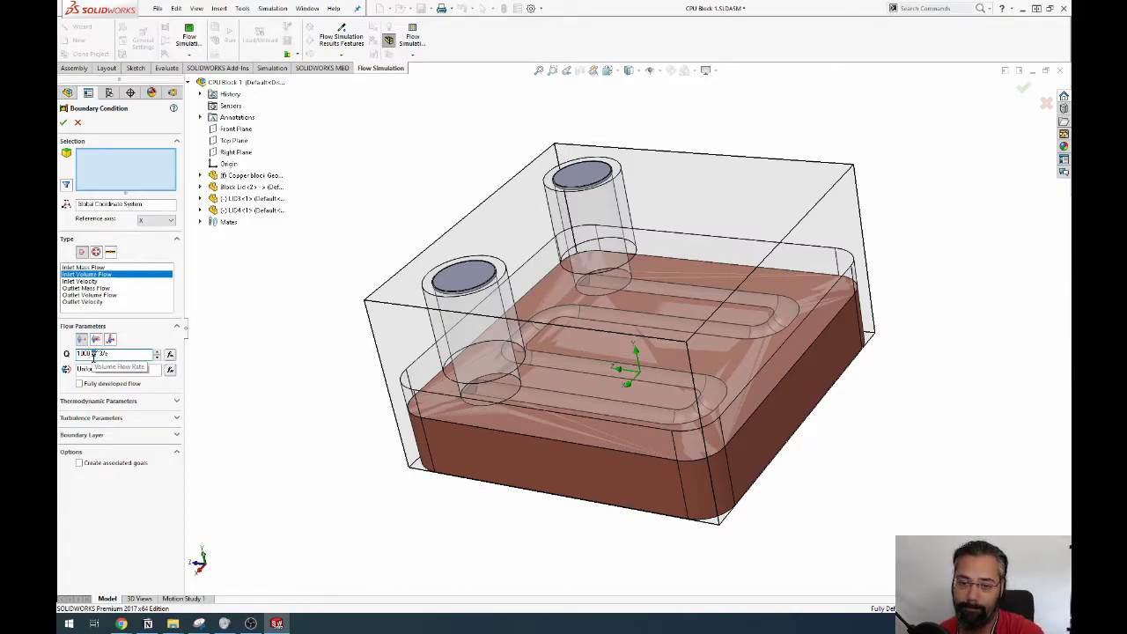
{"action": "type", "text": "60"}
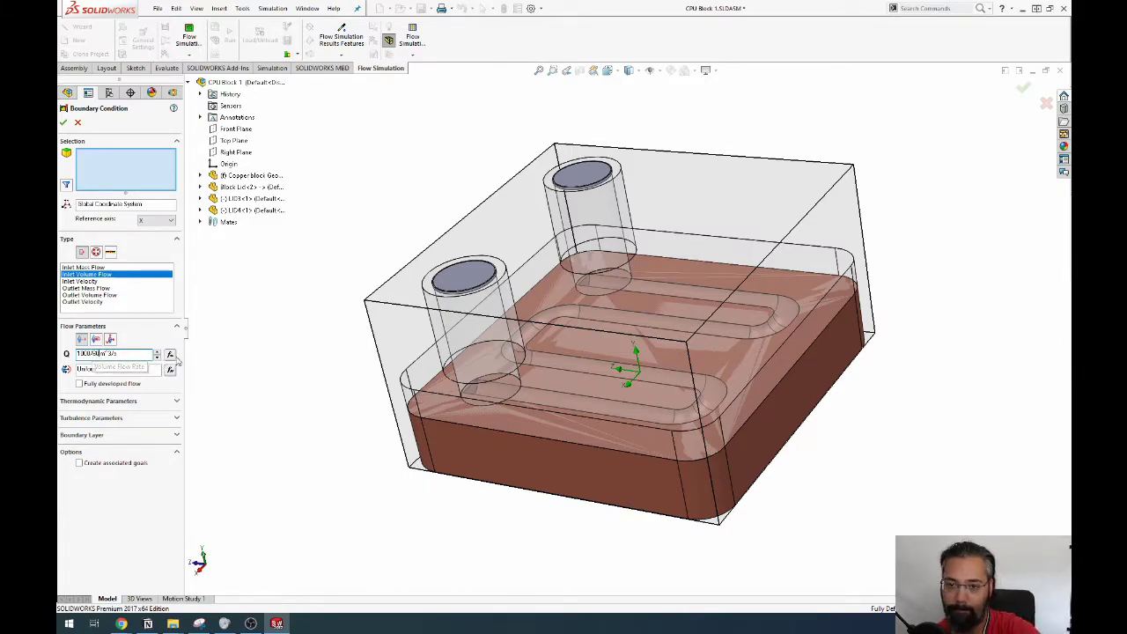
{"action": "key", "text": "Return"}
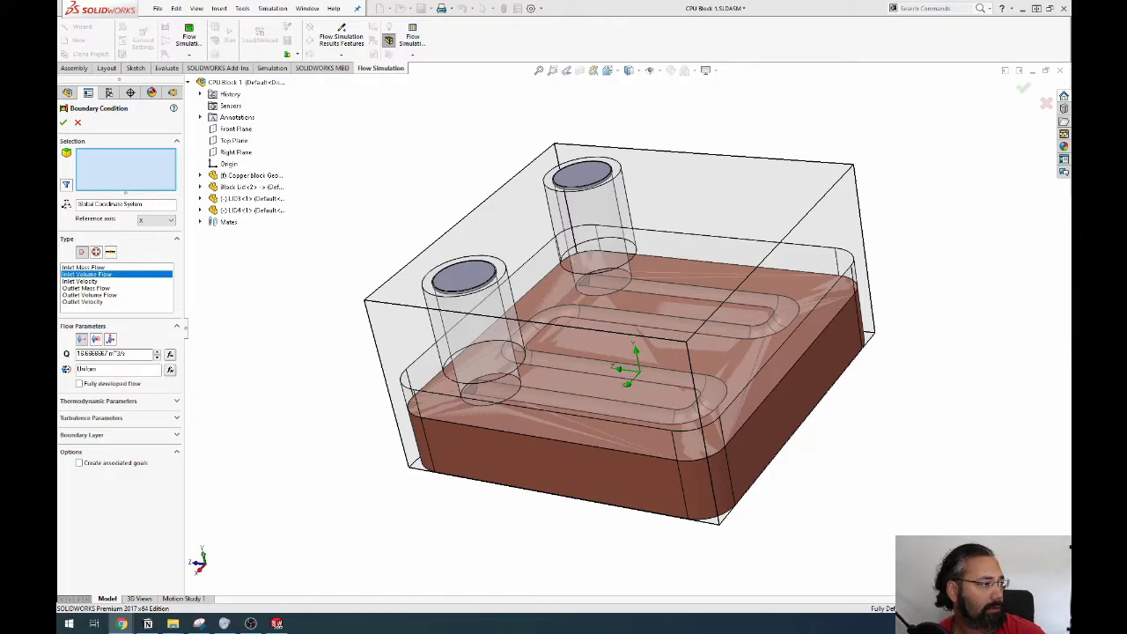
Review the dependency type options for the volume flow rate, keeping it Constant.
{"action": "double_click", "coordinate": [116, 354]}
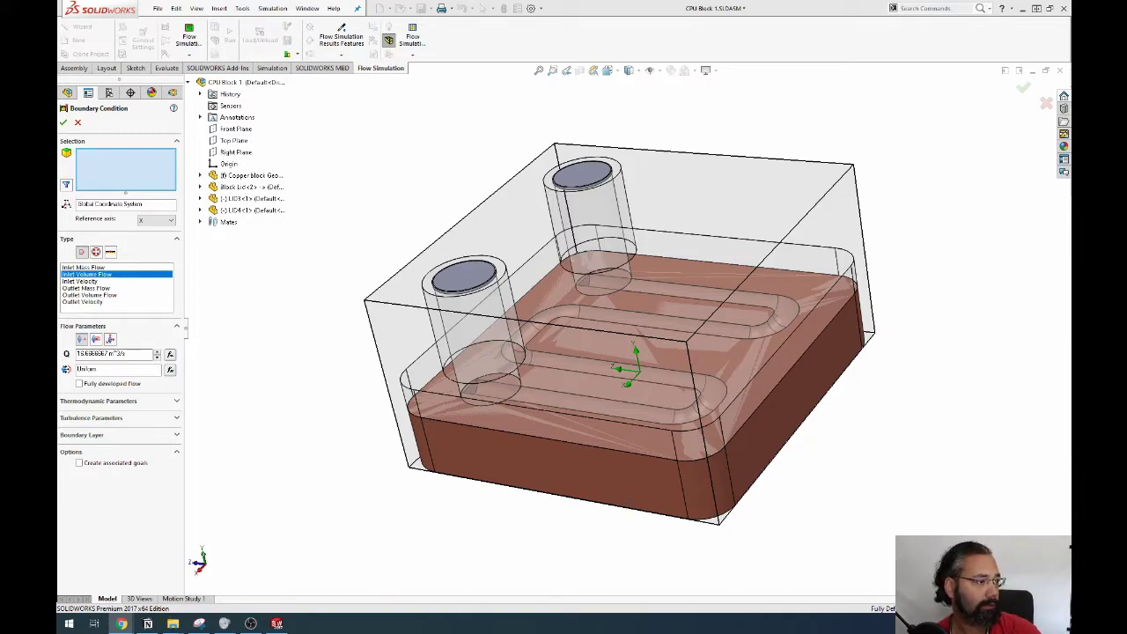
{"action": "left_click", "coordinate": [170, 354]}
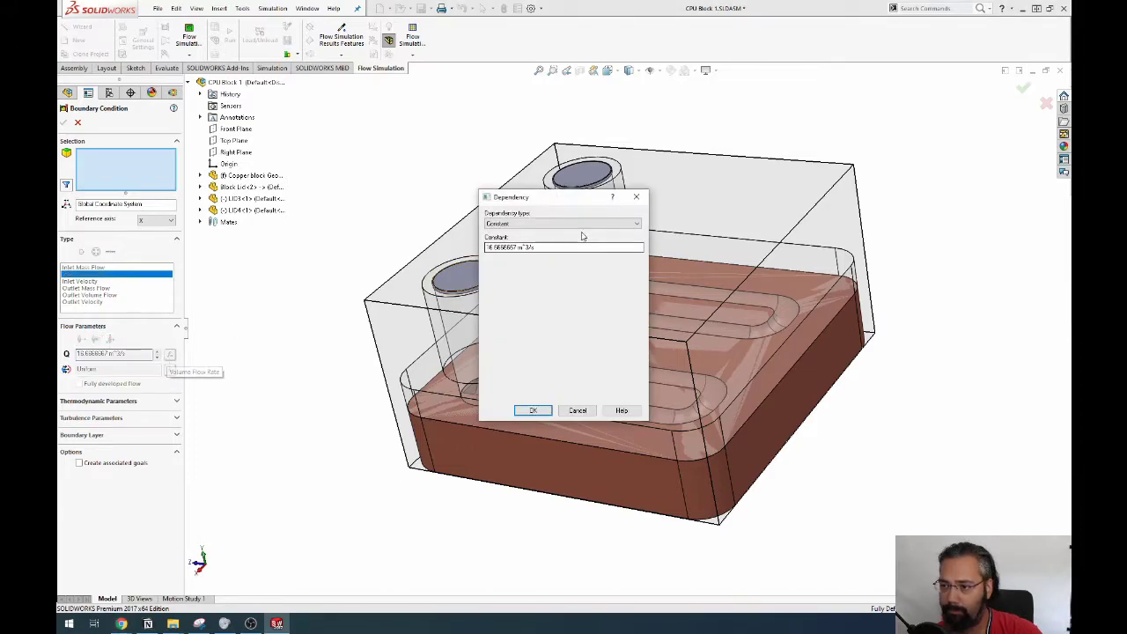
{"action": "left_click", "coordinate": [574, 224]}
{"action": "left_click", "coordinate": [574, 233]}
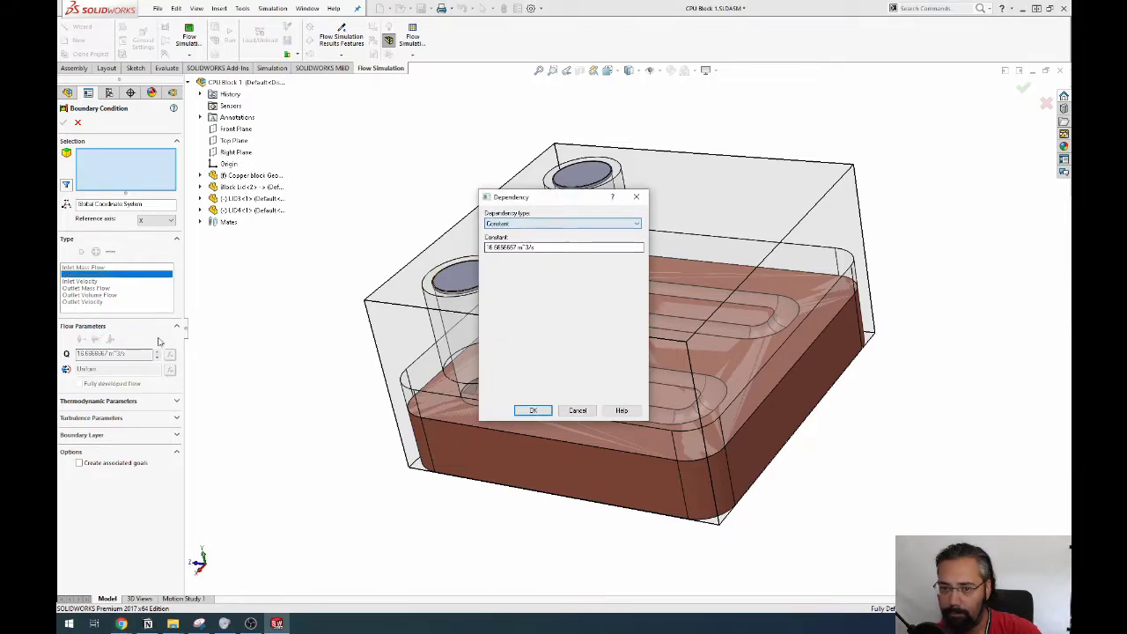
{"action": "left_click", "coordinate": [519, 411]}
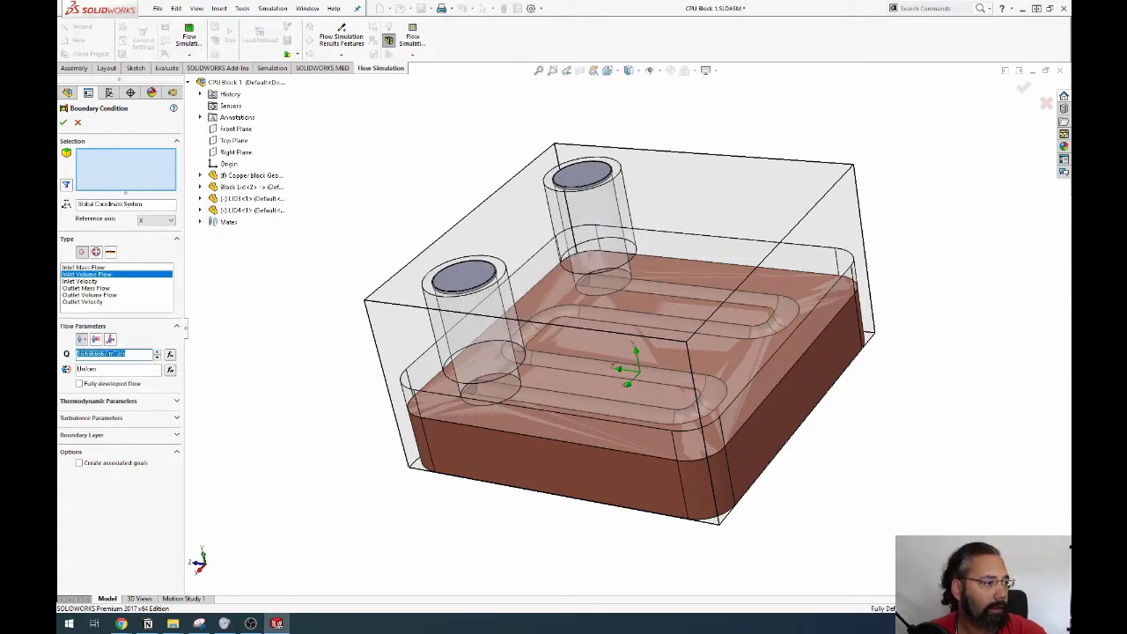
Set the inlet volume flow rate to 0.000277778 m^3/s and select the outer face of the front tube's lid.
{"action": "type", "text": "0.0002"}
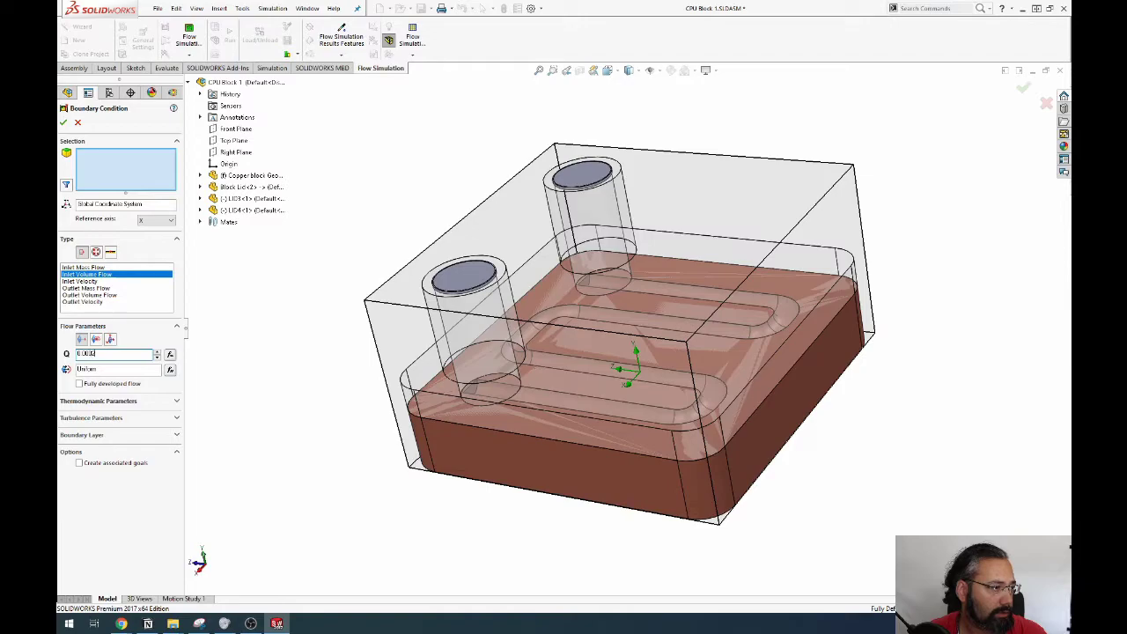
{"action": "type", "text": "77778"}
{"action": "key", "text": "Return"}
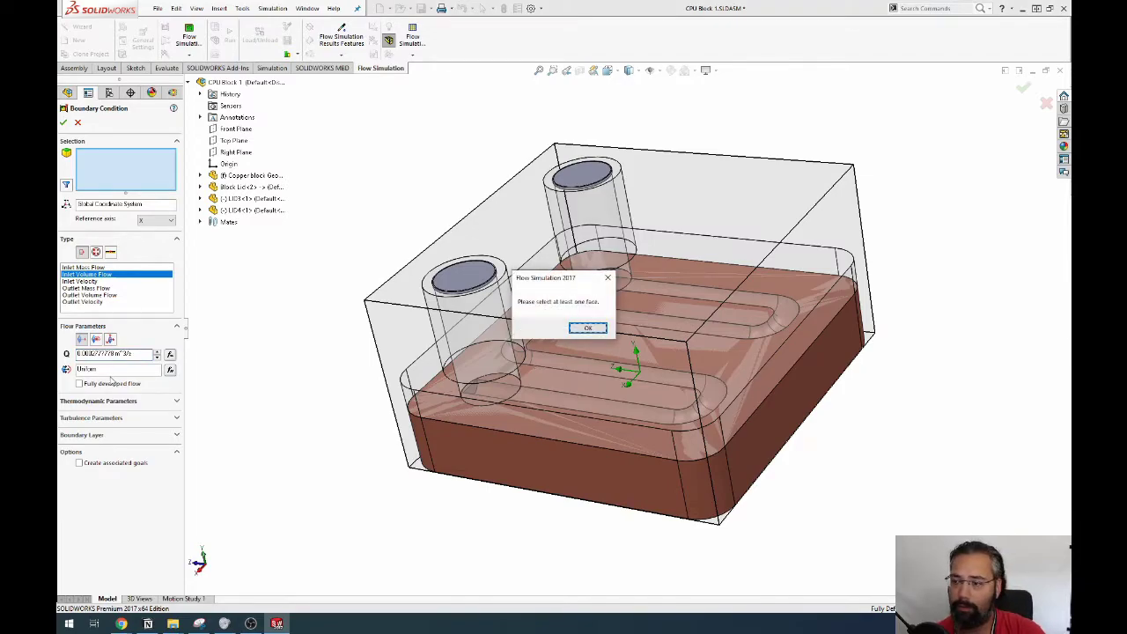
{"action": "key", "text": "Return"}
{"action": "left_click", "coordinate": [454, 269]}
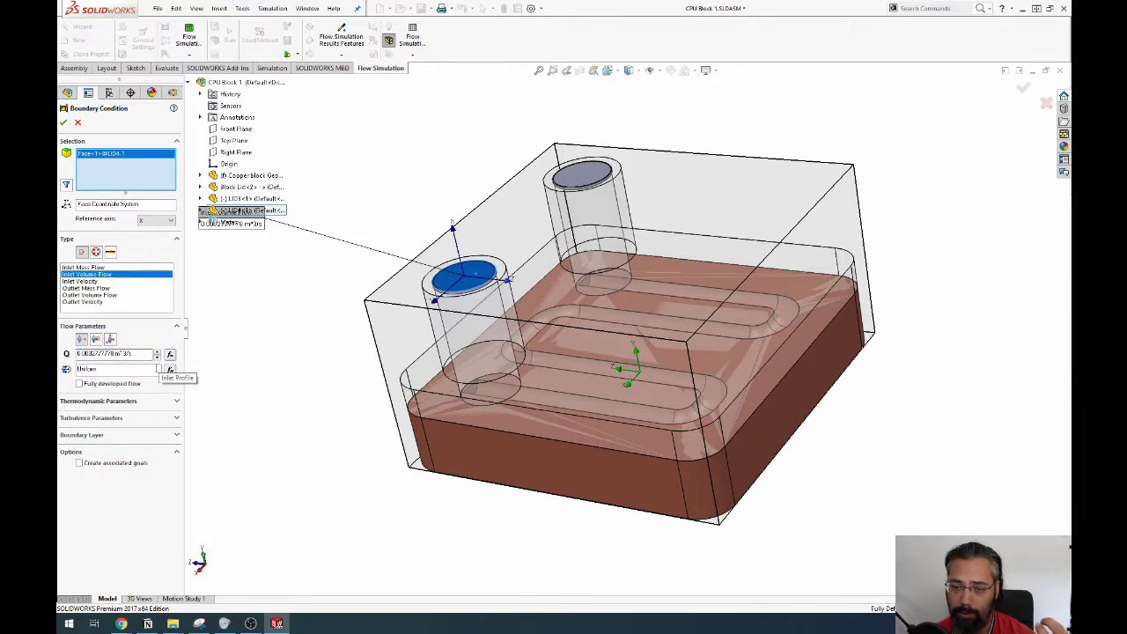
Enable fully developed flow for the inlet and review its thermodynamic temperature setting.
{"action": "left_click", "coordinate": [123, 385]}
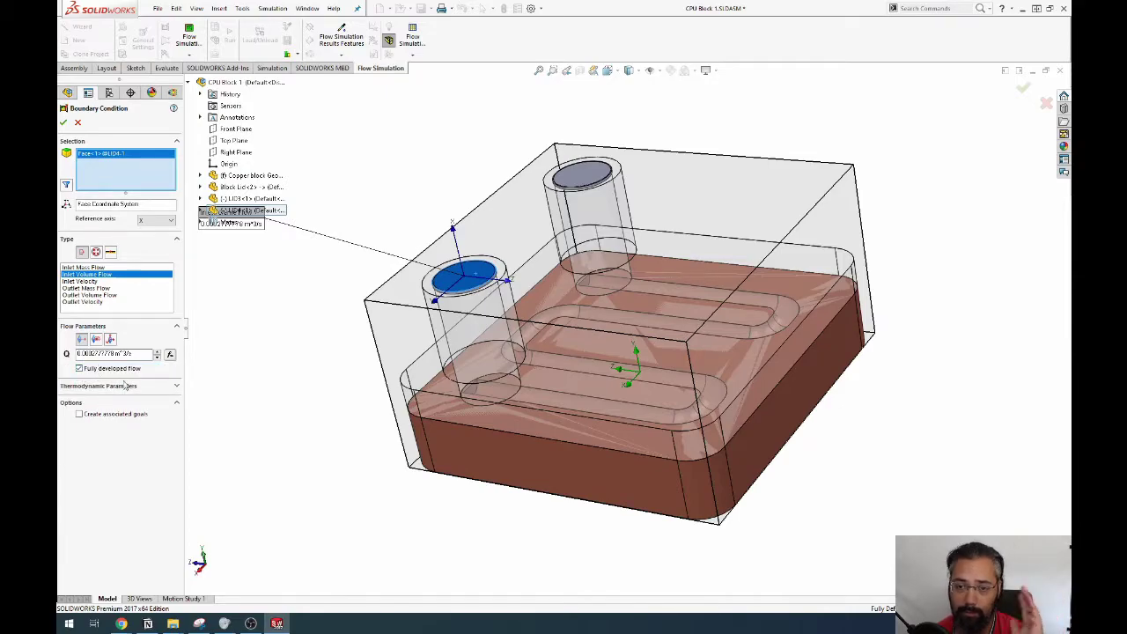
{"action": "left_click", "coordinate": [130, 388]}
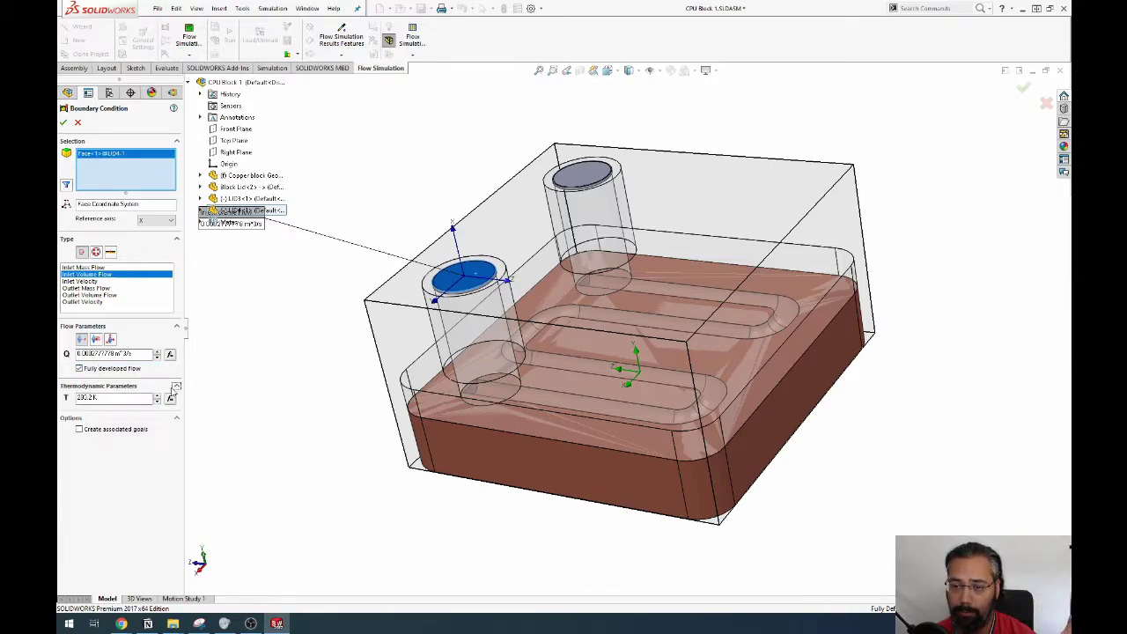
{"action": "double_click", "coordinate": [118, 397]}
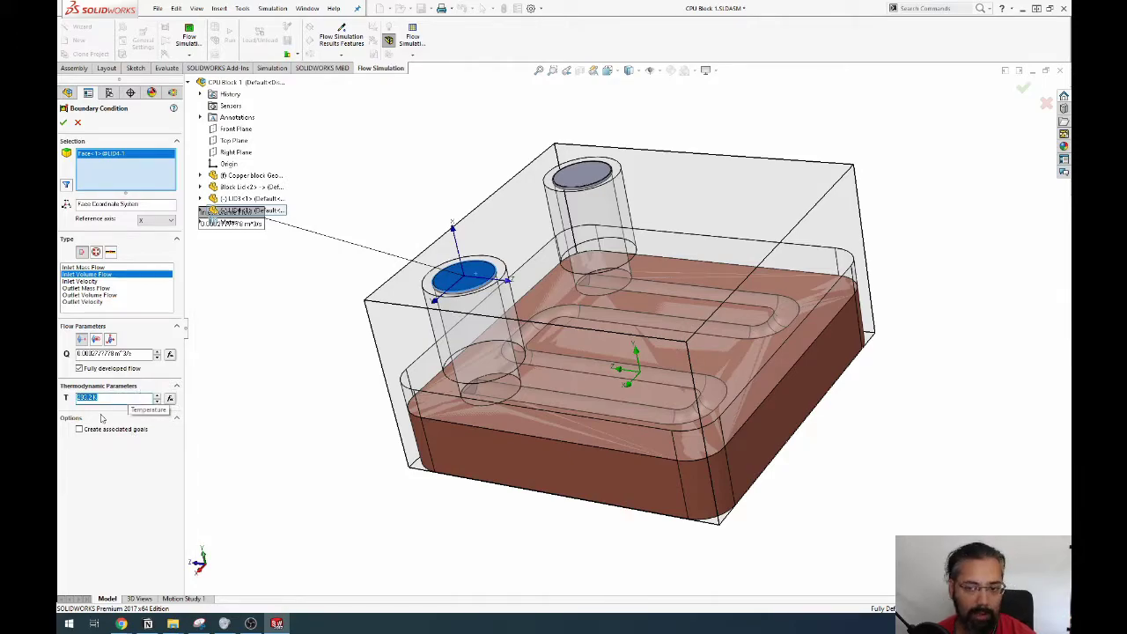
Replace the selected inlet face with the inner face of the same lid and create the boundary condition.
{"action": "left_click", "coordinate": [124, 163]}
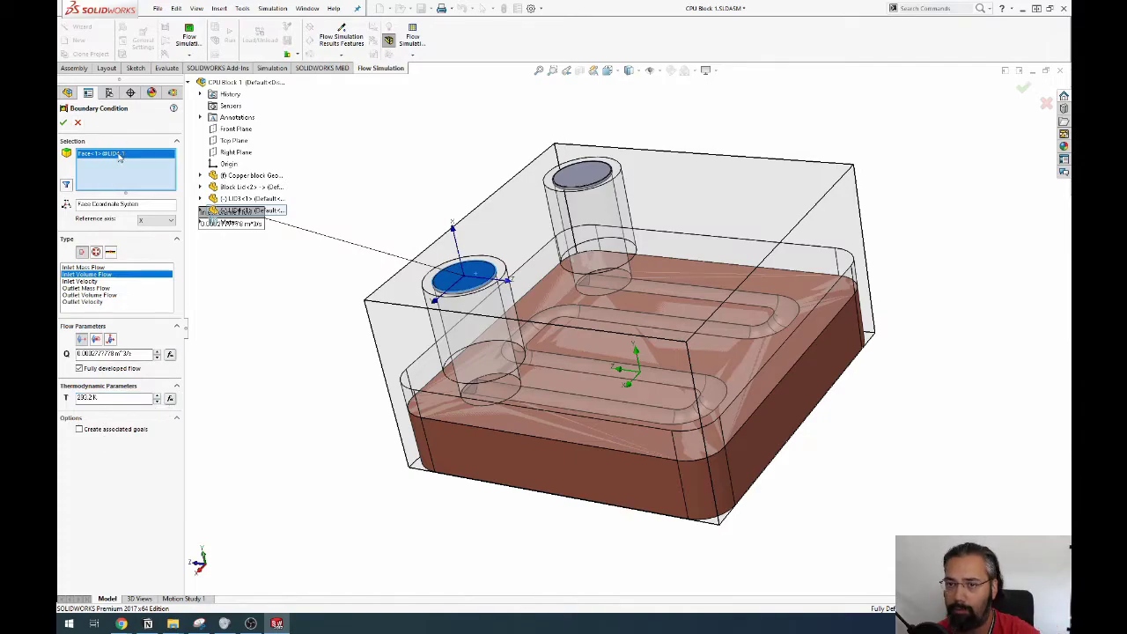
{"action": "key", "text": "Delete"}
{"action": "middle_click_drag", "start_coordinate": [519, 255], "coordinate": [475, 141]}
{"action": "left_click", "coordinate": [458, 273]}
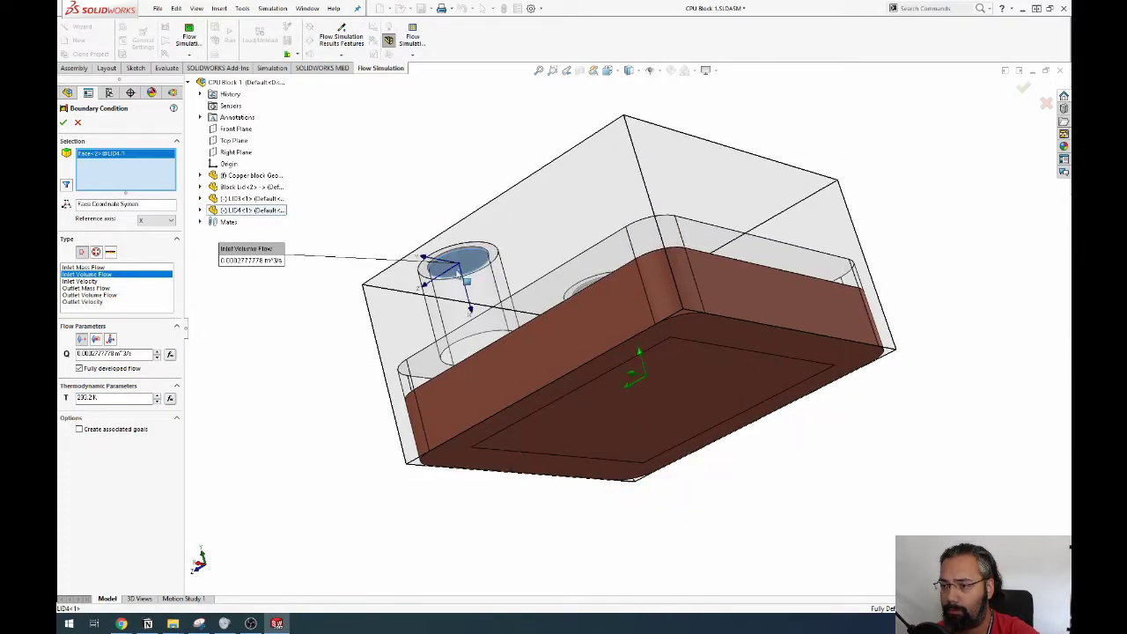
{"action": "left_click", "coordinate": [63, 122]}
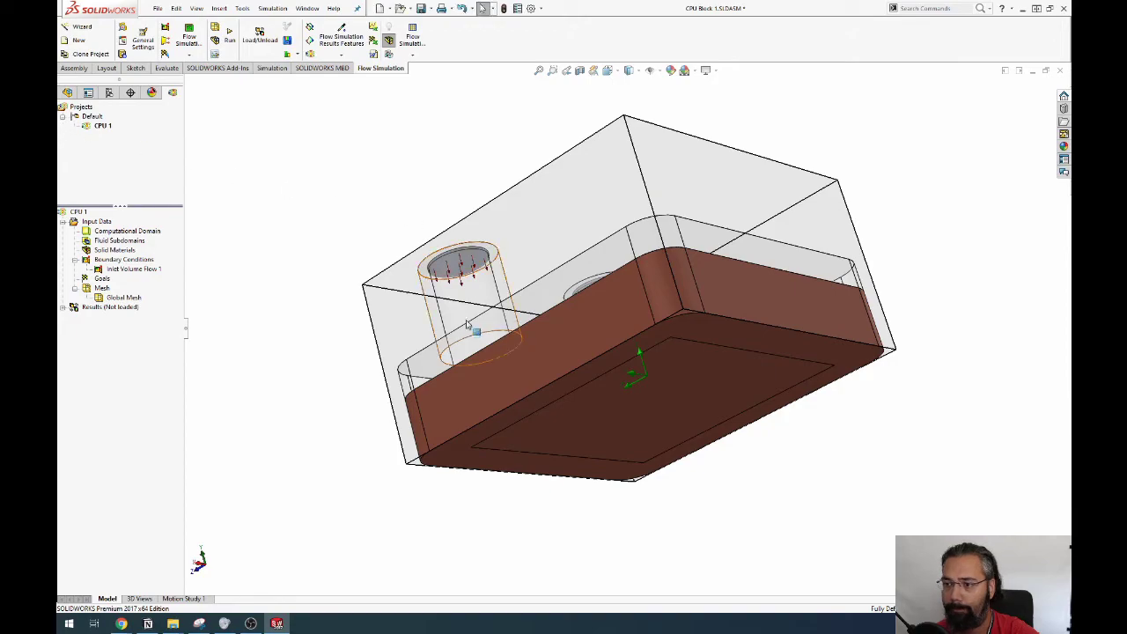
In Chrome, open the EK-Quantum Inertia D5 PWM D-RGB Pump - Plexi page from the main pump units and check its maximum pressure head.
{"action": "middle_click_drag", "start_coordinate": [468, 326], "coordinate": [422, 282]}
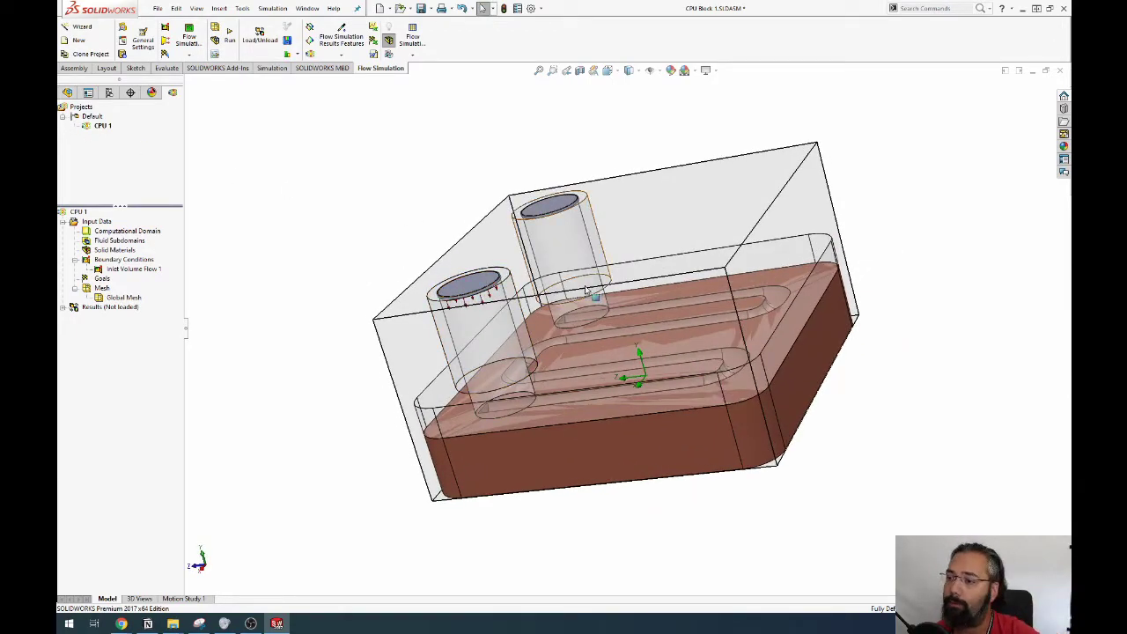
{"action": "middle_click_drag", "start_coordinate": [586, 290], "coordinate": [572, 377]}
{"action": "right_click", "coordinate": [129, 261]}
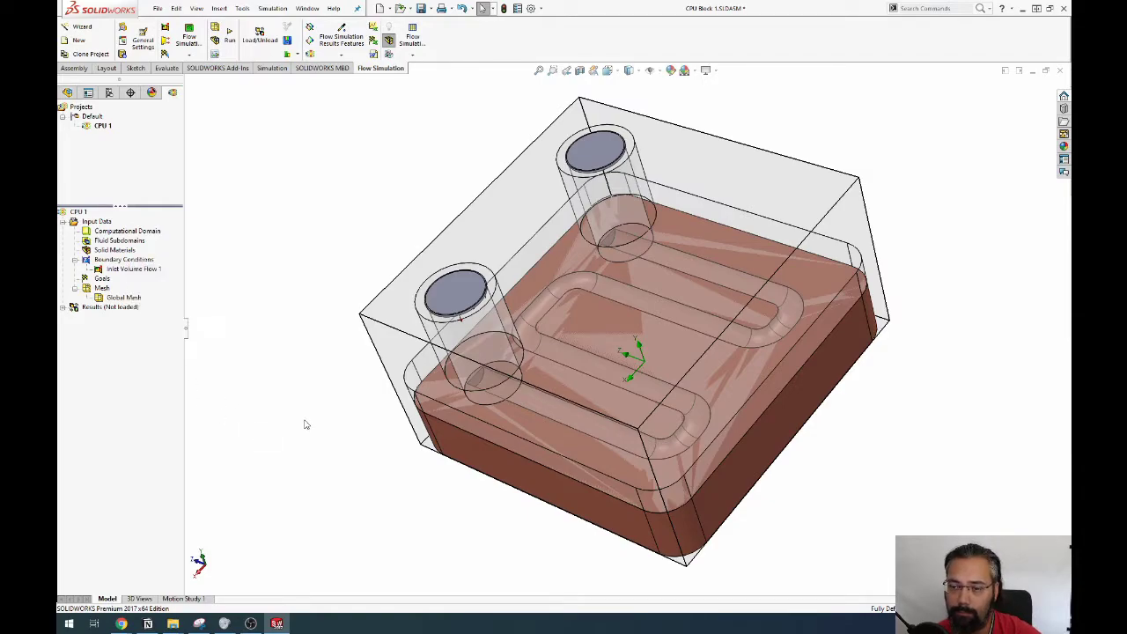
{"action": "key", "text": "alt+Tab"}
{"action": "key", "text": "alt+Tab"}
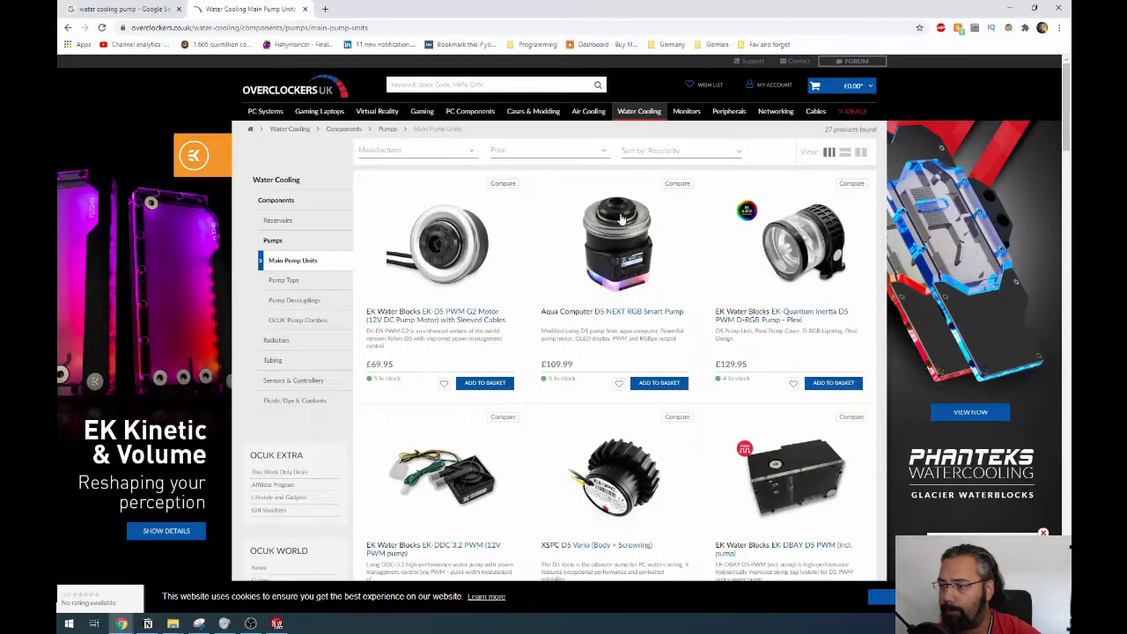
{"action": "left_click", "coordinate": [868, 277]}
{"action": "scroll", "coordinate": [628, 388], "scroll_direction": "down", "scroll_amount": 15}
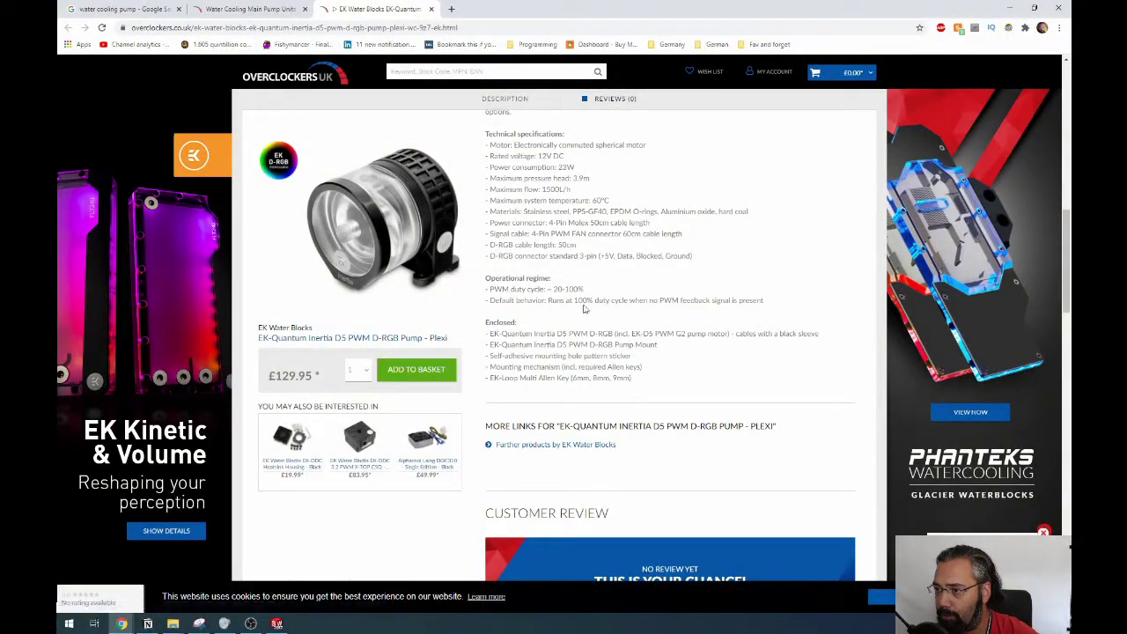
{"action": "left_click_drag", "start_coordinate": [593, 180], "coordinate": [486, 177]}
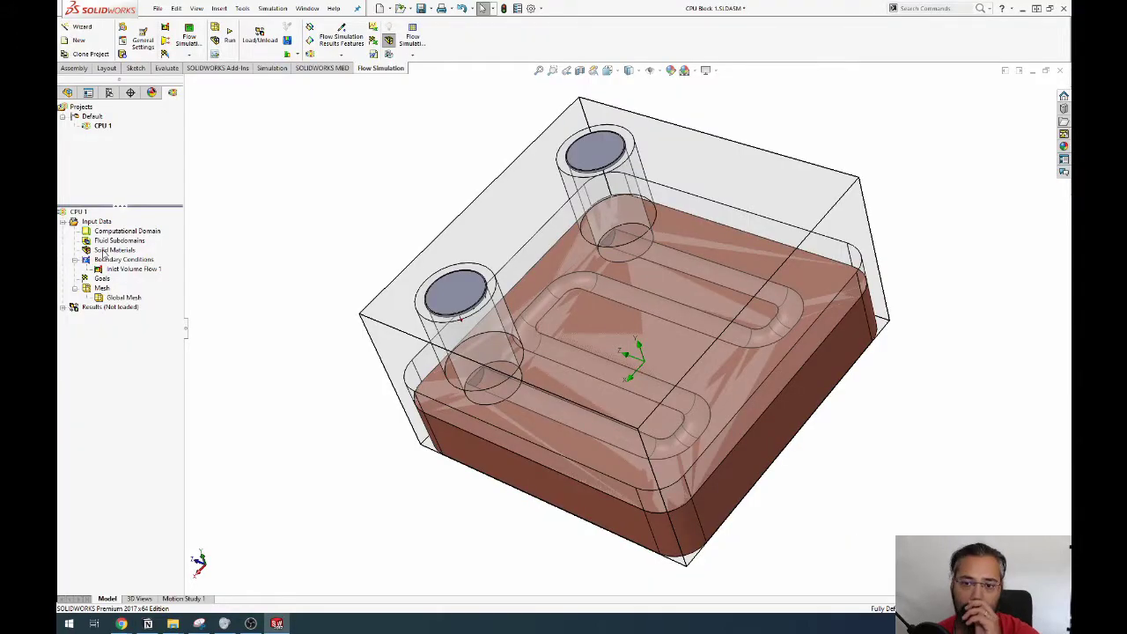
Assign the pre-defined metal Copper as the solid material of the copper block.
{"action": "right_click", "coordinate": [106, 249]}
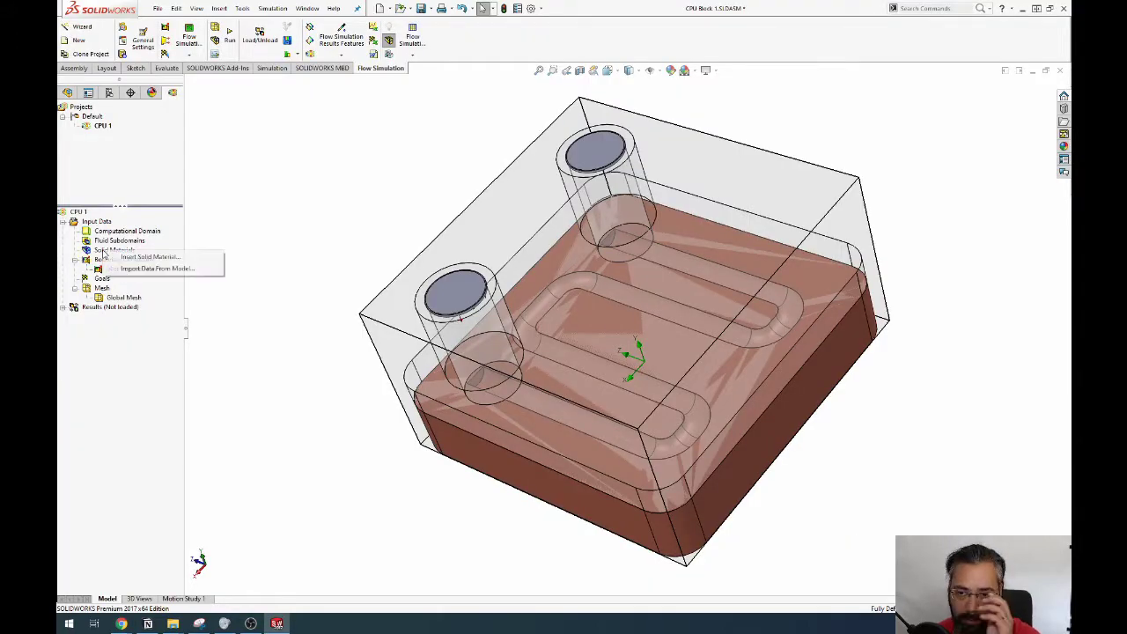
{"action": "left_click", "coordinate": [176, 255]}
{"action": "middle_click_drag", "start_coordinate": [416, 369], "coordinate": [532, 416]}
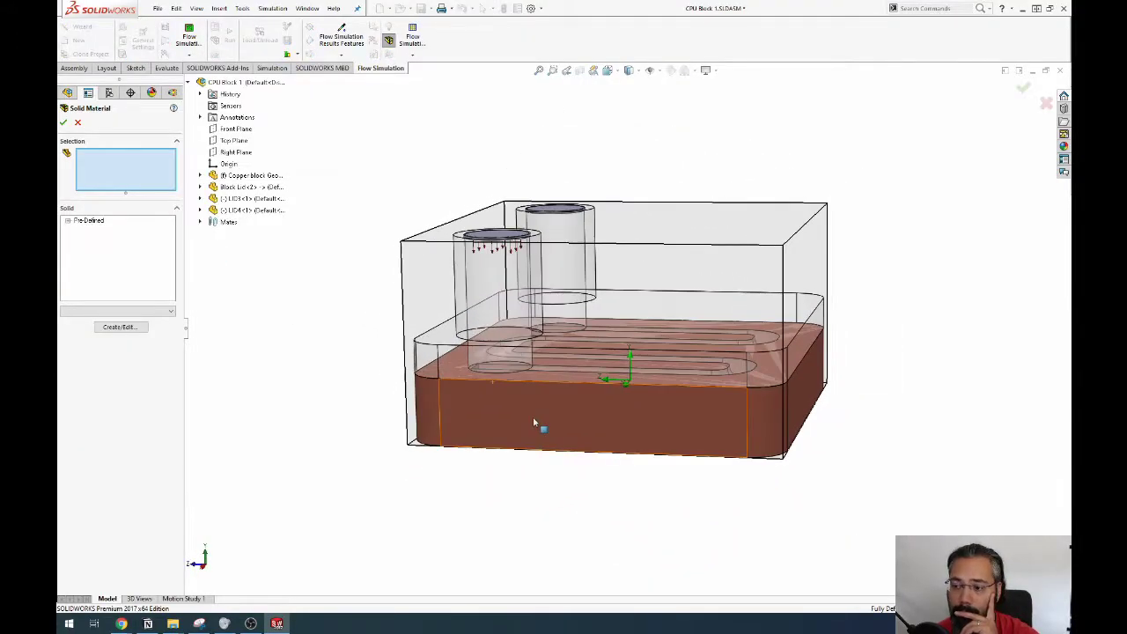
{"action": "left_click", "coordinate": [533, 416]}
{"action": "left_click", "coordinate": [67, 221]}
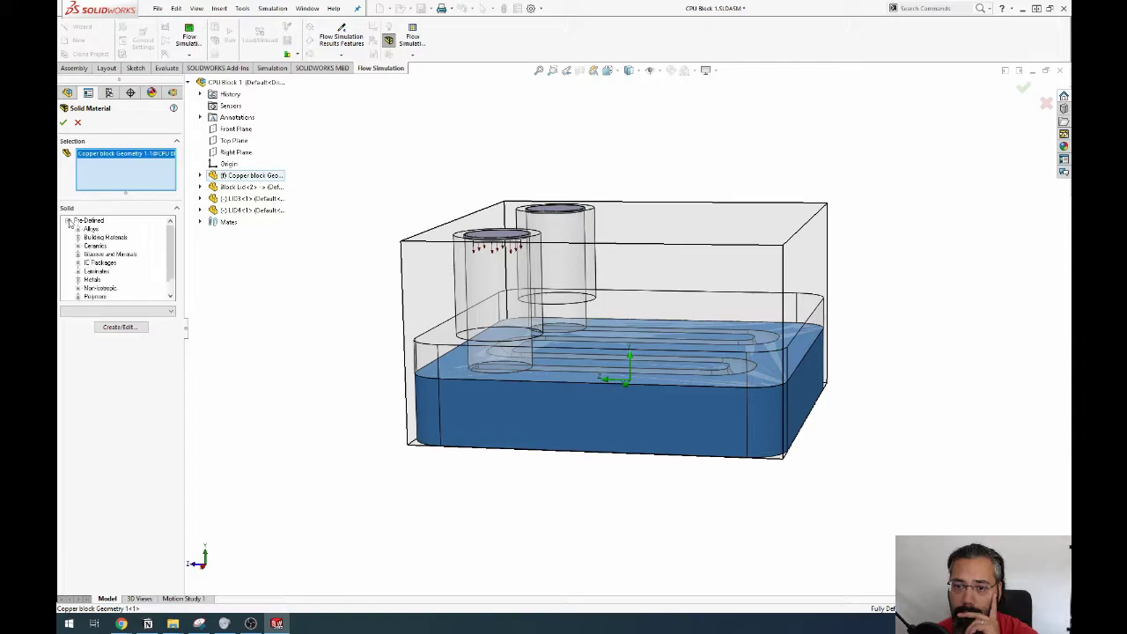
{"action": "left_click", "coordinate": [77, 229]}
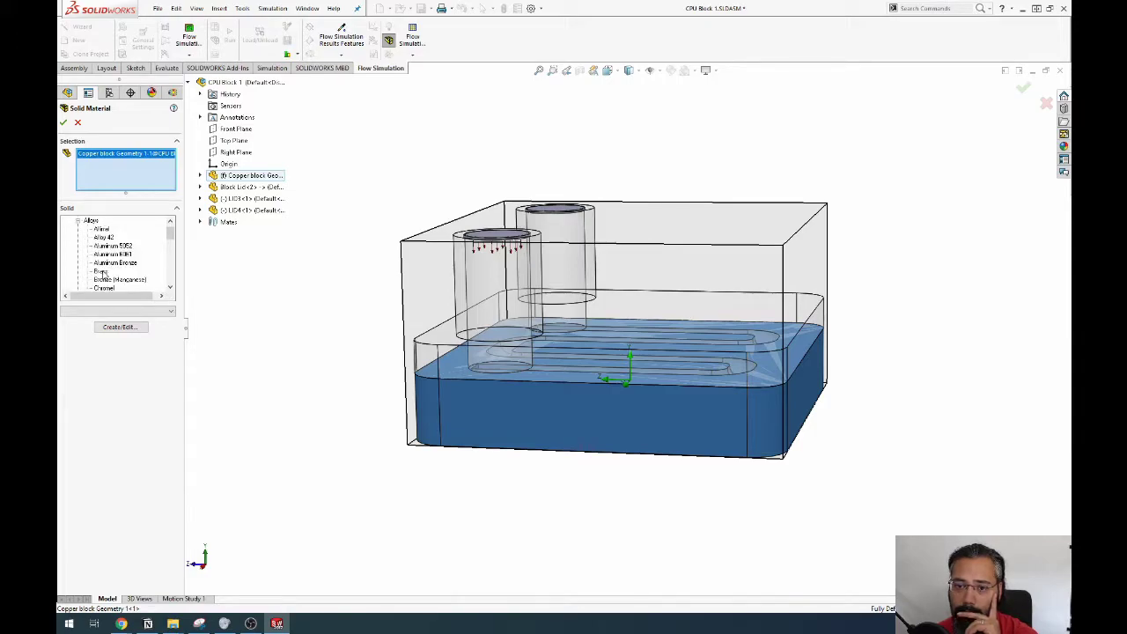
{"action": "scroll", "coordinate": [104, 274], "scroll_direction": "up", "scroll_amount": 1}
{"action": "left_click", "coordinate": [77, 229]}
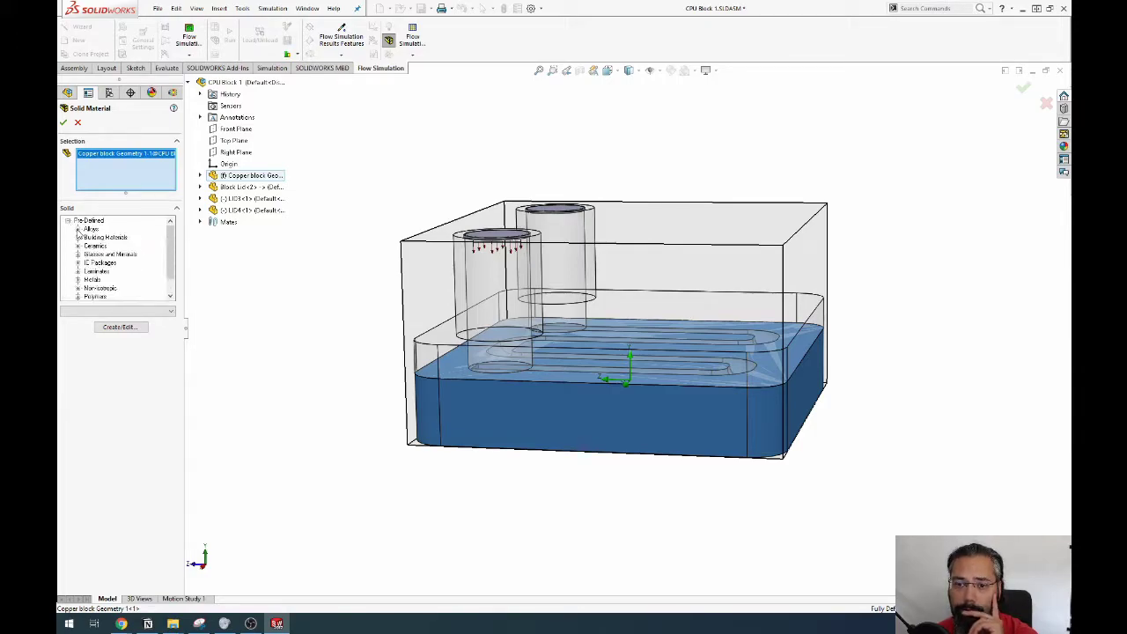
{"action": "left_click", "coordinate": [77, 279]}
{"action": "left_click", "coordinate": [103, 236]}
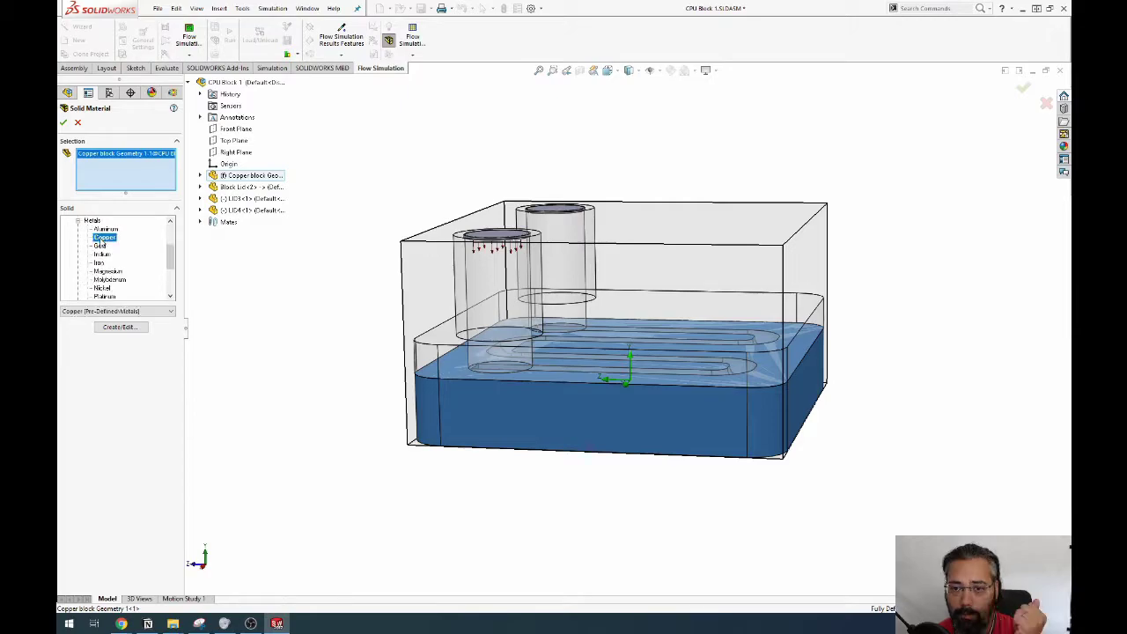
{"action": "left_click", "coordinate": [64, 122]}
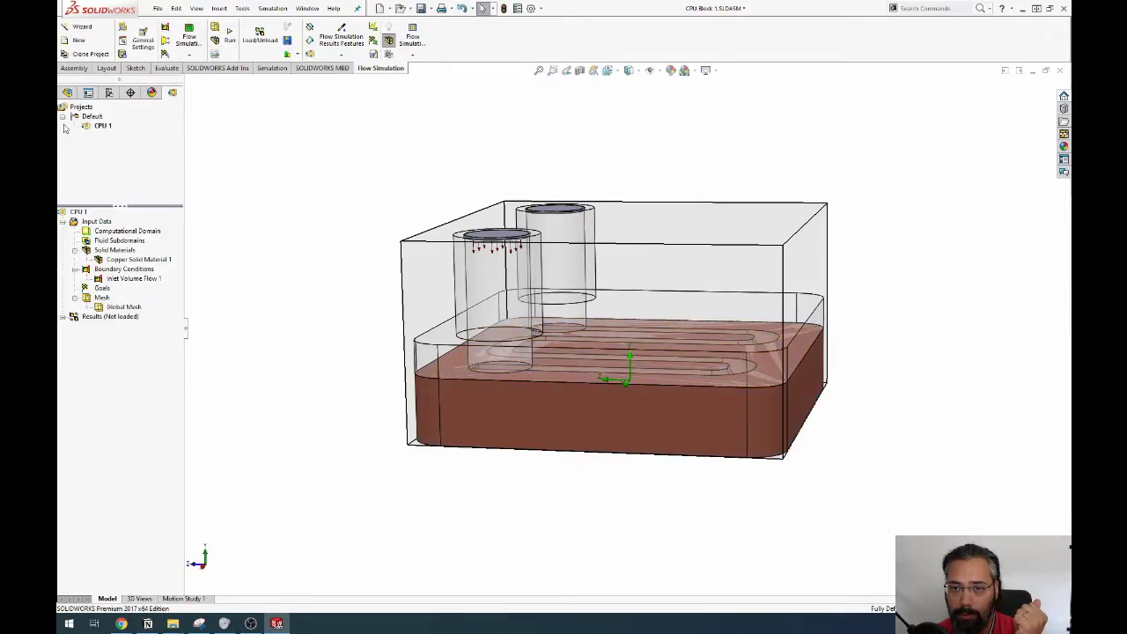
Assign the pre-defined polymer Plexiglass as the solid material of the block lid.
{"action": "right_click", "coordinate": [113, 251]}
{"action": "left_click", "coordinate": [140, 254]}
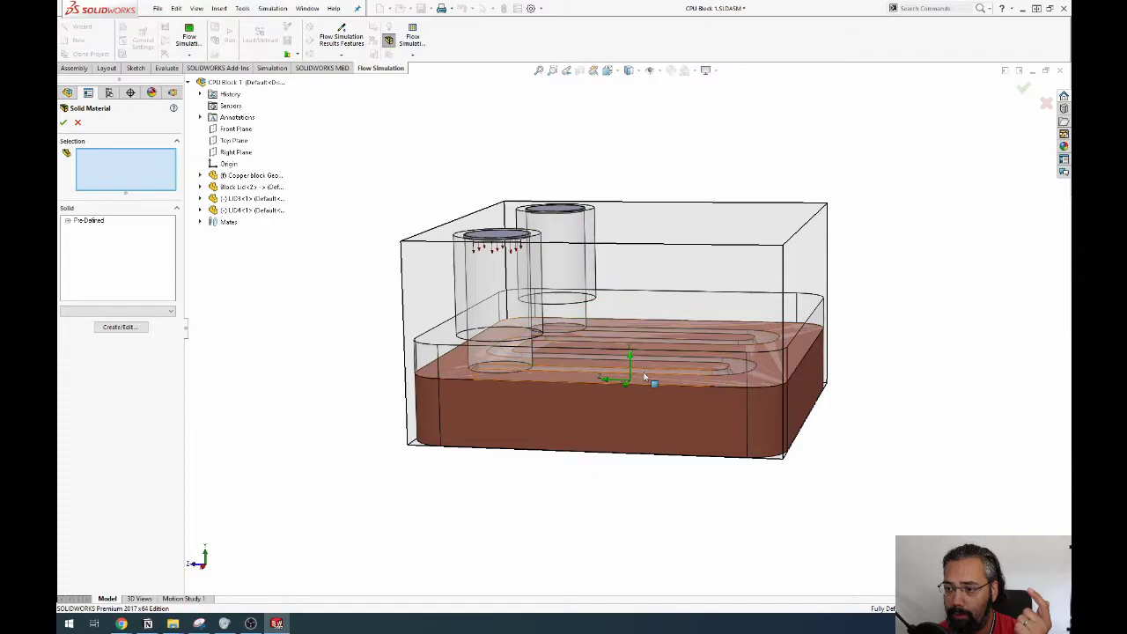
{"action": "left_click", "coordinate": [485, 326]}
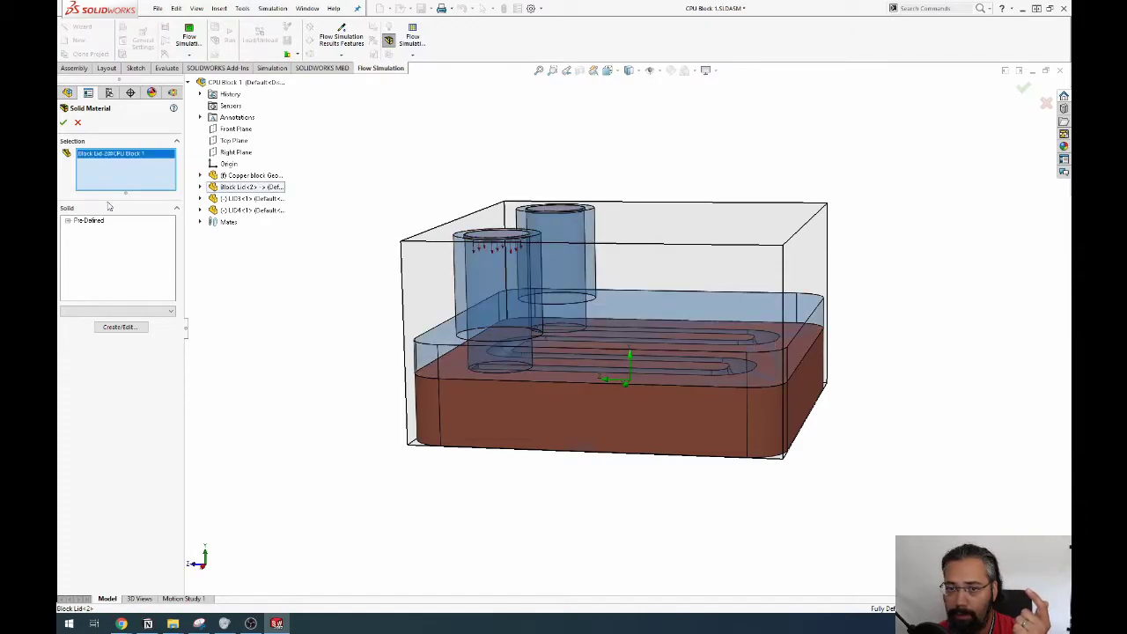
{"action": "left_click", "coordinate": [69, 221]}
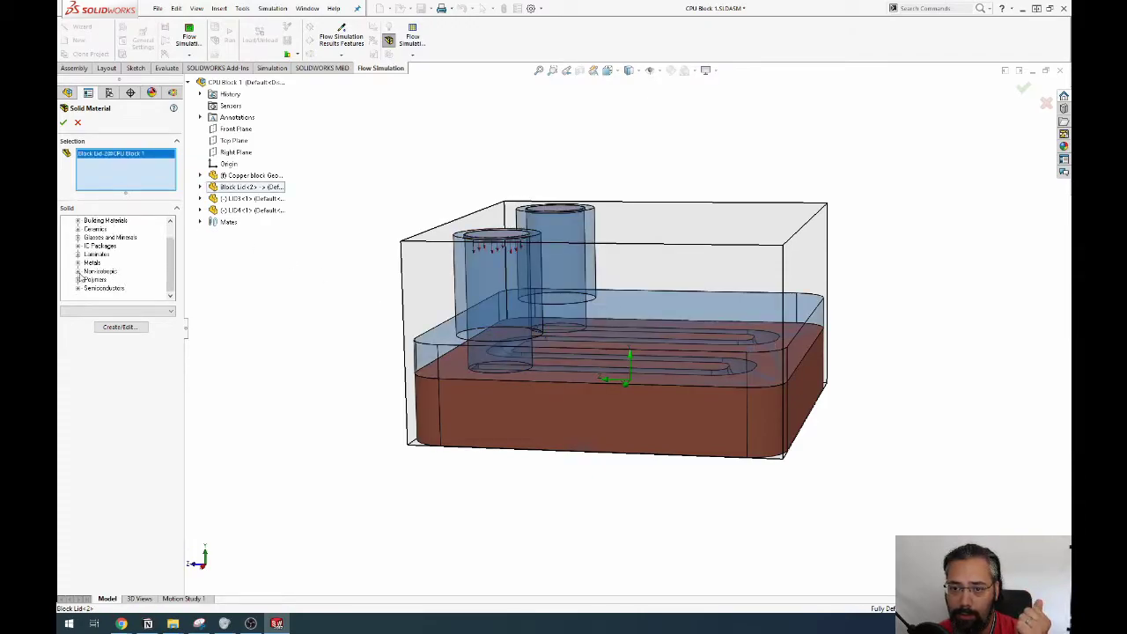
{"action": "left_click", "coordinate": [78, 279]}
{"action": "left_click", "coordinate": [106, 262]}
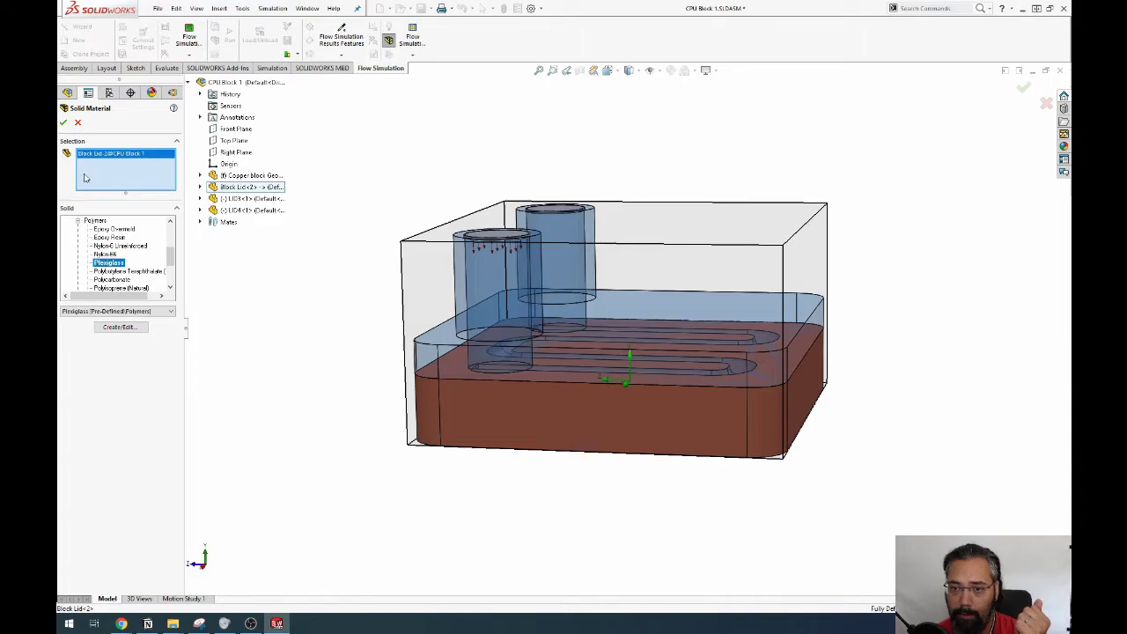
{"action": "left_click", "coordinate": [63, 122]}
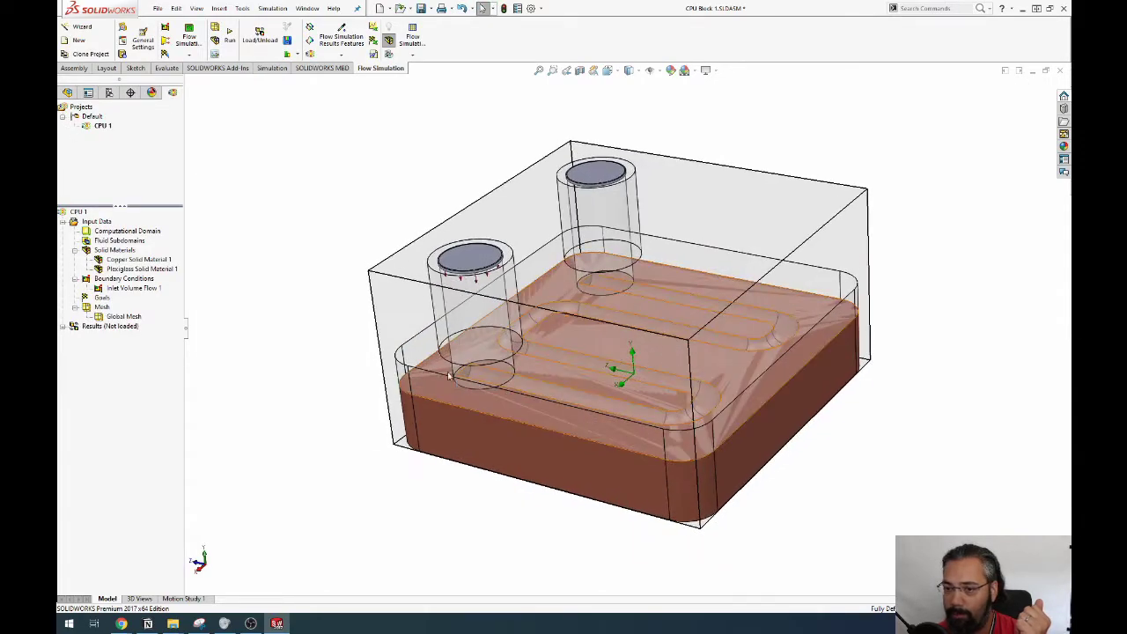
Start a fluid subdomain and select the inner face of the serpentine channel in the copper block.
{"action": "right_click", "coordinate": [119, 240]}
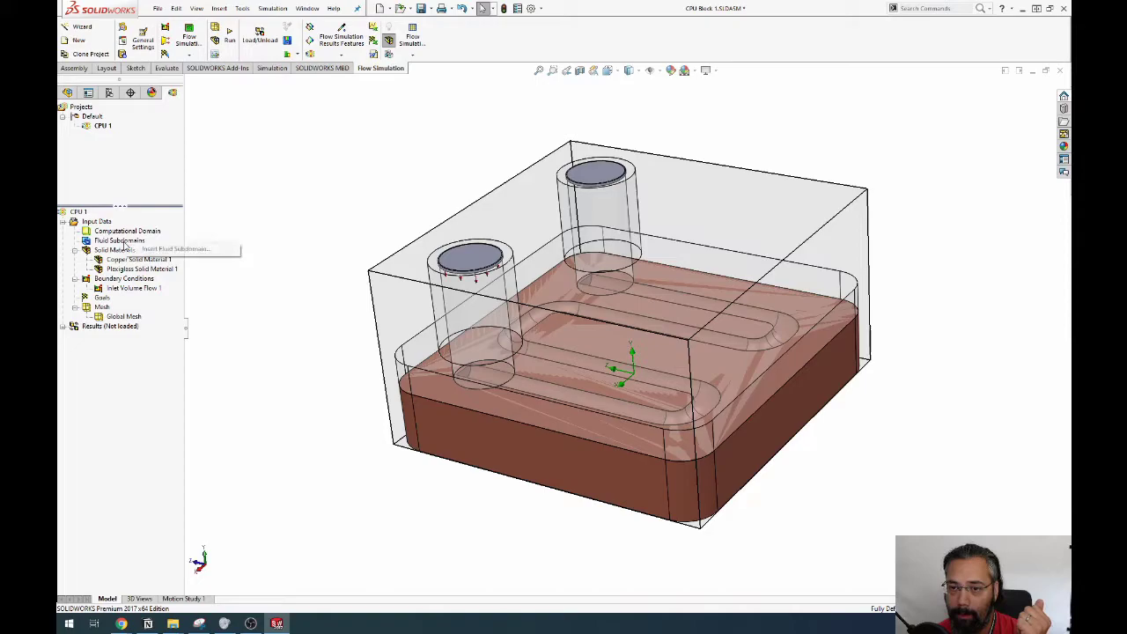
{"action": "left_click", "coordinate": [173, 249]}
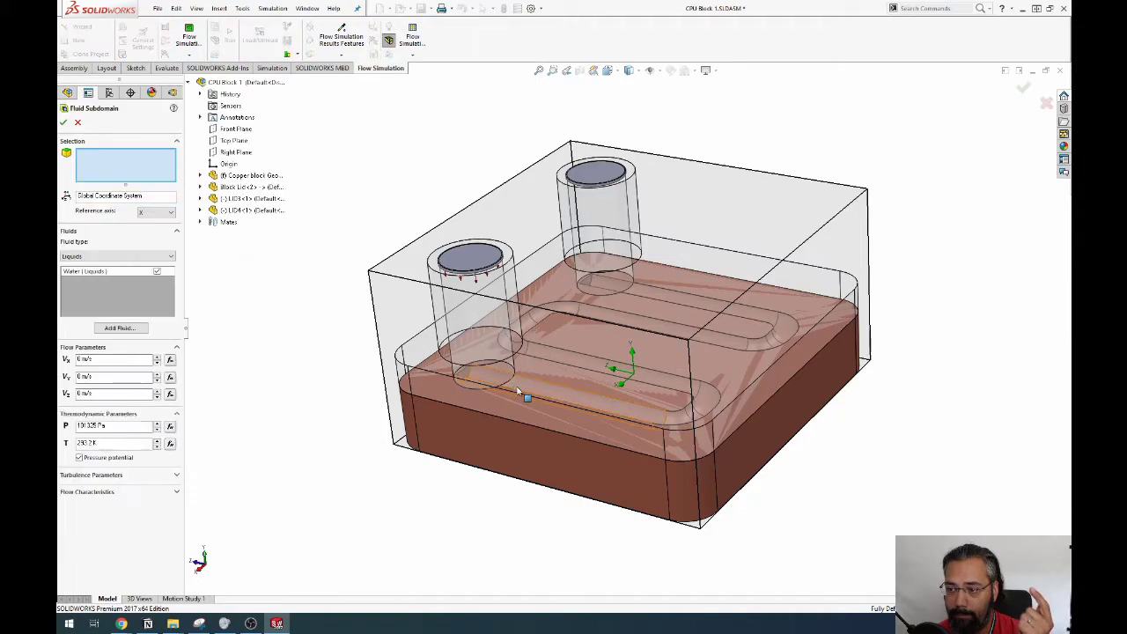
{"action": "left_click", "coordinate": [519, 390]}
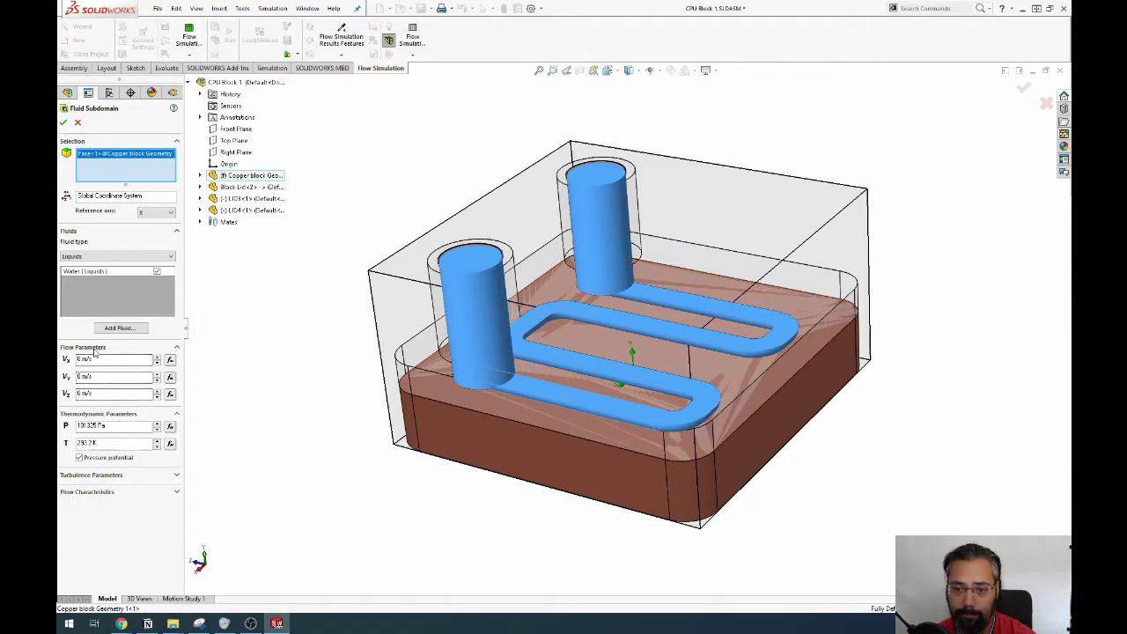
Examine the highlighted fluid volume through the tubes and serpentine channel from several angles.
{"action": "middle_click_drag", "start_coordinate": [567, 363], "coordinate": [338, 486]}
{"action": "scroll", "coordinate": [590, 399], "scroll_direction": "down", "scroll_amount": 6}
{"action": "scroll", "coordinate": [608, 332], "scroll_direction": "up", "scroll_amount": 4}
{"action": "scroll", "coordinate": [460, 449], "scroll_direction": "up", "scroll_amount": 3}
{"action": "middle_click_drag", "start_coordinate": [478, 410], "coordinate": [498, 396]}
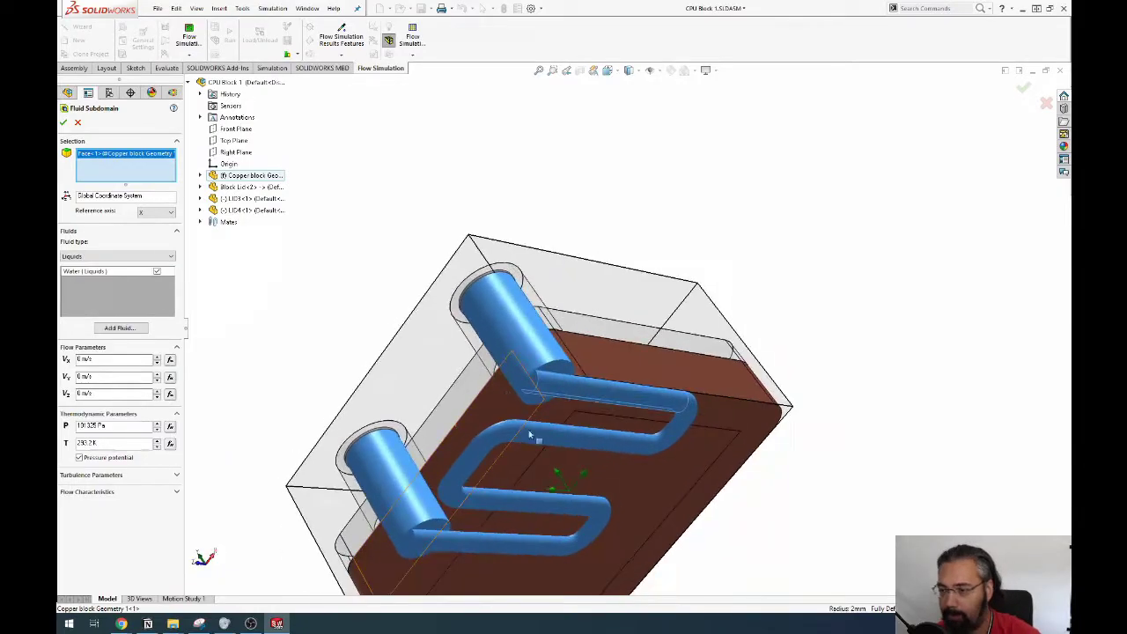
{"action": "middle_click_drag", "start_coordinate": [530, 434], "coordinate": [627, 413], "text": "ctrl"}
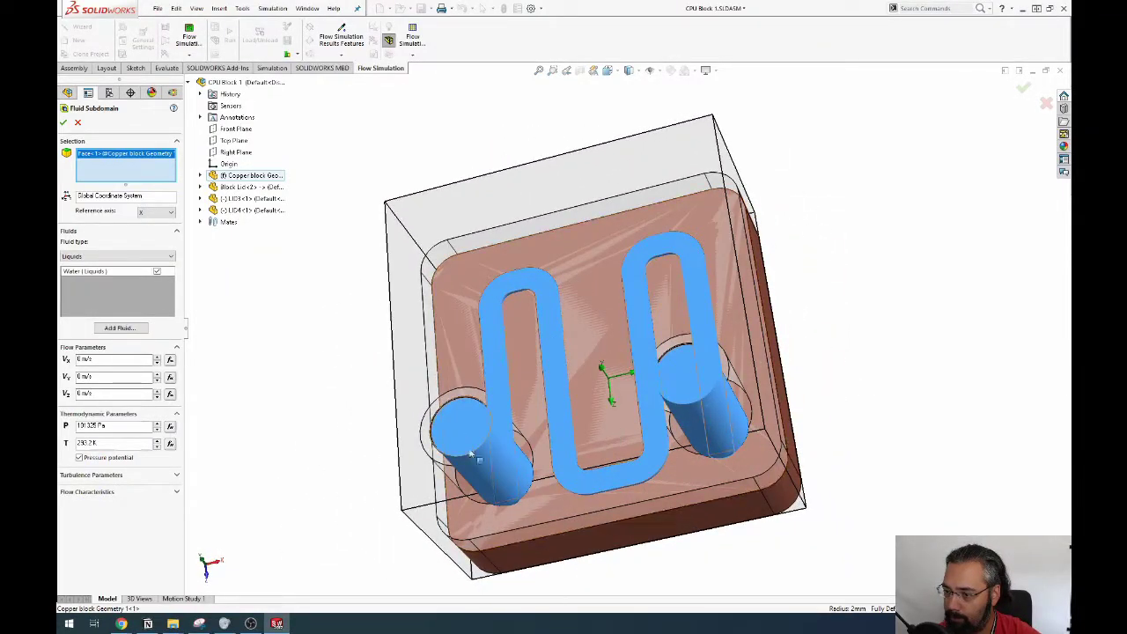
{"action": "middle_click_drag", "start_coordinate": [359, 331], "coordinate": [262, 396]}
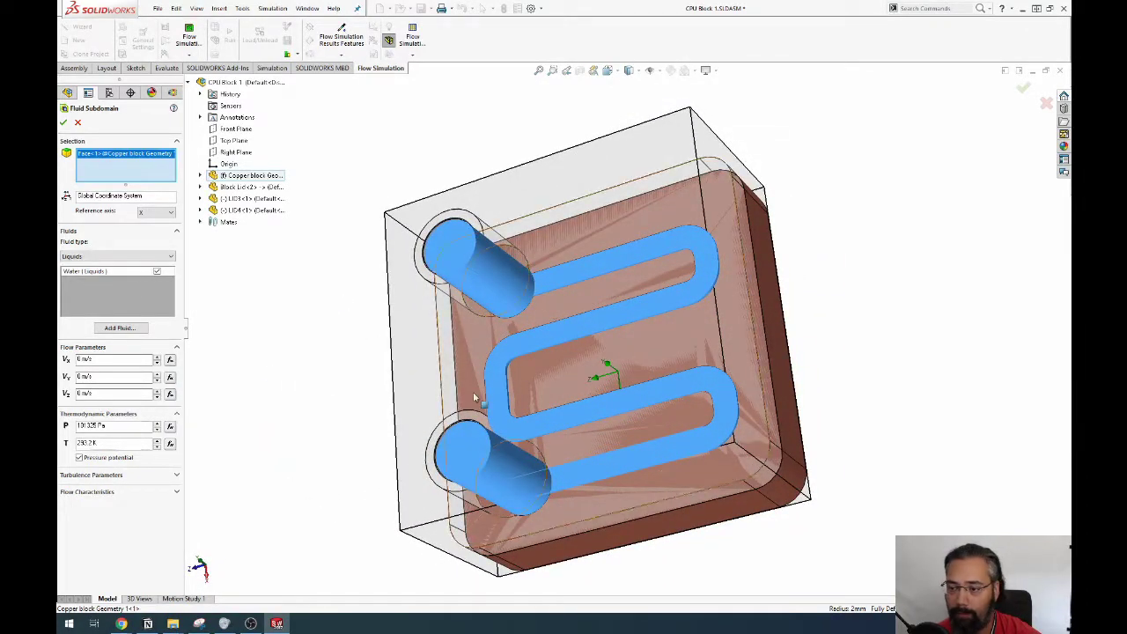
{"action": "middle_click_drag", "start_coordinate": [475, 398], "coordinate": [532, 312]}
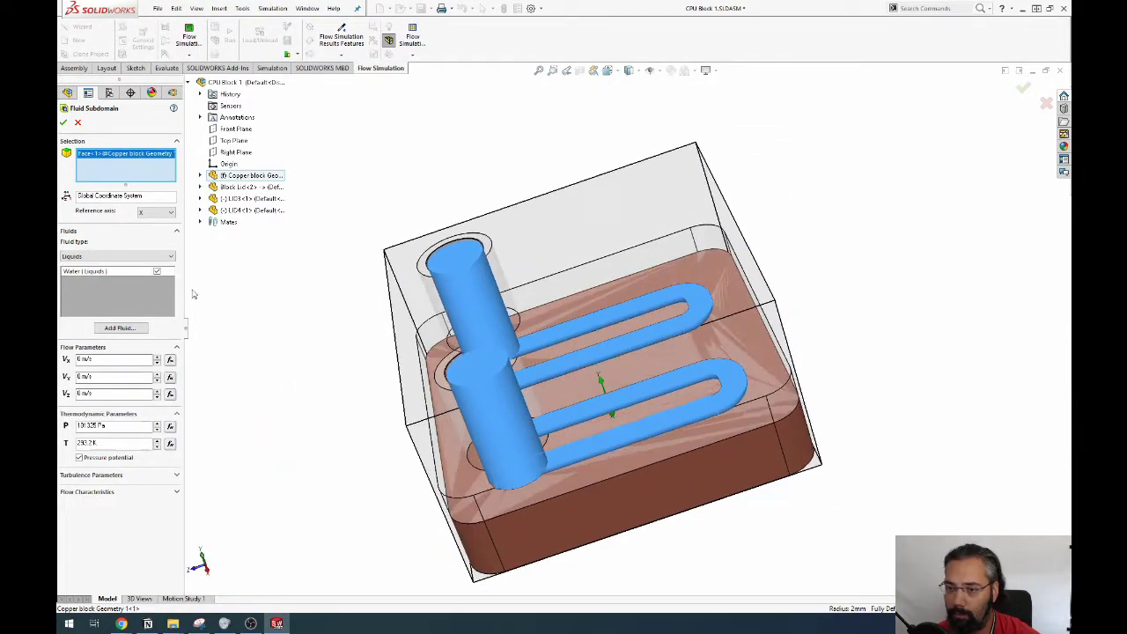
Review the subdomain's fluid type, turbulence and flow options, keeping Liquids and Laminar and Turbulent, and create the water subdomain.
{"action": "left_click", "coordinate": [161, 259]}
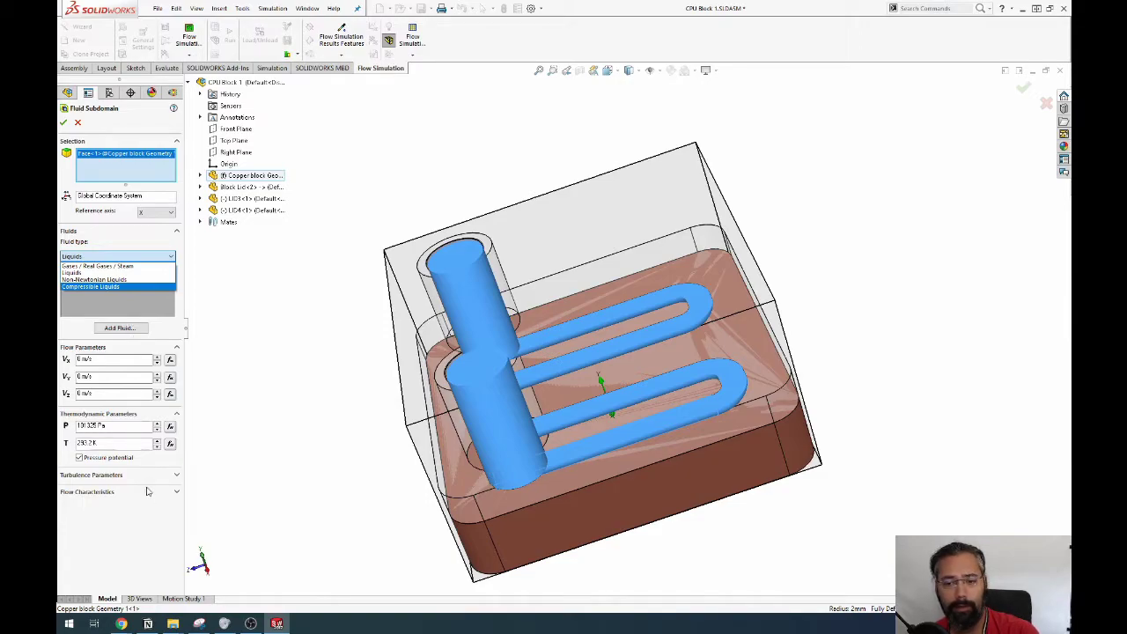
{"action": "left_click", "coordinate": [120, 555]}
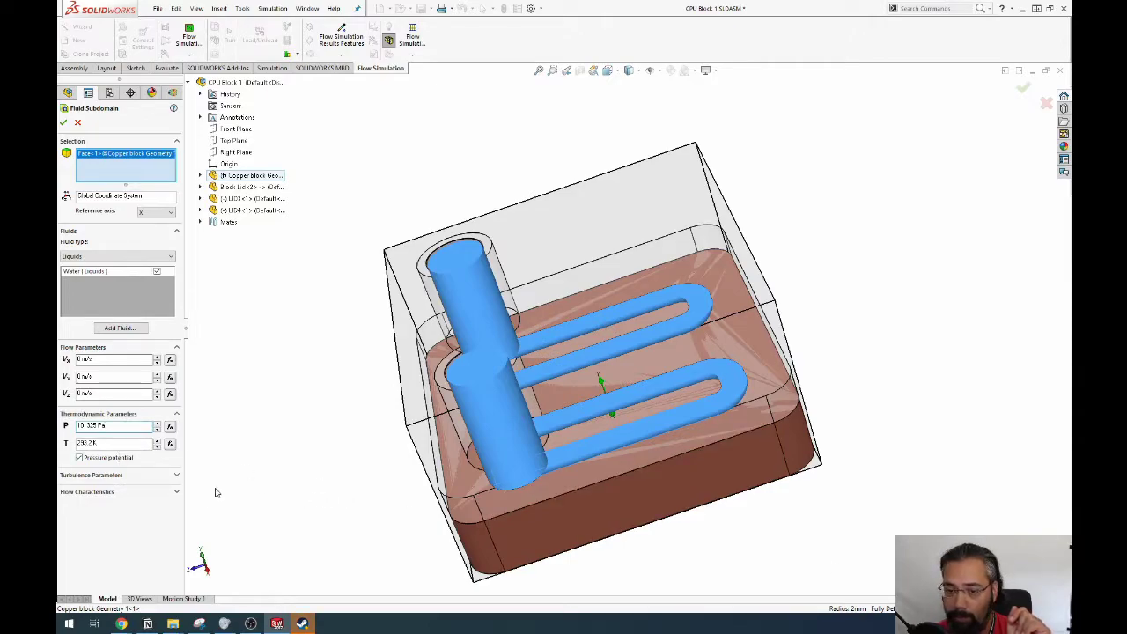
{"action": "left_click", "coordinate": [131, 476]}
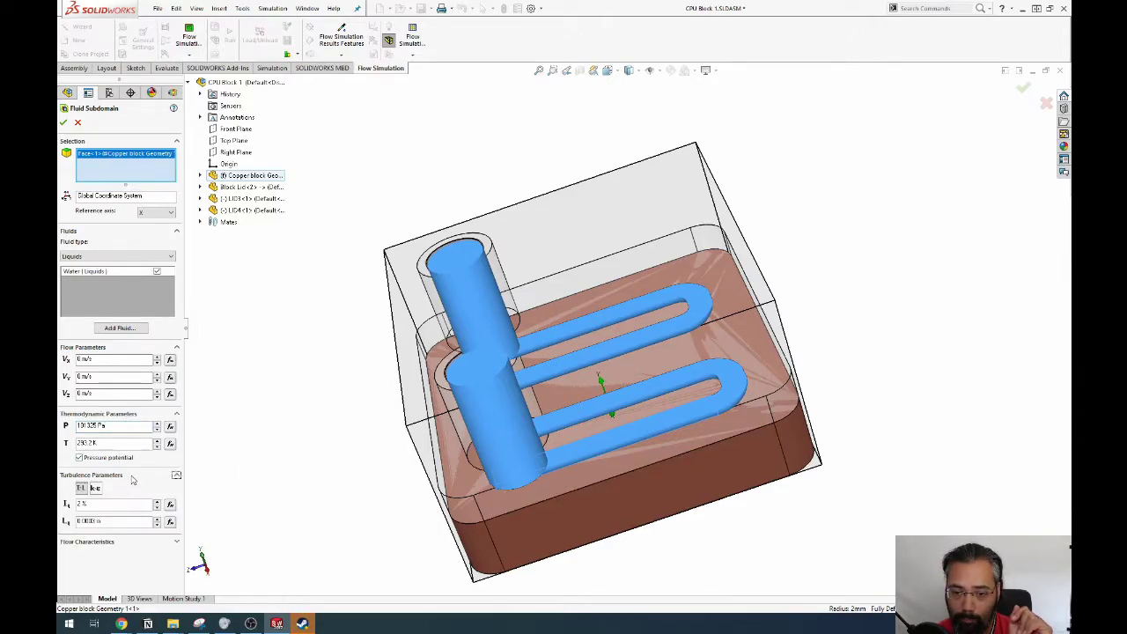
{"action": "left_click", "coordinate": [106, 542]}
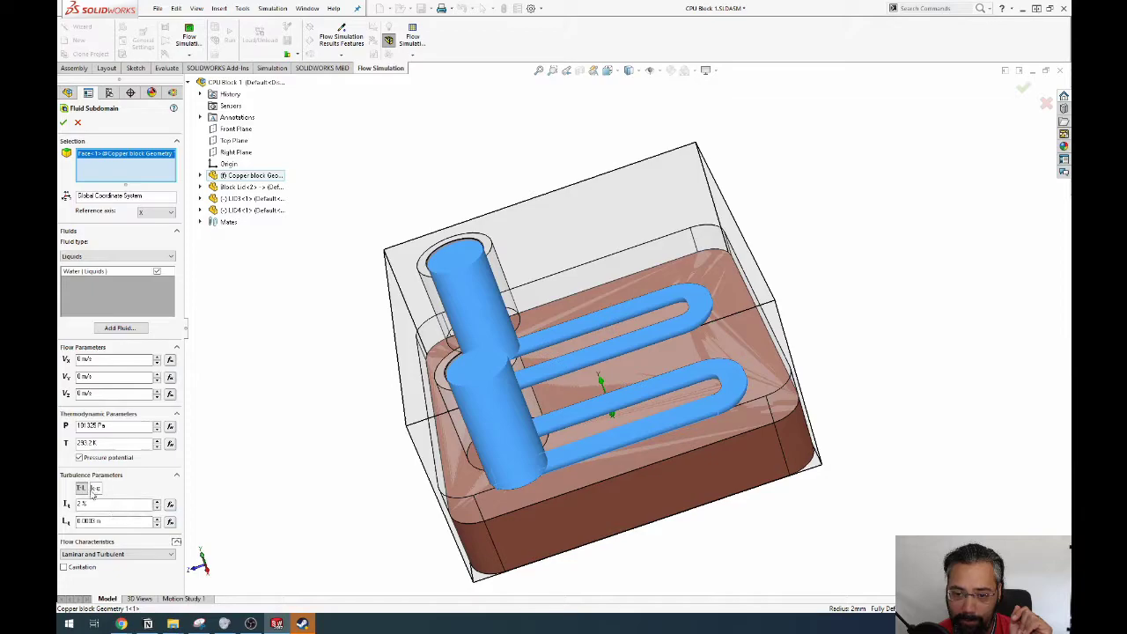
{"action": "left_click", "coordinate": [94, 490]}
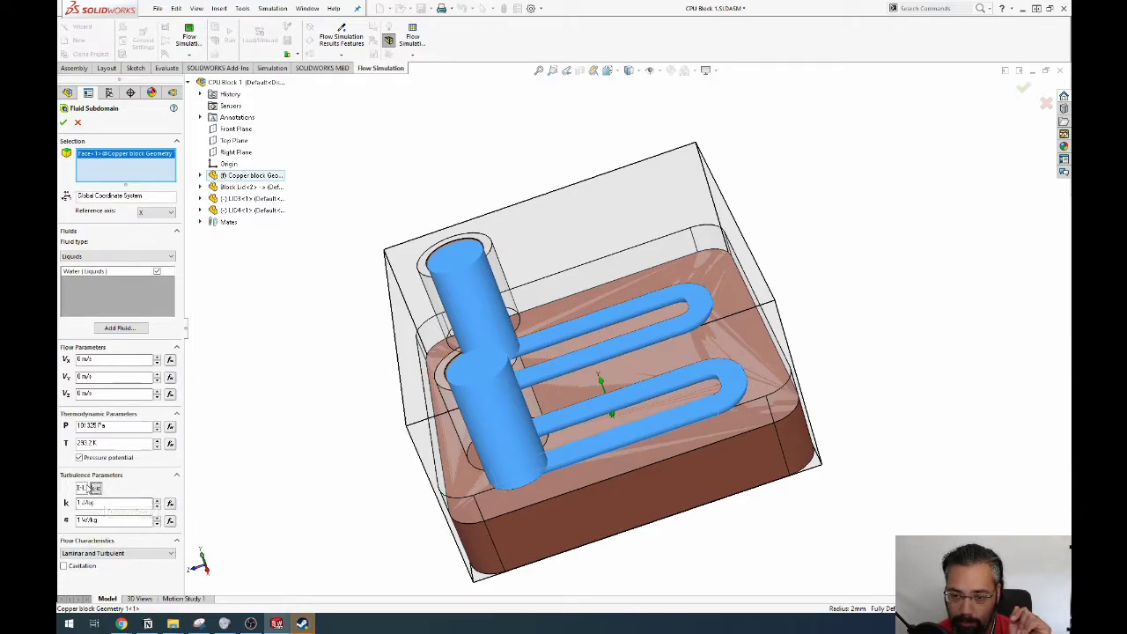
{"action": "left_click", "coordinate": [81, 488]}
{"action": "left_click", "coordinate": [125, 556]}
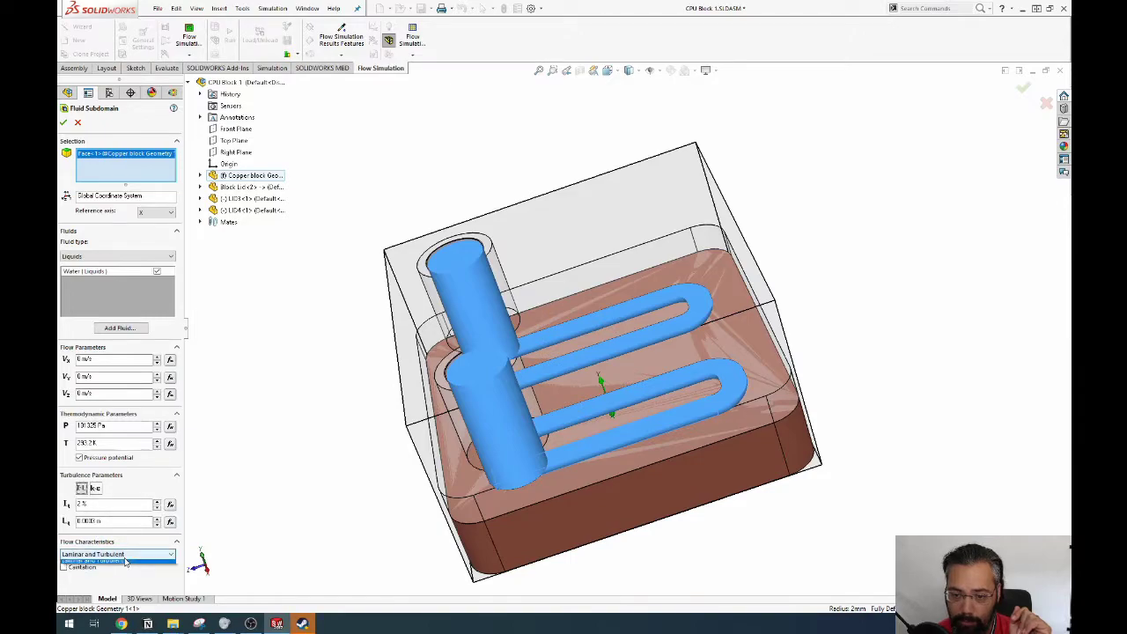
{"action": "left_click", "coordinate": [125, 557]}
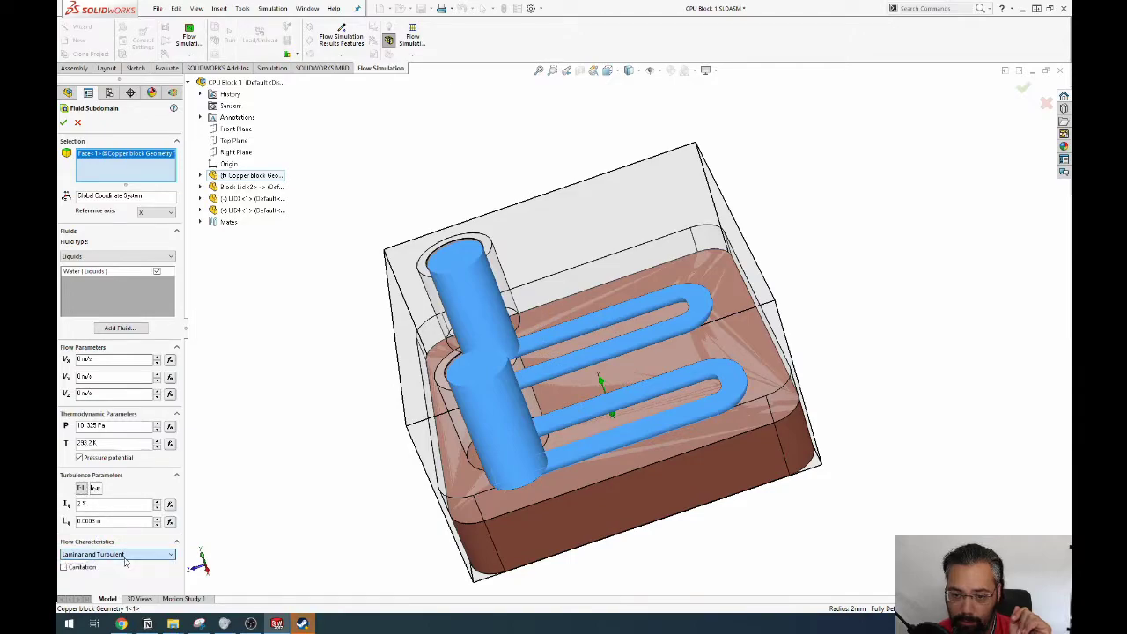
{"action": "left_click", "coordinate": [62, 122]}
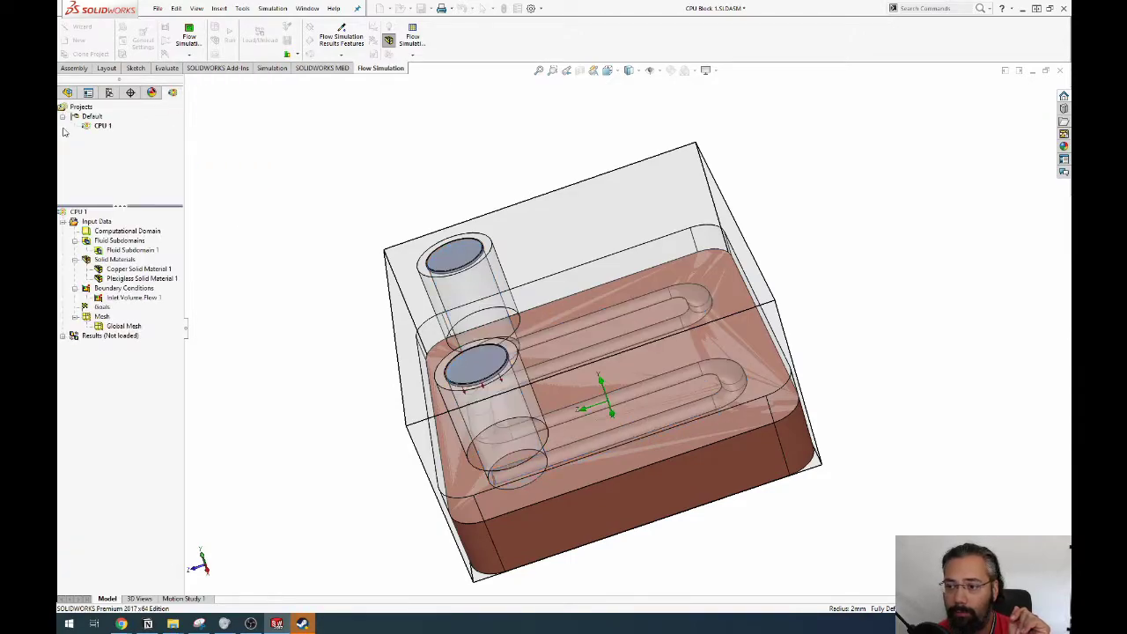
Add an Environment Pressure boundary condition of 101325 Pa on the inner face of the outlet tube's lid.
{"action": "right_click", "coordinate": [112, 287]}
{"action": "left_click", "coordinate": [127, 294]}
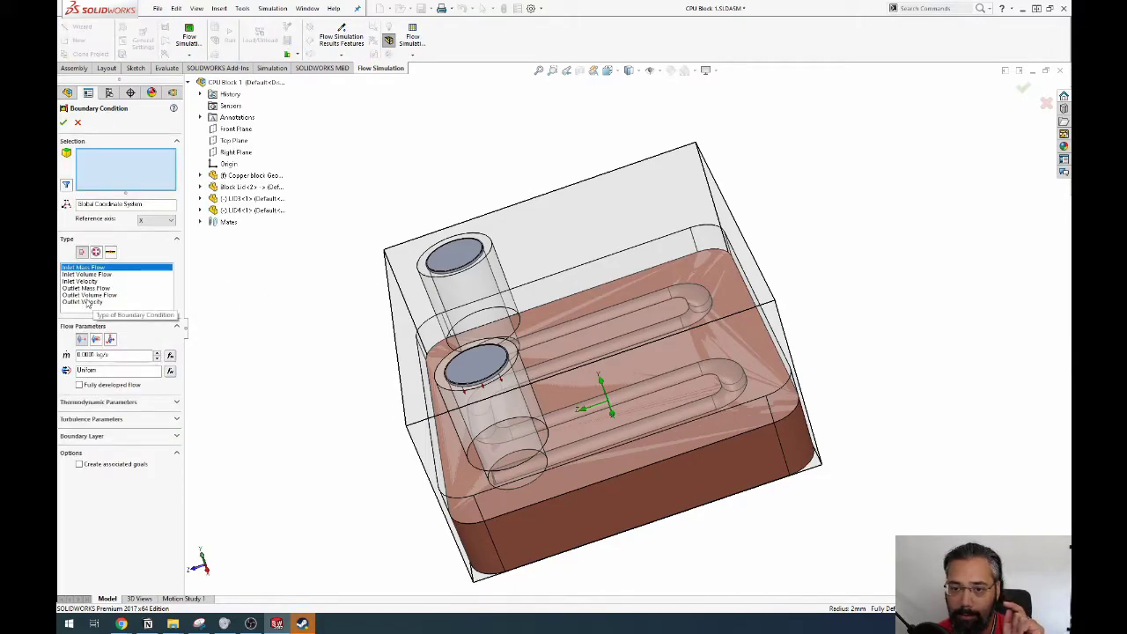
{"action": "left_click", "coordinate": [96, 252]}
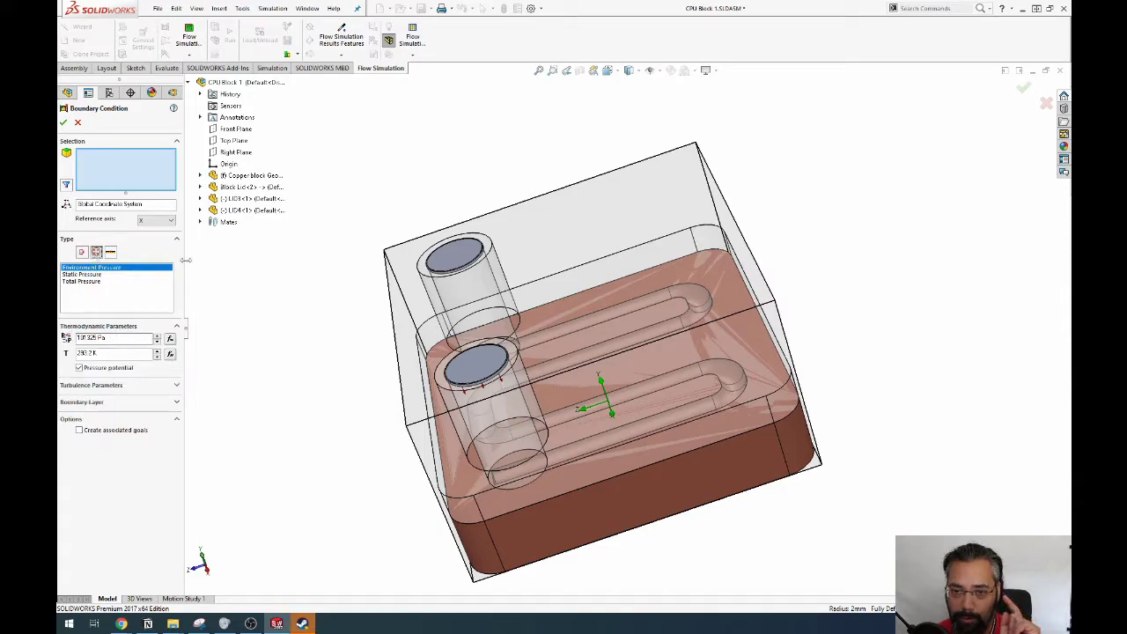
{"action": "middle_click_drag", "start_coordinate": [264, 251], "coordinate": [370, 221]}
{"action": "scroll", "coordinate": [565, 367], "scroll_direction": "down", "scroll_amount": 5}
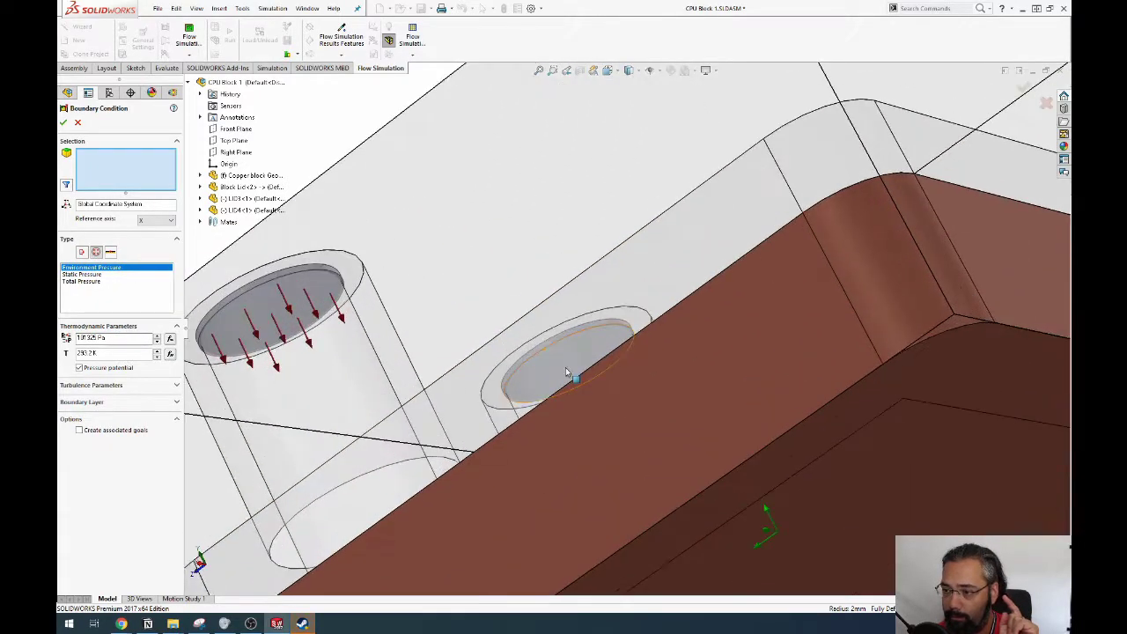
{"action": "left_click", "coordinate": [565, 367]}
{"action": "scroll", "coordinate": [565, 370], "scroll_direction": "up", "scroll_amount": 6}
{"action": "middle_click_drag", "start_coordinate": [392, 314], "coordinate": [393, 373]}
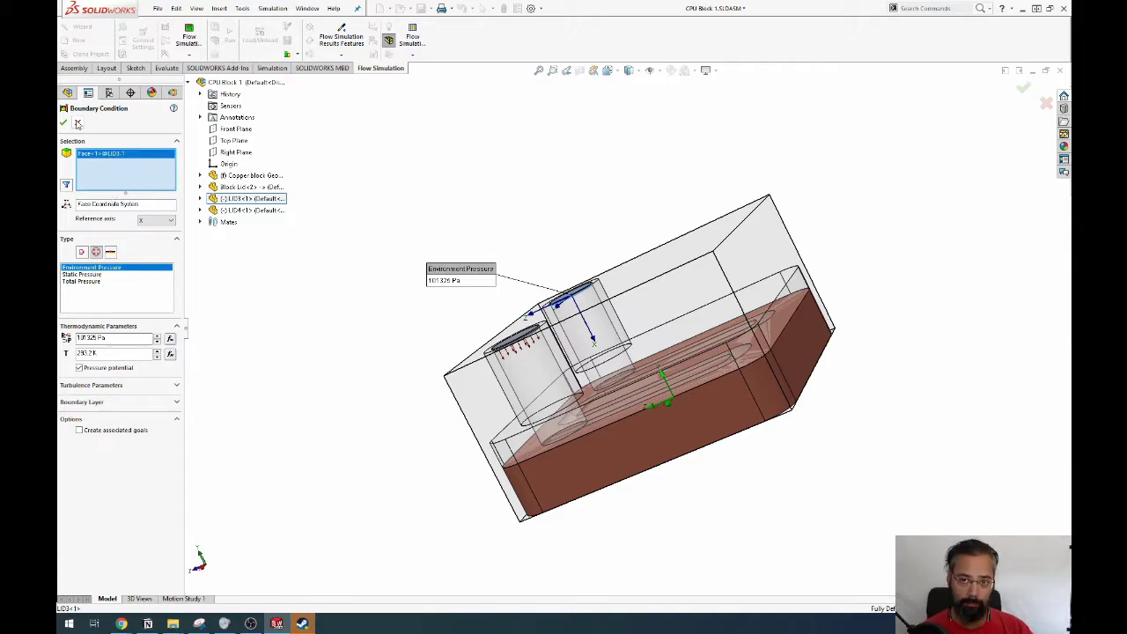
{"action": "left_click", "coordinate": [64, 122]}
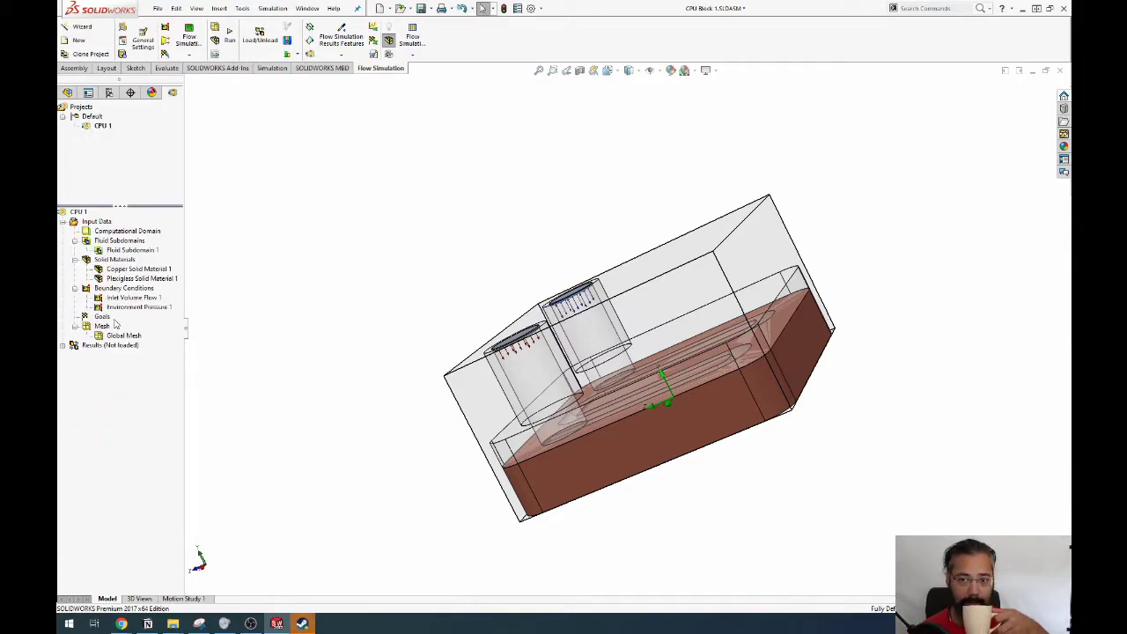
Set the global mesh's initial level to 4 and switch it to manual settings with the 22 x 12 x 22 basic mesh.
{"action": "double_click", "coordinate": [121, 336]}
{"action": "mouse_move", "coordinate": [109, 205]}
{"action": "left_mouse_down"}
{"action": "mouse_move", "coordinate": [93, 208]}
{"action": "mouse_move", "coordinate": [124, 209]}
{"action": "left_mouse_up"}
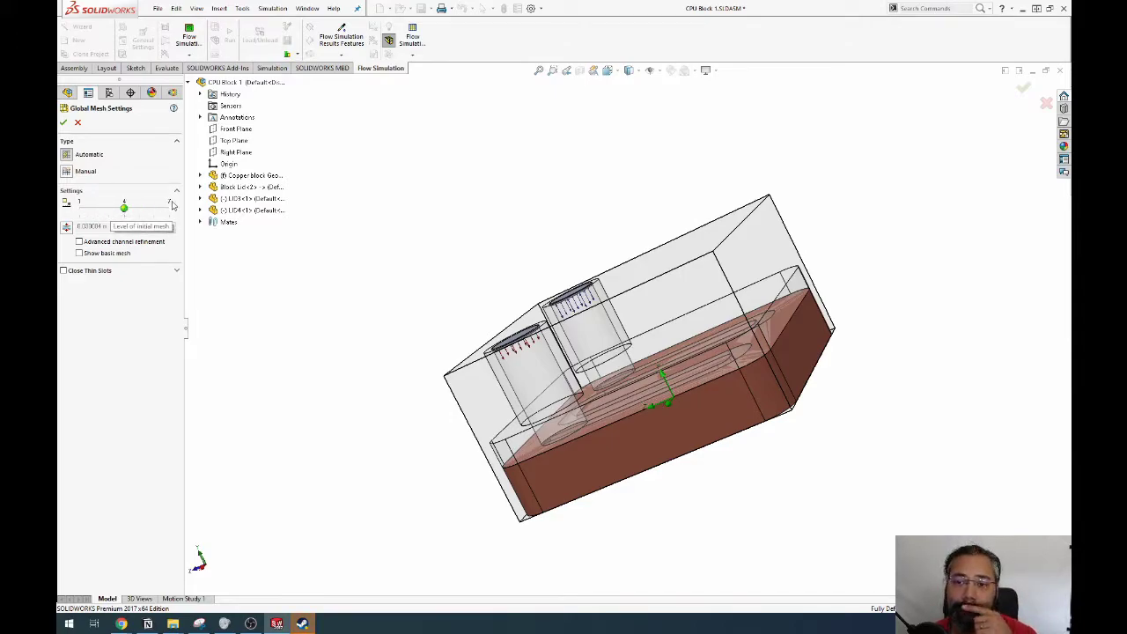
{"action": "left_click", "coordinate": [72, 172]}
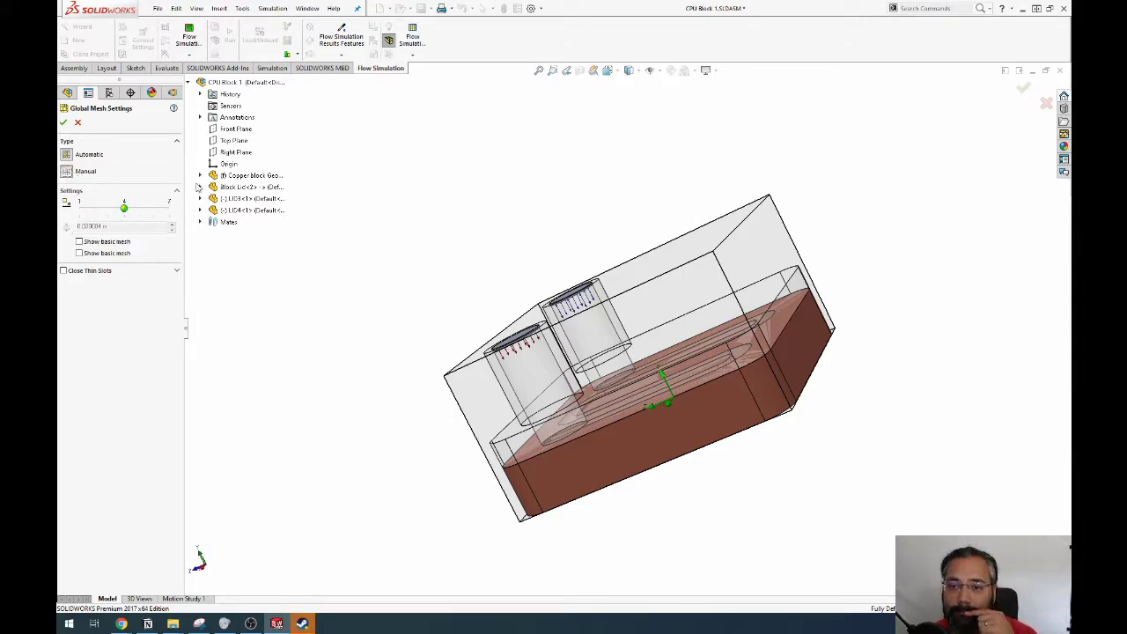
{"action": "middle_click_drag", "start_coordinate": [463, 264], "coordinate": [661, 395]}
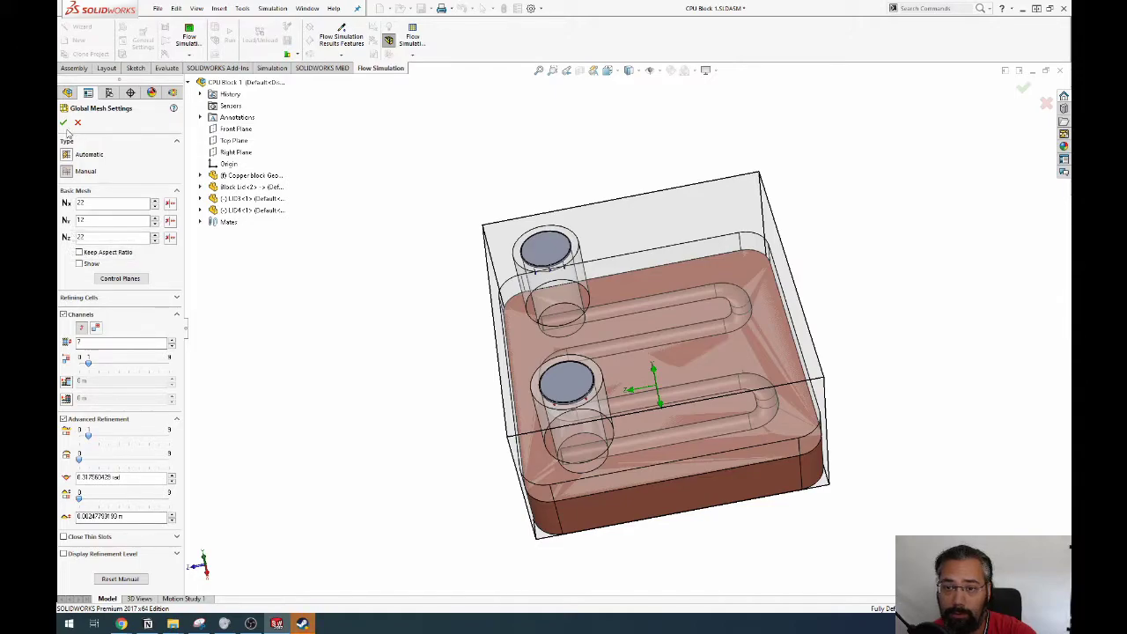
{"action": "left_click", "coordinate": [143, 299]}
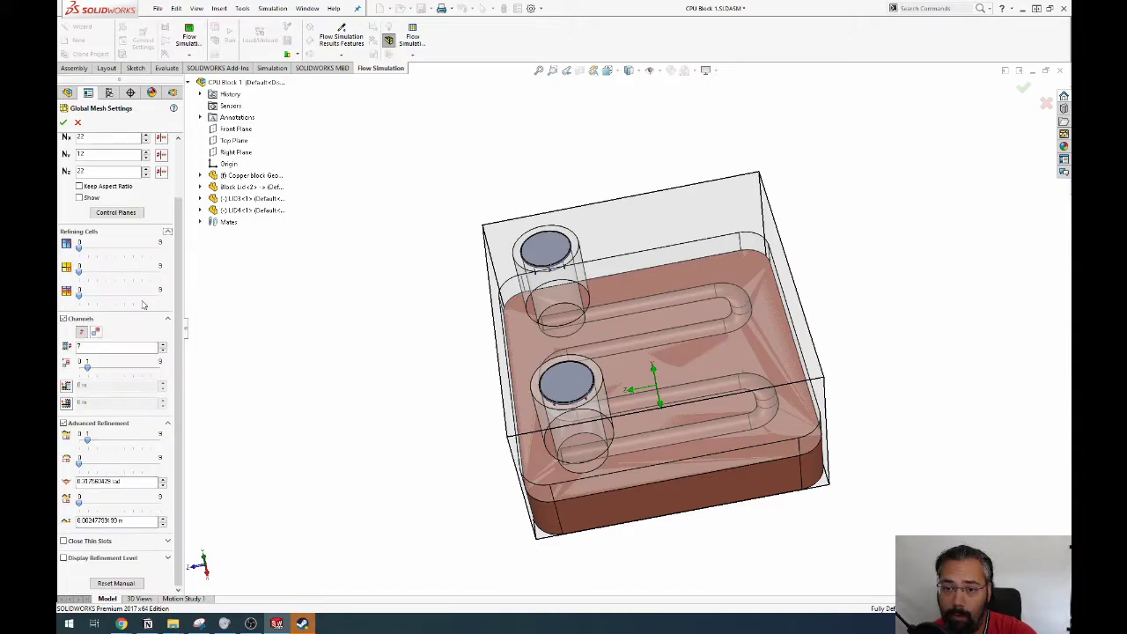
{"action": "scroll", "coordinate": [133, 326], "scroll_direction": "up", "scroll_amount": 3}
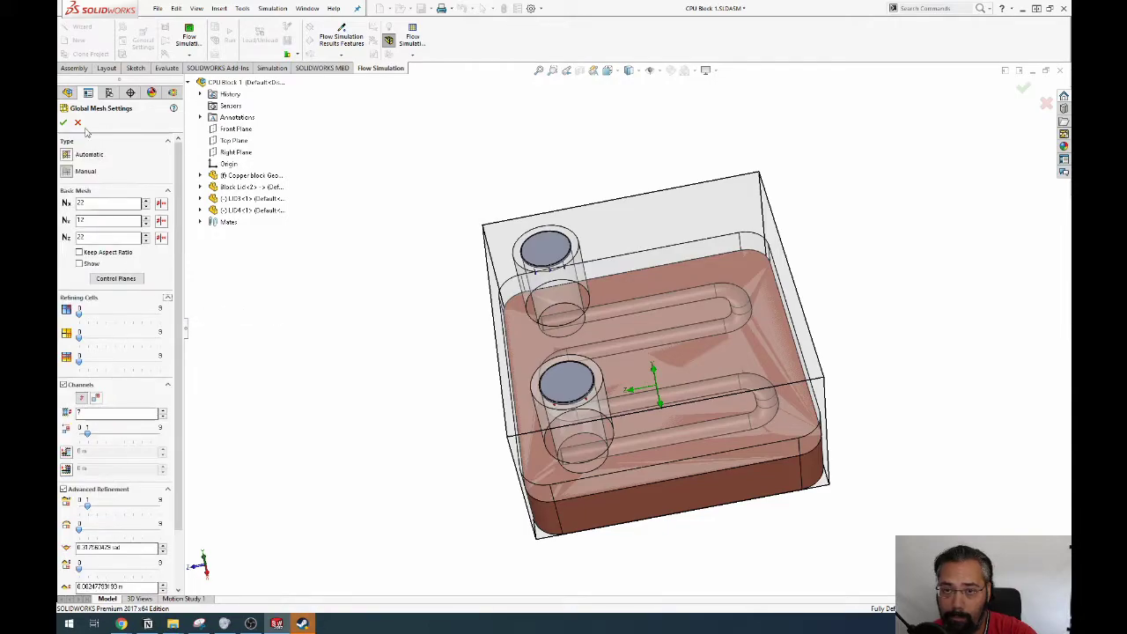
{"action": "left_click", "coordinate": [63, 124]}
Generate the mesh for project CPU 1 on this computer using all CPUs, with the results loaded when finished.
{"action": "right_click", "coordinate": [100, 337]}
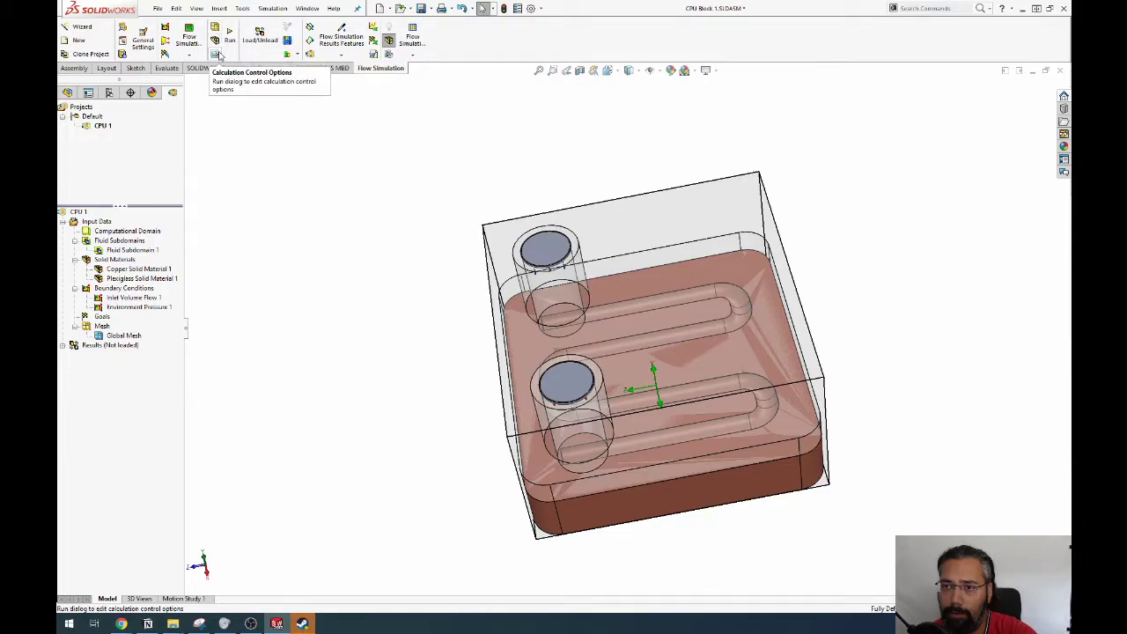
{"action": "left_click", "coordinate": [234, 35]}
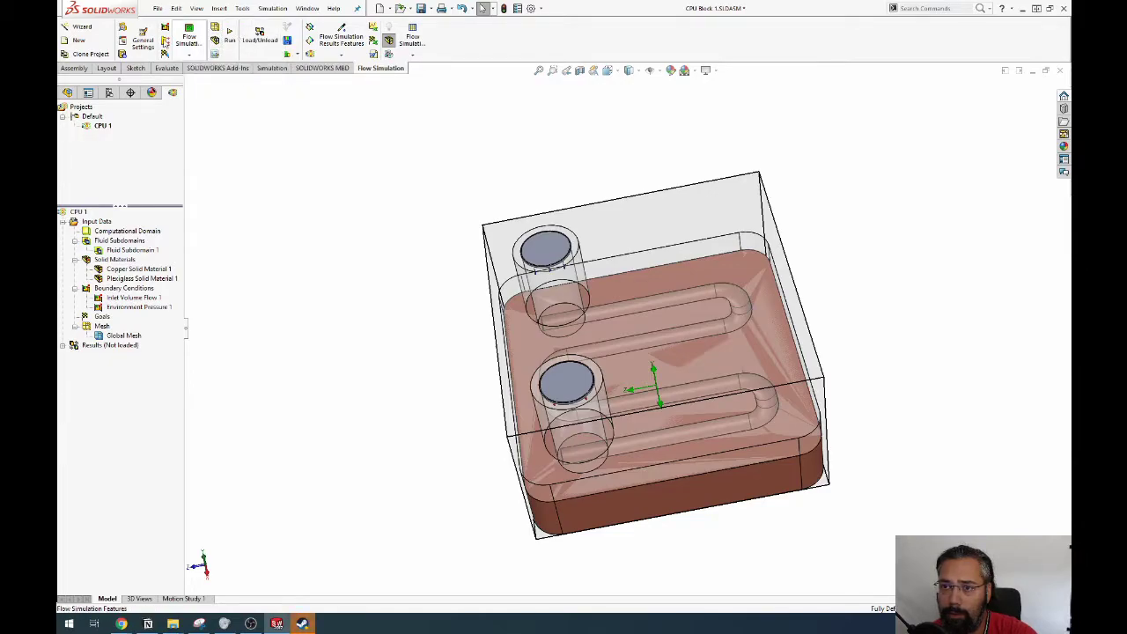
{"action": "right_click", "coordinate": [86, 326]}
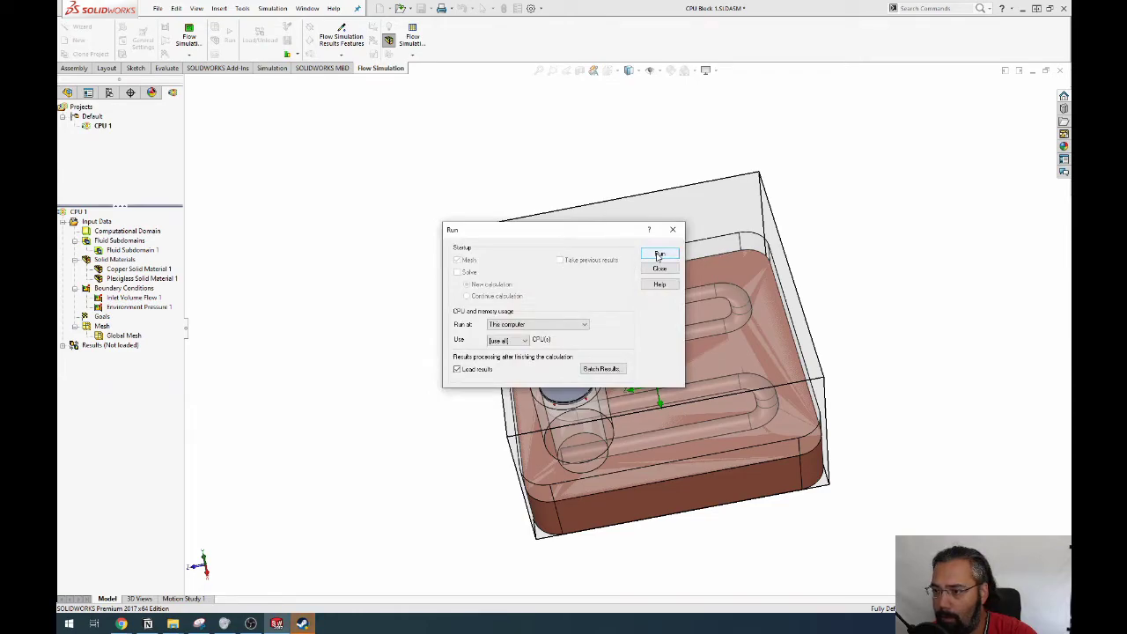
{"action": "left_click", "coordinate": [518, 341]}
{"action": "left_click", "coordinate": [517, 351]}
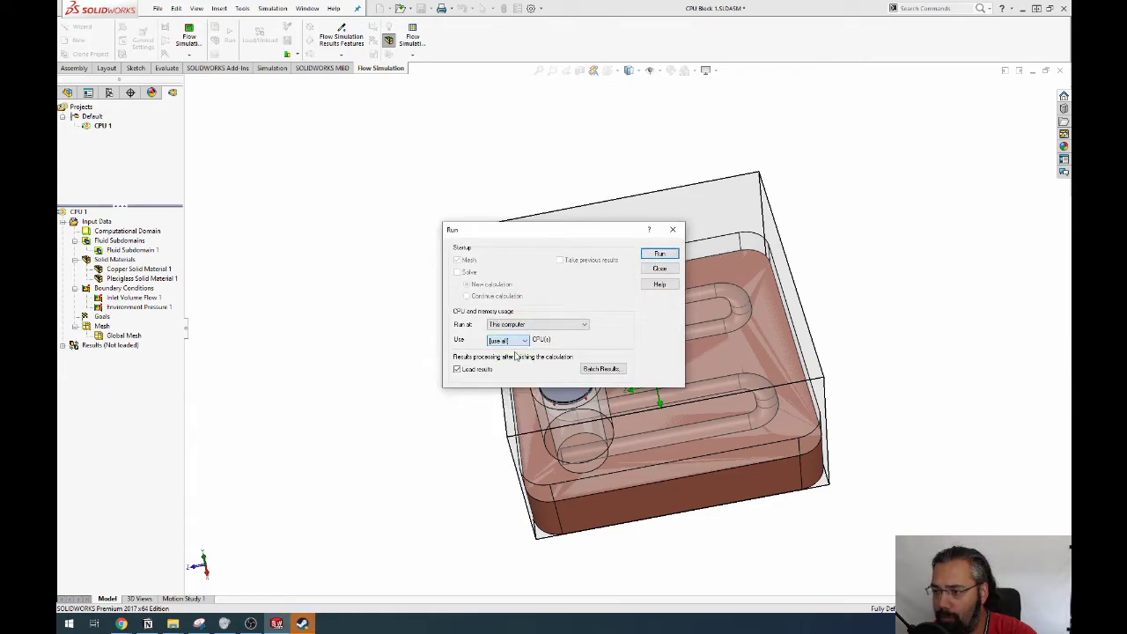
{"action": "left_click", "coordinate": [665, 255]}
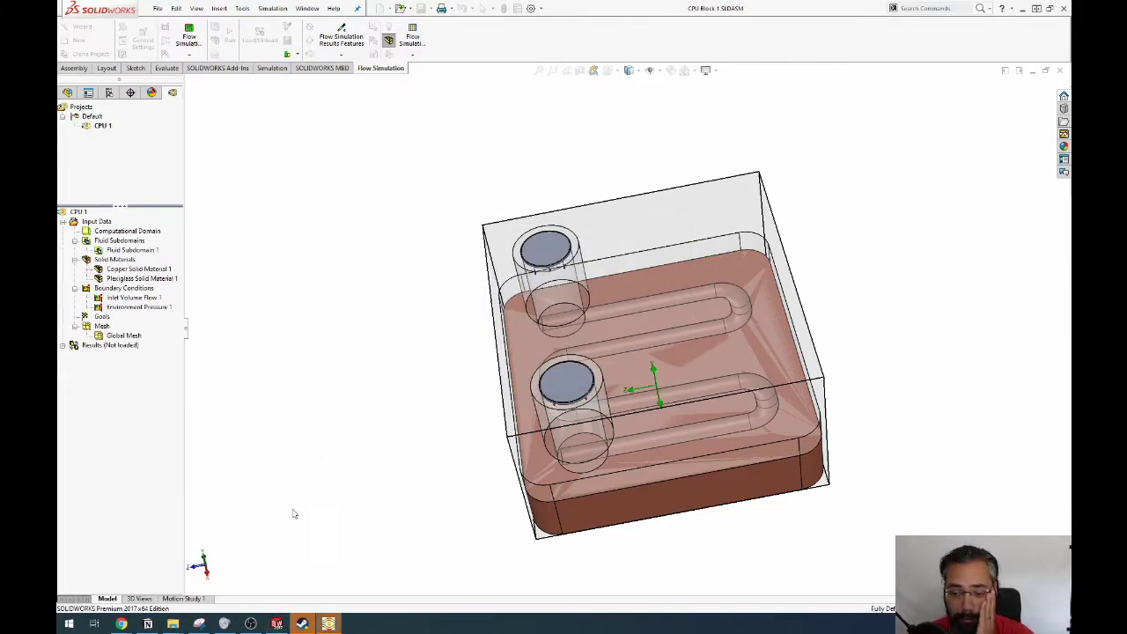
Inspect the model and the mesh generation status and cell information, and close the solver window.
{"action": "left_click", "coordinate": [326, 624]}
{"action": "left_click", "coordinate": [966, 342]}
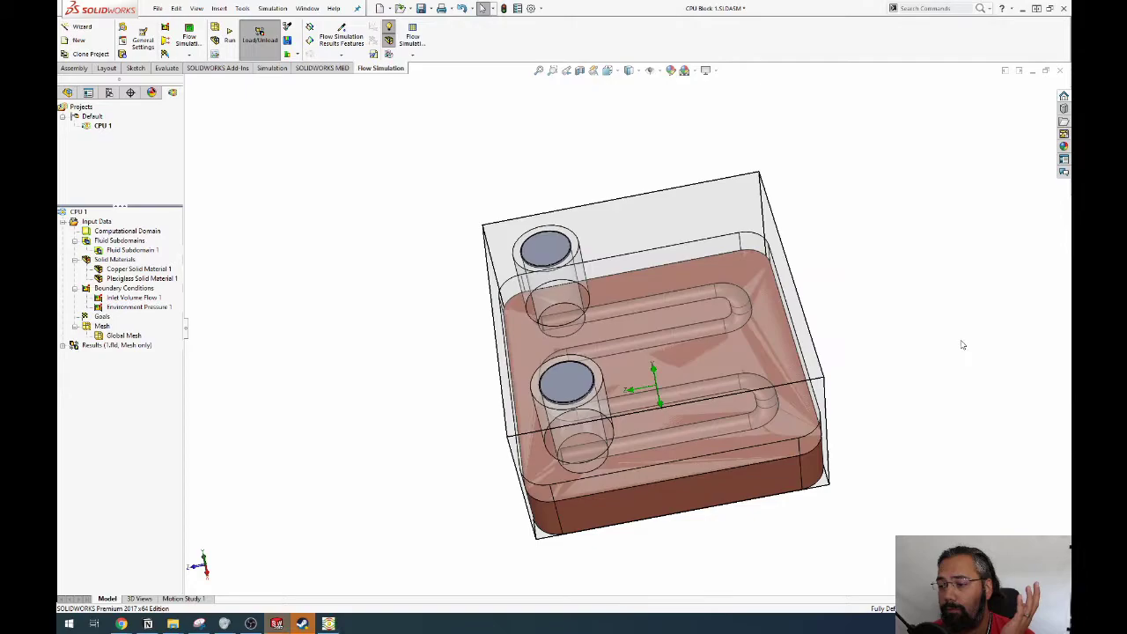
{"action": "middle_click_drag", "start_coordinate": [678, 414], "coordinate": [349, 381]}
{"action": "left_click", "coordinate": [134, 338]}
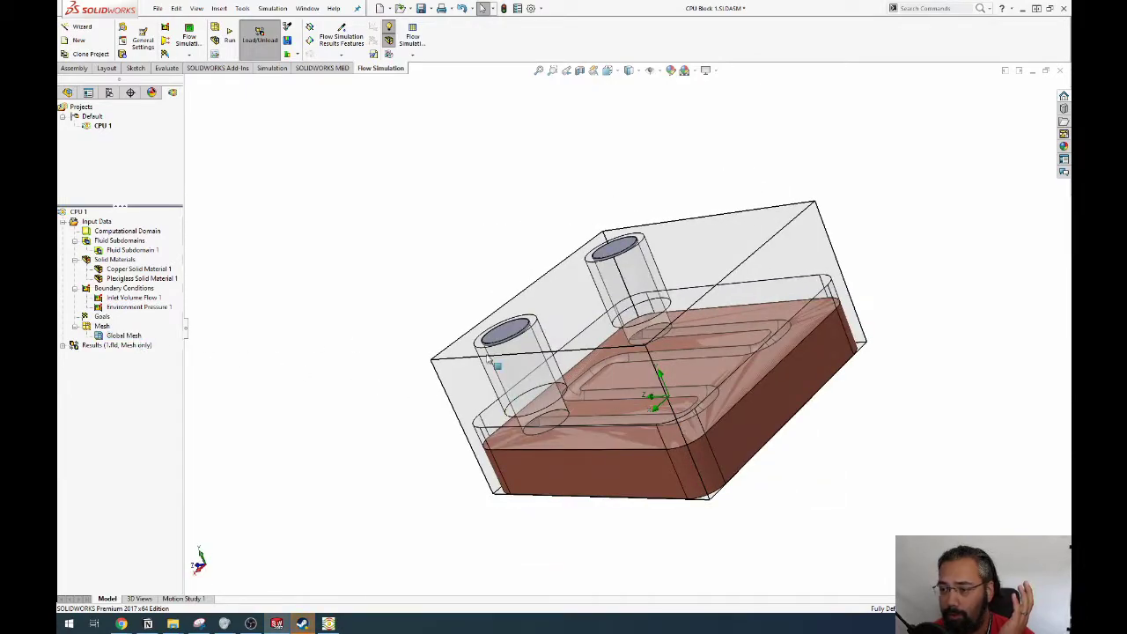
{"action": "middle_click_drag", "start_coordinate": [495, 365], "coordinate": [581, 437]}
{"action": "middle_click_drag", "start_coordinate": [503, 419], "coordinate": [458, 391]}
{"action": "left_click", "coordinate": [328, 623]}
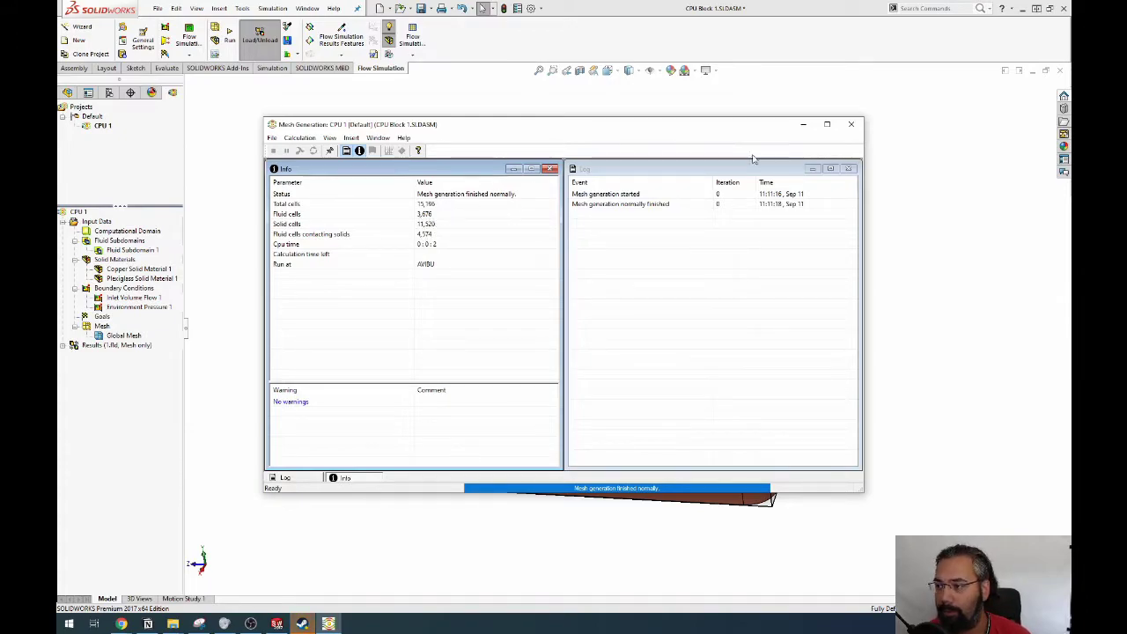
{"action": "left_click", "coordinate": [848, 125]}
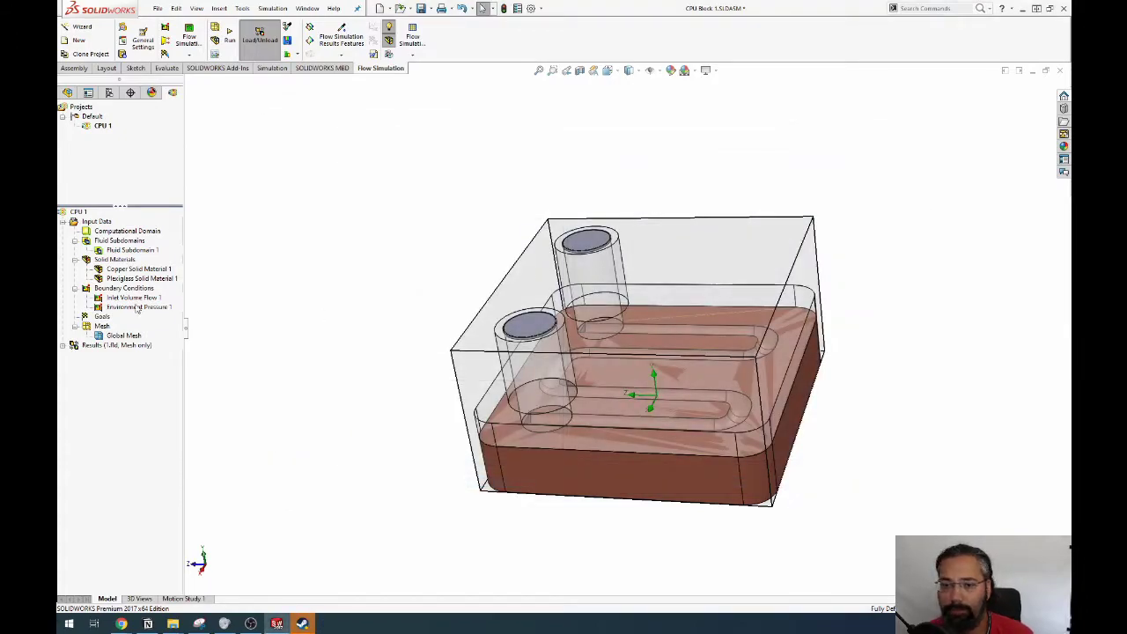
Edit the global mesh and raise the characteristic number of cells across a channel to 10.
{"action": "right_click", "coordinate": [123, 336]}
{"action": "left_click", "coordinate": [132, 342]}
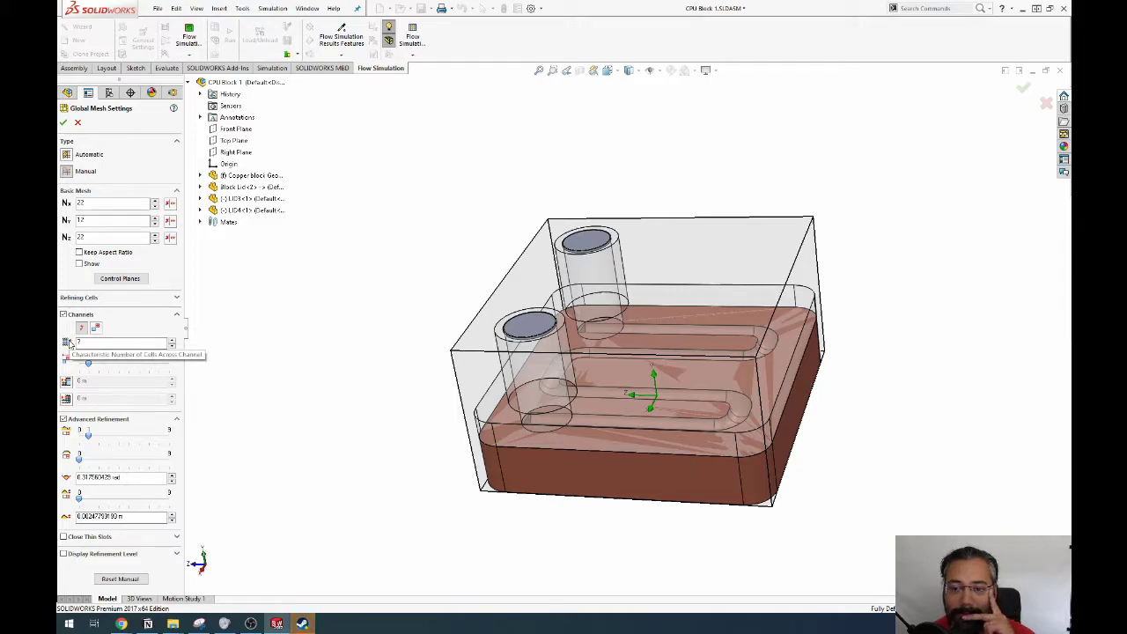
{"action": "left_click", "coordinate": [173, 340]}
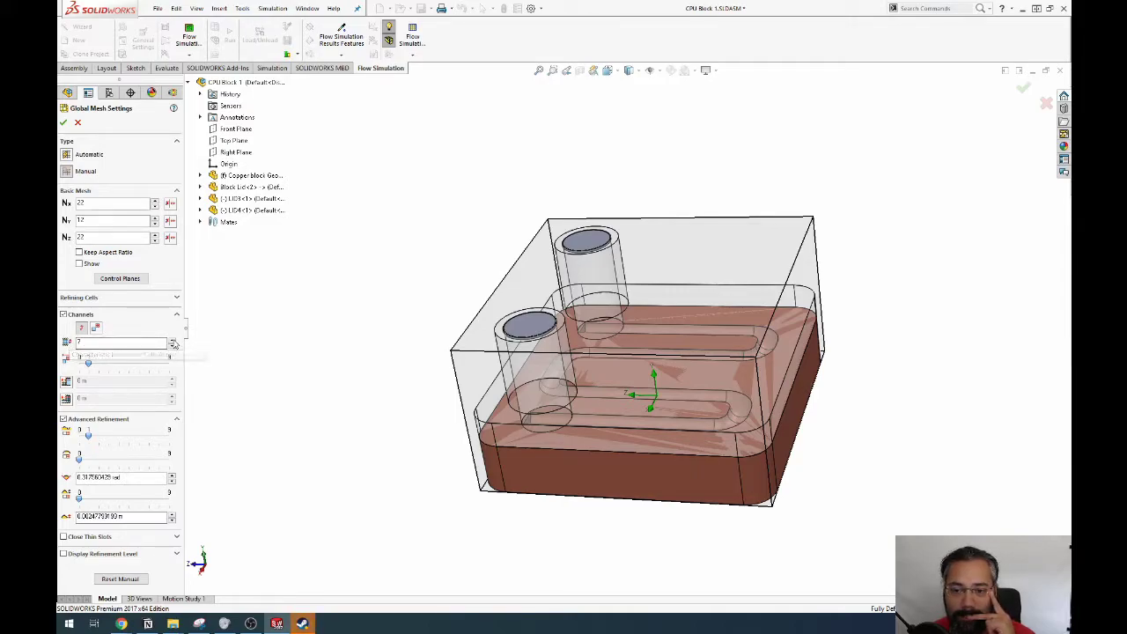
{"action": "left_click", "coordinate": [172, 340]}
{"action": "left_click", "coordinate": [173, 340]}
{"action": "left_click", "coordinate": [173, 340]}
{"action": "left_click", "coordinate": [172, 340]}
{"action": "left_click", "coordinate": [173, 340]}
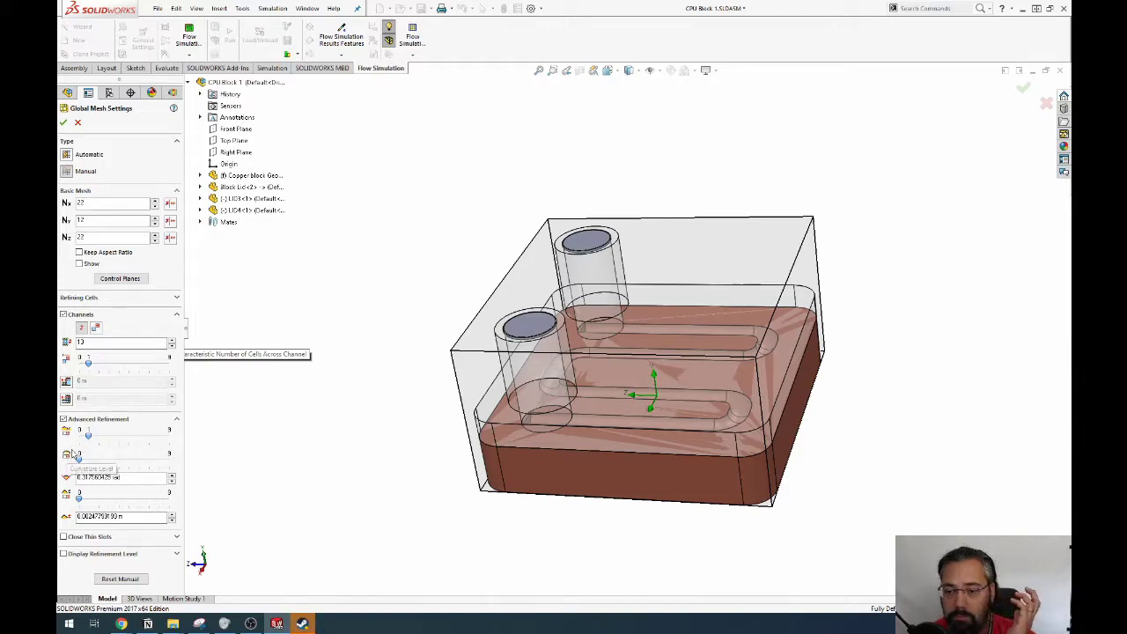
Set the small solid feature level to 6, curvature level to 7, tolerance level to 3 and tolerance criterion to about 0.00148 m, and apply them.
{"action": "left_click_drag", "start_coordinate": [88, 436], "coordinate": [138, 436]}
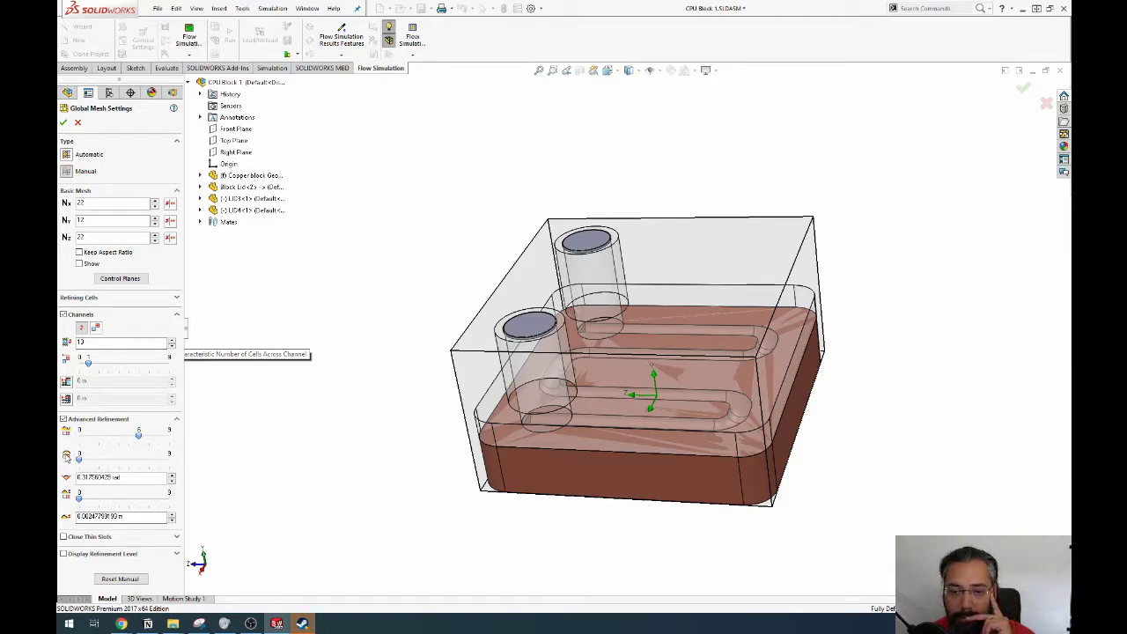
{"action": "left_click_drag", "start_coordinate": [79, 458], "coordinate": [149, 459]}
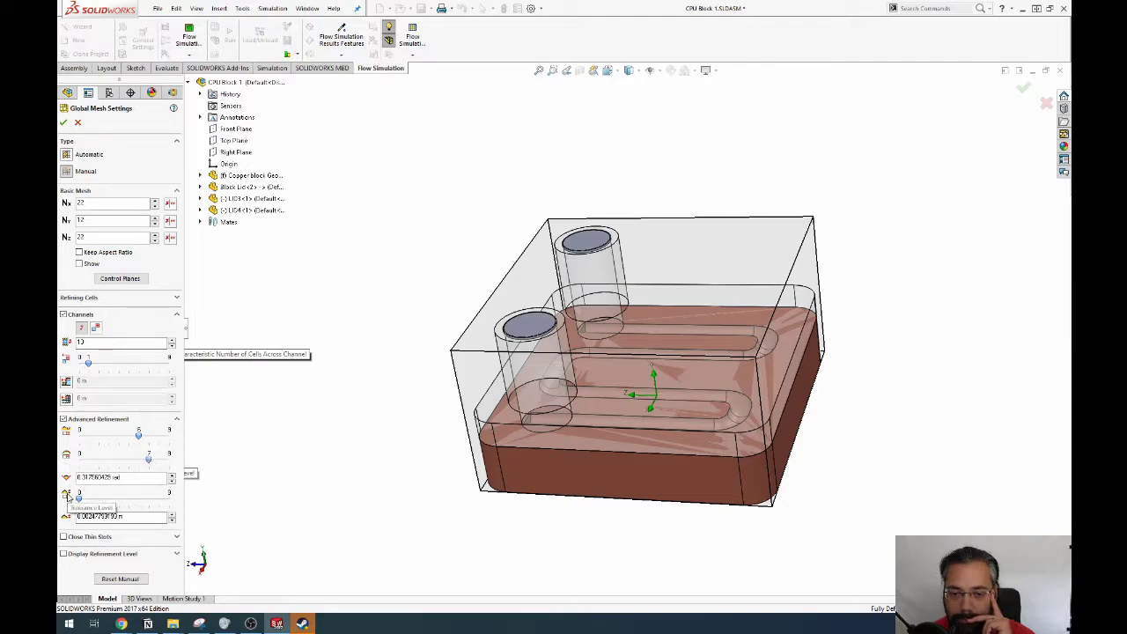
{"action": "left_click_drag", "start_coordinate": [78, 497], "coordinate": [108, 498]}
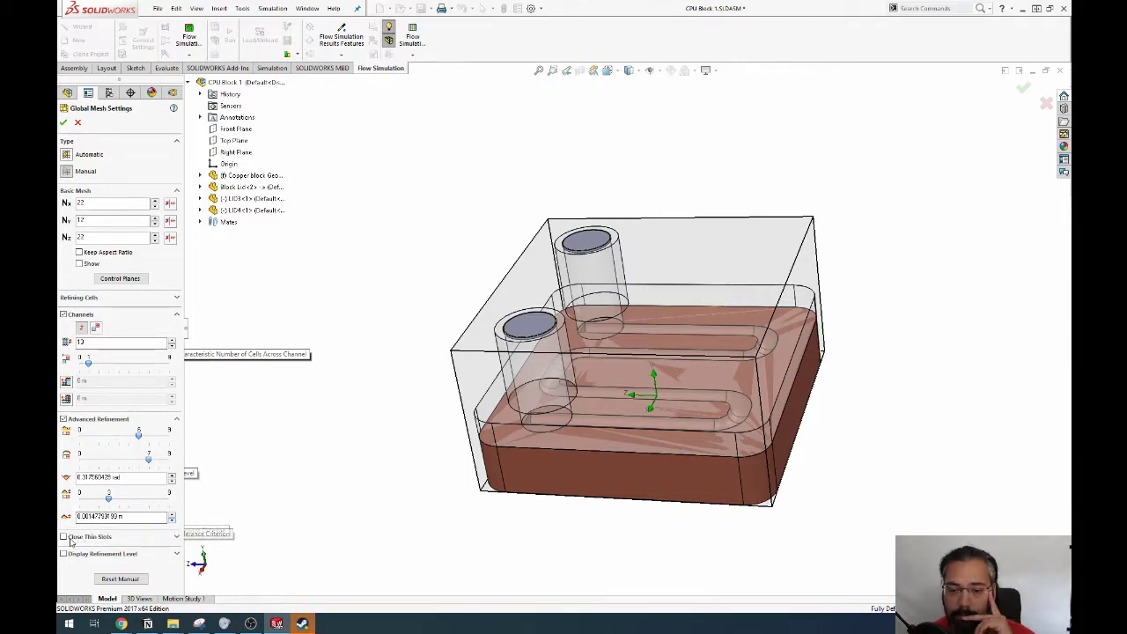
{"action": "key", "text": "Return"}
Regenerate the mesh with the refined global mesh settings and move the solver window out of the way.
{"action": "right_click", "coordinate": [106, 335]}
{"action": "right_click", "coordinate": [99, 333]}
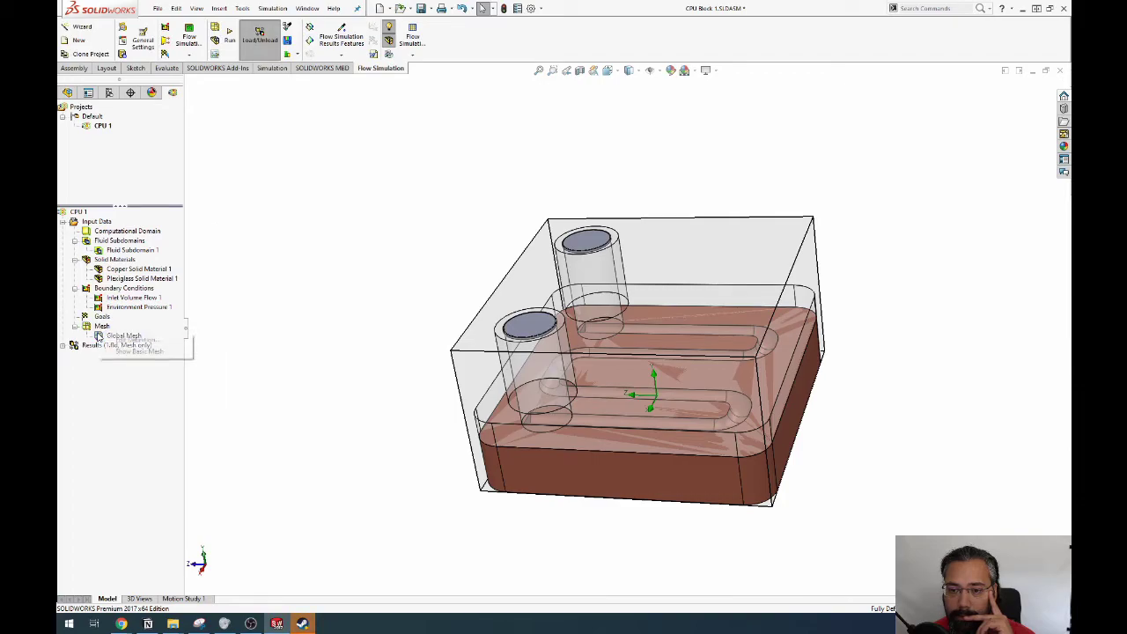
{"action": "right_click", "coordinate": [102, 326]}
{"action": "right_click", "coordinate": [102, 327]}
{"action": "left_click", "coordinate": [132, 378]}
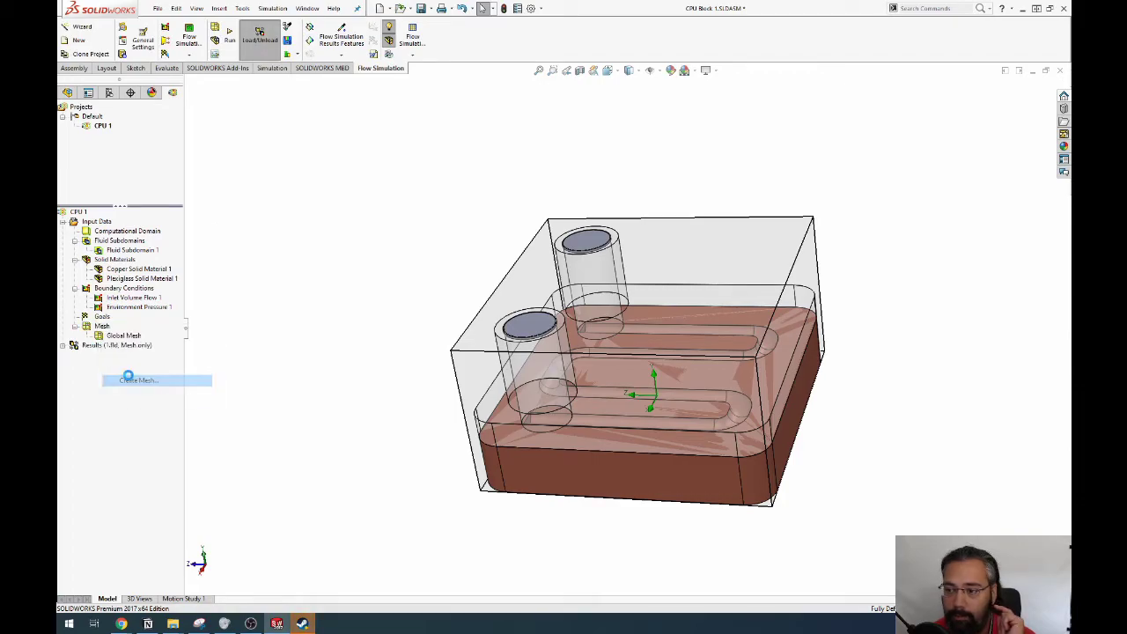
{"action": "left_click", "coordinate": [660, 253]}
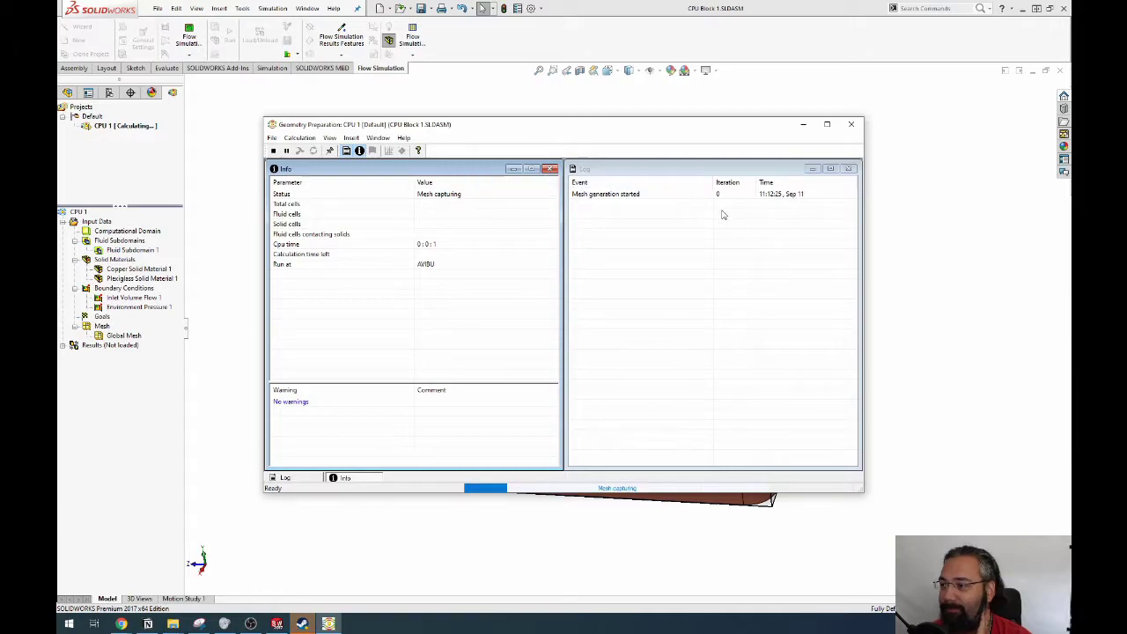
{"action": "left_click_drag", "start_coordinate": [674, 130], "coordinate": [56, 83]}
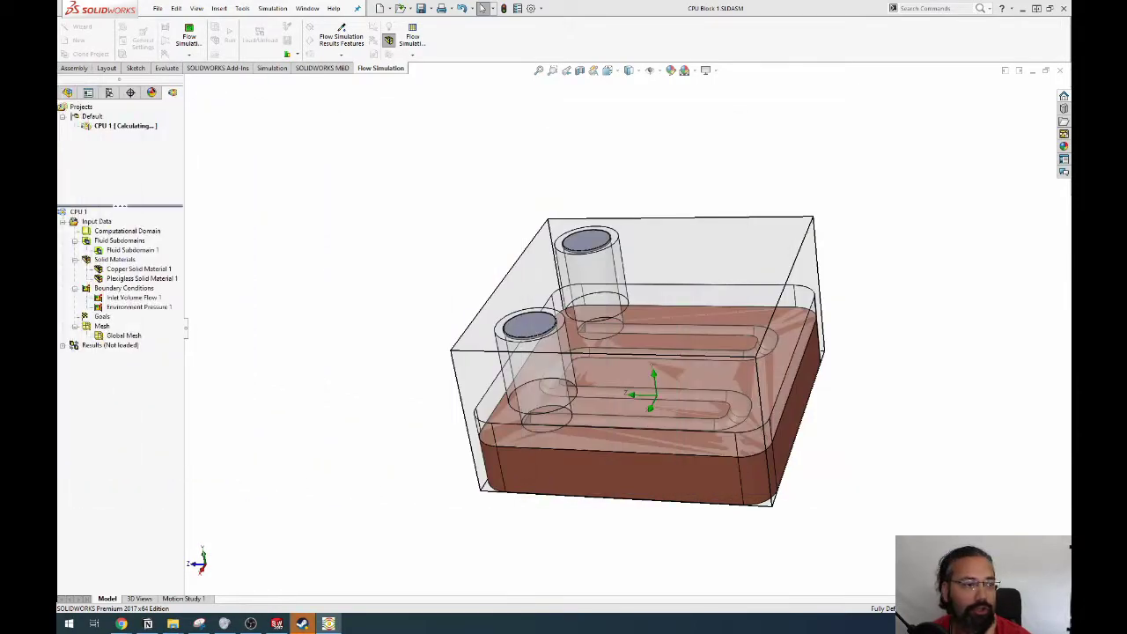
{"action": "left_click", "coordinate": [102, 339]}
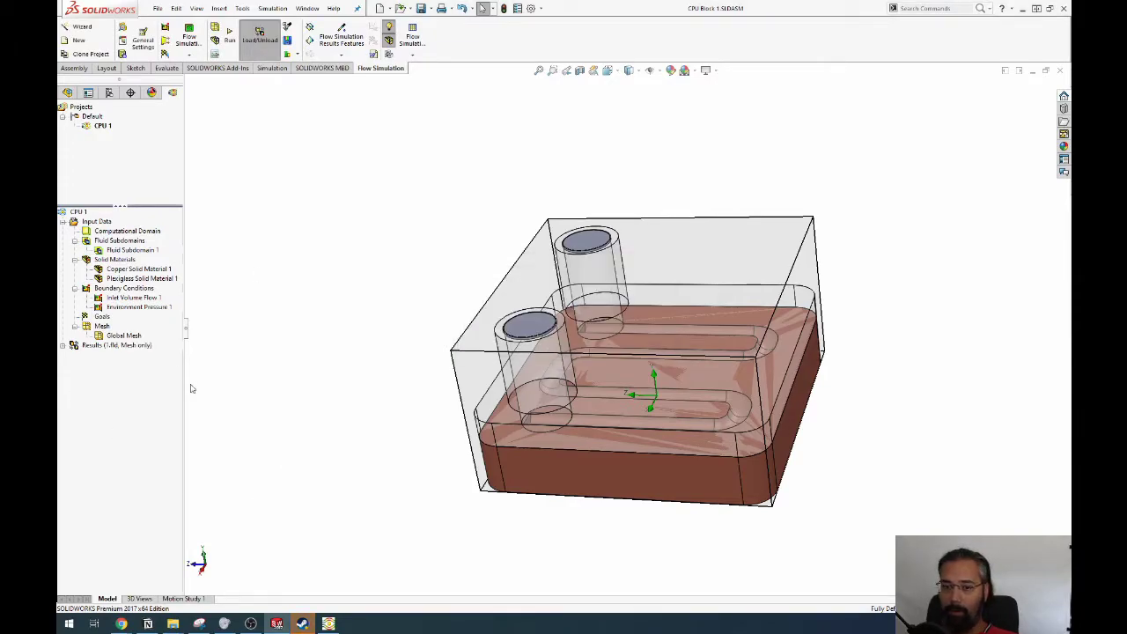
Review the mesh options, computational domain, fluid subdomain and the geometry assigned to the copper and plexiglass materials.
{"action": "right_click", "coordinate": [99, 327]}
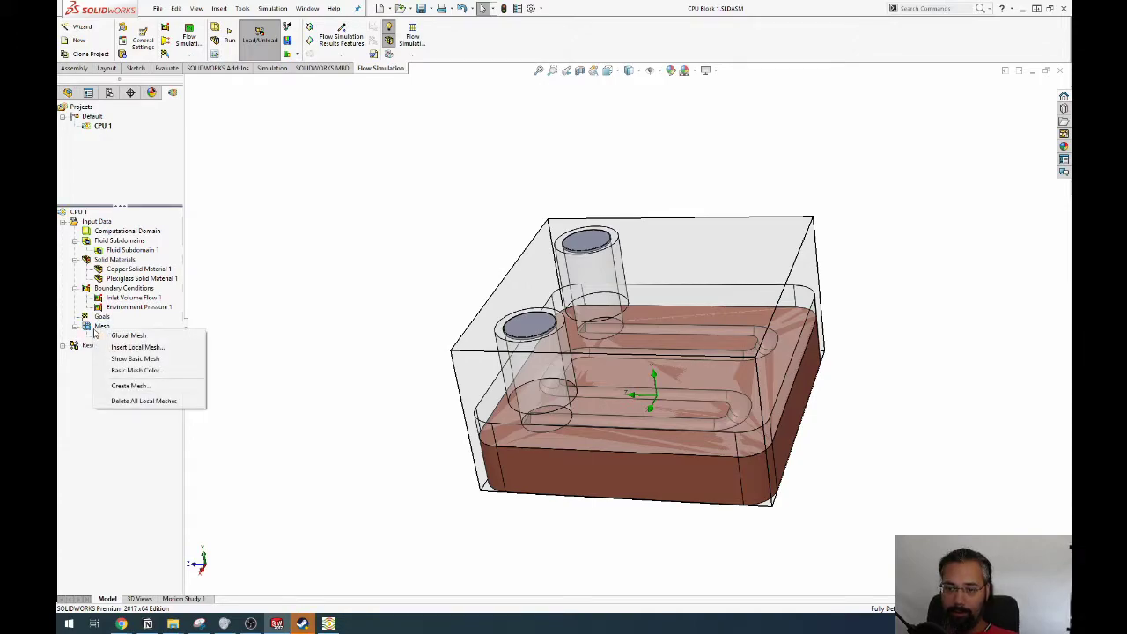
{"action": "left_click", "coordinate": [305, 337]}
{"action": "left_click", "coordinate": [114, 232]}
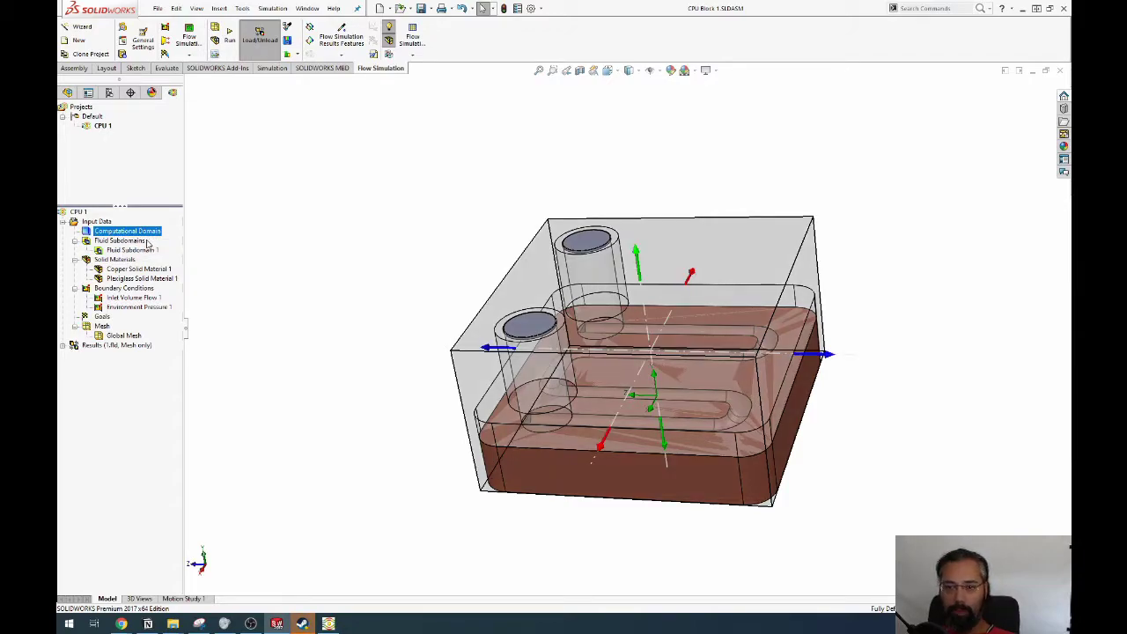
{"action": "left_click", "coordinate": [141, 250]}
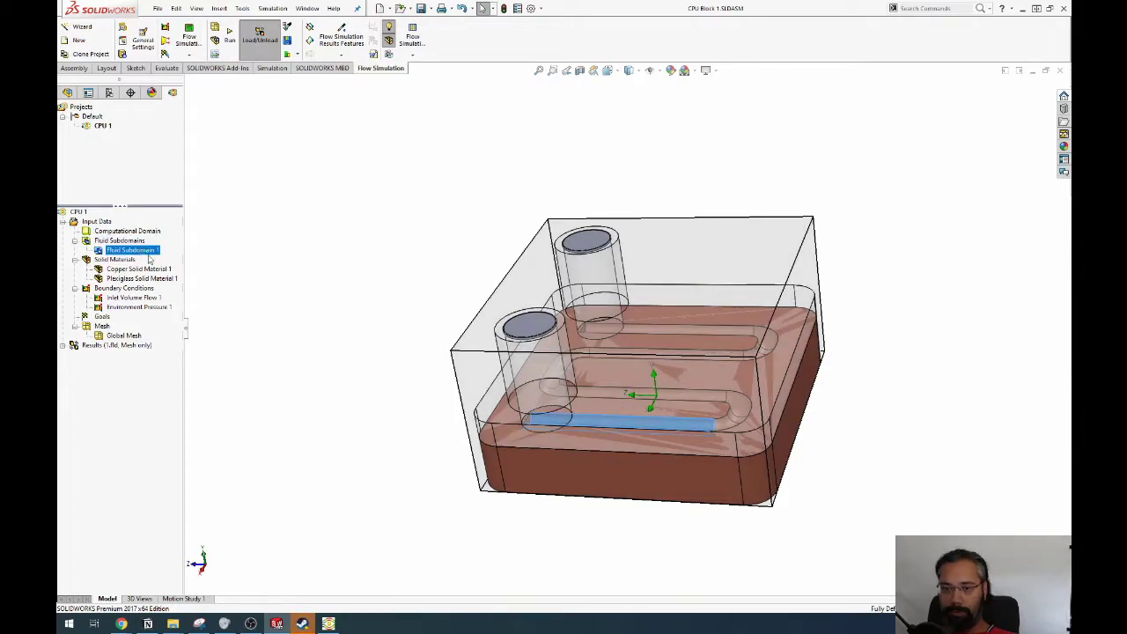
{"action": "left_click", "coordinate": [115, 261]}
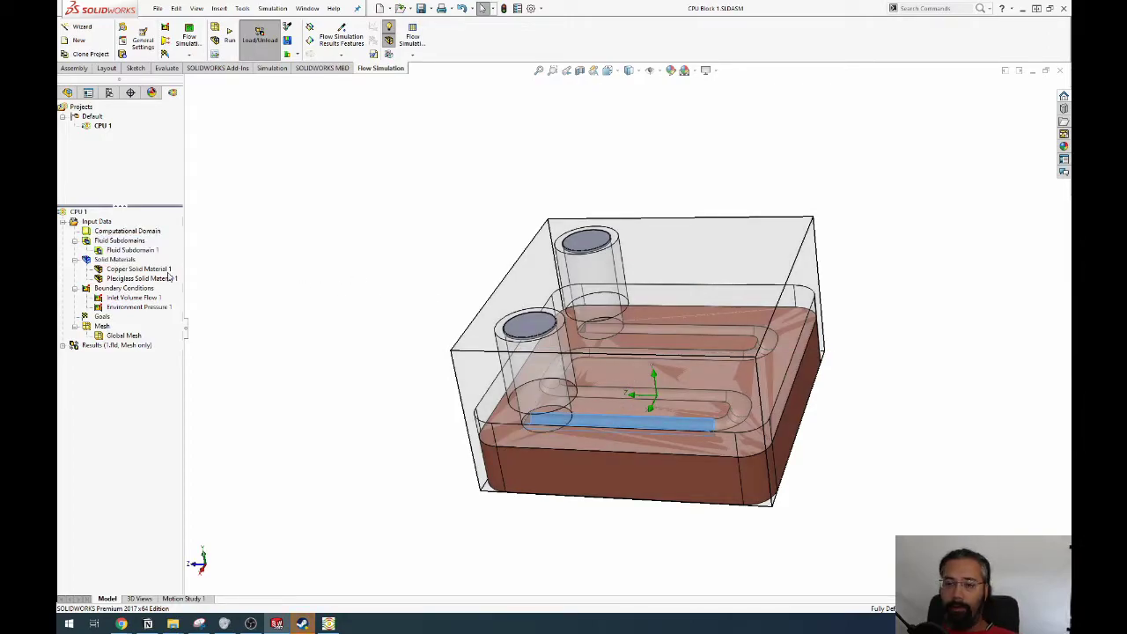
{"action": "left_click", "coordinate": [148, 270]}
{"action": "left_click", "coordinate": [150, 278]}
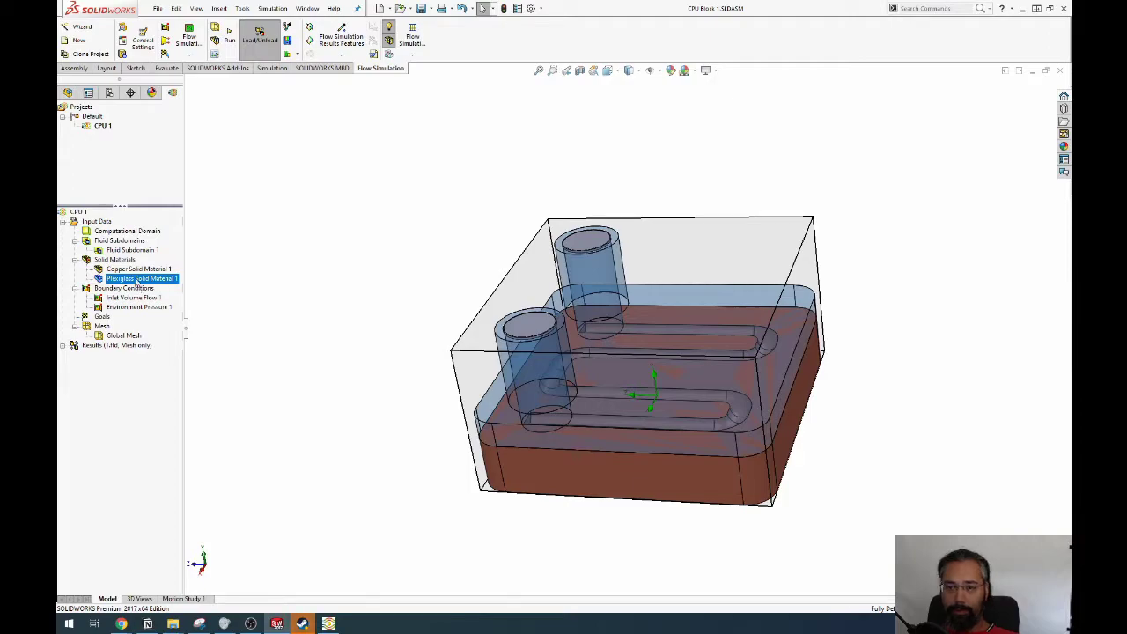
{"action": "left_click", "coordinate": [139, 269]}
Check the copper block's solid material definition, leave it without changes, and select the project's boundary conditions.
{"action": "right_click", "coordinate": [148, 269]}
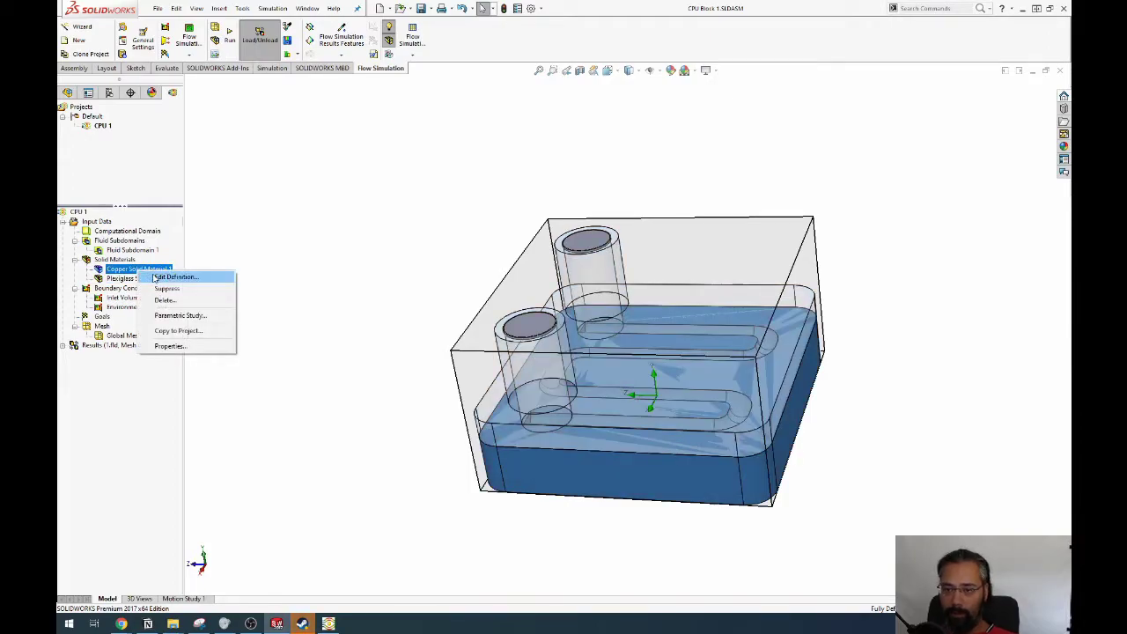
{"action": "left_click", "coordinate": [170, 345]}
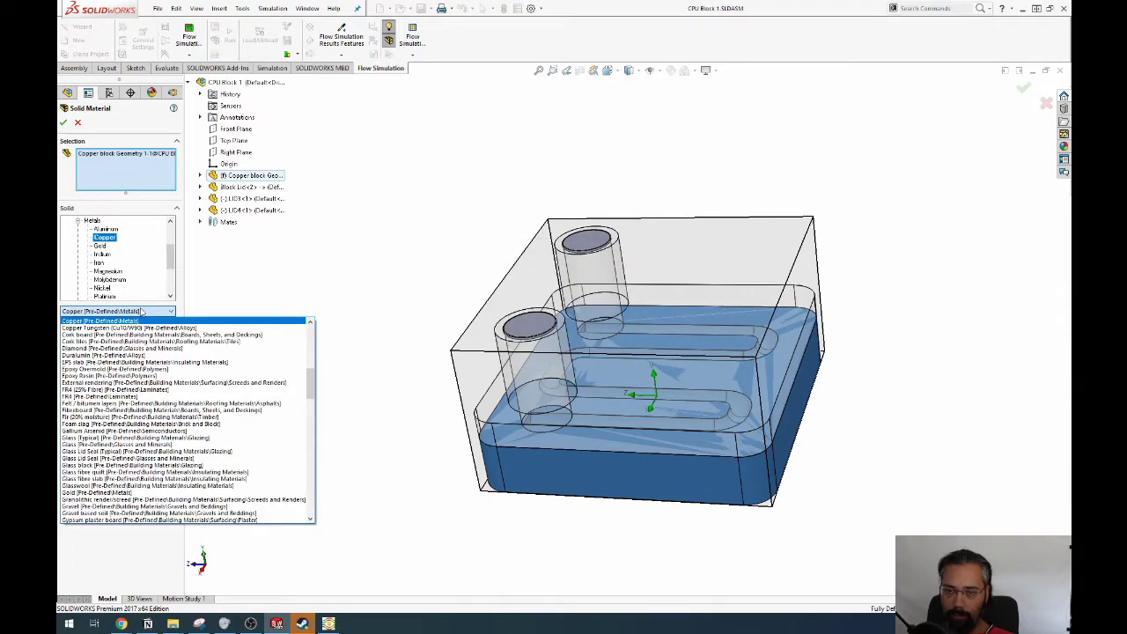
{"action": "left_click", "coordinate": [140, 312]}
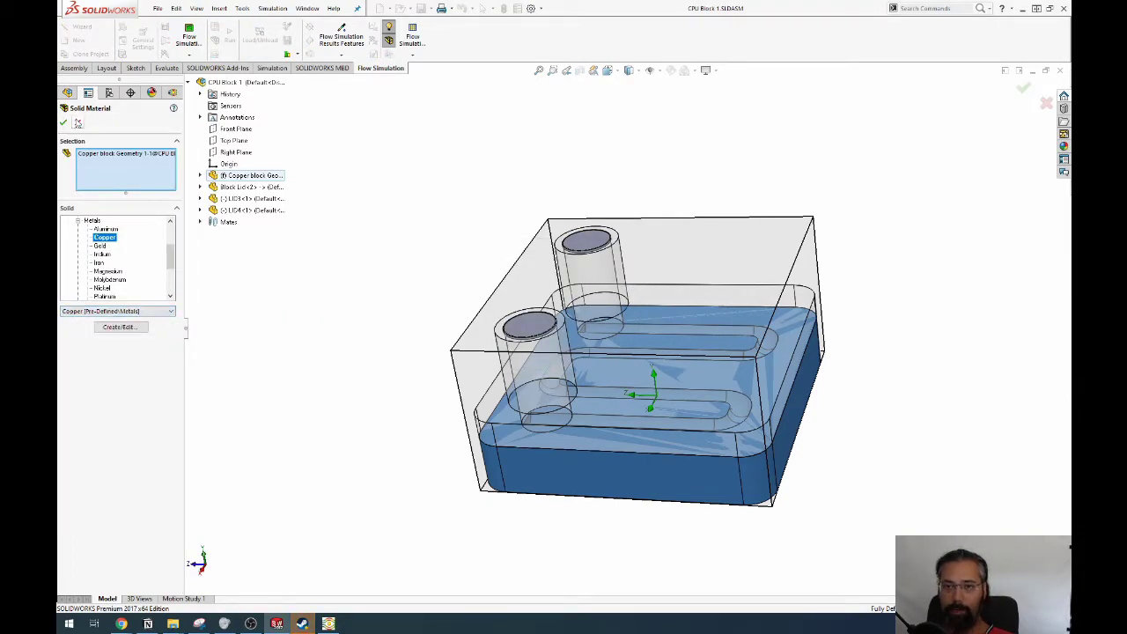
{"action": "left_click", "coordinate": [77, 123]}
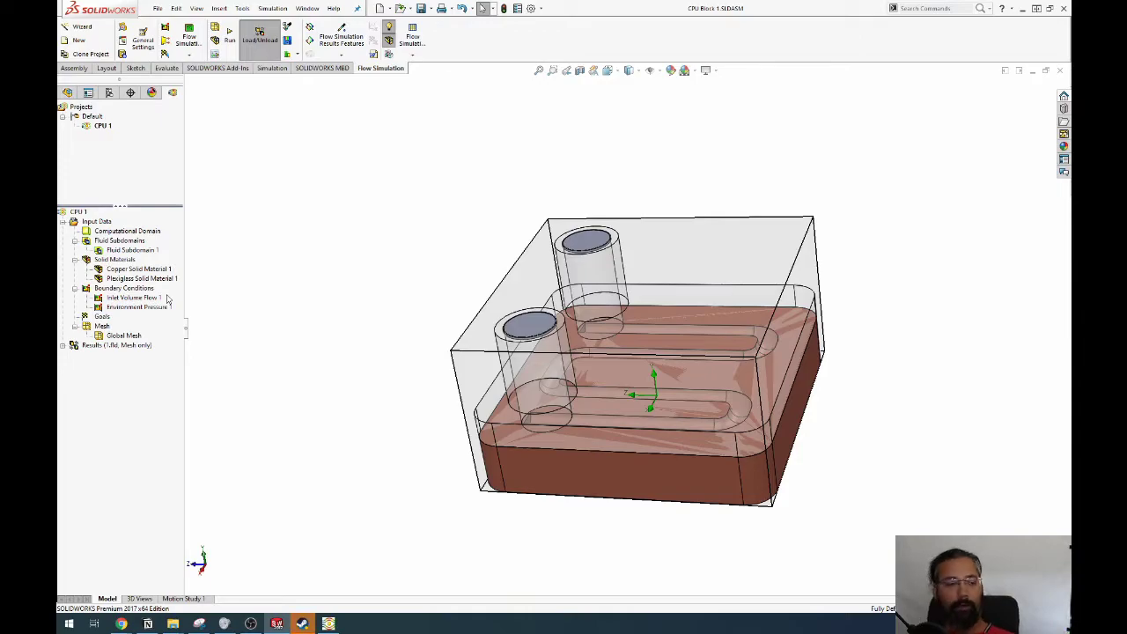
{"action": "left_click", "coordinate": [121, 290]}
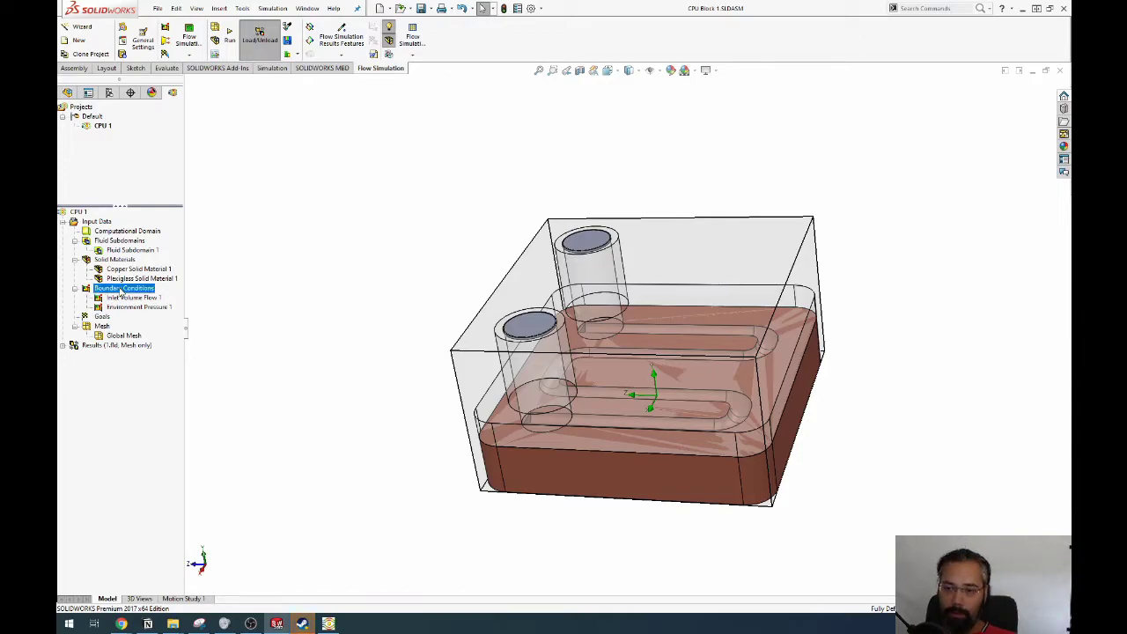
Review the inlet volume flow boundary condition's definition, including its thermodynamic parameters, and close it without changes.
{"action": "left_click", "coordinate": [130, 299]}
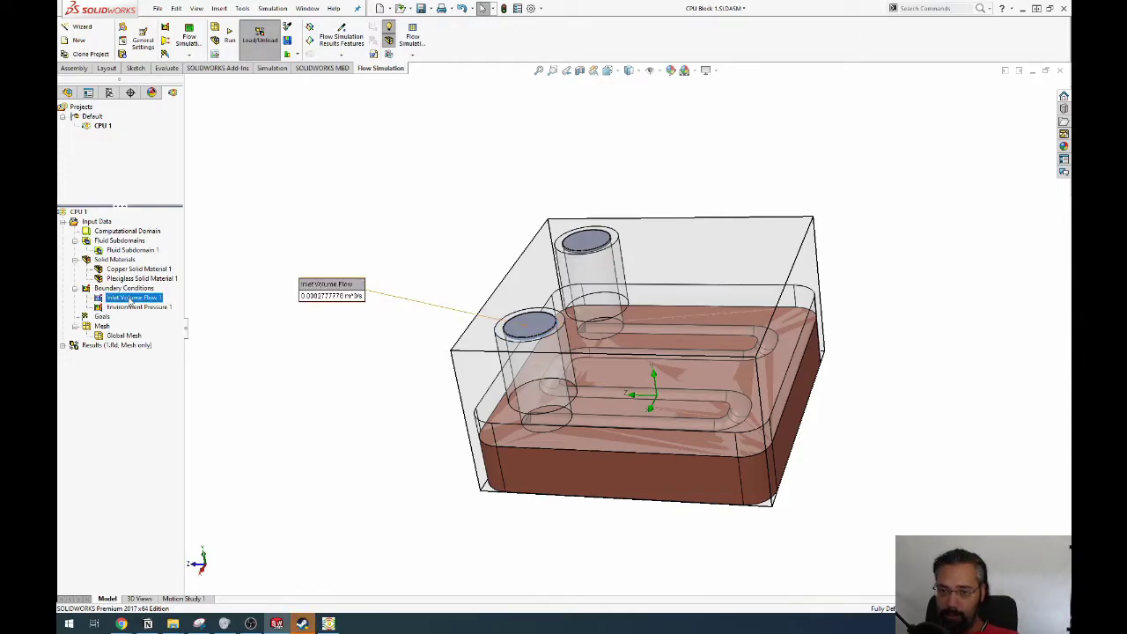
{"action": "right_click", "coordinate": [131, 302]}
{"action": "left_click", "coordinate": [167, 305]}
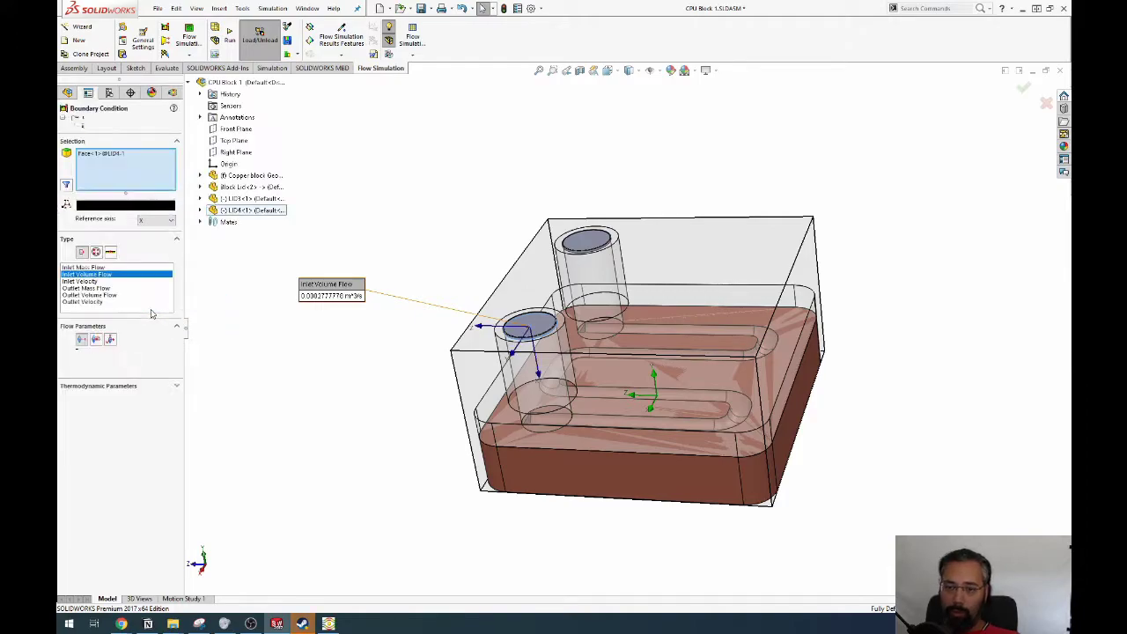
{"action": "left_click", "coordinate": [164, 385]}
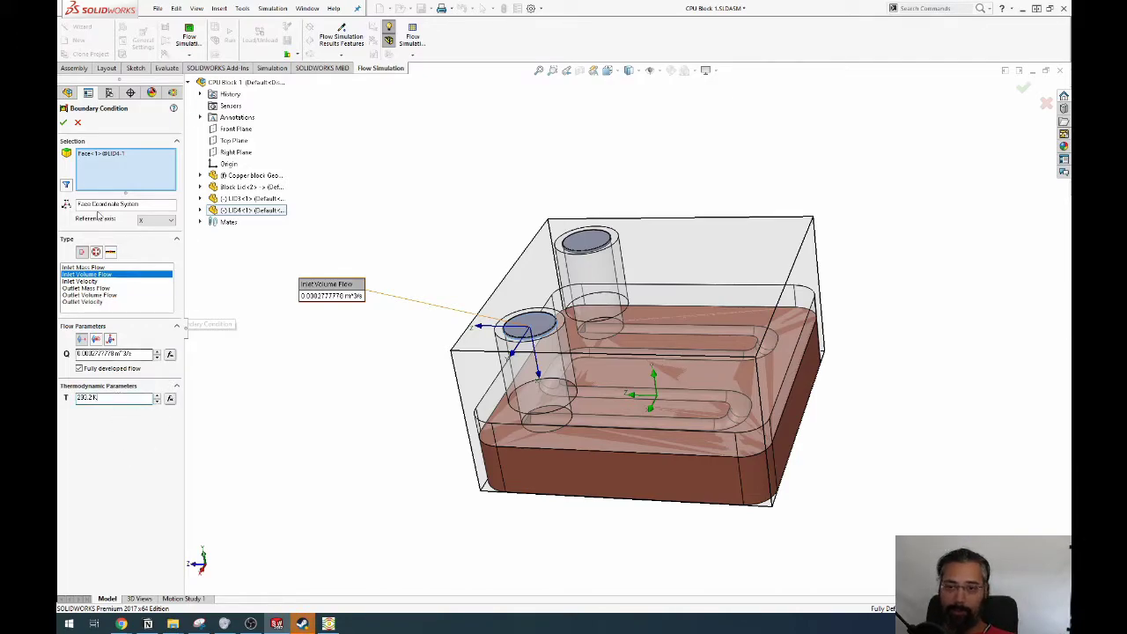
{"action": "left_click", "coordinate": [63, 122]}
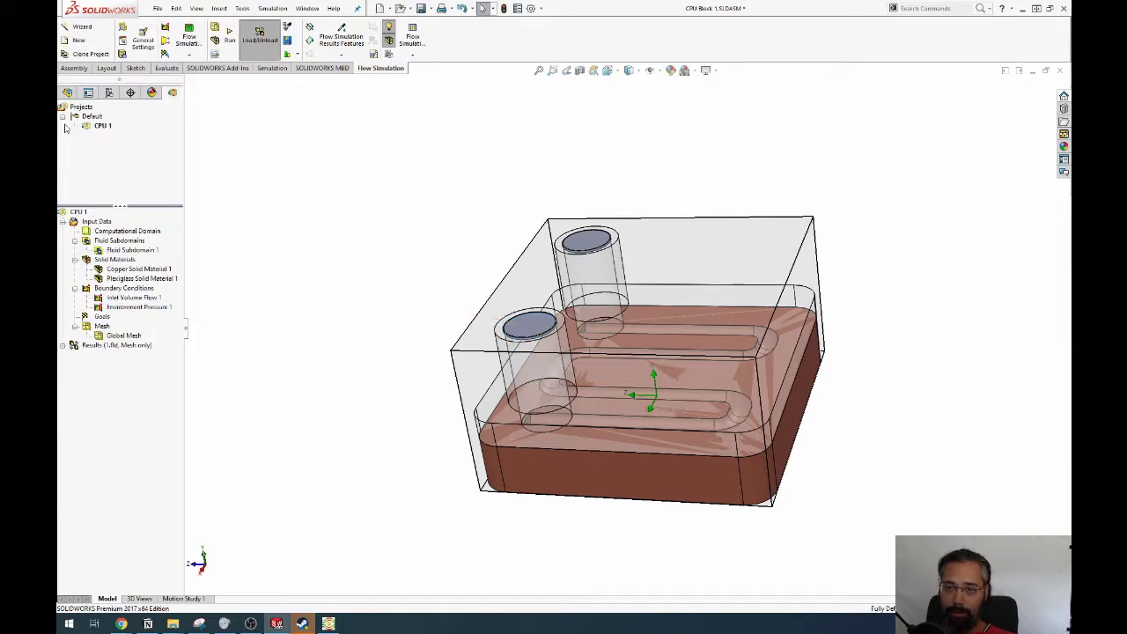
Start a new boundary condition for the project.
{"action": "right_click", "coordinate": [112, 287]}
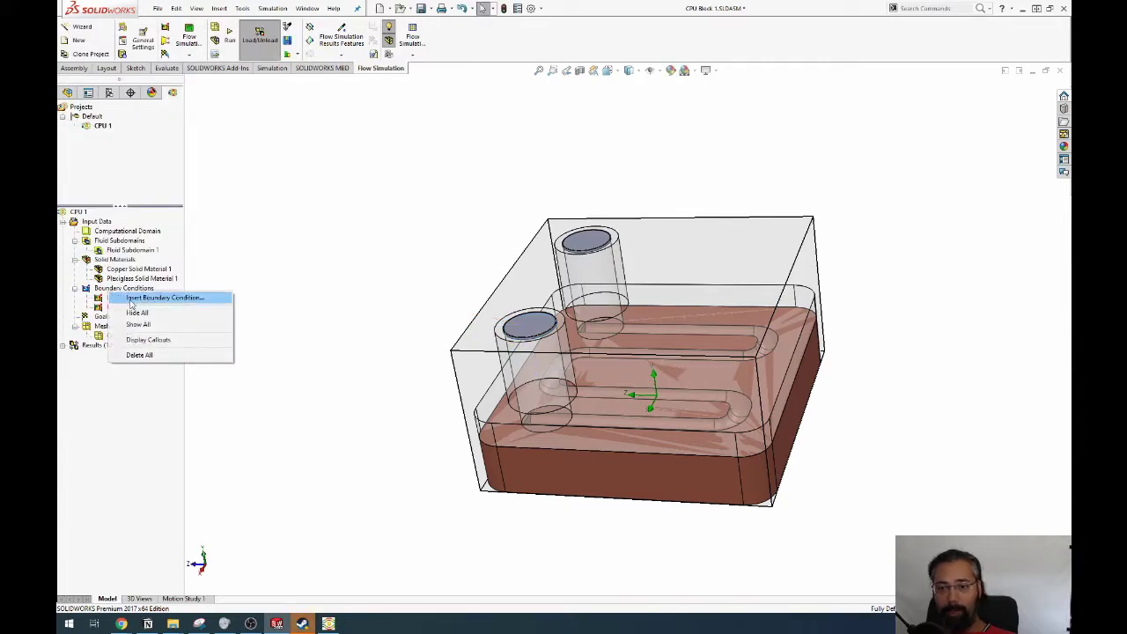
{"action": "left_click", "coordinate": [149, 298]}
{"action": "middle_click_drag", "start_coordinate": [395, 340], "coordinate": [395, 129]}
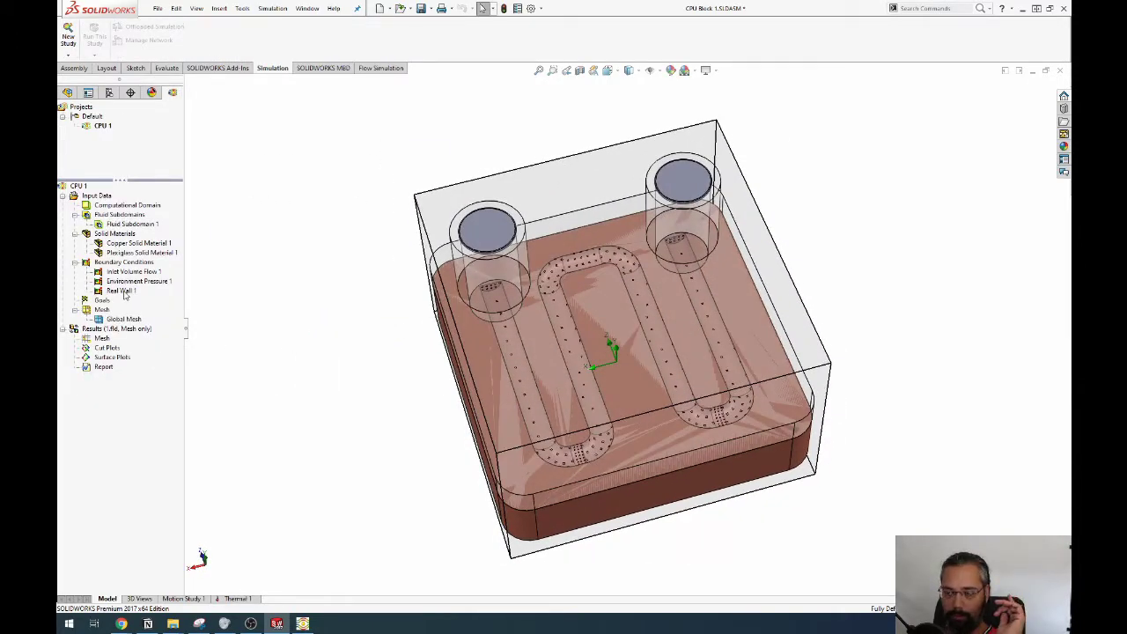
Review the faces and bodies assigned to the inlet flow, environment pressure, real wall, plexiglass material and fluid subdomain.
{"action": "left_click", "coordinate": [128, 272]}
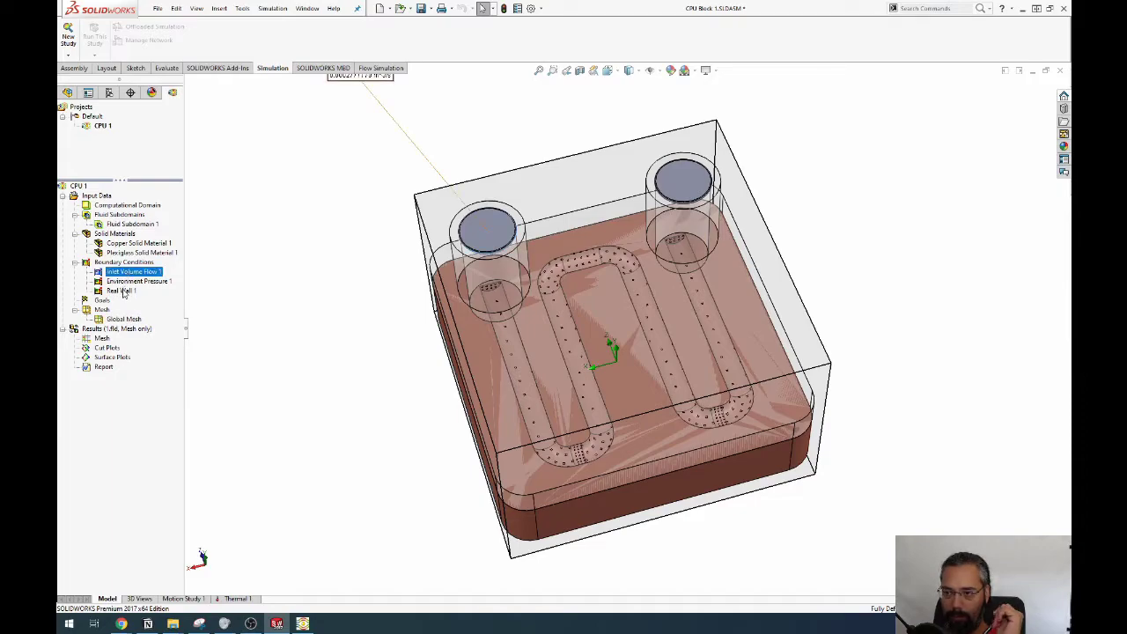
{"action": "left_click", "coordinate": [123, 291]}
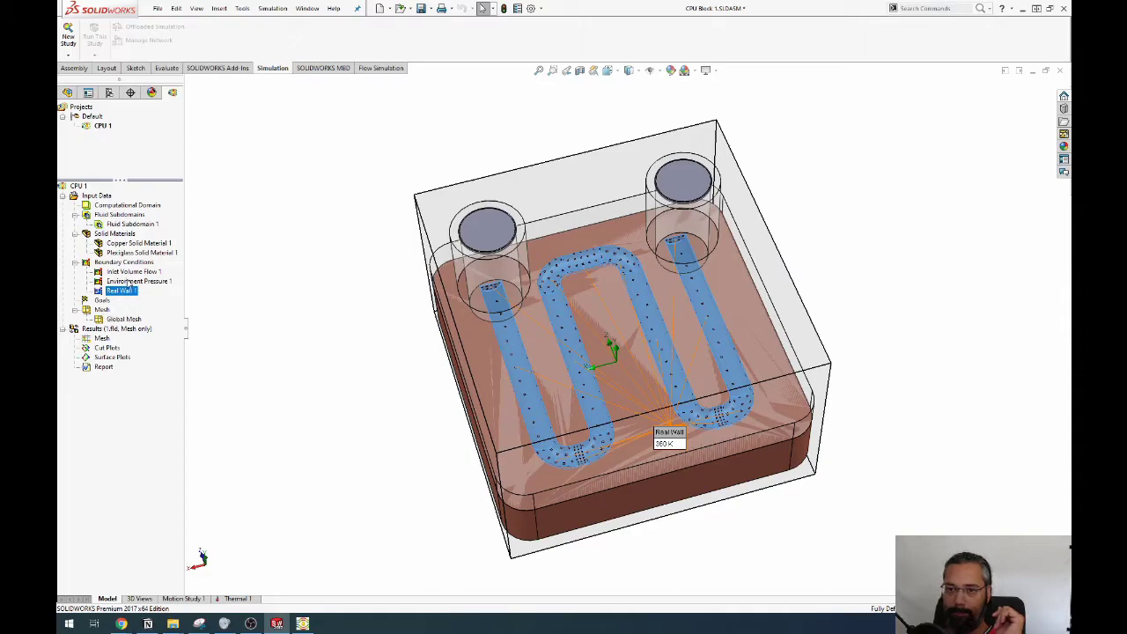
{"action": "middle_click_drag", "start_coordinate": [313, 418], "coordinate": [394, 254]}
{"action": "key", "text": "Up"}
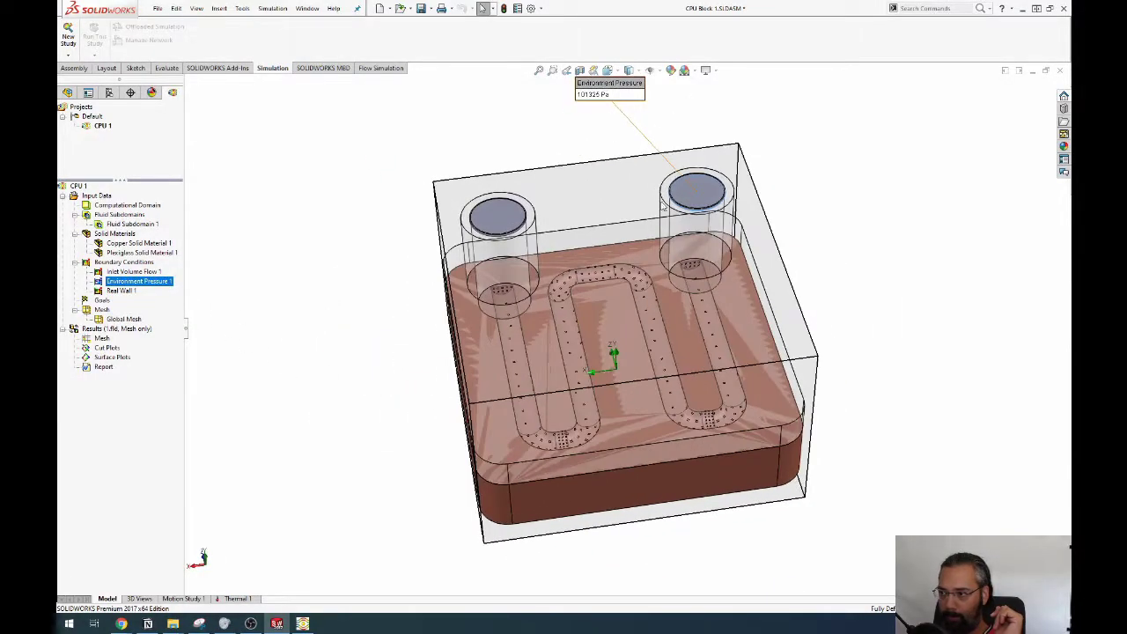
{"action": "left_click", "coordinate": [141, 272]}
{"action": "left_click", "coordinate": [136, 254]}
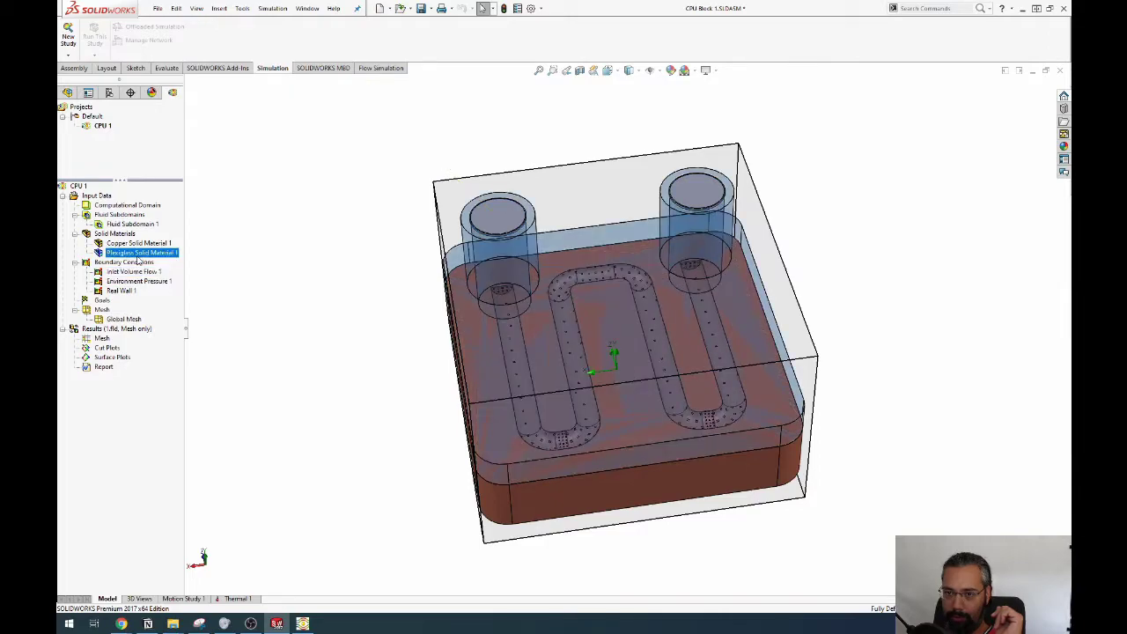
{"action": "left_click", "coordinate": [132, 224]}
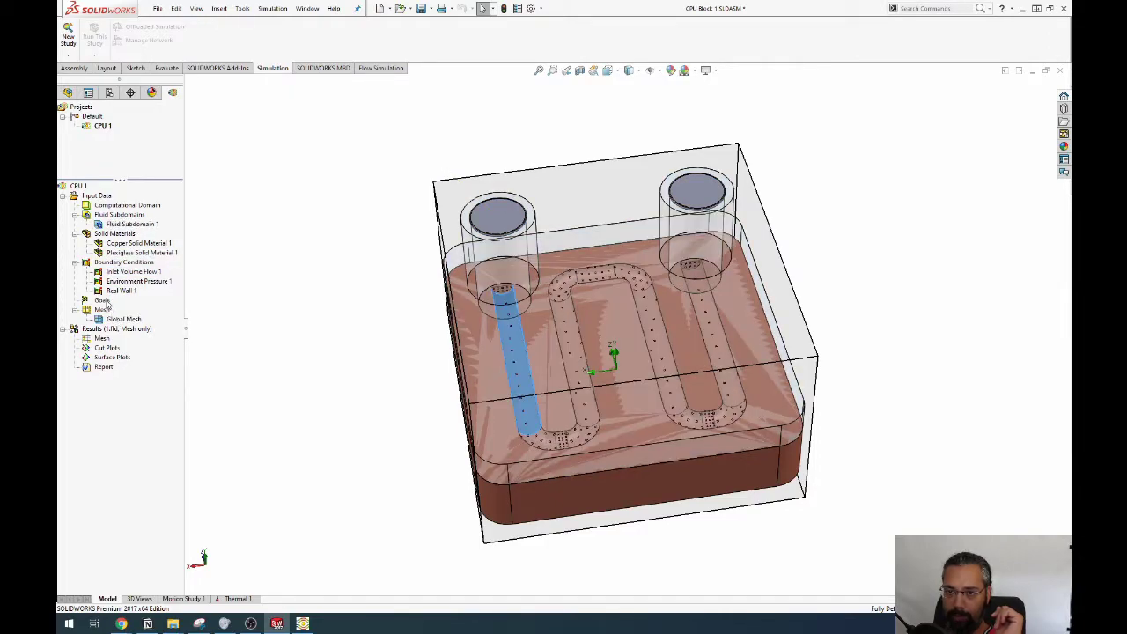
{"action": "right_click", "coordinate": [103, 300]}
{"action": "left_click", "coordinate": [149, 306]}
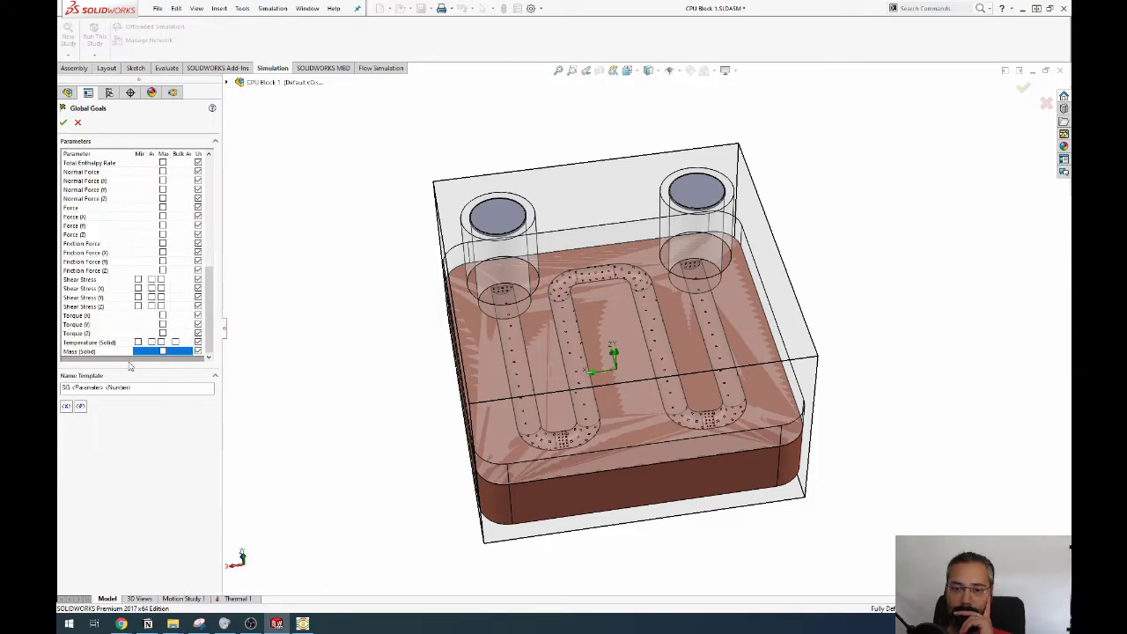
{"action": "left_click", "coordinate": [64, 123]}
{"action": "right_click", "coordinate": [94, 268]}
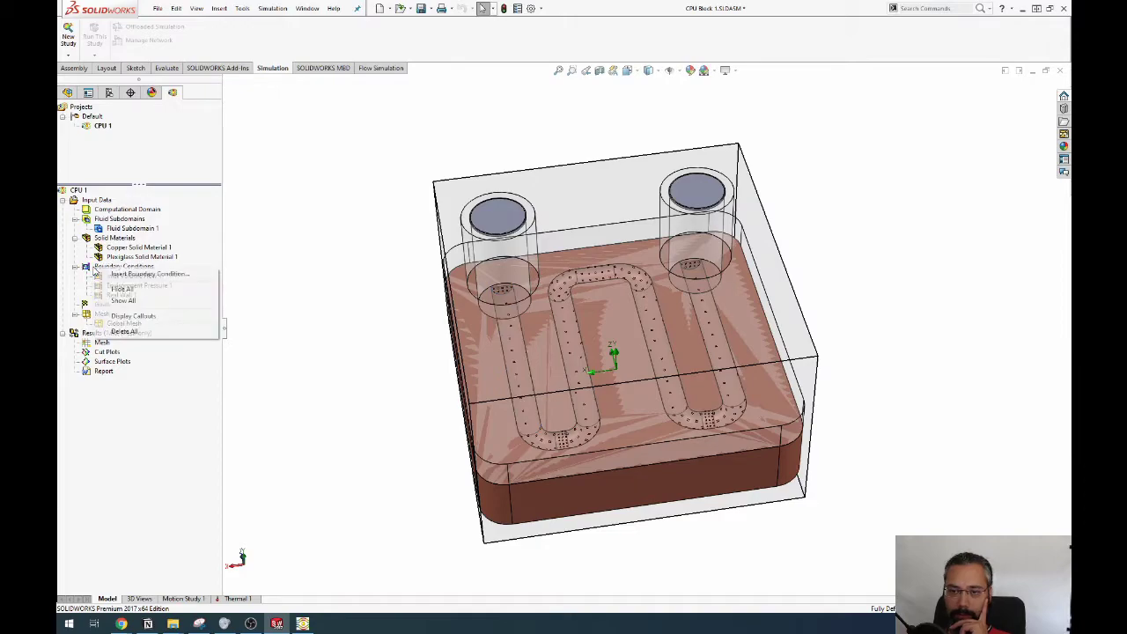
{"action": "left_click", "coordinate": [112, 275]}
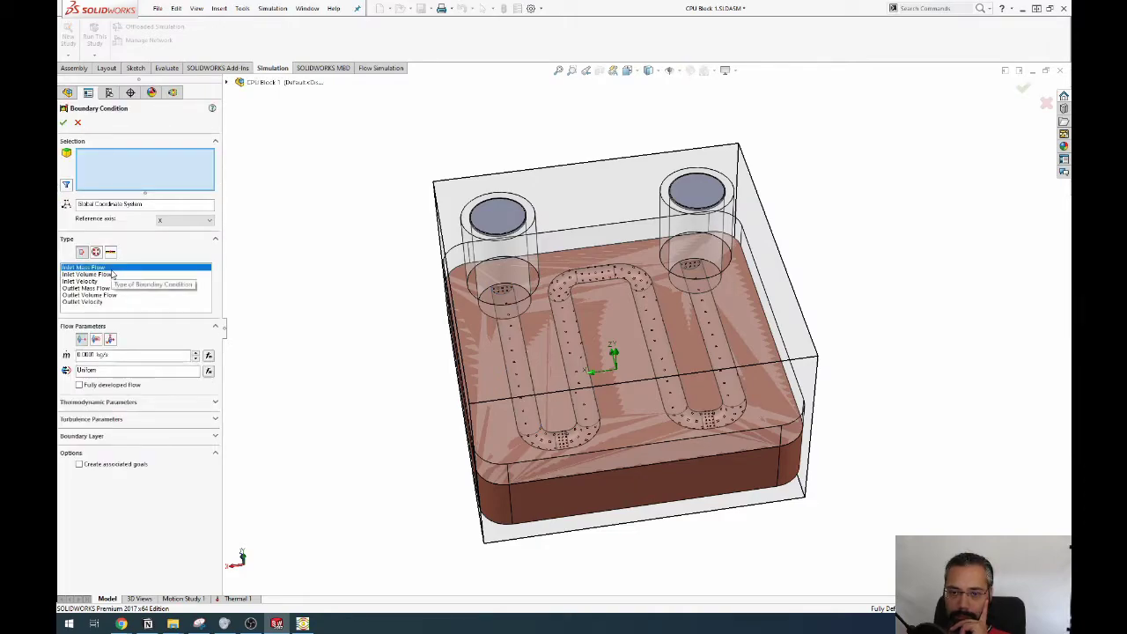
{"action": "left_click", "coordinate": [78, 123]}
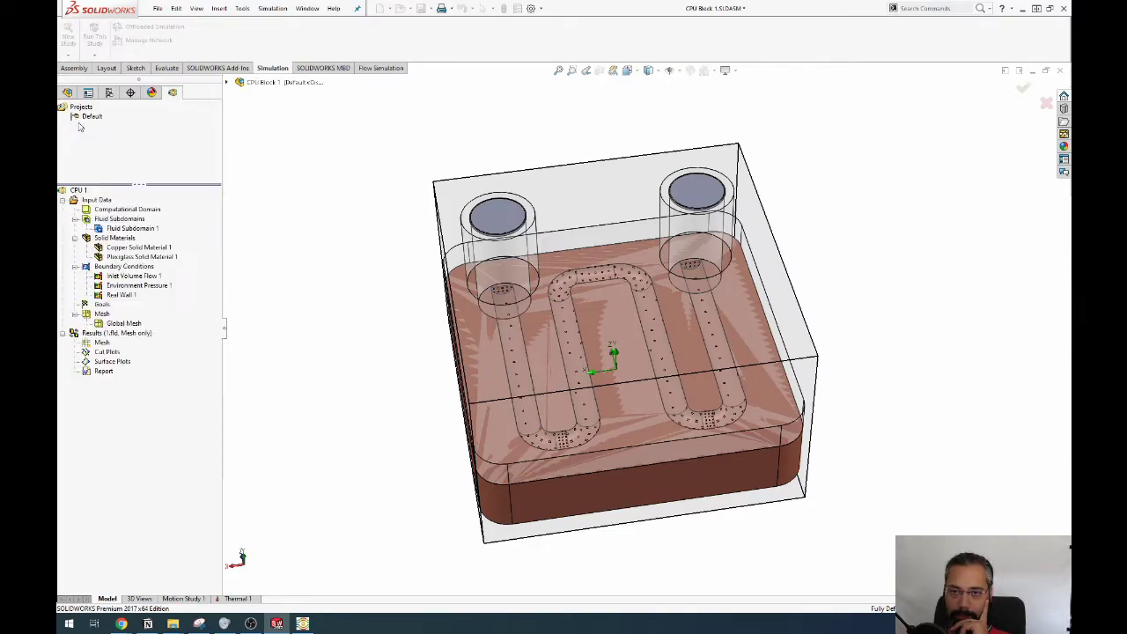
Insert global goals and include the minimum, average and maximum values of static pressure and total pressure.
{"action": "right_click", "coordinate": [103, 304]}
{"action": "left_click", "coordinate": [124, 314]}
{"action": "middle_click_drag", "start_coordinate": [348, 237], "coordinate": [387, 264]}
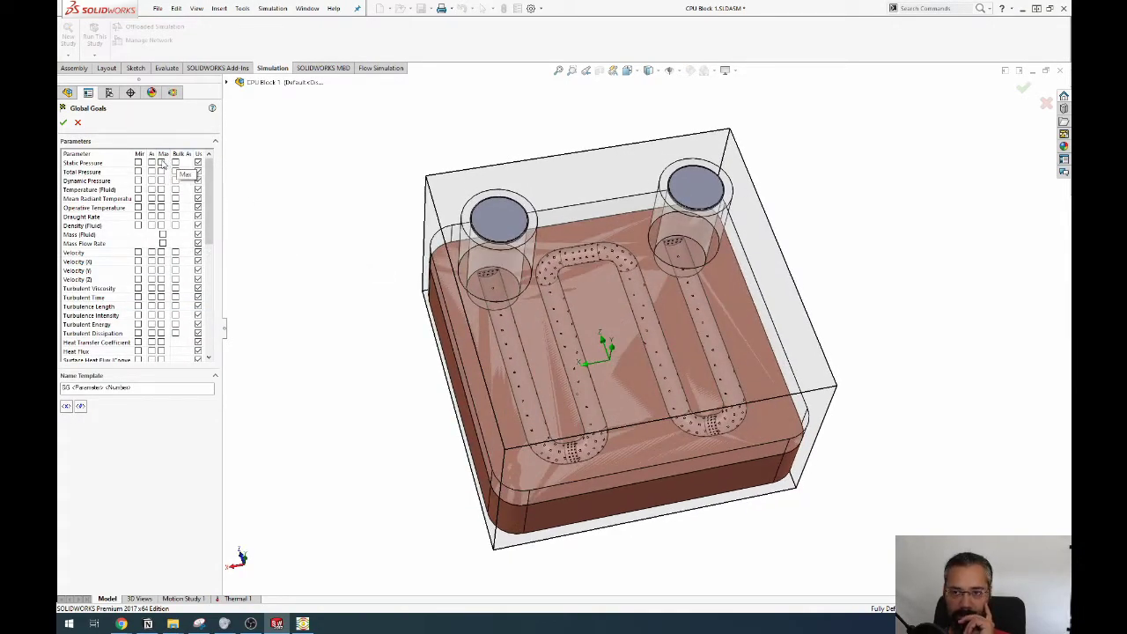
{"action": "left_click", "coordinate": [162, 163]}
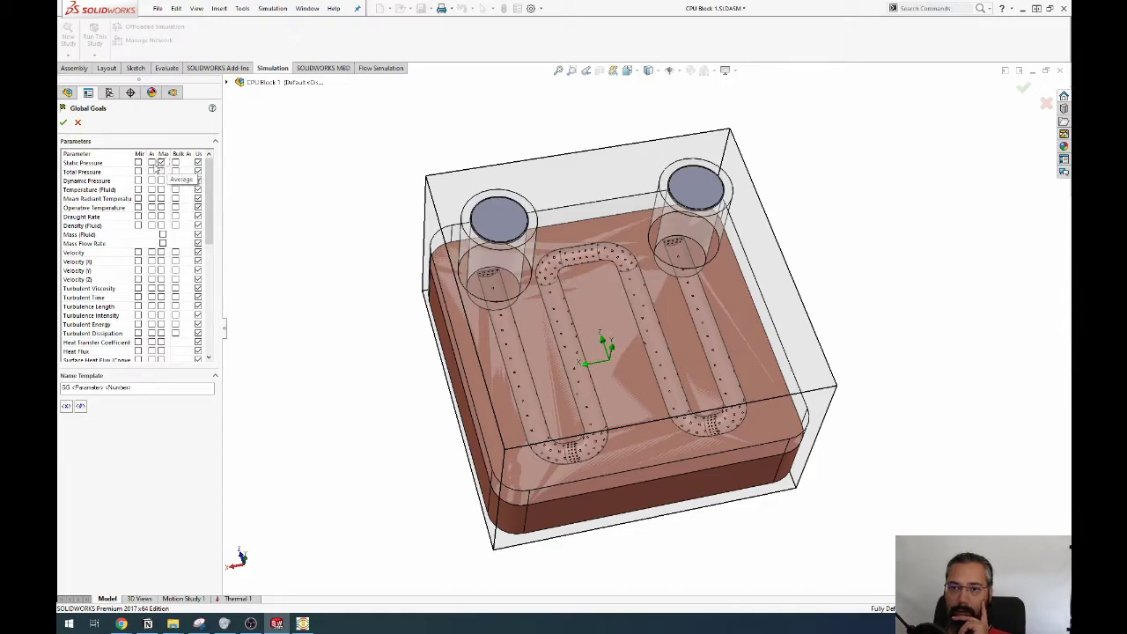
{"action": "left_click", "coordinate": [151, 163]}
{"action": "left_click", "coordinate": [138, 163]}
{"action": "left_click", "coordinate": [138, 172]}
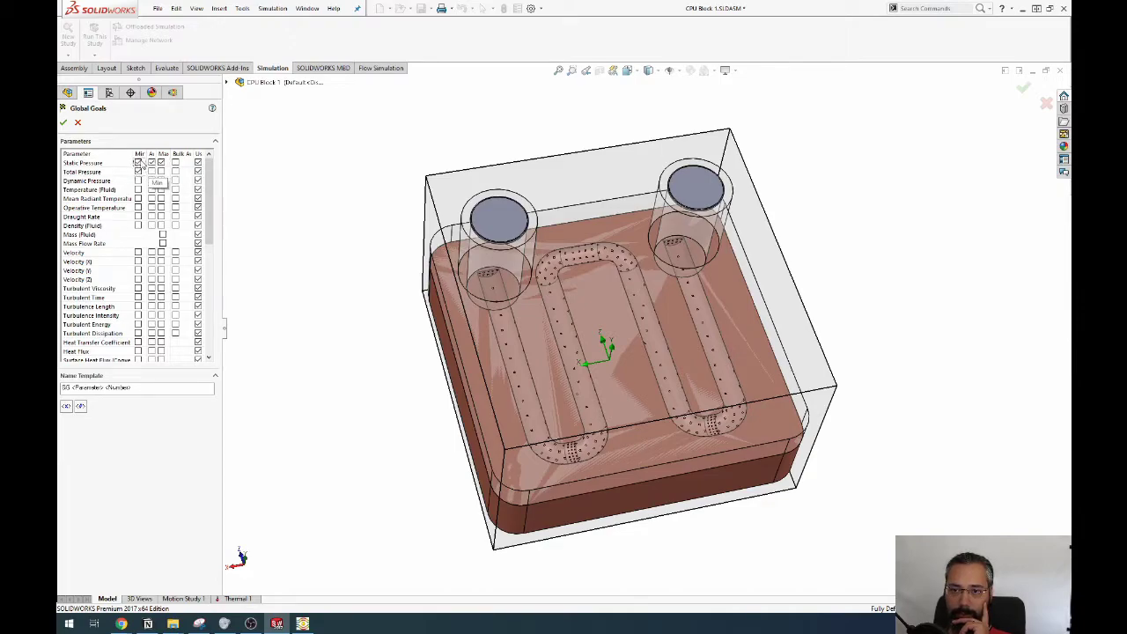
{"action": "left_click", "coordinate": [151, 172]}
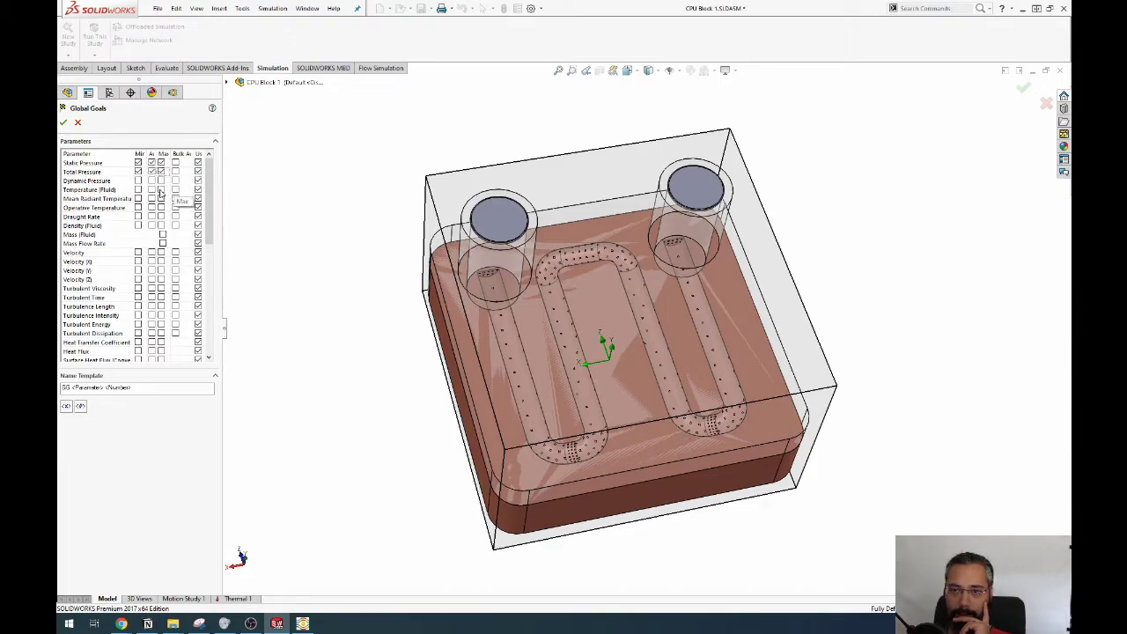
Include the minimum, average and maximum of fluid temperature and velocity, plus mass flow rate, in the global goals.
{"action": "left_click", "coordinate": [161, 190]}
{"action": "left_click", "coordinate": [151, 190]}
{"action": "left_click", "coordinate": [138, 189]}
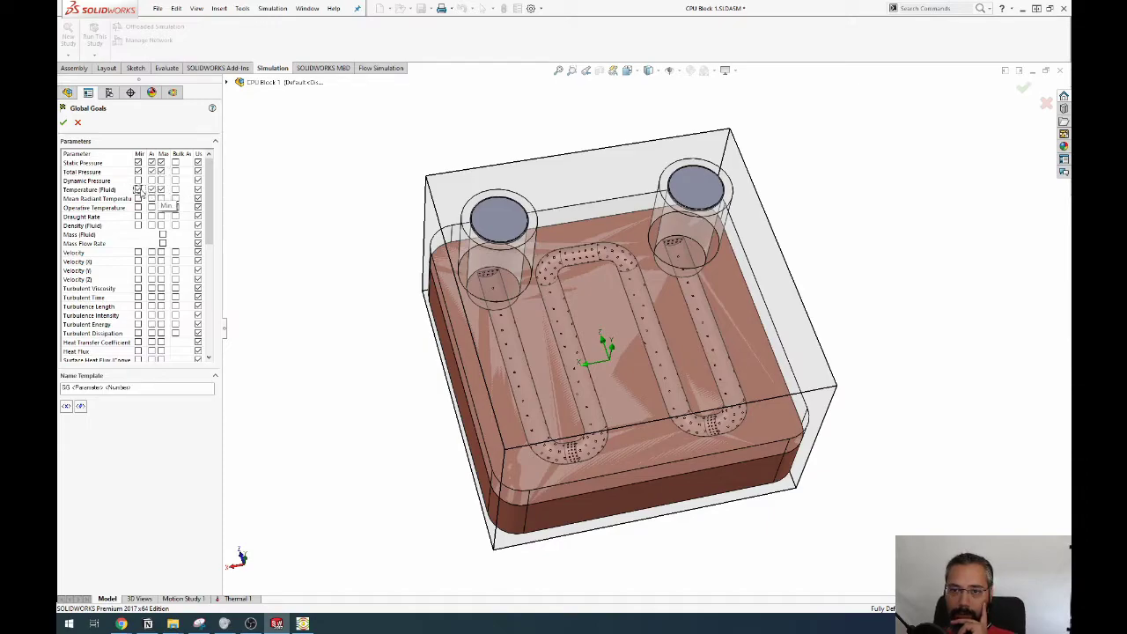
{"action": "left_click", "coordinate": [162, 243]}
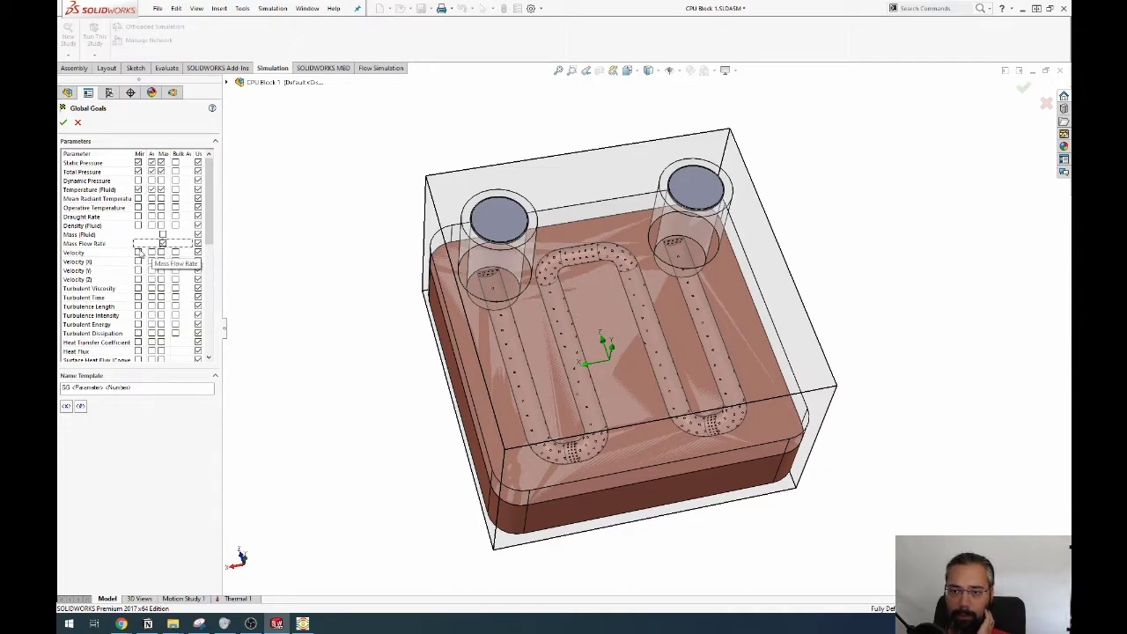
{"action": "left_click", "coordinate": [138, 254]}
{"action": "left_click", "coordinate": [151, 253]}
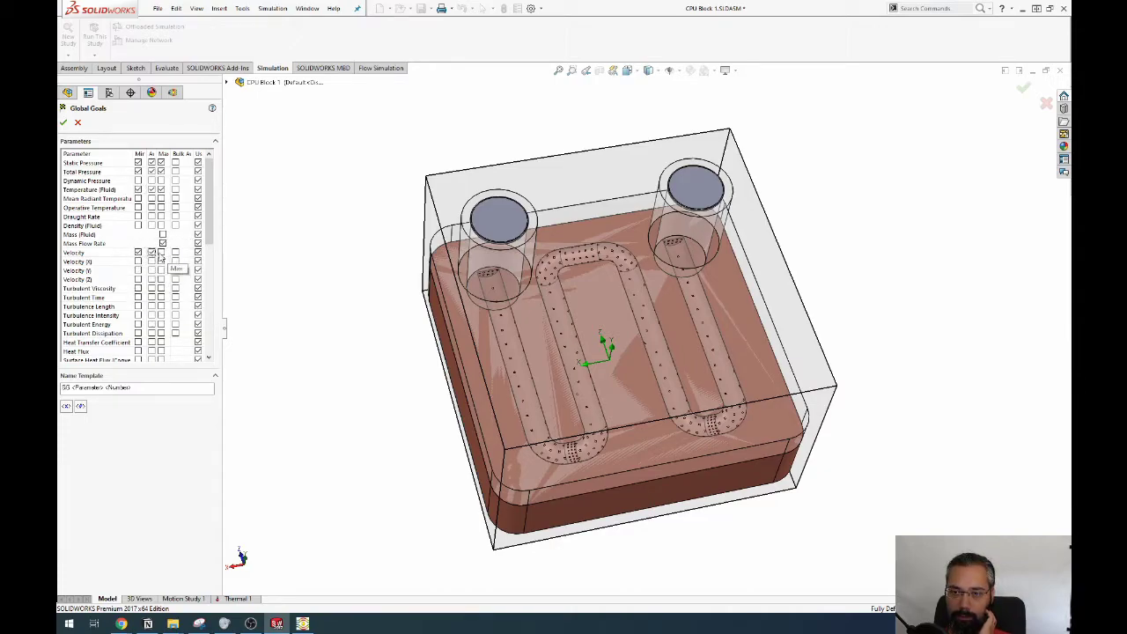
{"action": "left_click", "coordinate": [162, 252]}
Include the minimum, average and maximum of turbulence intensity and turbulent energy in the global goals.
{"action": "scroll", "coordinate": [161, 255], "scroll_direction": "down", "scroll_amount": 1}
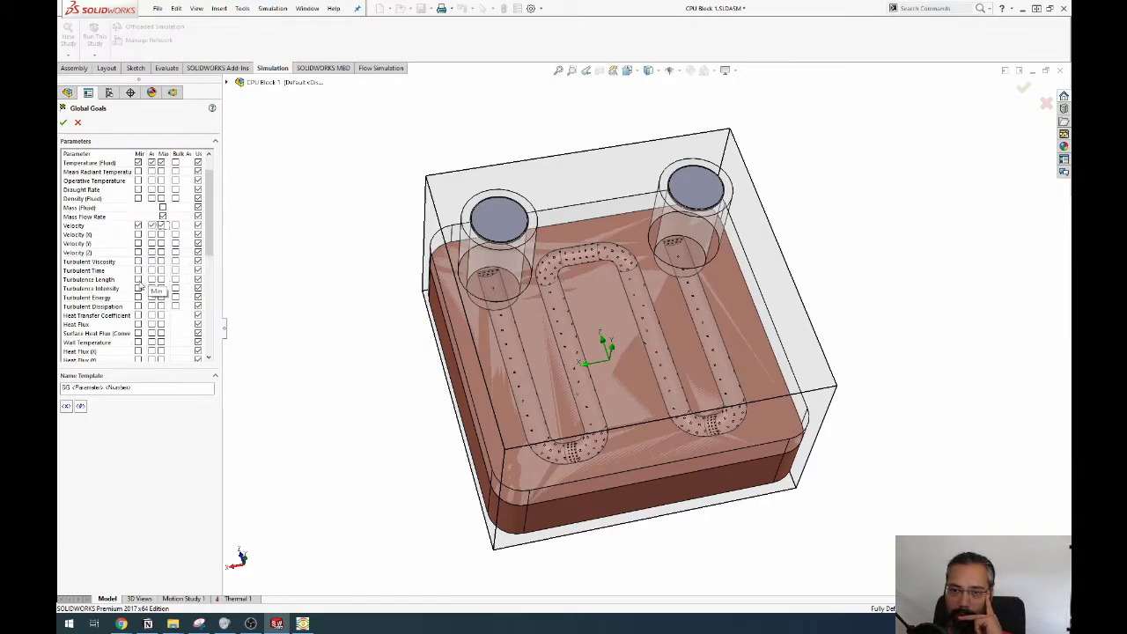
{"action": "left_click", "coordinate": [137, 289]}
{"action": "left_click", "coordinate": [150, 288]}
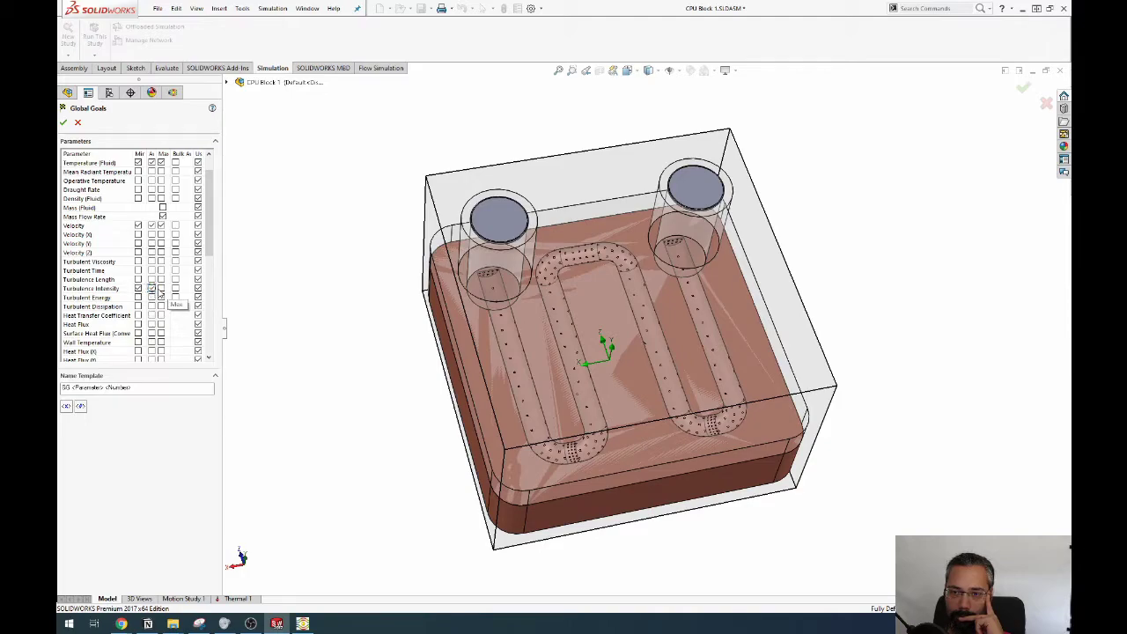
{"action": "scroll", "coordinate": [163, 293], "scroll_direction": "down", "scroll_amount": 1}
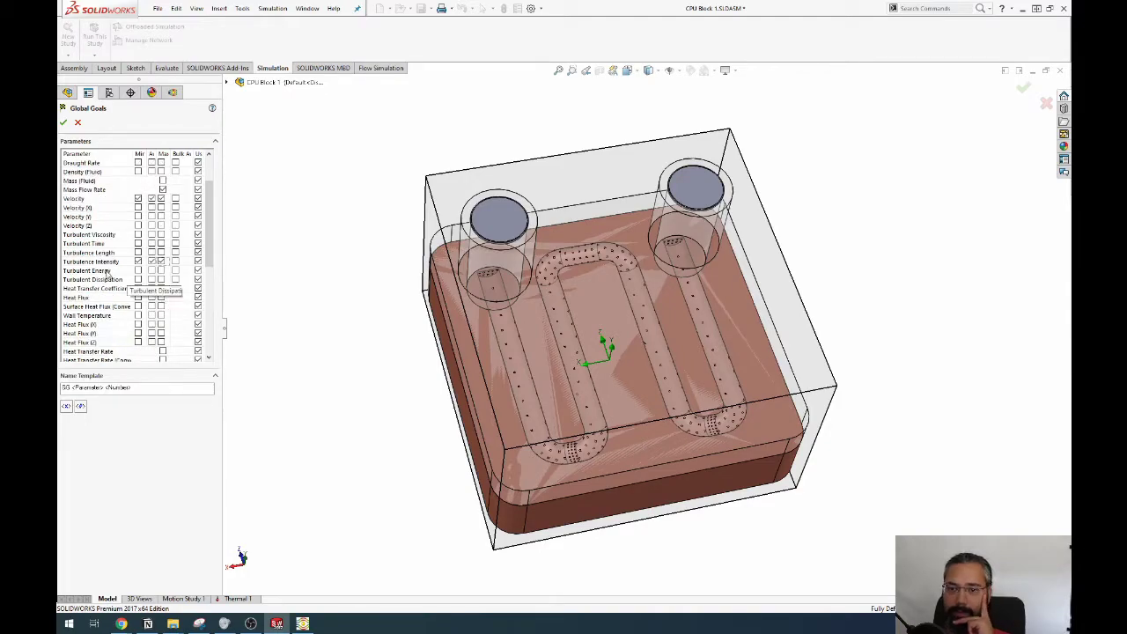
{"action": "left_click", "coordinate": [138, 271]}
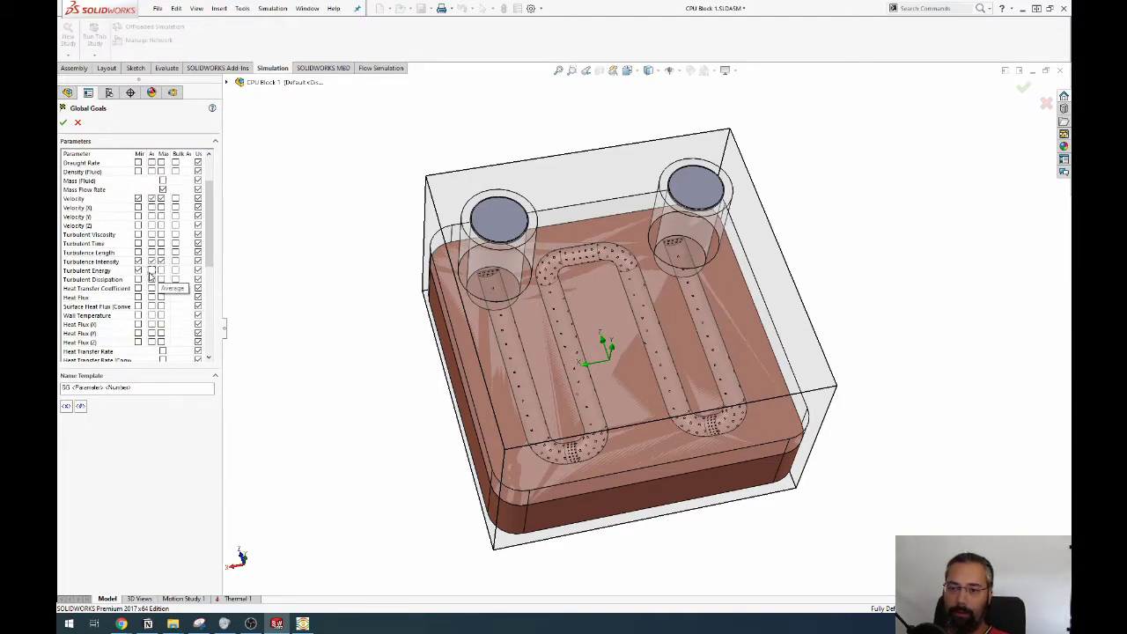
{"action": "left_click", "coordinate": [151, 270]}
{"action": "left_click", "coordinate": [161, 271]}
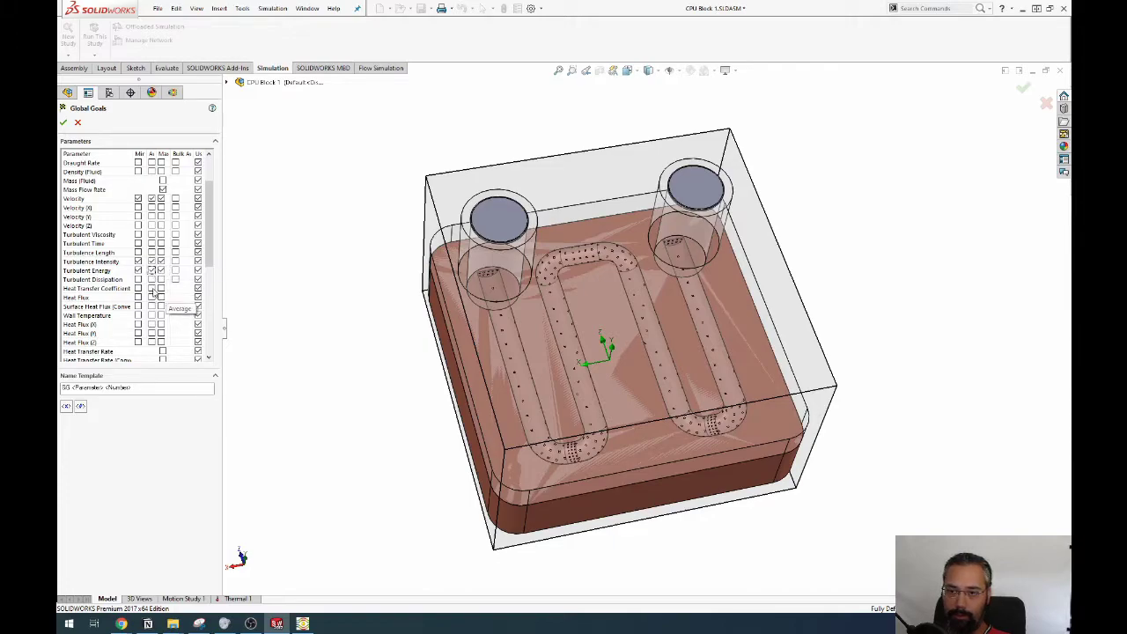
Include the minimum, average and maximum of heat transfer coefficient and heat flux in the global goals.
{"action": "left_click", "coordinate": [138, 288]}
{"action": "left_click", "coordinate": [151, 287]}
{"action": "left_click", "coordinate": [161, 288]}
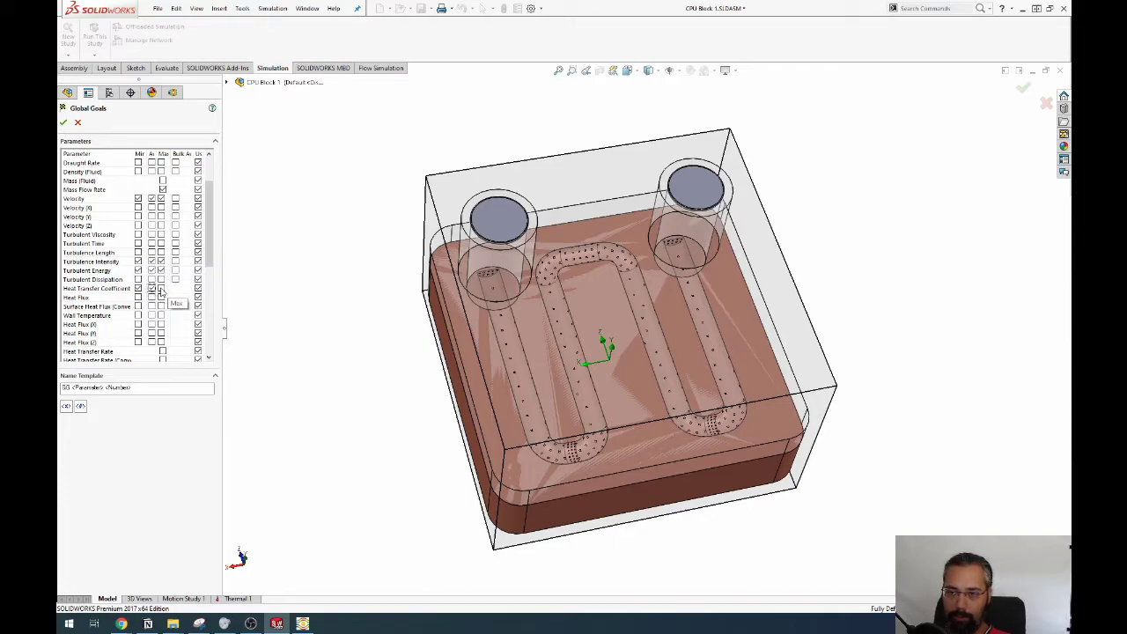
{"action": "left_click", "coordinate": [161, 297]}
{"action": "left_click", "coordinate": [152, 296]}
{"action": "left_click", "coordinate": [138, 296]}
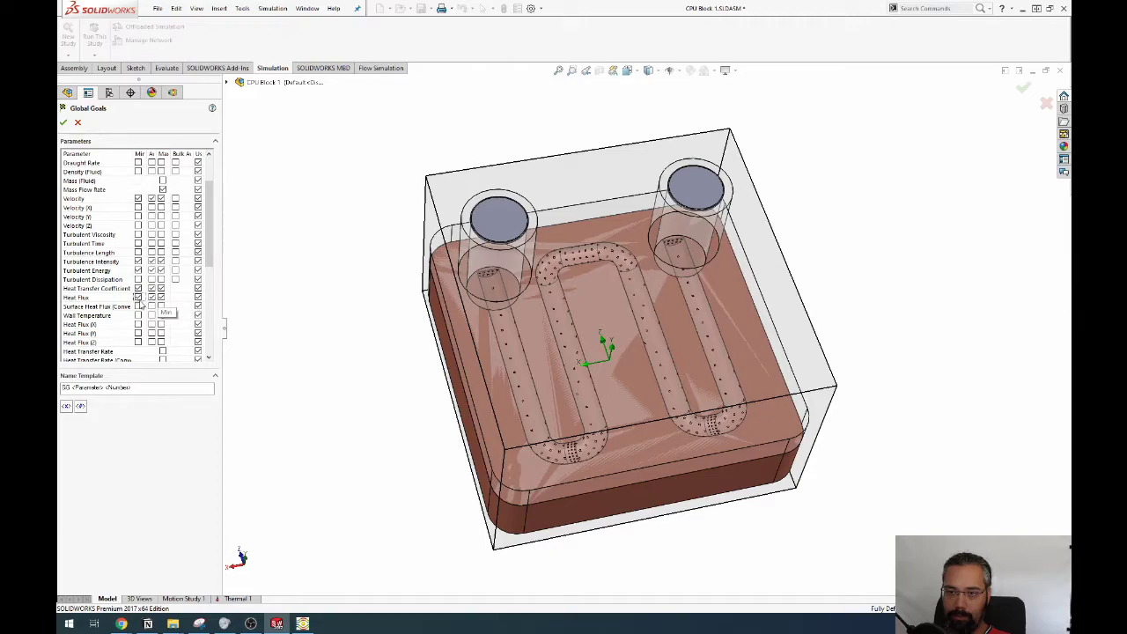
Include the minimum, average and maximum of convective surface heat flux and wall temperature, plus heat transfer rate, in the global goals.
{"action": "scroll", "coordinate": [138, 299], "scroll_direction": "down", "scroll_amount": 1}
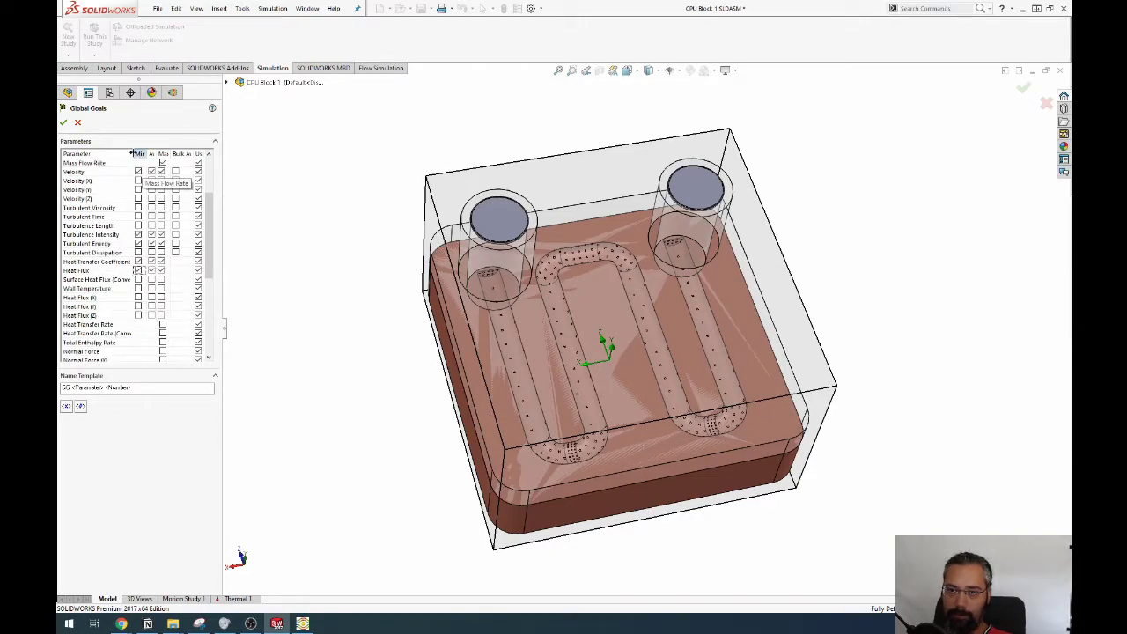
{"action": "left_click_drag", "start_coordinate": [132, 153], "coordinate": [151, 154]}
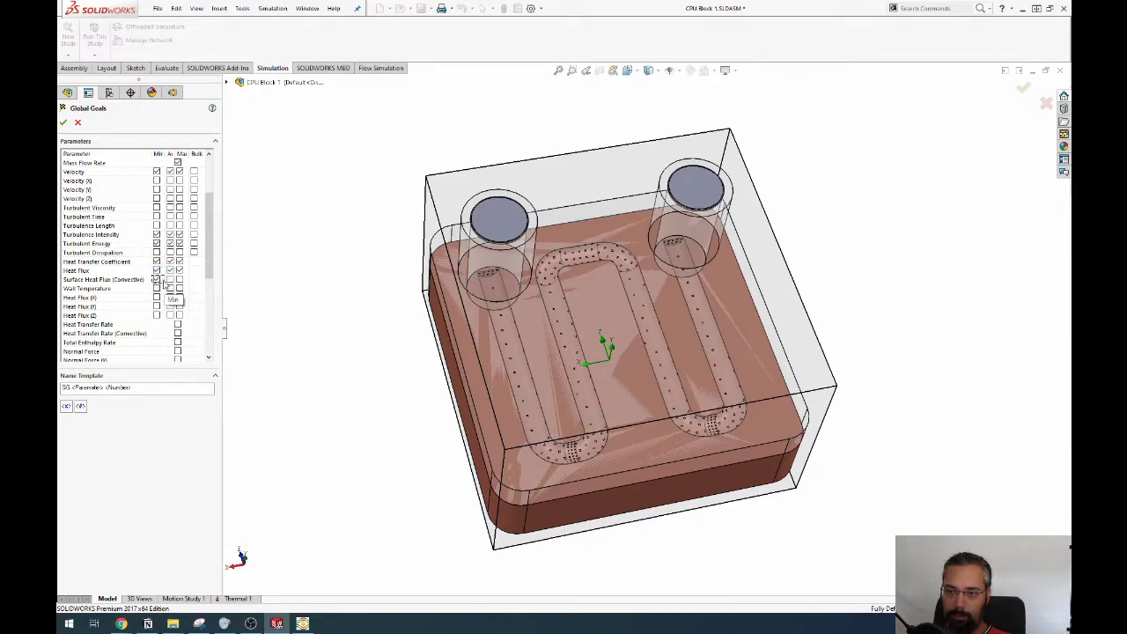
{"action": "left_click", "coordinate": [180, 279]}
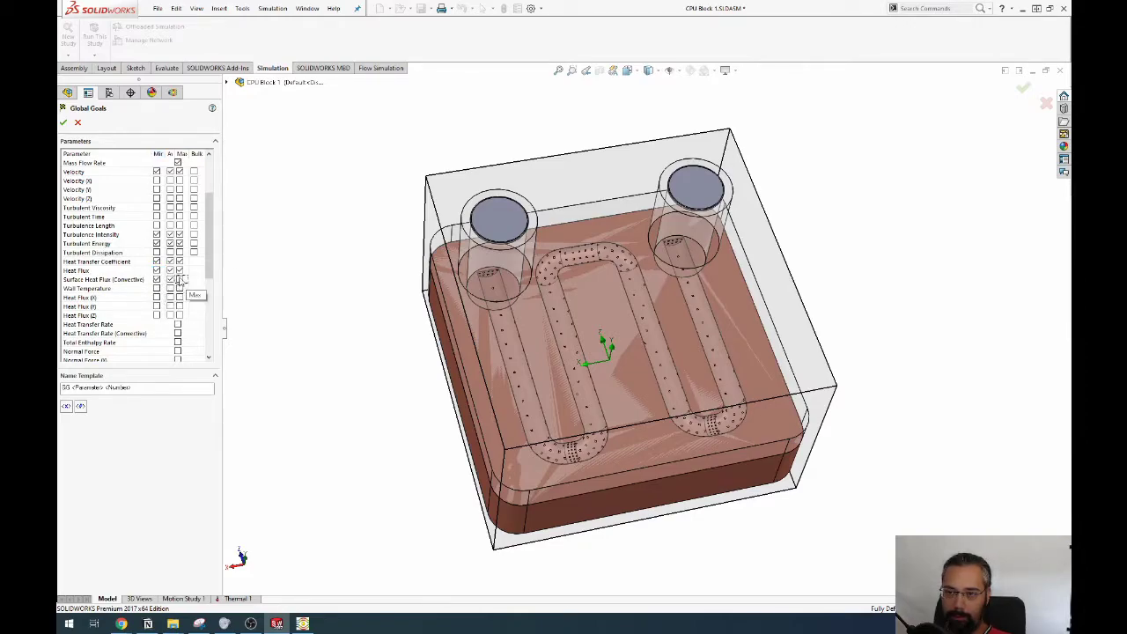
{"action": "left_click", "coordinate": [180, 288]}
{"action": "left_click", "coordinate": [170, 288]}
{"action": "left_click", "coordinate": [157, 287]}
{"action": "scroll", "coordinate": [158, 295], "scroll_direction": "down", "scroll_amount": 1}
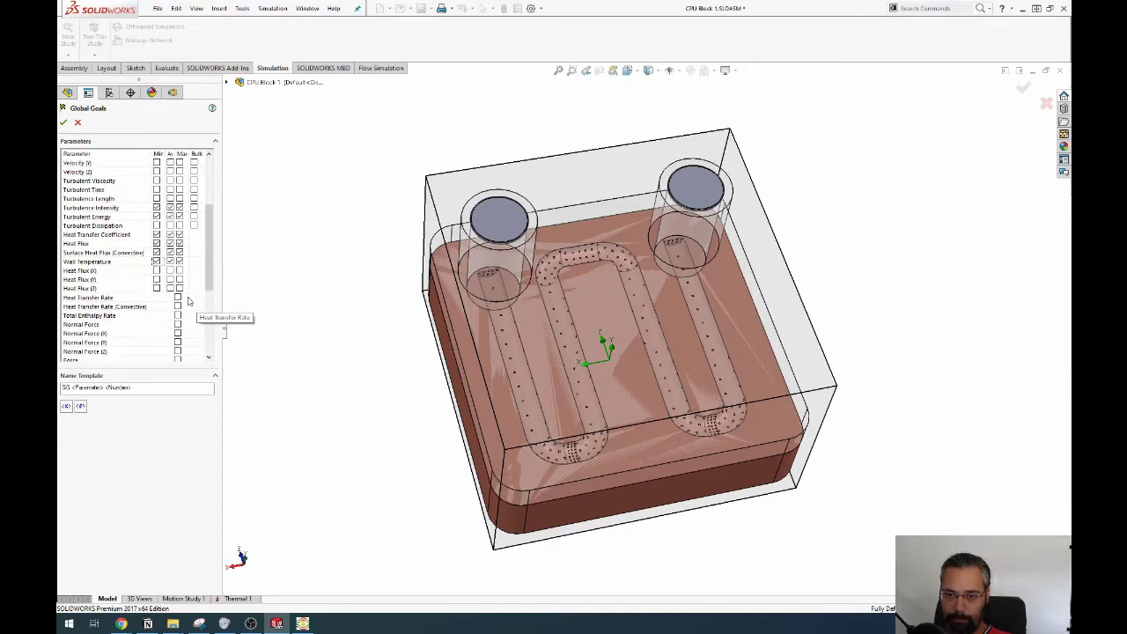
{"action": "left_click", "coordinate": [178, 297]}
{"action": "scroll", "coordinate": [179, 315], "scroll_direction": "down", "scroll_amount": 3}
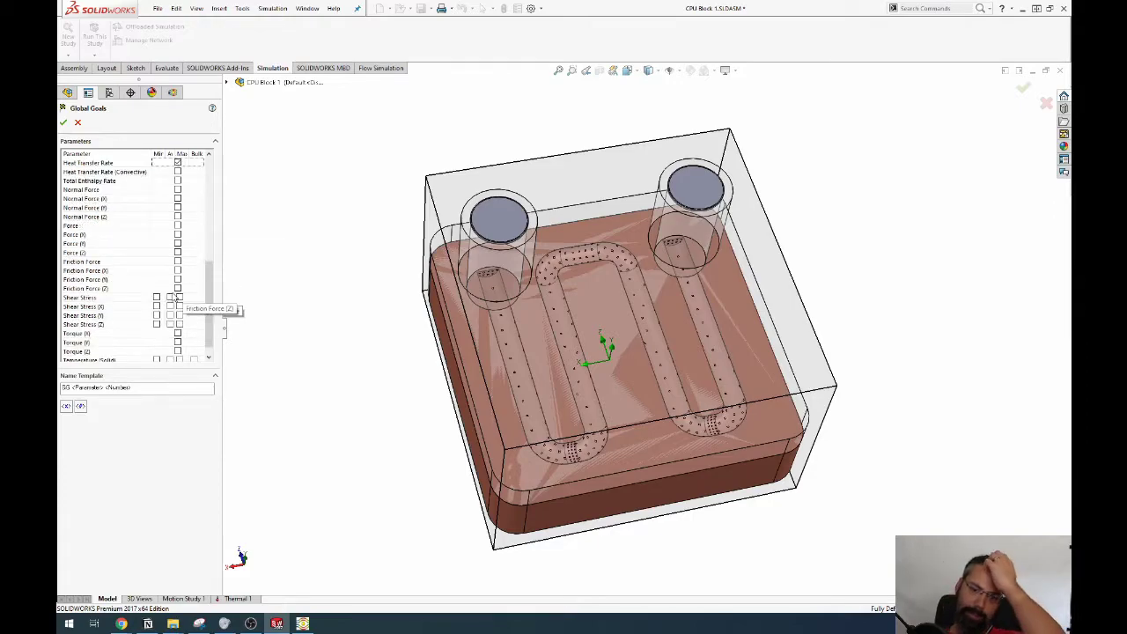
{"action": "scroll", "coordinate": [143, 260], "scroll_direction": "down", "scroll_amount": 3}
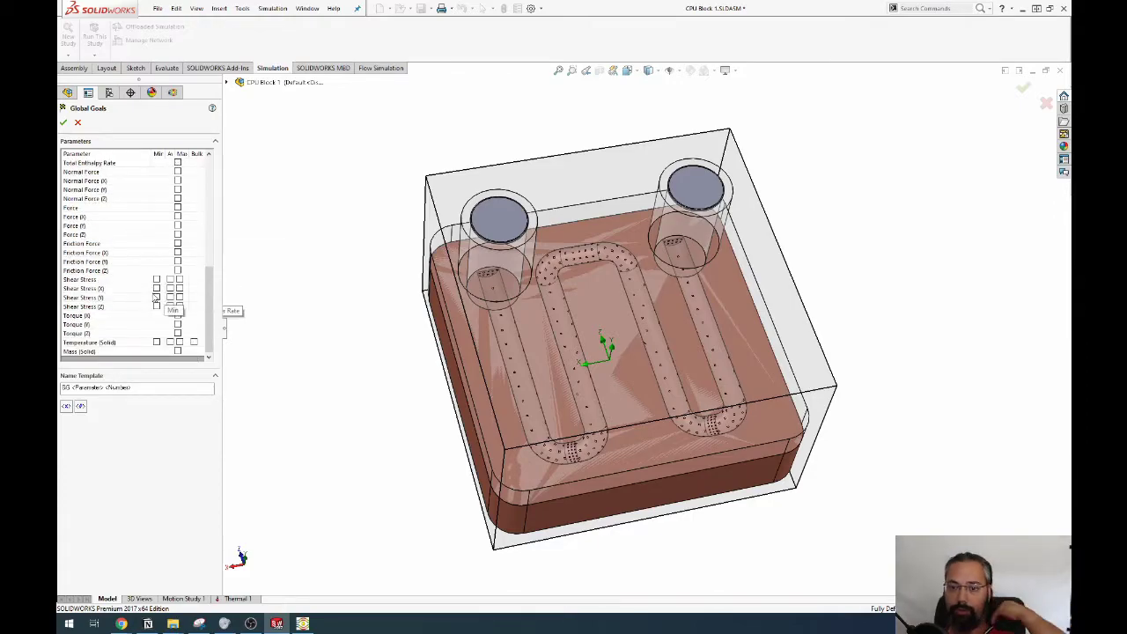
Include the minimum, average and maximum of solid temperature in the global goals, create them, and collapse the goals list.
{"action": "left_click", "coordinate": [181, 342]}
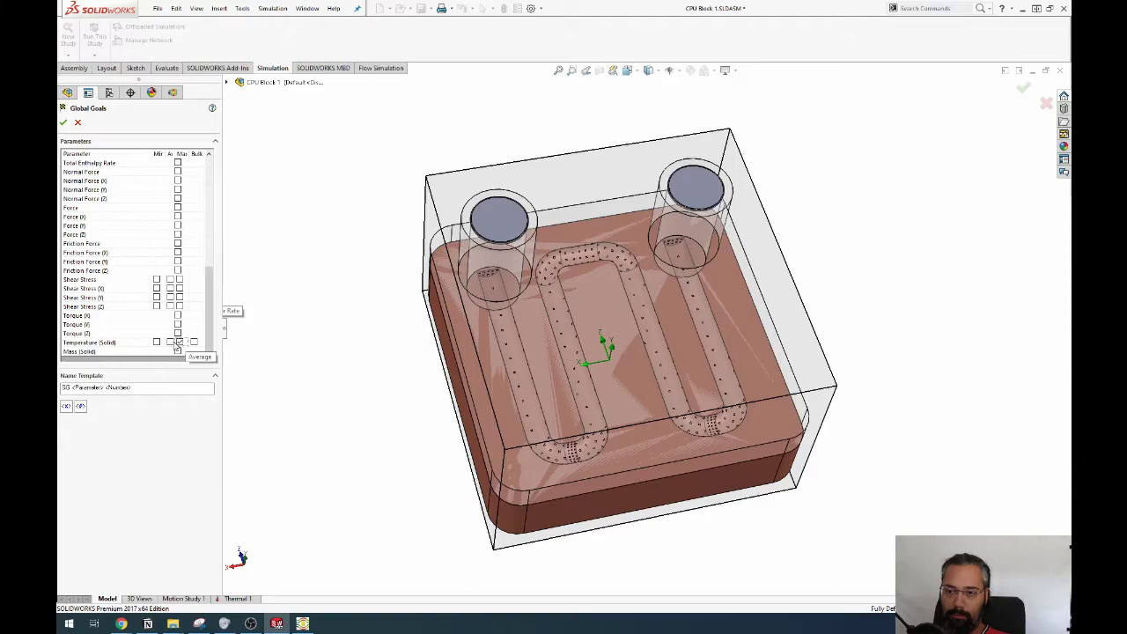
{"action": "left_click", "coordinate": [170, 342]}
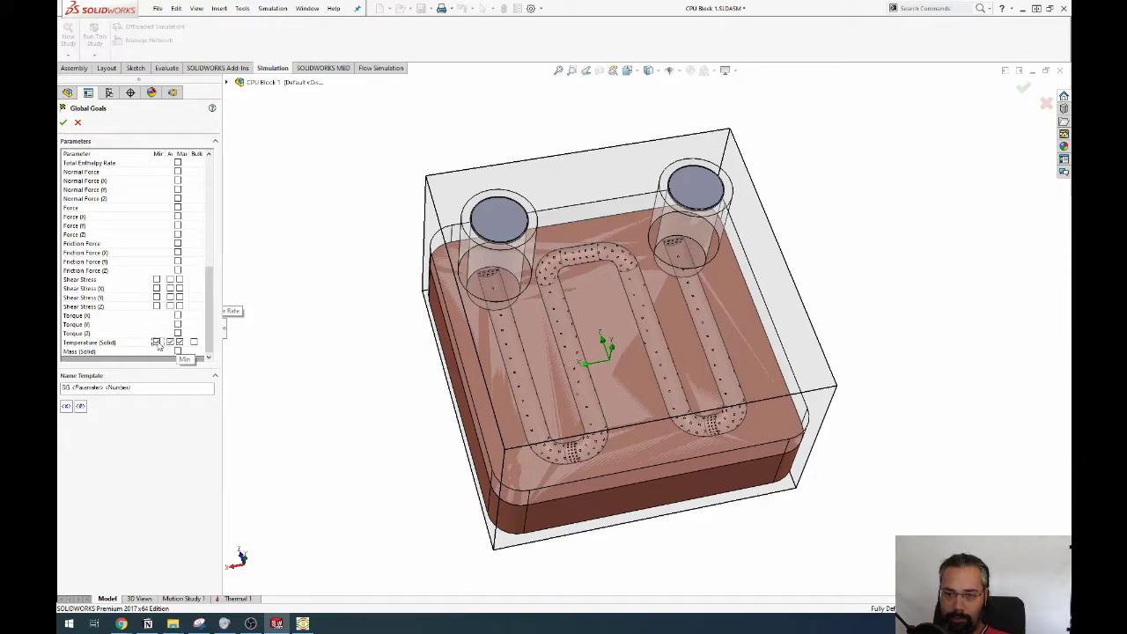
{"action": "scroll", "coordinate": [141, 291], "scroll_direction": "up", "scroll_amount": 10}
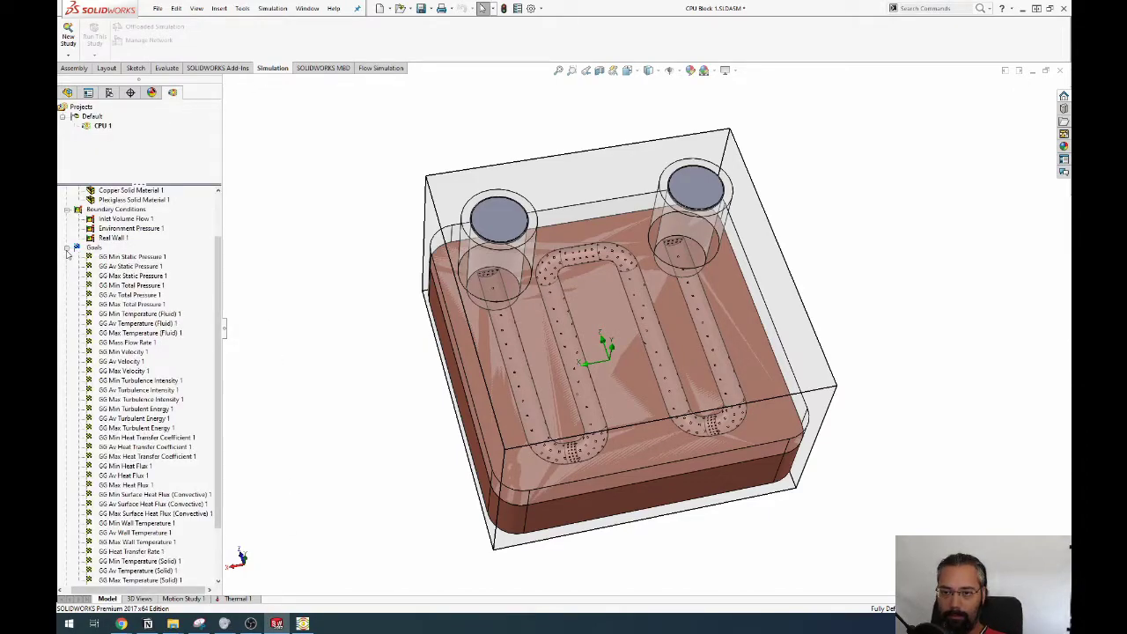
{"action": "left_click", "coordinate": [67, 249]}
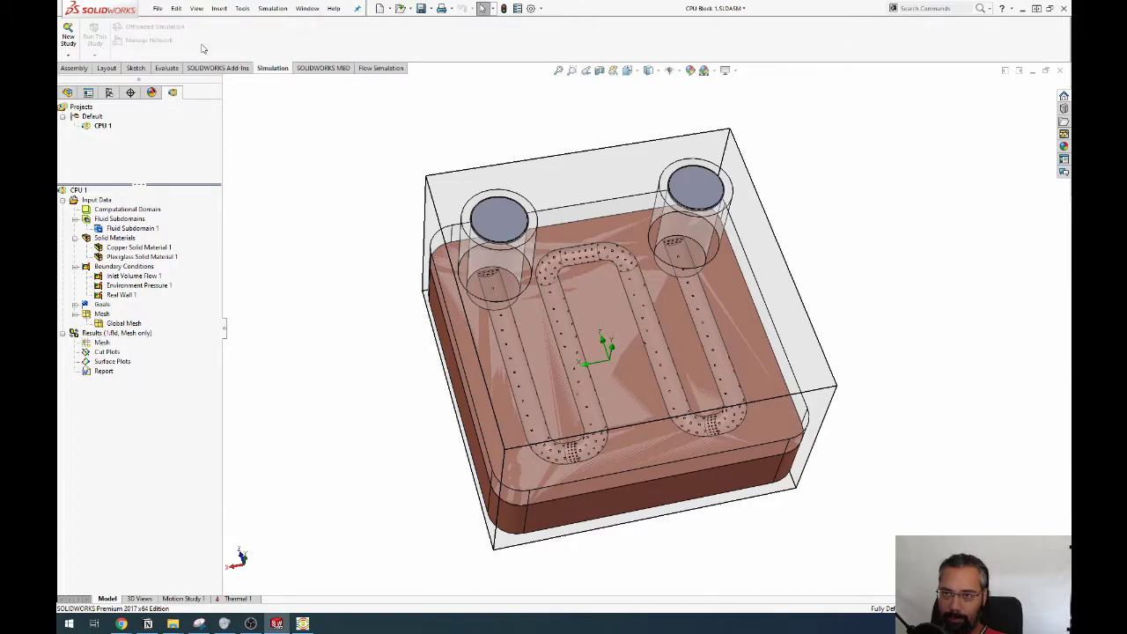
Run the CPU 1 project as a new calculation on this computer with all CPUs, loading the results on completion.
{"action": "scroll", "coordinate": [152, 55], "scroll_direction": "down", "scroll_amount": 2}
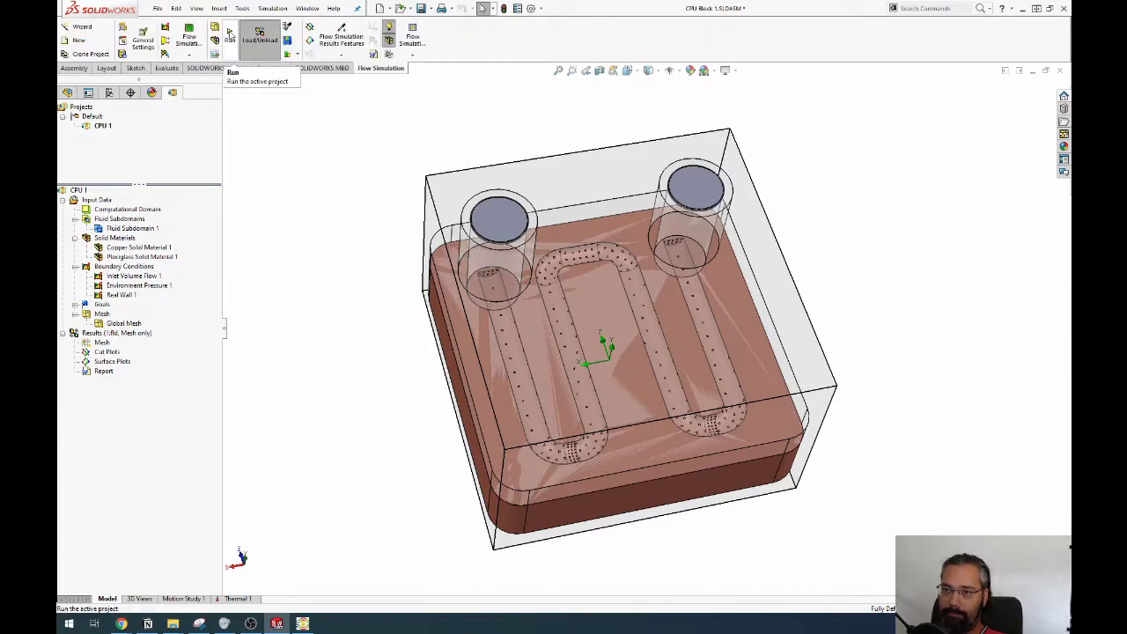
{"action": "left_click", "coordinate": [229, 33]}
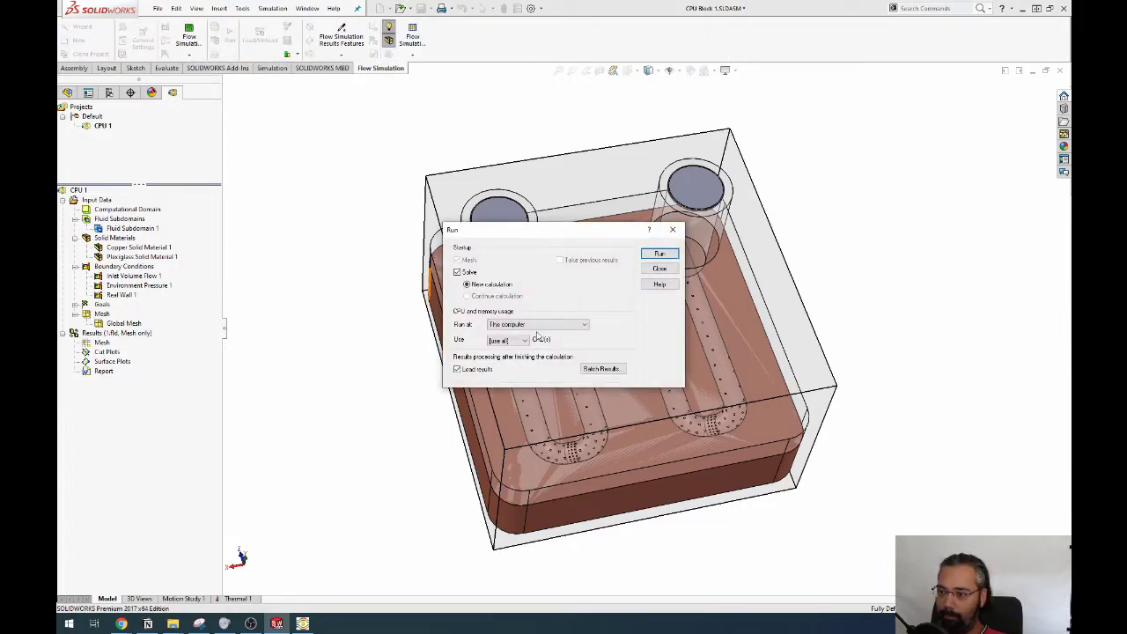
{"action": "left_click", "coordinate": [519, 324]}
{"action": "left_click", "coordinate": [520, 331]}
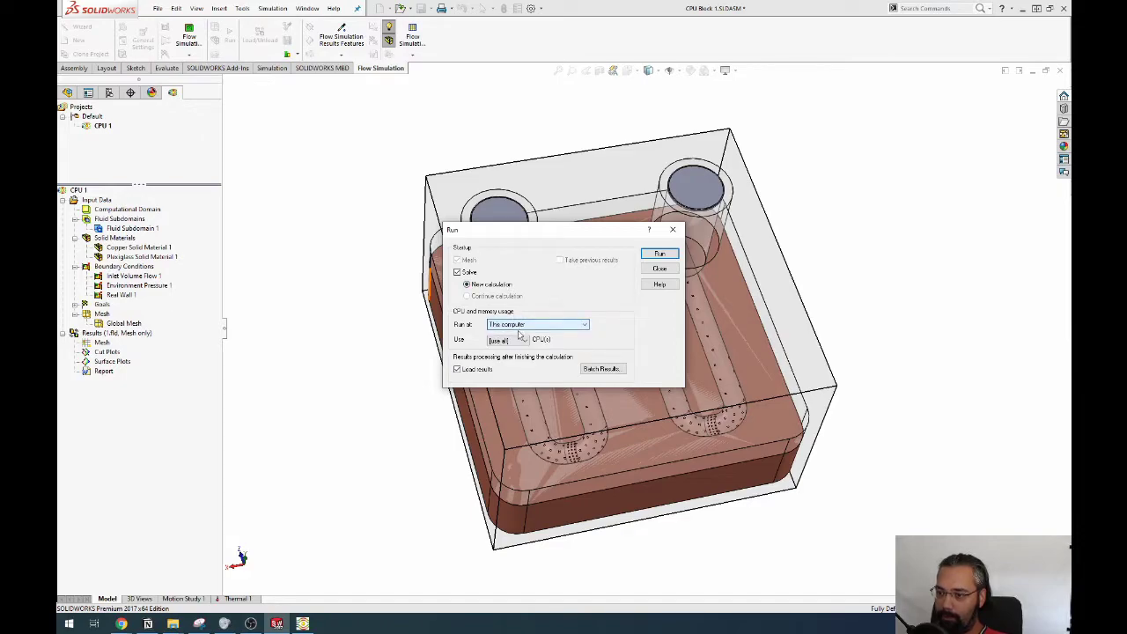
{"action": "left_click", "coordinate": [519, 339]}
{"action": "left_click", "coordinate": [517, 348]}
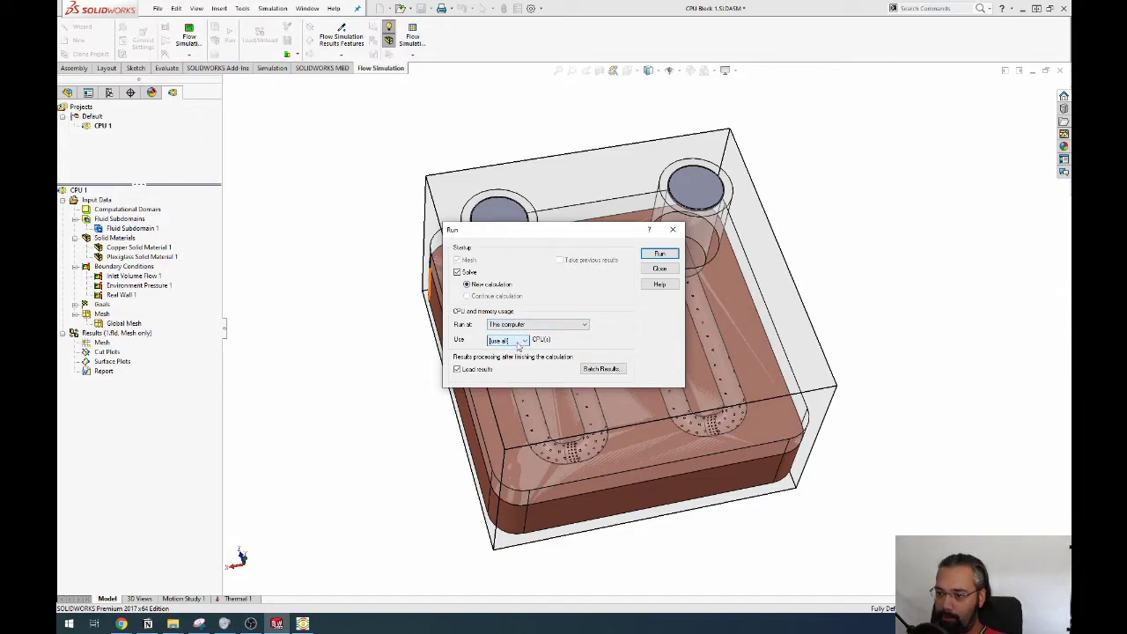
{"action": "left_click", "coordinate": [660, 254]}
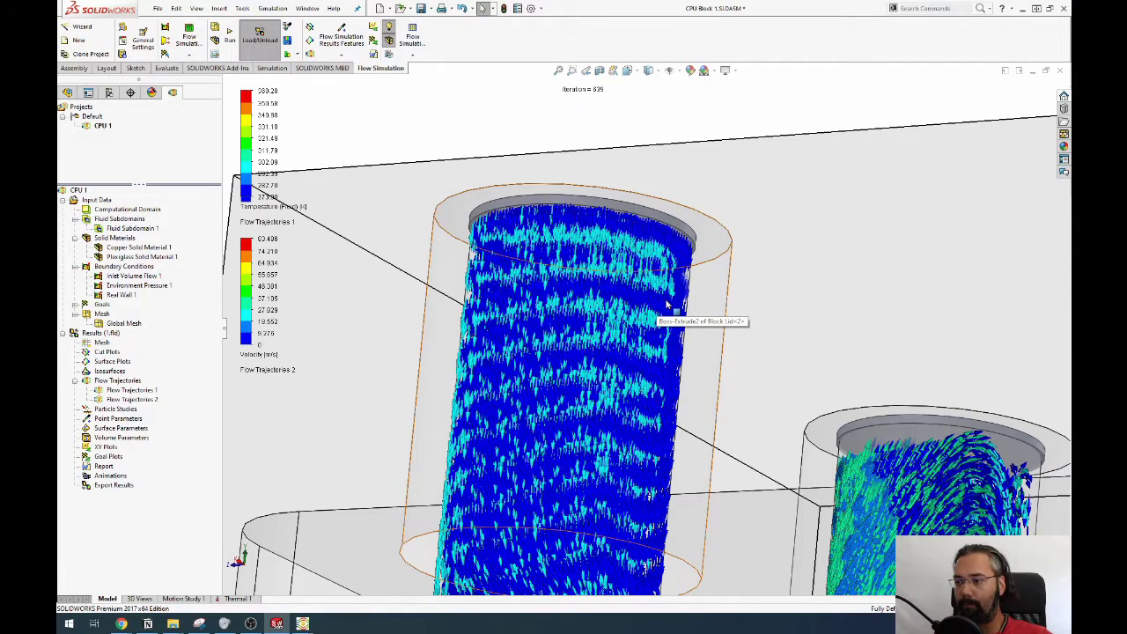
Hide the velocity plot Flow Trajectories 2 so only the fluid temperature trajectories are displayed.
{"action": "scroll", "coordinate": [656, 313], "scroll_direction": "up", "scroll_amount": 3}
{"action": "right_click", "coordinate": [141, 400]}
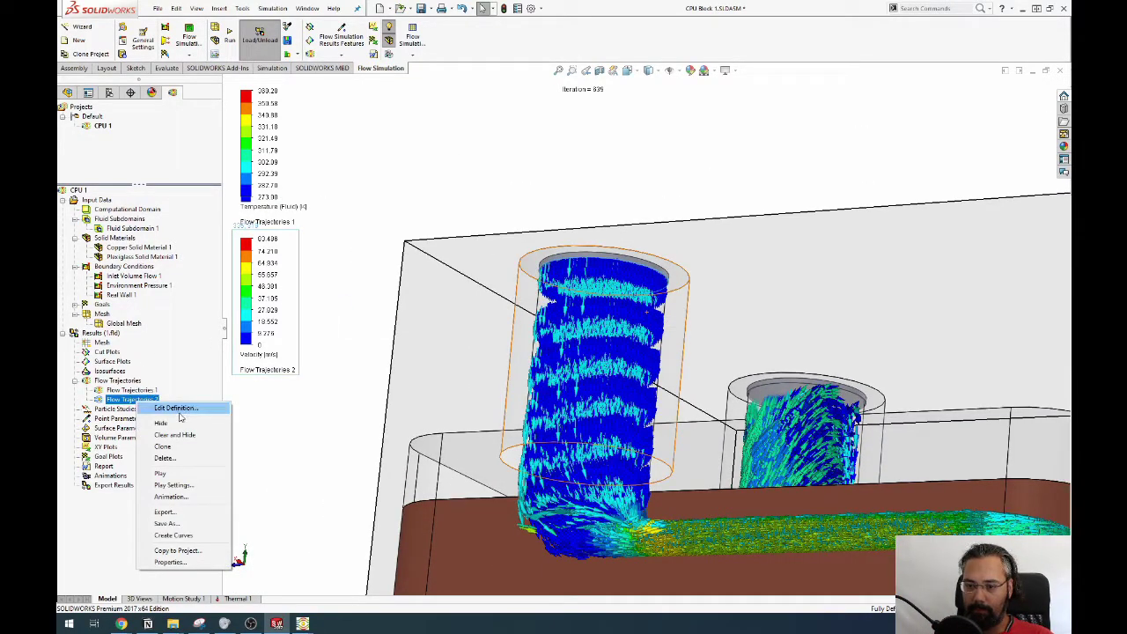
{"action": "left_click", "coordinate": [176, 423]}
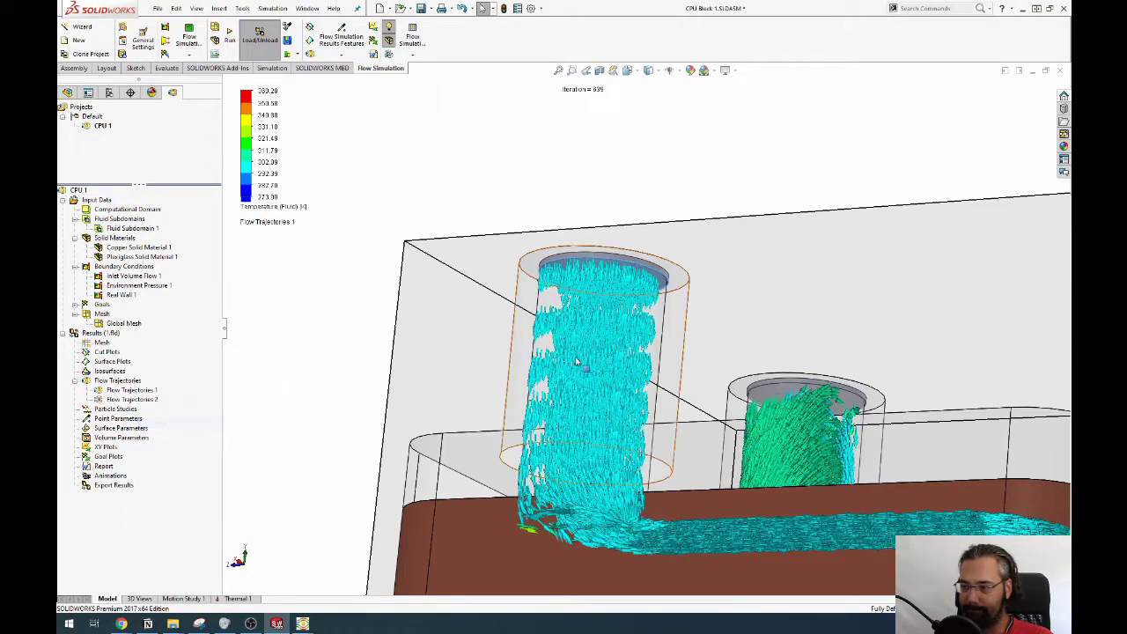
Review the list of global goals and examine the fluid temperature trajectories around both tubes and the channel.
{"action": "middle_click_drag", "start_coordinate": [476, 381], "coordinate": [469, 336]}
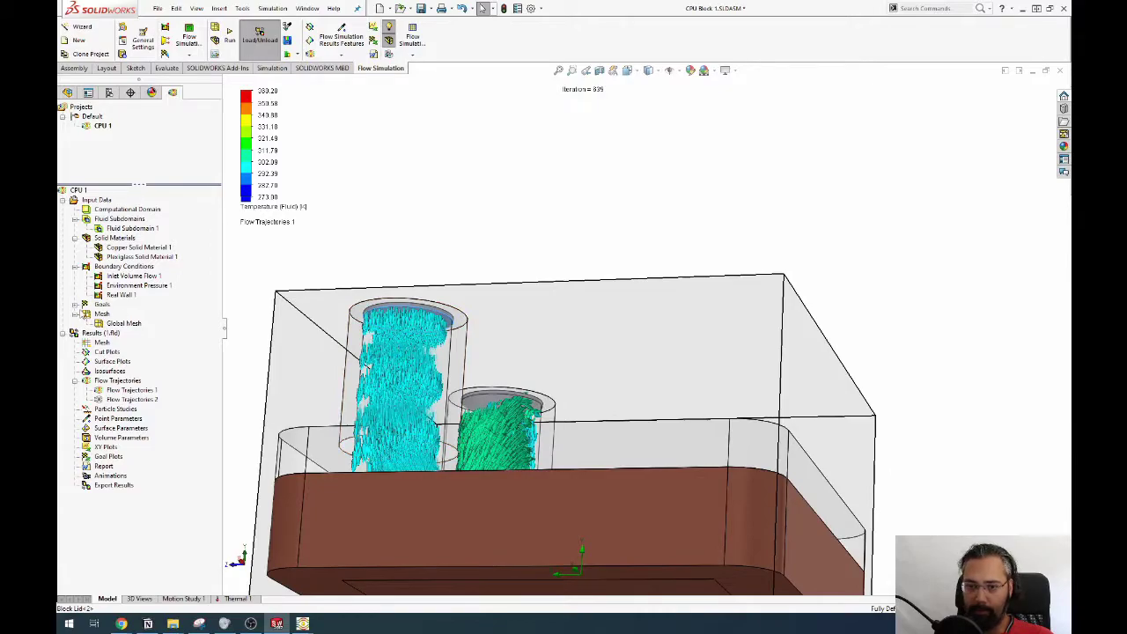
{"action": "left_click", "coordinate": [75, 305]}
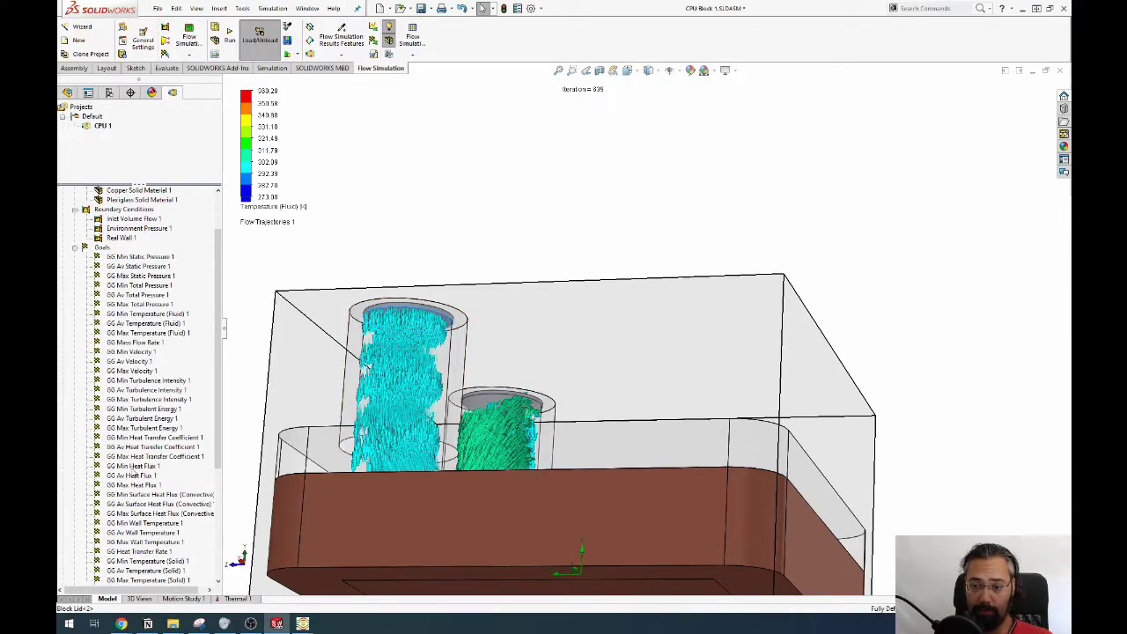
{"action": "scroll", "coordinate": [132, 475], "scroll_direction": "down", "scroll_amount": 1}
{"action": "left_click", "coordinate": [75, 220]}
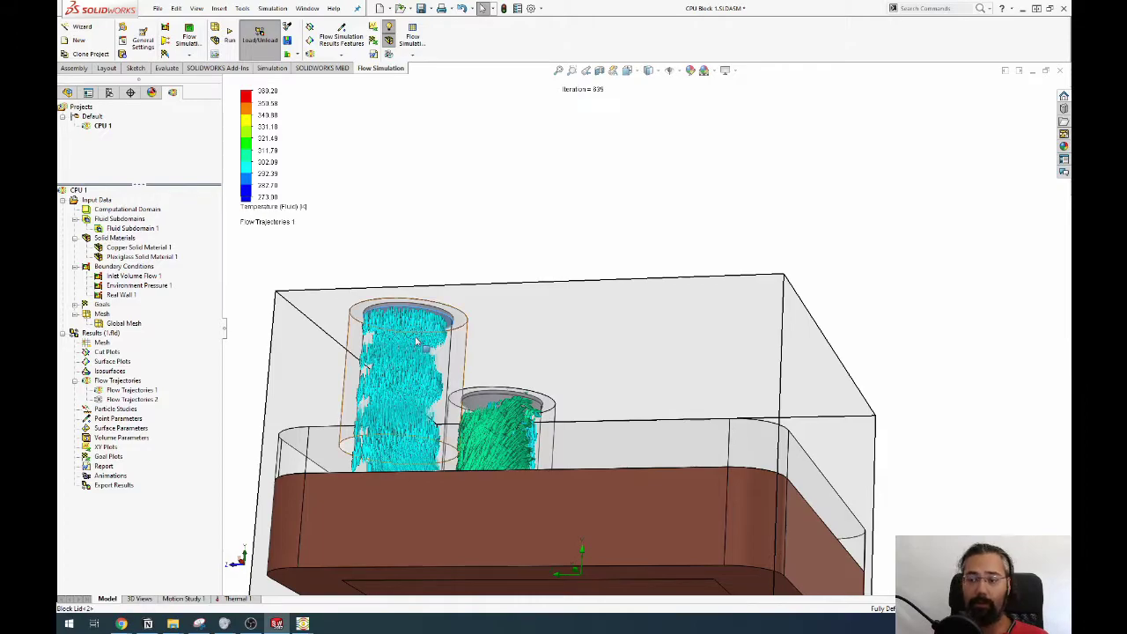
{"action": "middle_click_drag", "start_coordinate": [417, 341], "coordinate": [415, 371]}
{"action": "middle_click_drag", "start_coordinate": [445, 422], "coordinate": [421, 426]}
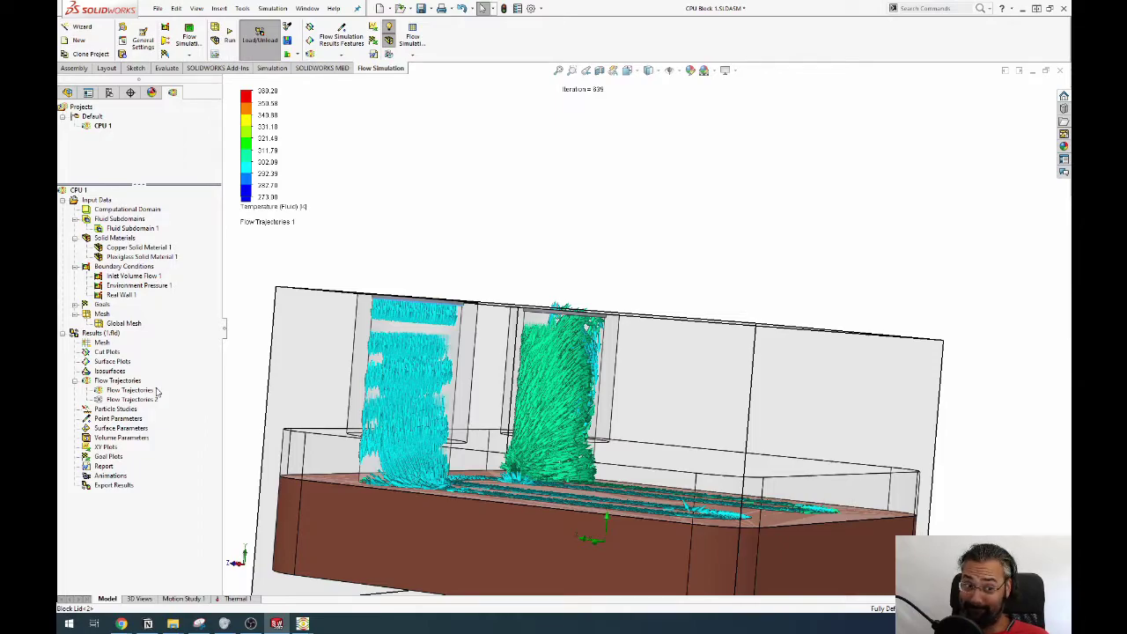
{"action": "middle_click_drag", "start_coordinate": [282, 369], "coordinate": [219, 400]}
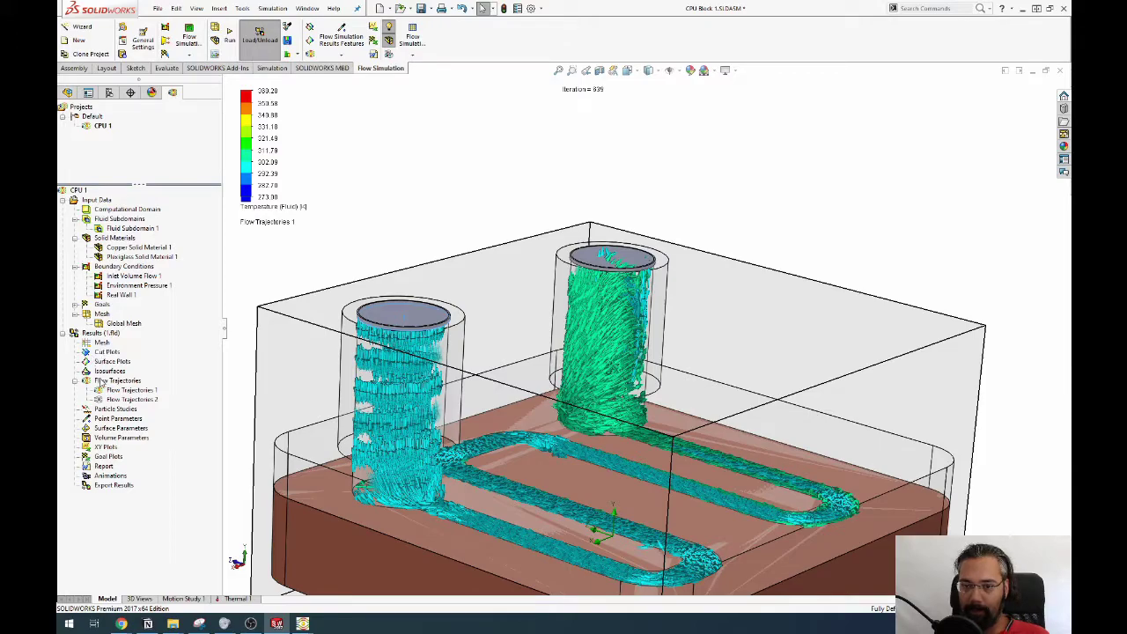
Edit Flow Trajectories 1, replacing its starting plane with the inner face of the lid (LID4) on the cooler tube.
{"action": "right_click", "coordinate": [101, 382]}
{"action": "left_click", "coordinate": [96, 379]}
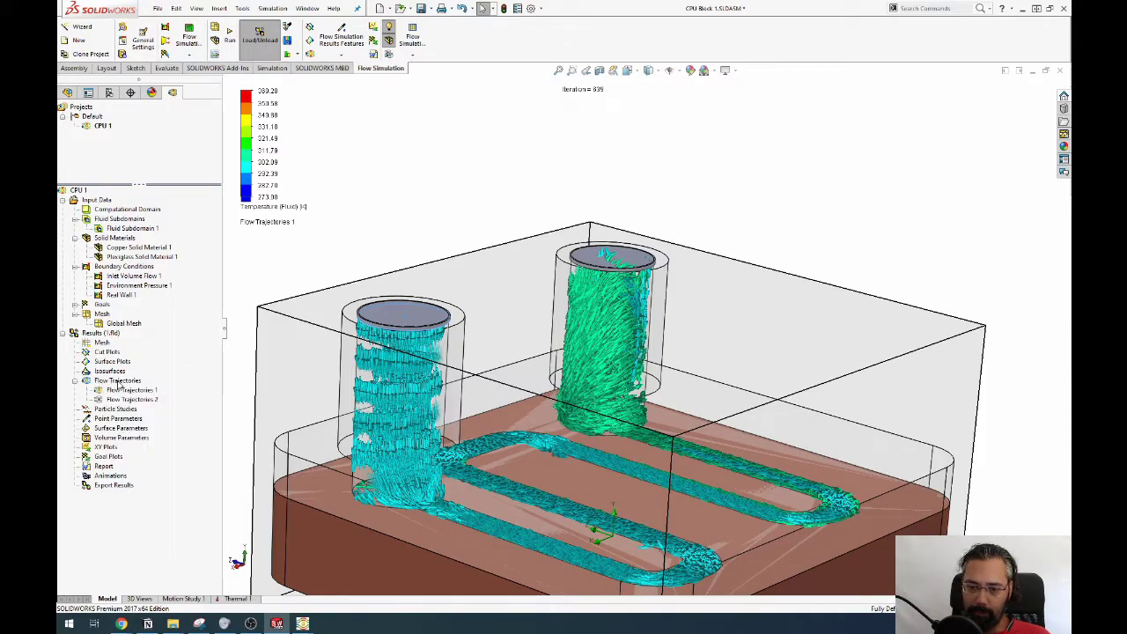
{"action": "right_click", "coordinate": [117, 384]}
{"action": "left_click", "coordinate": [145, 388]}
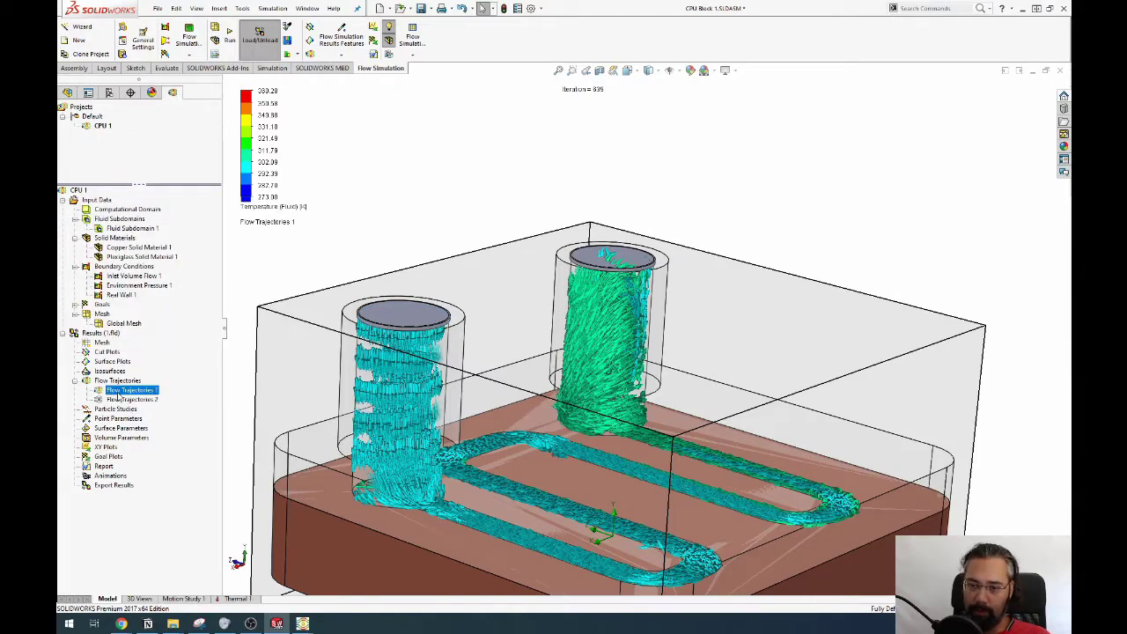
{"action": "right_click", "coordinate": [117, 394]}
{"action": "left_click", "coordinate": [140, 401]}
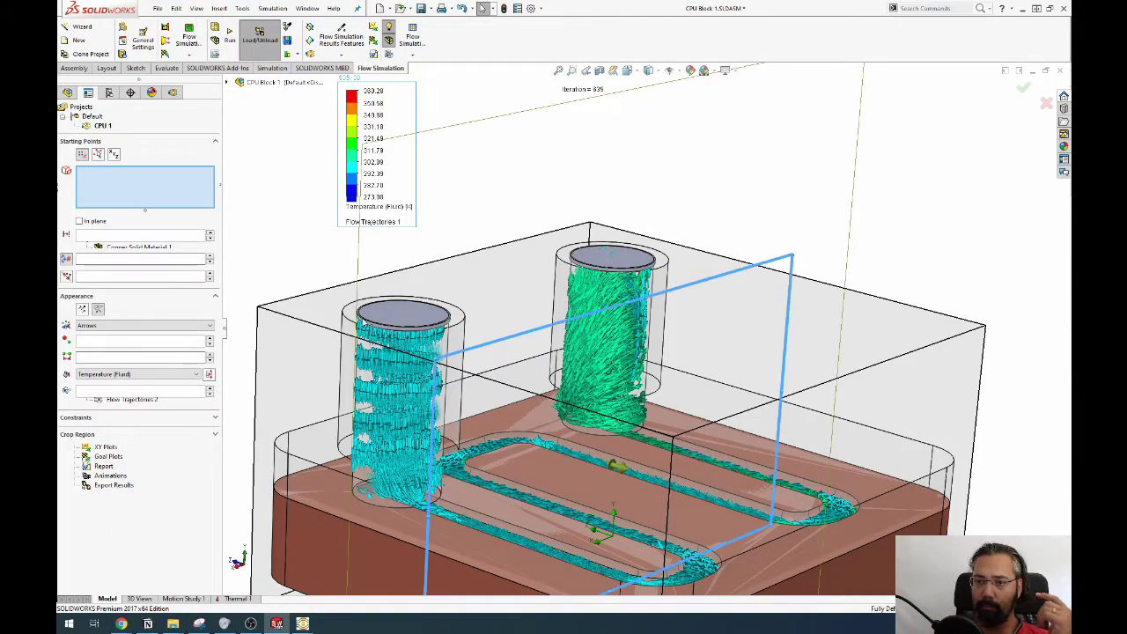
{"action": "middle_click_drag", "start_coordinate": [397, 328], "coordinate": [363, 288]}
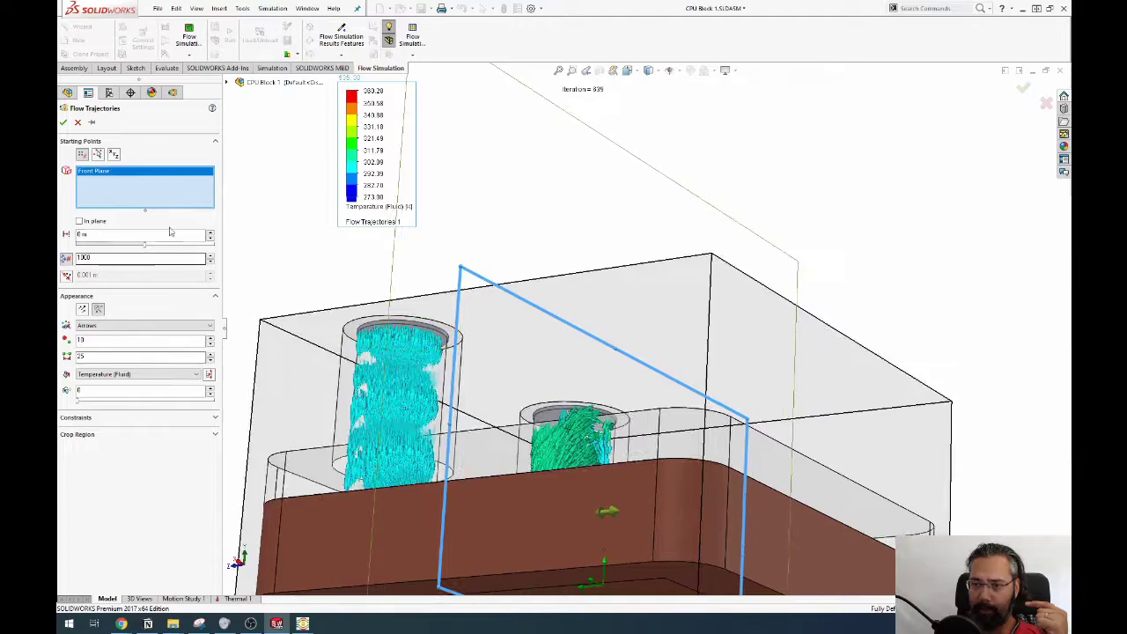
{"action": "key", "text": "Delete"}
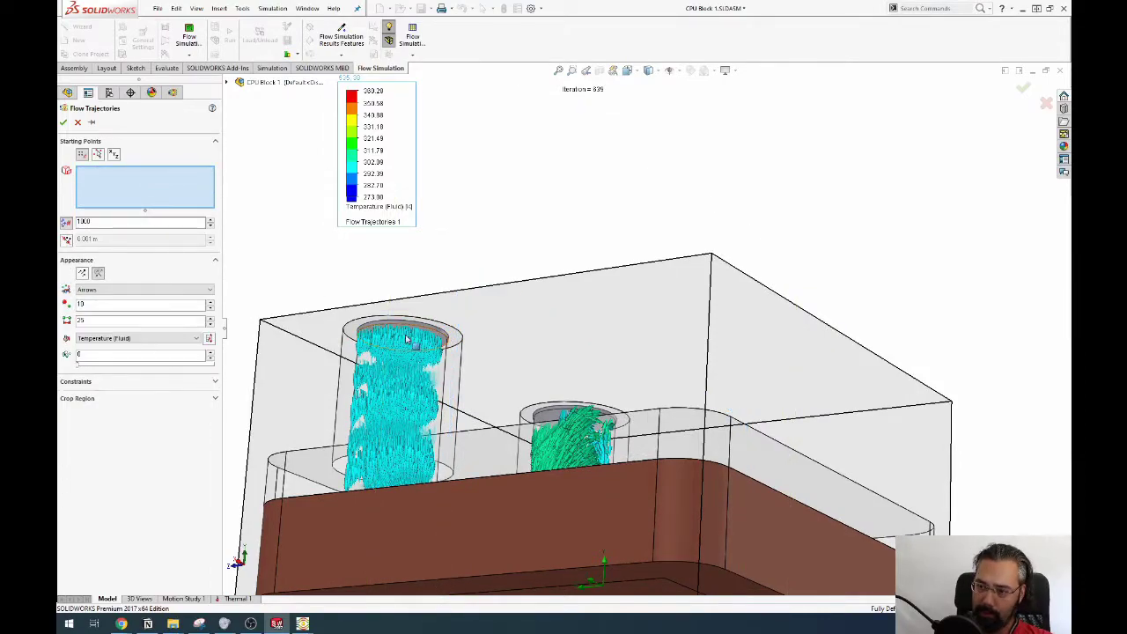
{"action": "left_click", "coordinate": [435, 346]}
{"action": "middle_click_drag", "start_coordinate": [435, 346], "coordinate": [245, 347]}
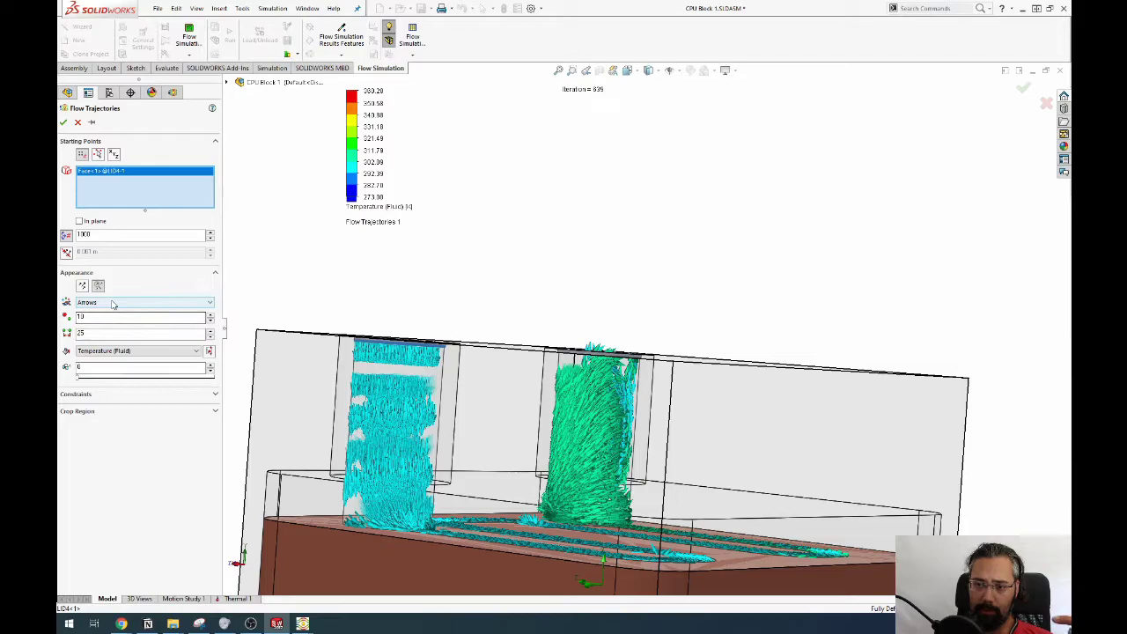
{"action": "left_click", "coordinate": [64, 123]}
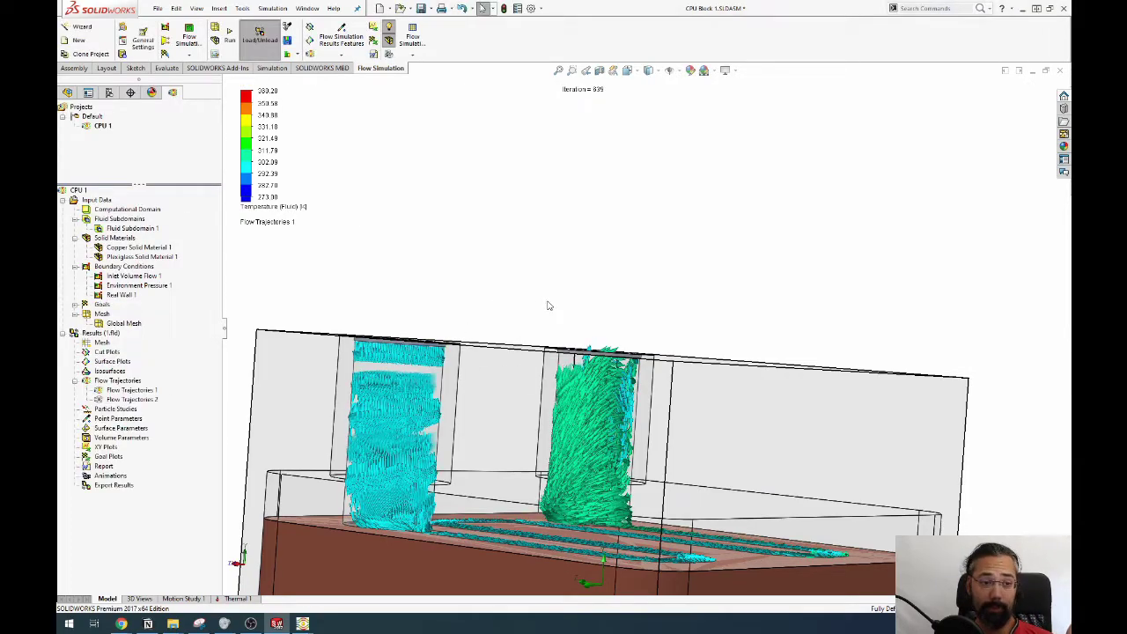
Examine the temperature trajectories inside the cooler tube and where the flow enters the copper block's channel.
{"action": "middle_click_drag", "start_coordinate": [507, 407], "coordinate": [352, 518]}
{"action": "scroll", "coordinate": [352, 518], "scroll_direction": "up", "scroll_amount": 5}
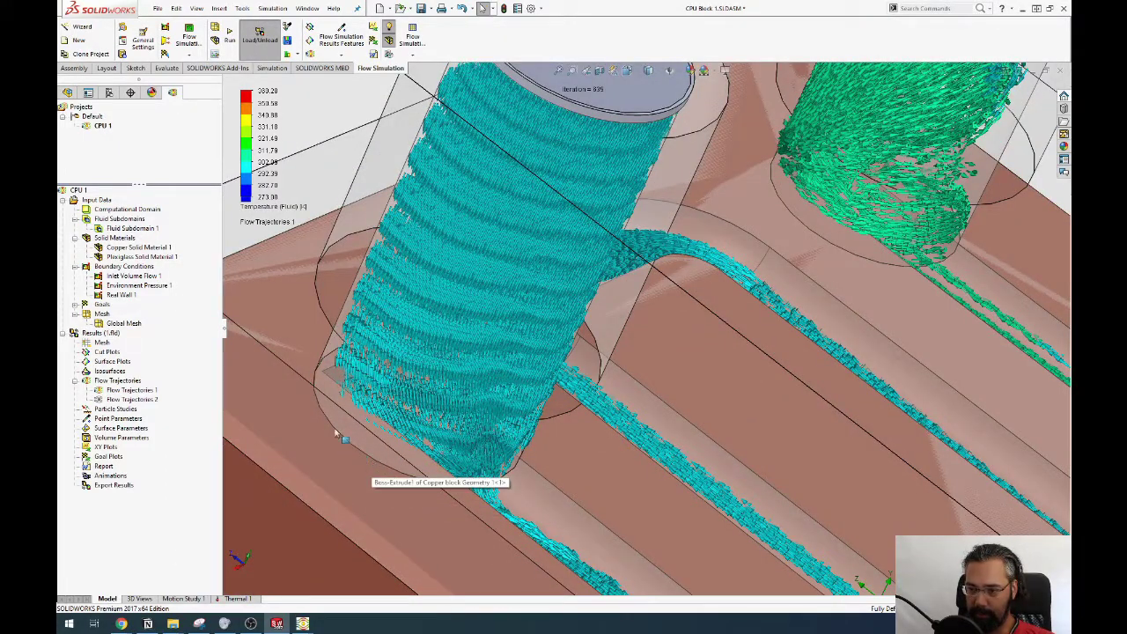
{"action": "scroll", "coordinate": [326, 380], "scroll_direction": "up", "scroll_amount": 2}
{"action": "middle_click_drag", "start_coordinate": [326, 380], "coordinate": [440, 345]}
{"action": "scroll", "coordinate": [502, 403], "scroll_direction": "up", "scroll_amount": 1}
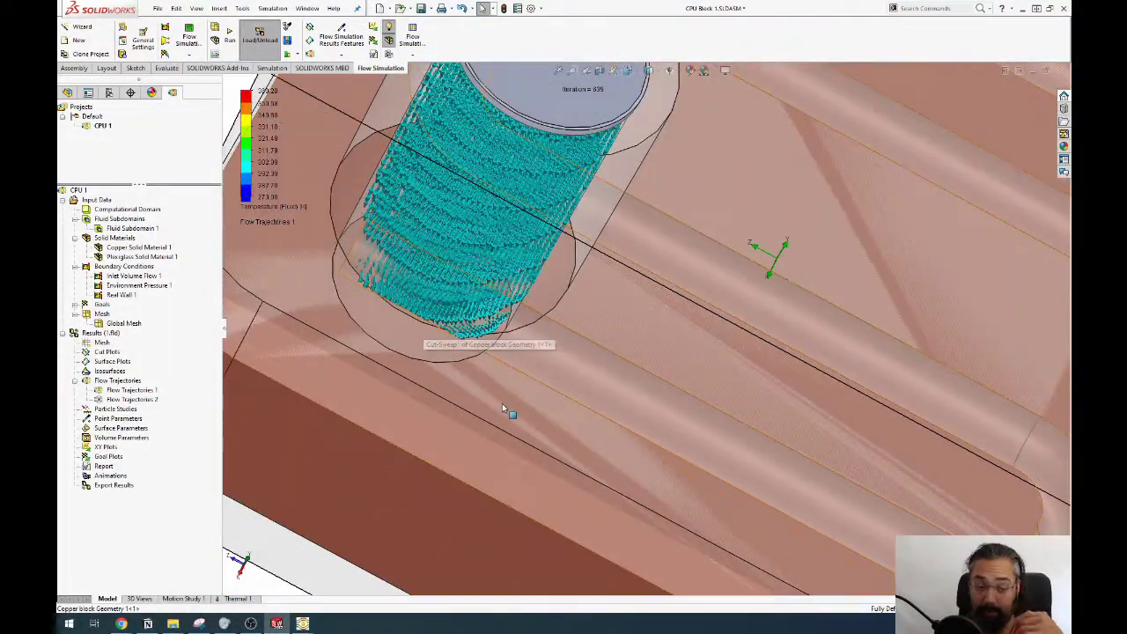
{"action": "scroll", "coordinate": [568, 403], "scroll_direction": "up", "scroll_amount": 3}
{"action": "middle_click_drag", "start_coordinate": [569, 402], "coordinate": [466, 428]}
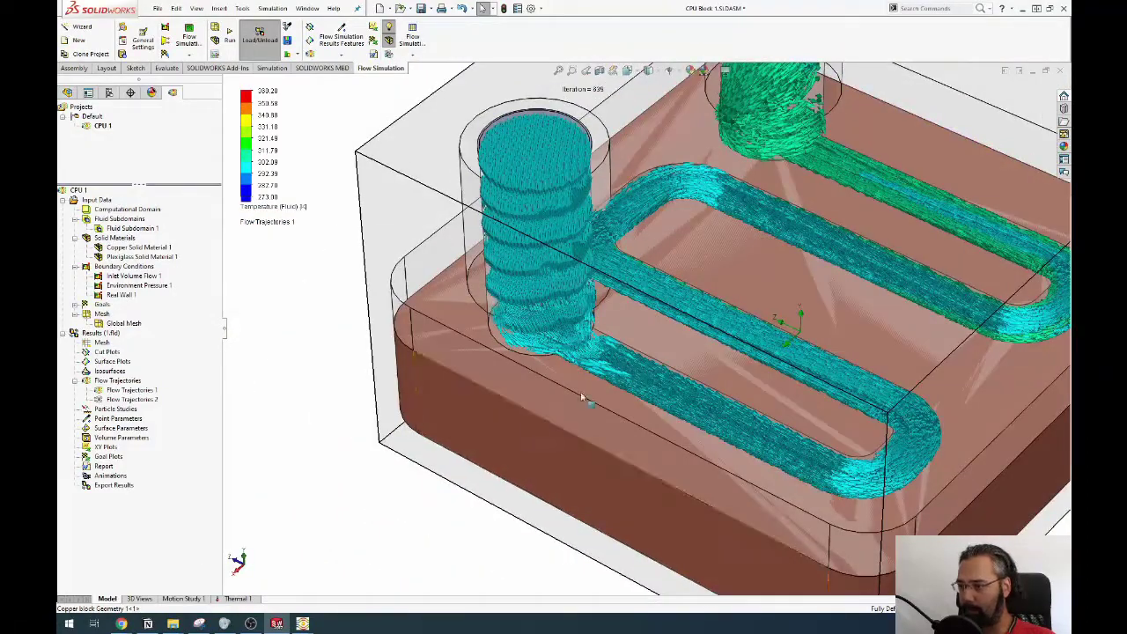
{"action": "scroll", "coordinate": [628, 376], "scroll_direction": "down", "scroll_amount": 6}
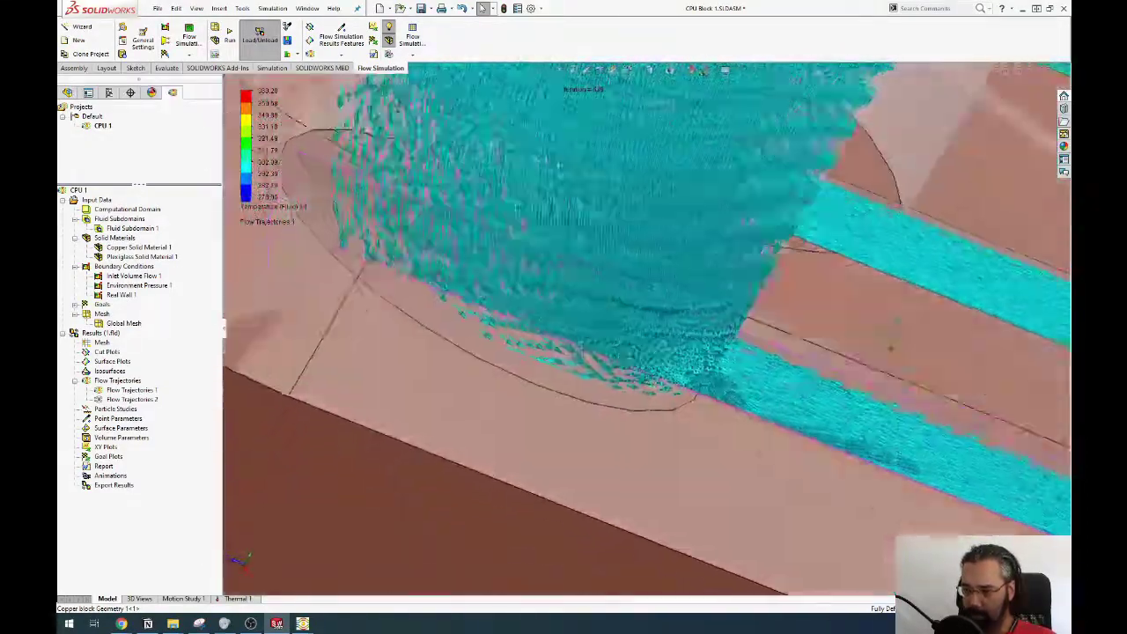
{"action": "middle_click_drag", "start_coordinate": [628, 376], "coordinate": [748, 378]}
{"action": "middle_click_drag", "start_coordinate": [572, 500], "coordinate": [516, 551]}
{"action": "scroll", "coordinate": [636, 395], "scroll_direction": "up", "scroll_amount": 3}
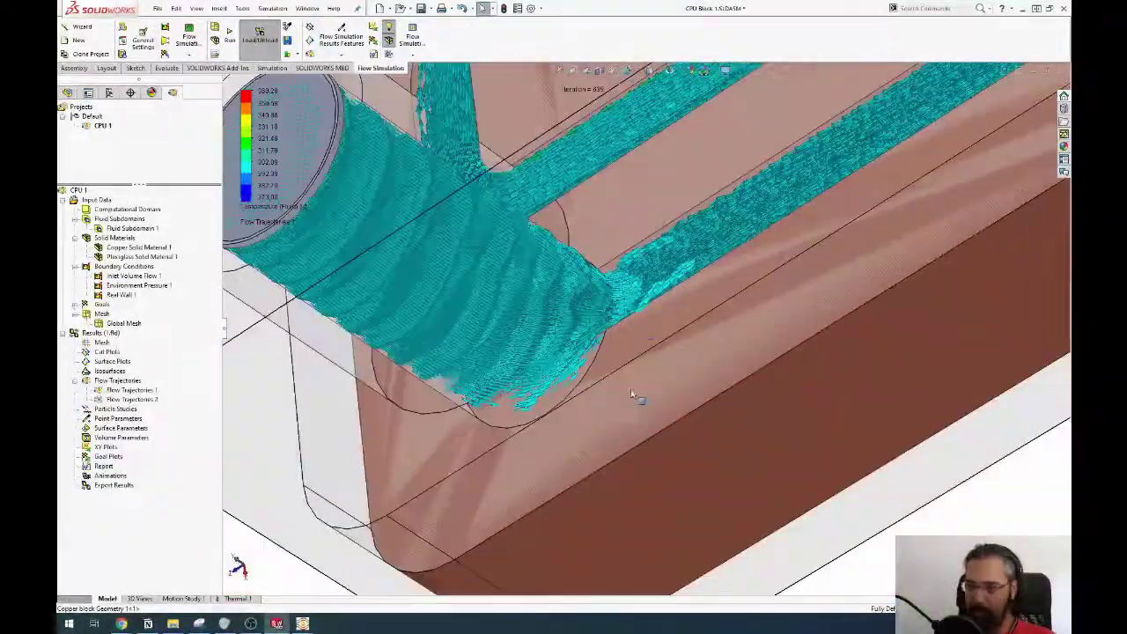
{"action": "middle_click_drag", "start_coordinate": [622, 339], "coordinate": [373, 293], "text": "ctrl"}
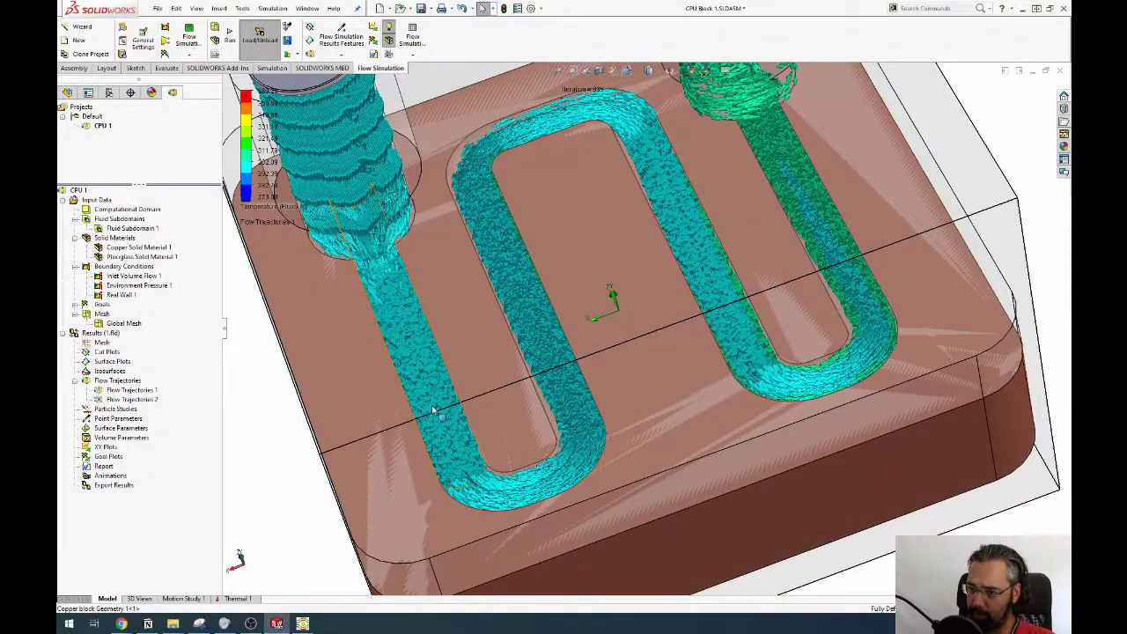
Examine how closely the temperature trajectories follow the channel walls around the first bend and along the straight runs.
{"action": "scroll", "coordinate": [433, 409], "scroll_direction": "down", "scroll_amount": 10}
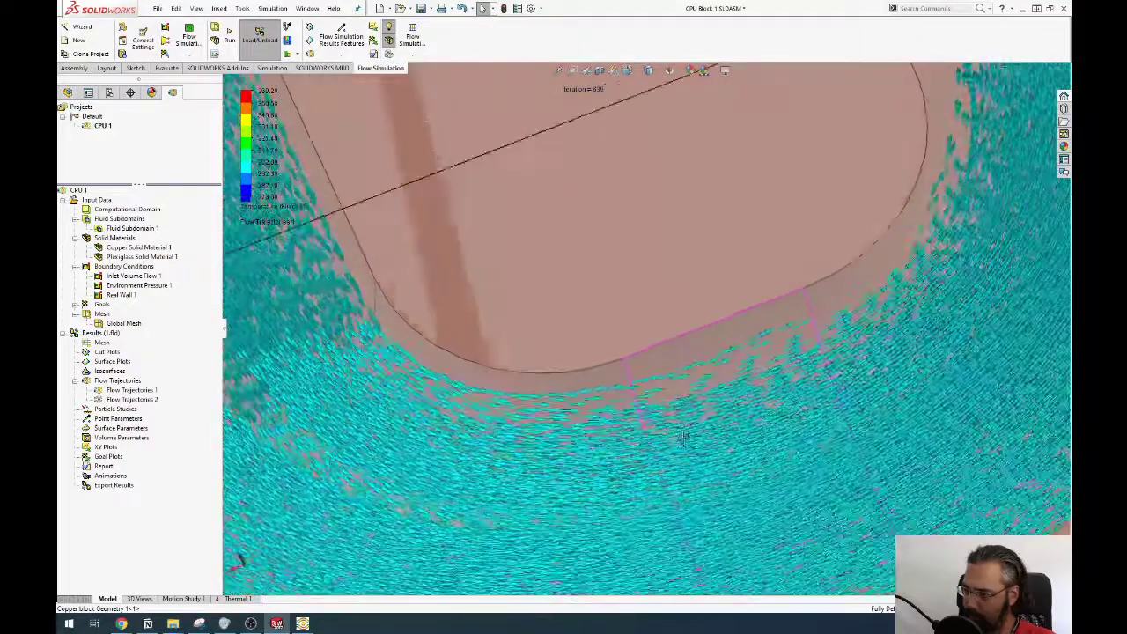
{"action": "middle_click_drag", "start_coordinate": [683, 438], "coordinate": [702, 500]}
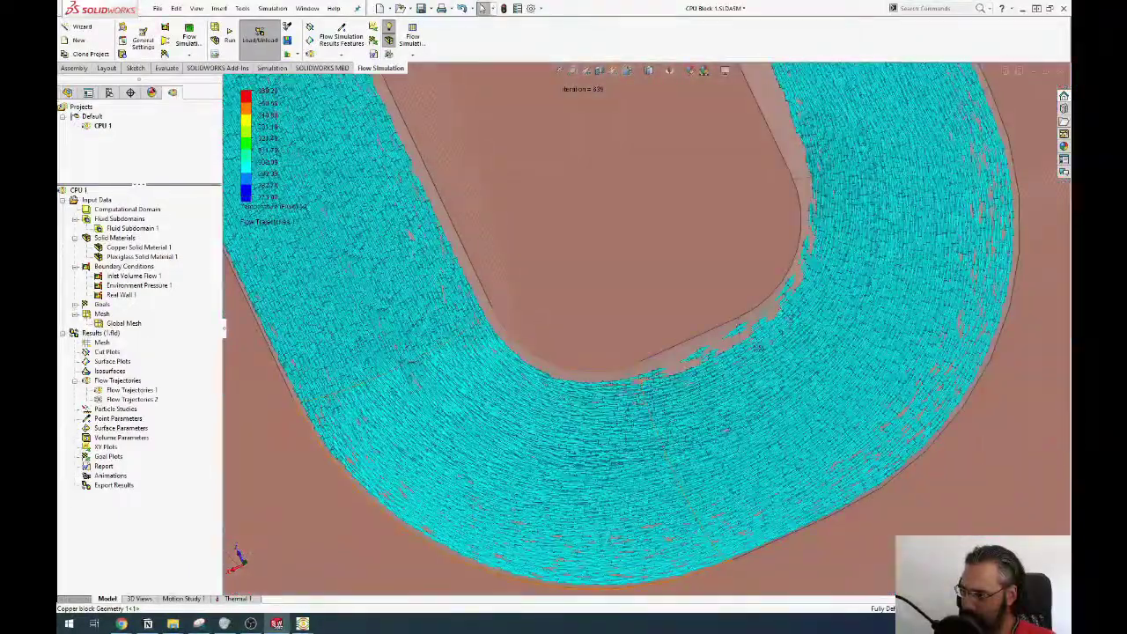
{"action": "scroll", "coordinate": [667, 297], "scroll_direction": "down", "scroll_amount": 3}
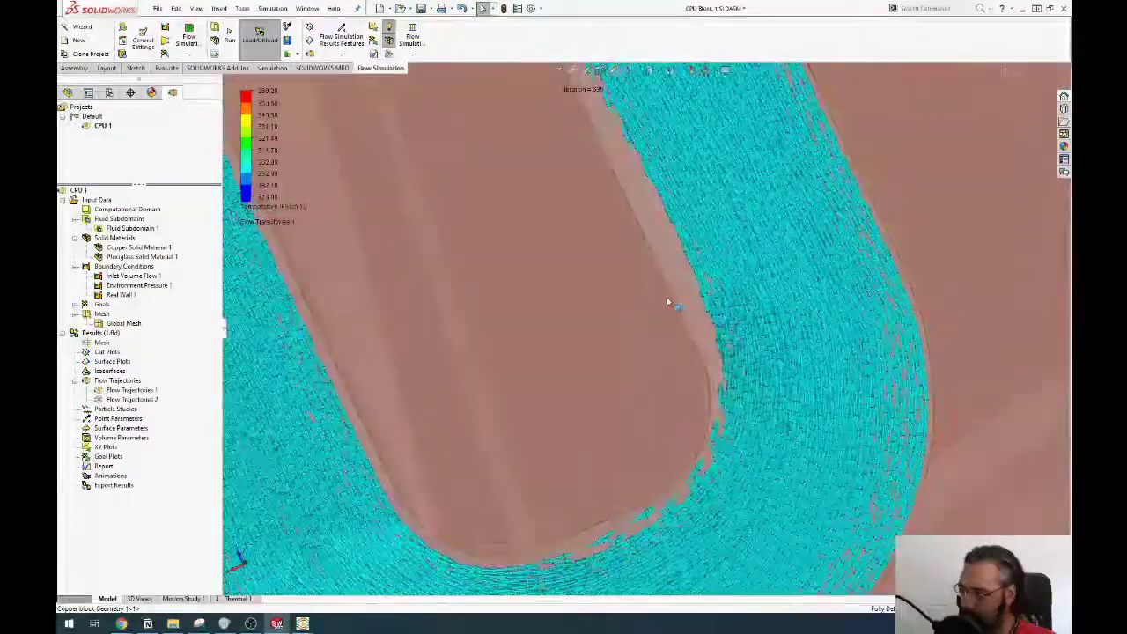
{"action": "scroll", "coordinate": [727, 393], "scroll_direction": "down", "scroll_amount": 4}
{"action": "scroll", "coordinate": [662, 292], "scroll_direction": "up", "scroll_amount": 8}
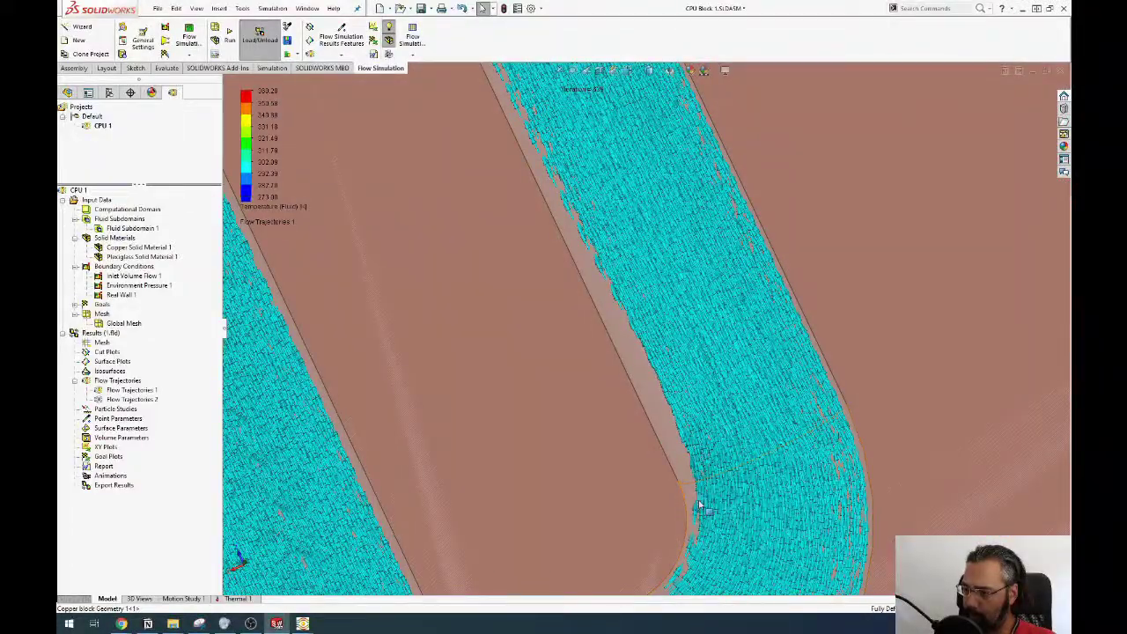
{"action": "scroll", "coordinate": [689, 475], "scroll_direction": "up", "scroll_amount": 6}
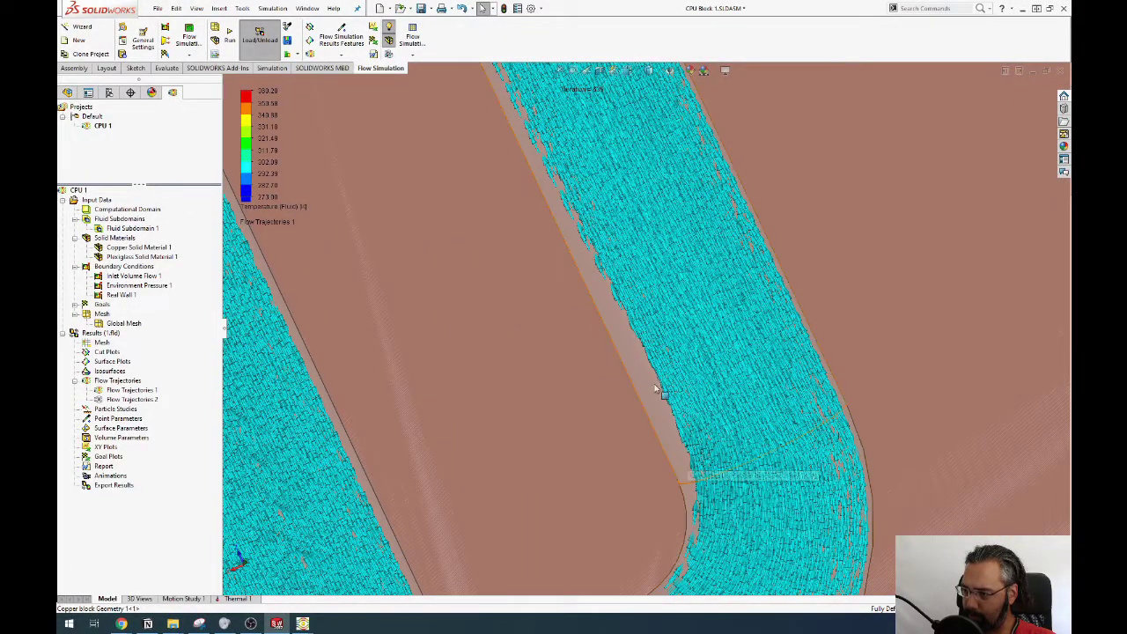
{"action": "scroll", "coordinate": [720, 367], "scroll_direction": "down", "scroll_amount": 8}
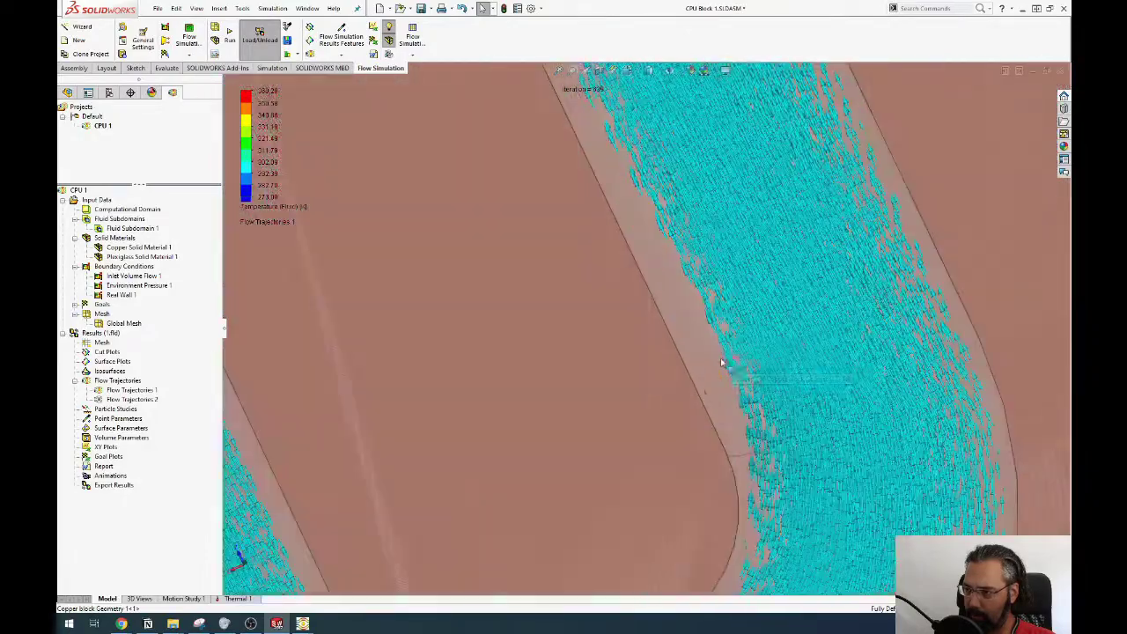
{"action": "scroll", "coordinate": [718, 370], "scroll_direction": "up", "scroll_amount": 9}
{"action": "scroll", "coordinate": [560, 230], "scroll_direction": "down", "scroll_amount": 4}
{"action": "scroll", "coordinate": [581, 242], "scroll_direction": "up", "scroll_amount": 4}
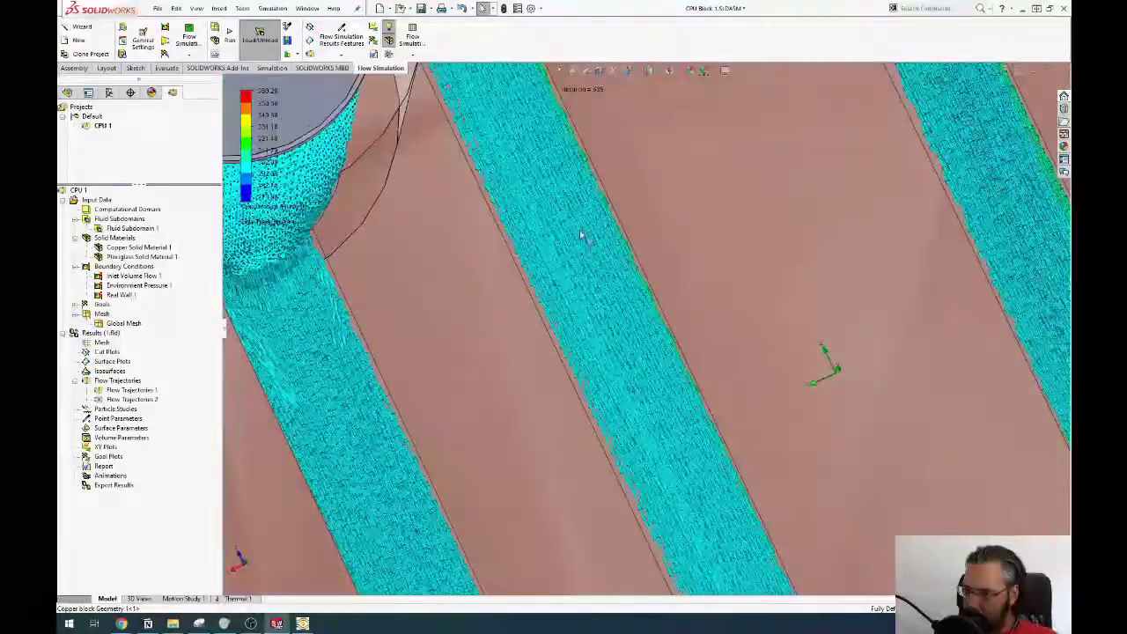
Examine the temperature trajectories around the channel bends, along the straight runs and inside both tubes.
{"action": "scroll", "coordinate": [607, 300], "scroll_direction": "down", "scroll_amount": 6}
{"action": "scroll", "coordinate": [614, 306], "scroll_direction": "up", "scroll_amount": 4}
{"action": "scroll", "coordinate": [681, 211], "scroll_direction": "down", "scroll_amount": 4}
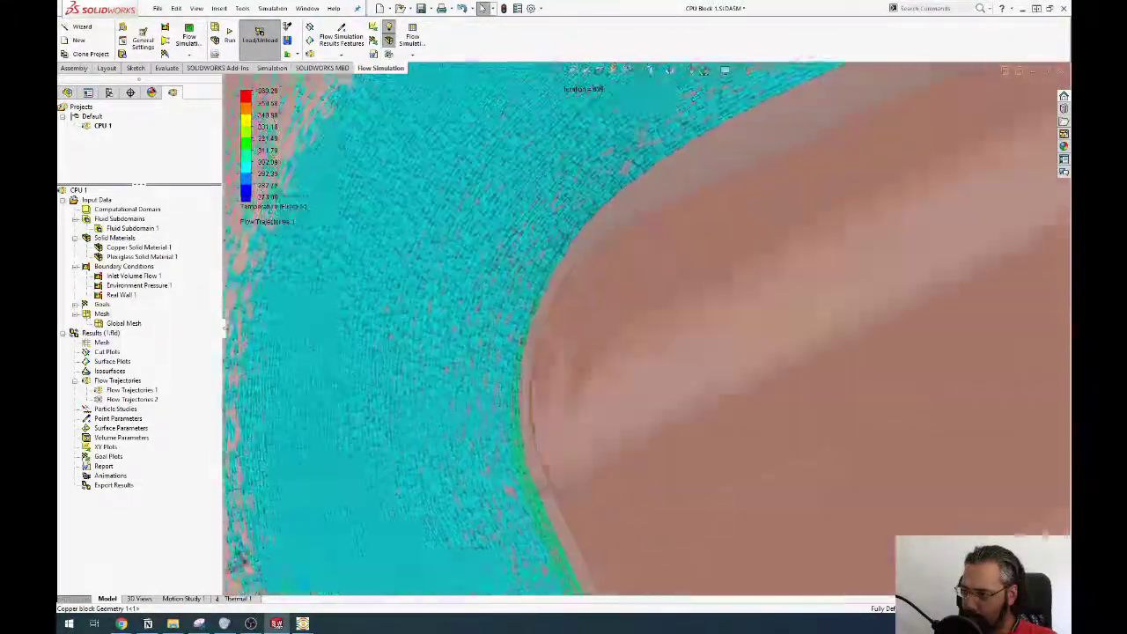
{"action": "scroll", "coordinate": [706, 324], "scroll_direction": "up", "scroll_amount": 3}
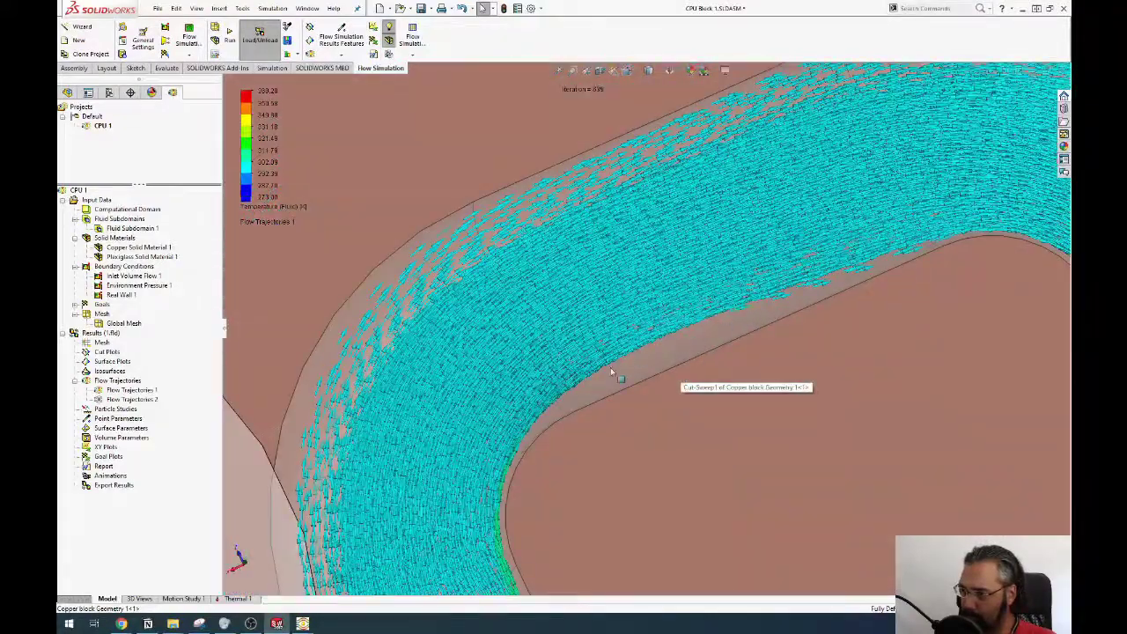
{"action": "middle_click_drag", "start_coordinate": [664, 335], "coordinate": [647, 254]}
{"action": "middle_click_drag", "start_coordinate": [689, 388], "coordinate": [626, 243]}
{"action": "middle_click_drag", "start_coordinate": [599, 364], "coordinate": [225, 422]}
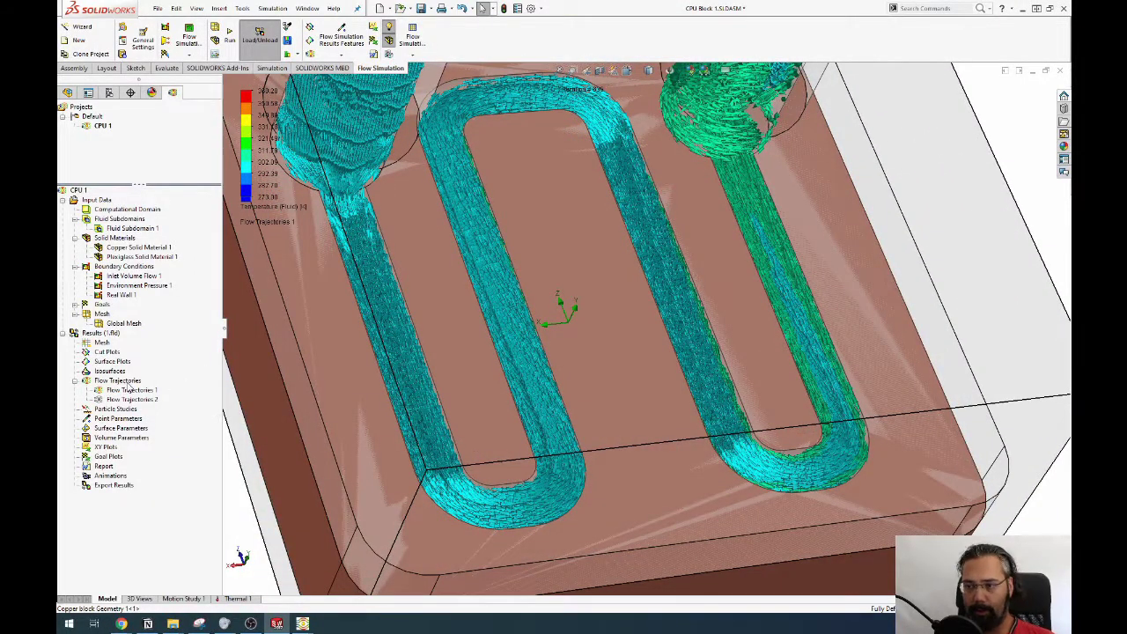
{"action": "scroll", "coordinate": [605, 370], "scroll_direction": "up", "scroll_amount": 3}
{"action": "middle_click_drag", "start_coordinate": [605, 371], "coordinate": [572, 274]}
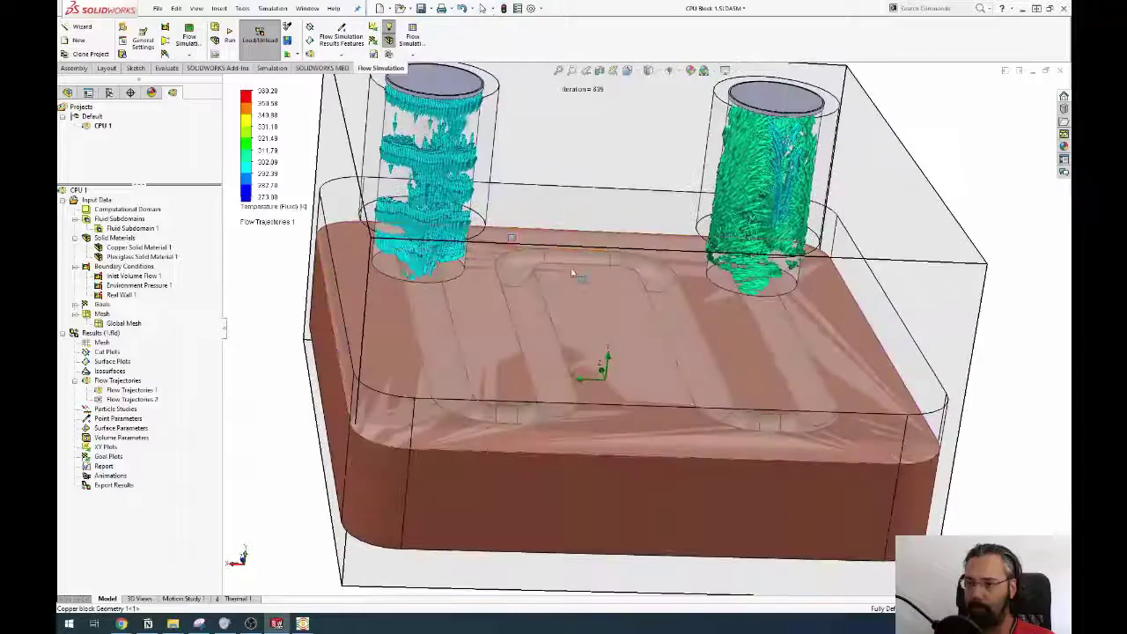
{"action": "middle_click_drag", "start_coordinate": [488, 238], "coordinate": [511, 325], "text": "ctrl"}
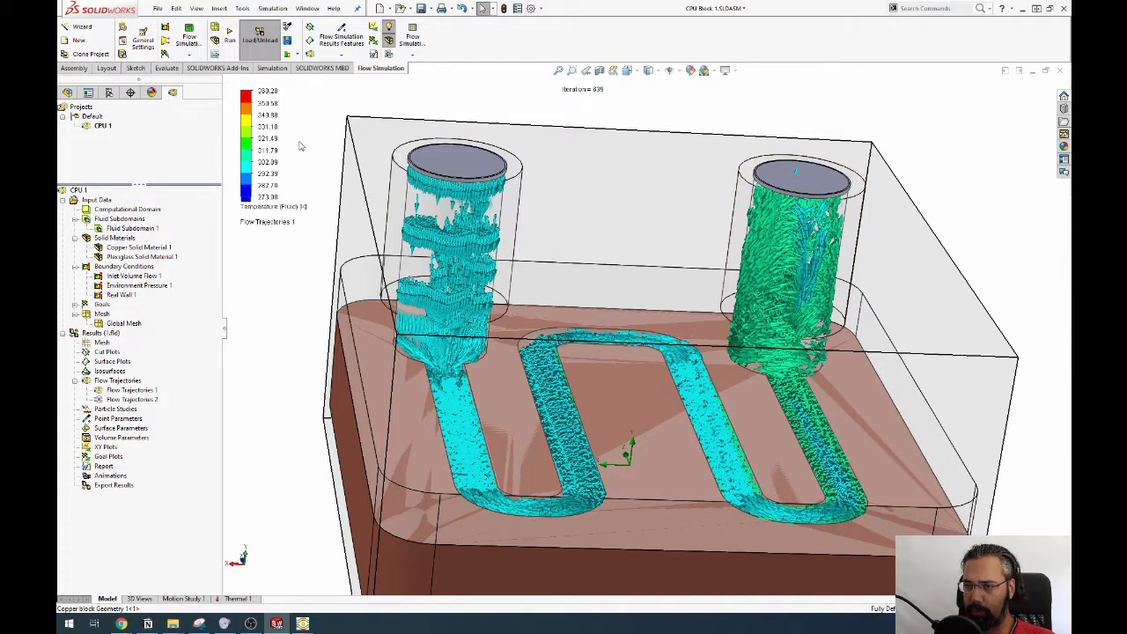
Switch to Calculator, subtract 273 from 320 to convert the kelvin temperature to Celsius, and close it.
{"action": "key", "text": "super"}
{"action": "type", "text": "בשךב"}
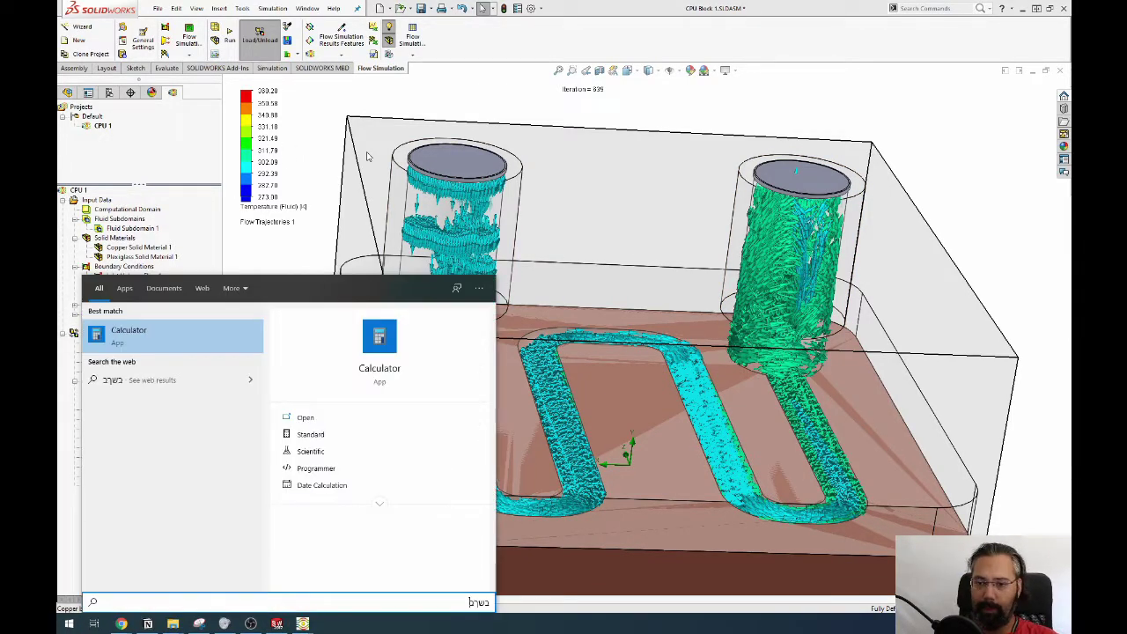
{"action": "key", "text": "Return"}
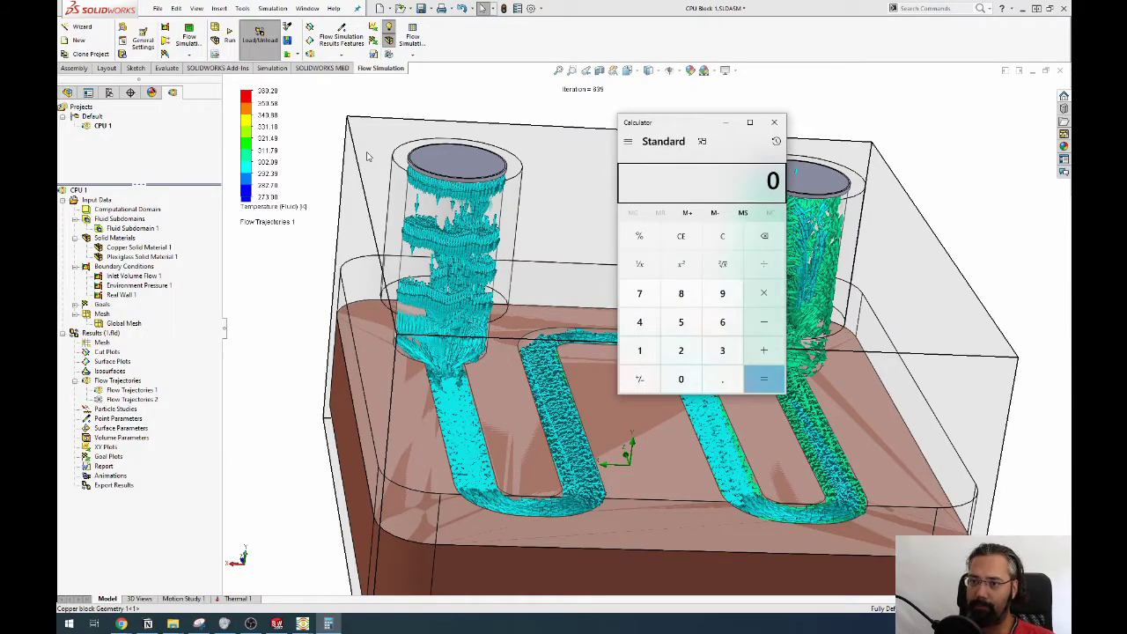
{"action": "type", "text": "34"}
{"action": "key", "text": "BackSpace"}
{"action": "type", "text": "20"}
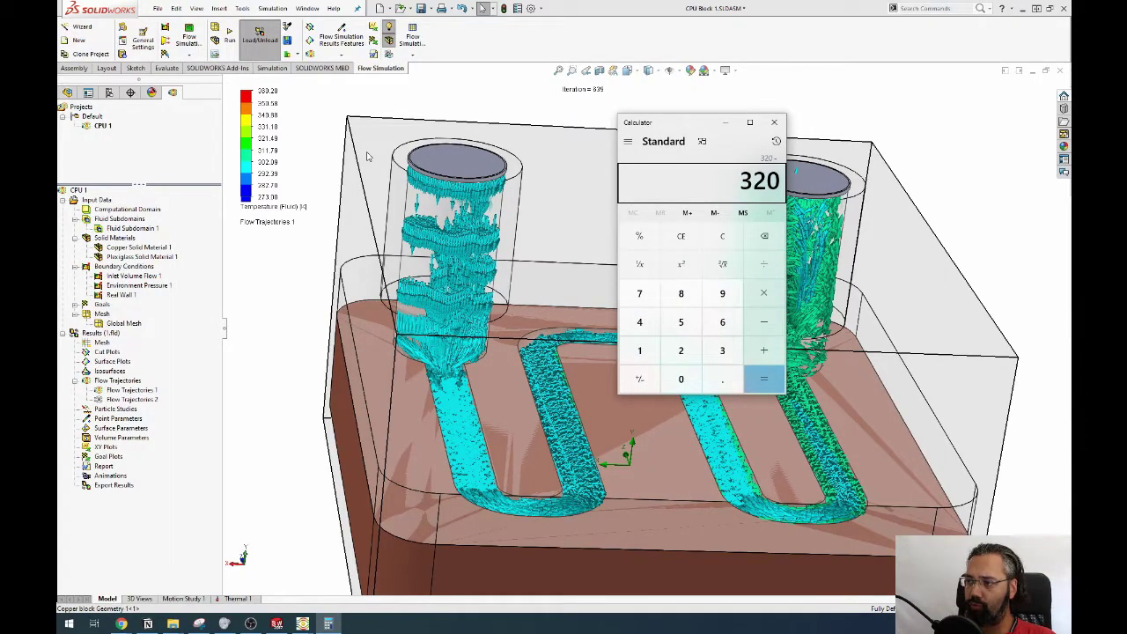
{"action": "type", "text": "273"}
{"action": "key", "text": "Return"}
{"action": "key", "text": "alt+F4"}
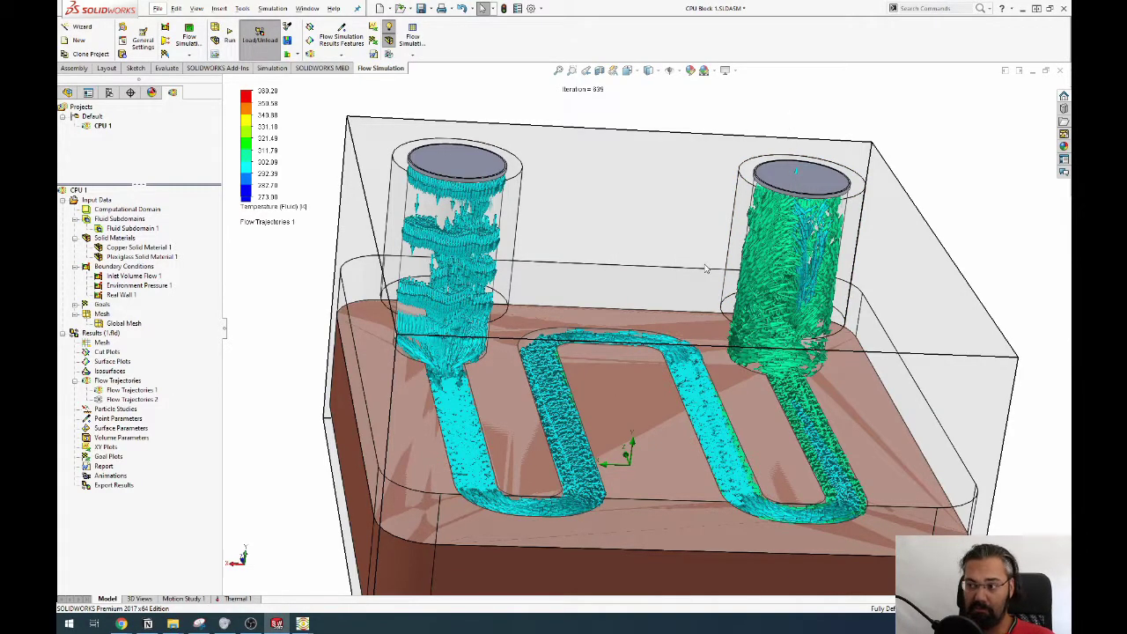
Examine the temperature trajectories from the side and above, comparing the cooler tube with the warmer one.
{"action": "middle_click_drag", "start_coordinate": [705, 269], "coordinate": [669, 328]}
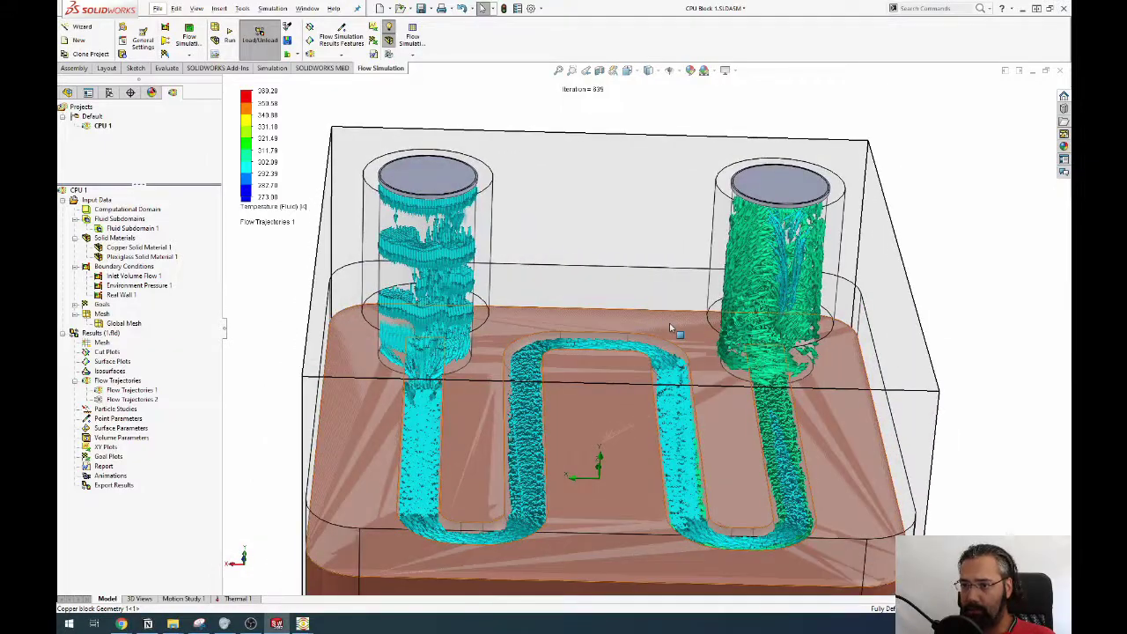
{"action": "middle_click_drag", "start_coordinate": [440, 290], "coordinate": [534, 324]}
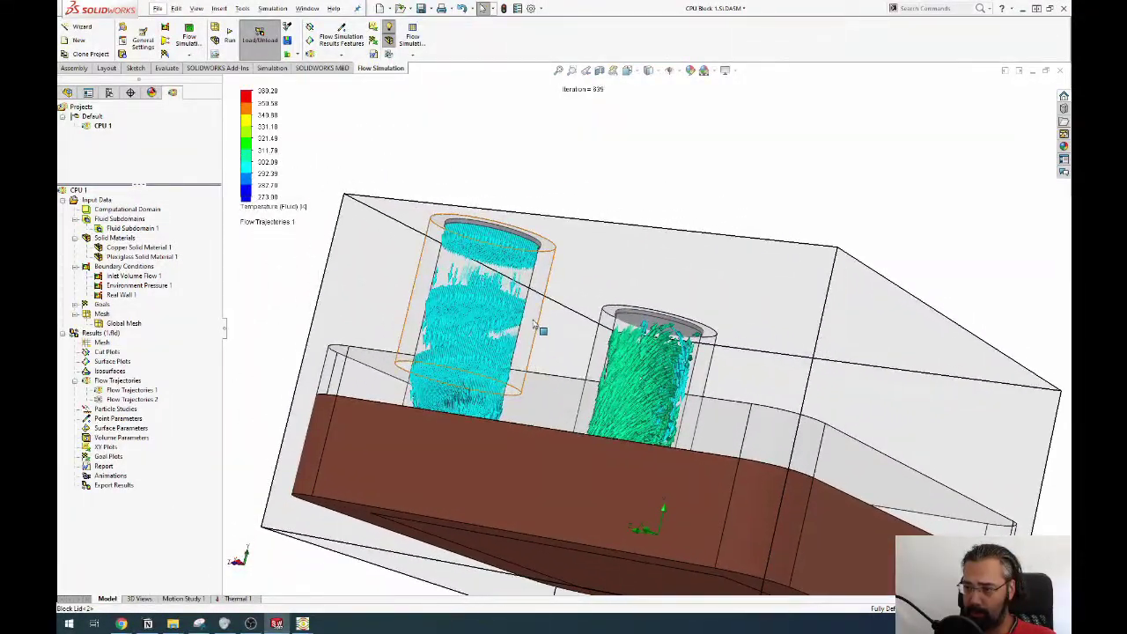
{"action": "scroll", "coordinate": [546, 269], "scroll_direction": "up", "scroll_amount": 5}
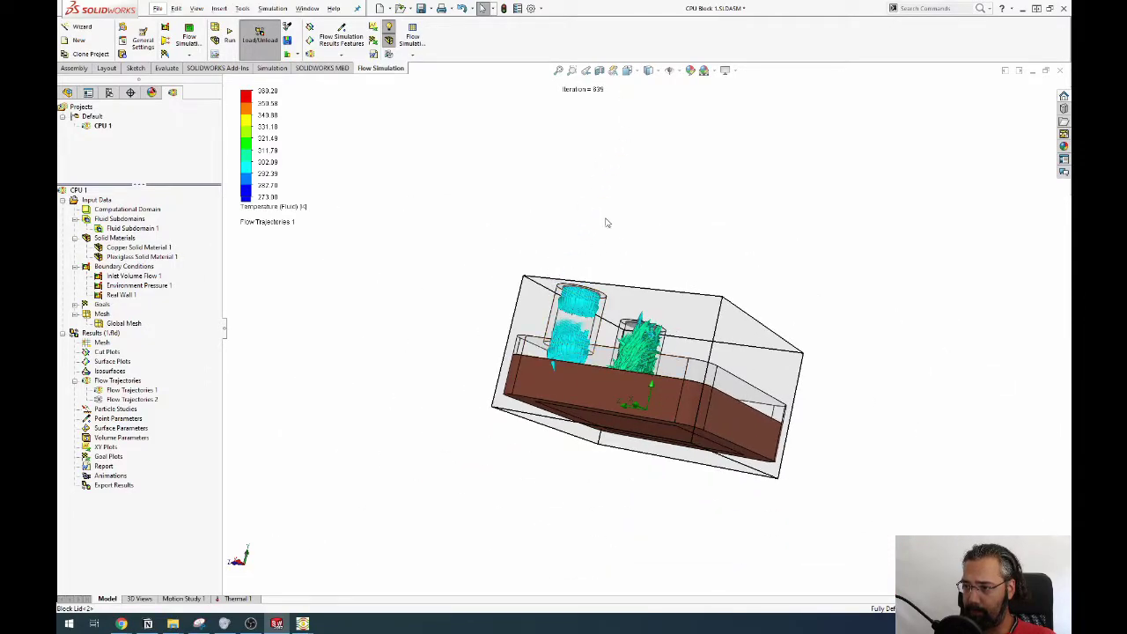
{"action": "middle_click_drag", "start_coordinate": [605, 223], "coordinate": [586, 314]}
{"action": "scroll", "coordinate": [587, 314], "scroll_direction": "down", "scroll_amount": 4}
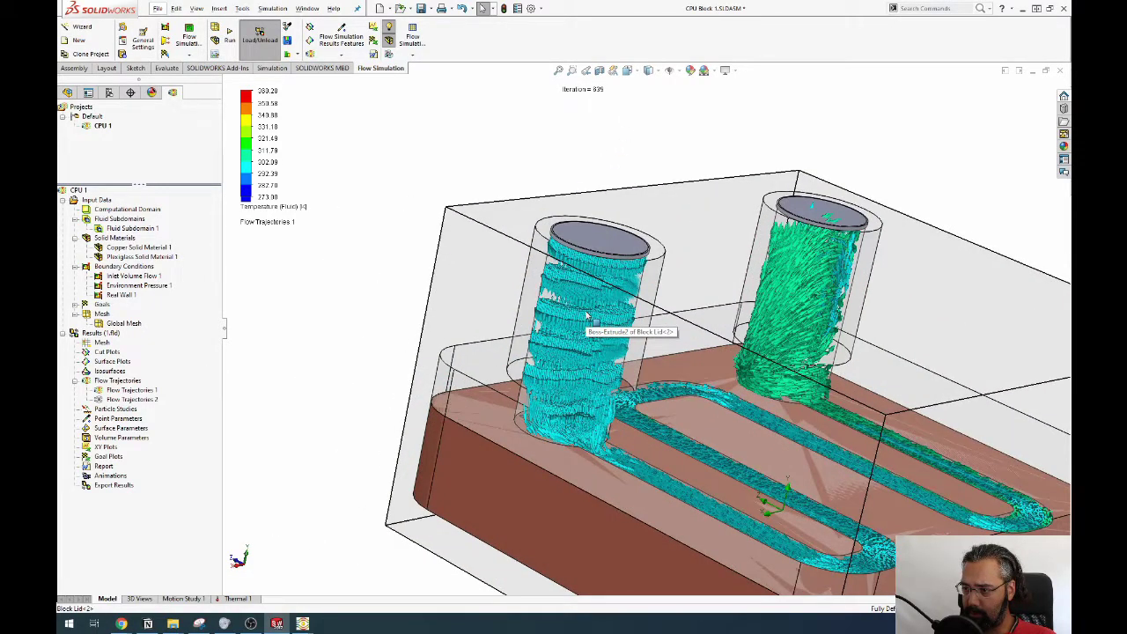
{"action": "middle_click_drag", "start_coordinate": [715, 389], "coordinate": [528, 325], "text": "ctrl"}
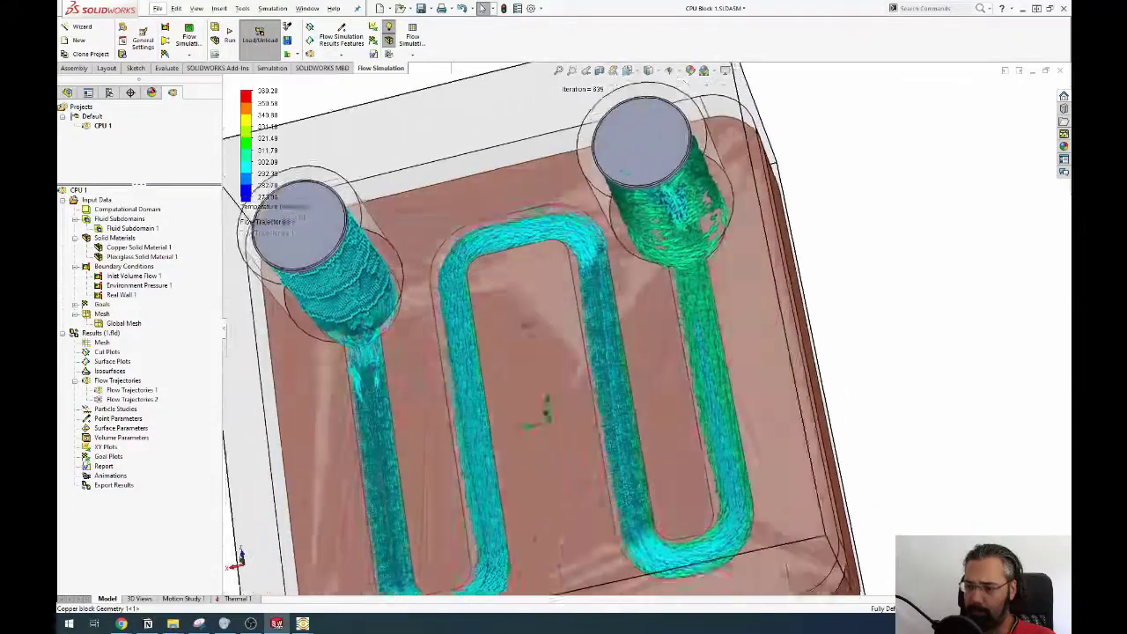
{"action": "middle_click_drag", "start_coordinate": [545, 409], "coordinate": [541, 396]}
Hide Flow Trajectories 1 and display the velocity-coloured Flow Trajectories 2 with its existing definition.
{"action": "right_click", "coordinate": [154, 392]}
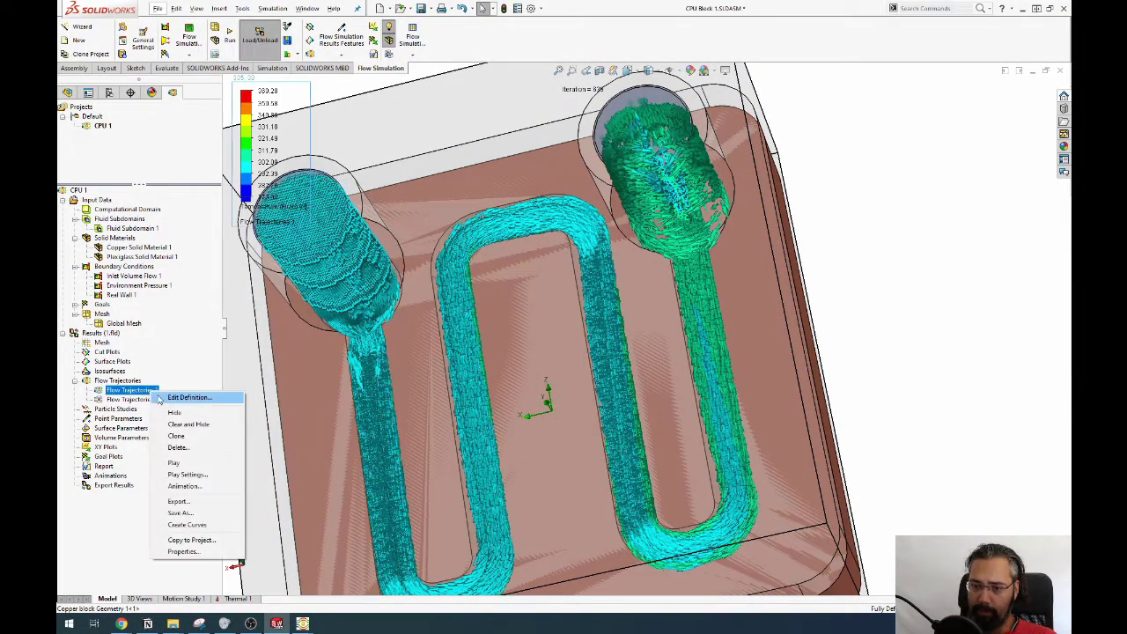
{"action": "left_click", "coordinate": [174, 412]}
{"action": "right_click", "coordinate": [132, 400]}
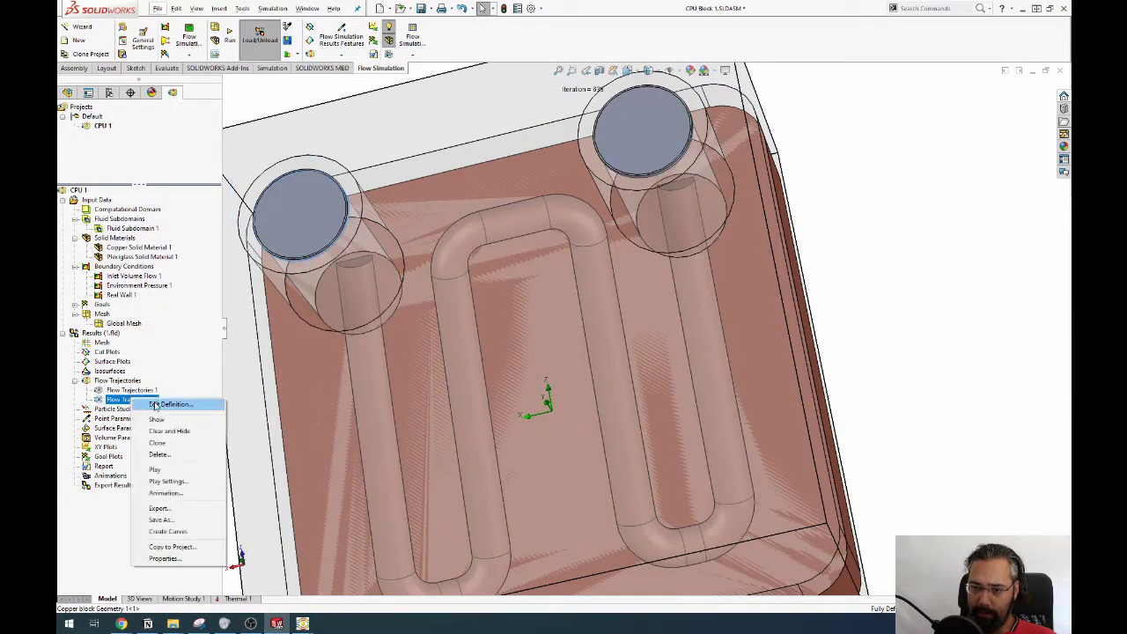
{"action": "left_click", "coordinate": [171, 408]}
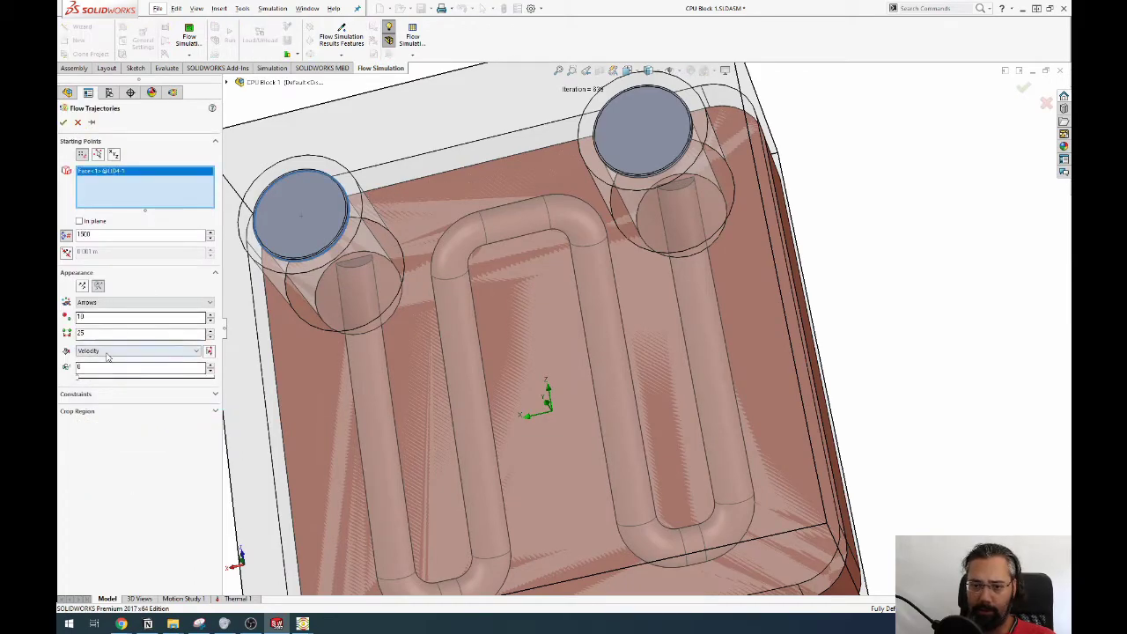
{"action": "left_click", "coordinate": [63, 122]}
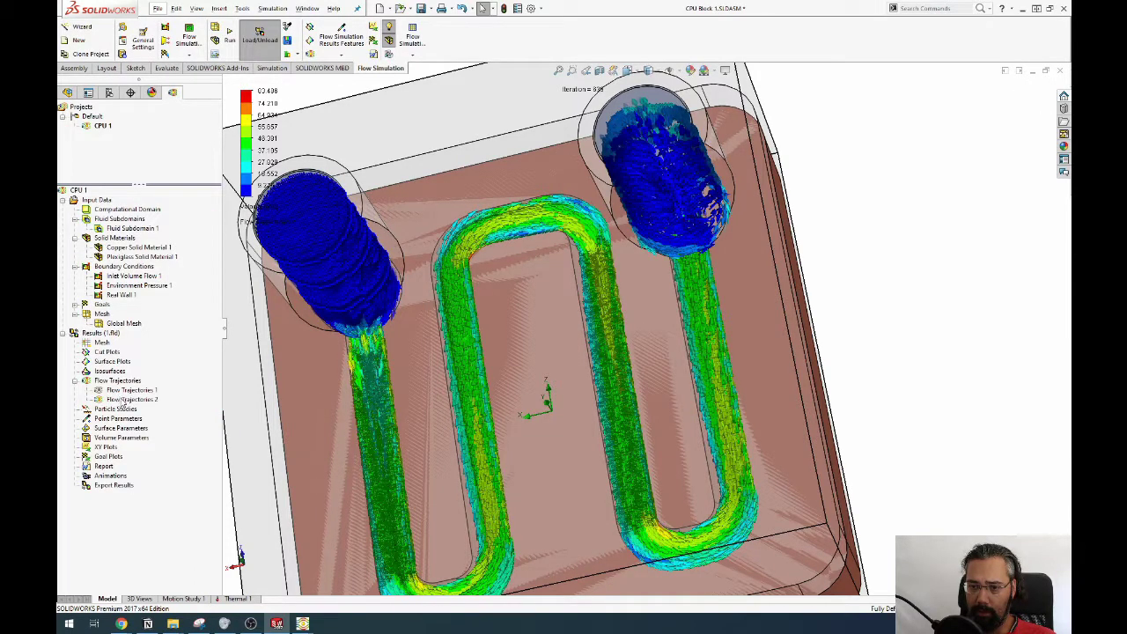
Set the upper limit of the velocity colour legend to 51.781 m/s.
{"action": "middle_click_drag", "start_coordinate": [470, 378], "coordinate": [466, 302]}
{"action": "middle_click_drag", "start_coordinate": [466, 302], "coordinate": [566, 325], "text": "ctrl"}
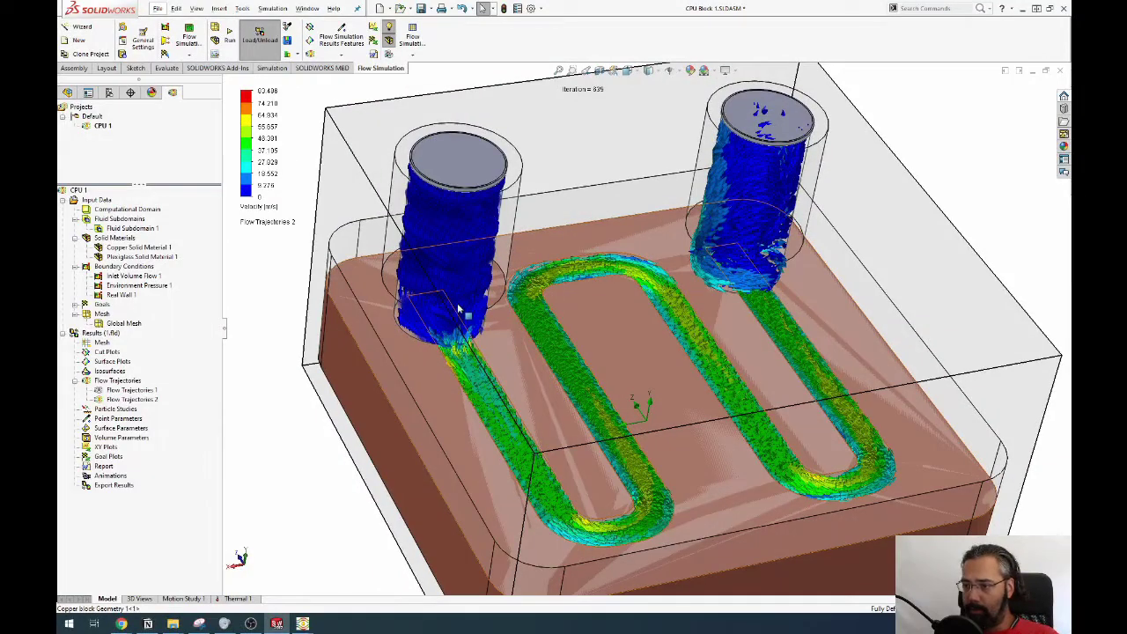
{"action": "middle_click_drag", "start_coordinate": [457, 308], "coordinate": [276, 194]}
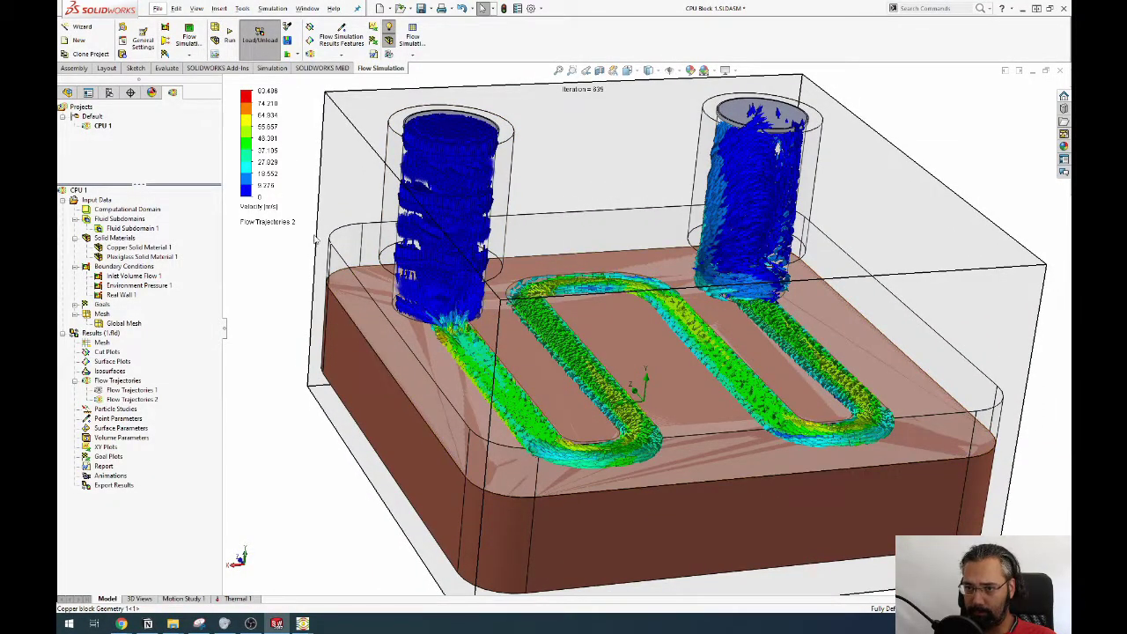
{"action": "left_click", "coordinate": [258, 93]}
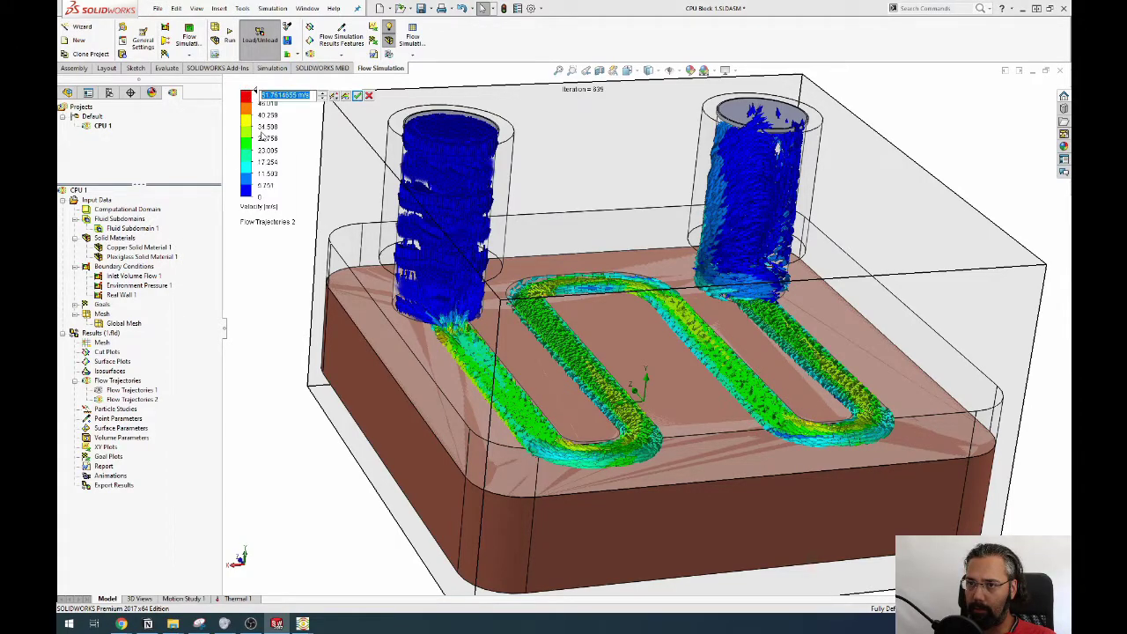
{"action": "left_click", "coordinate": [356, 96]}
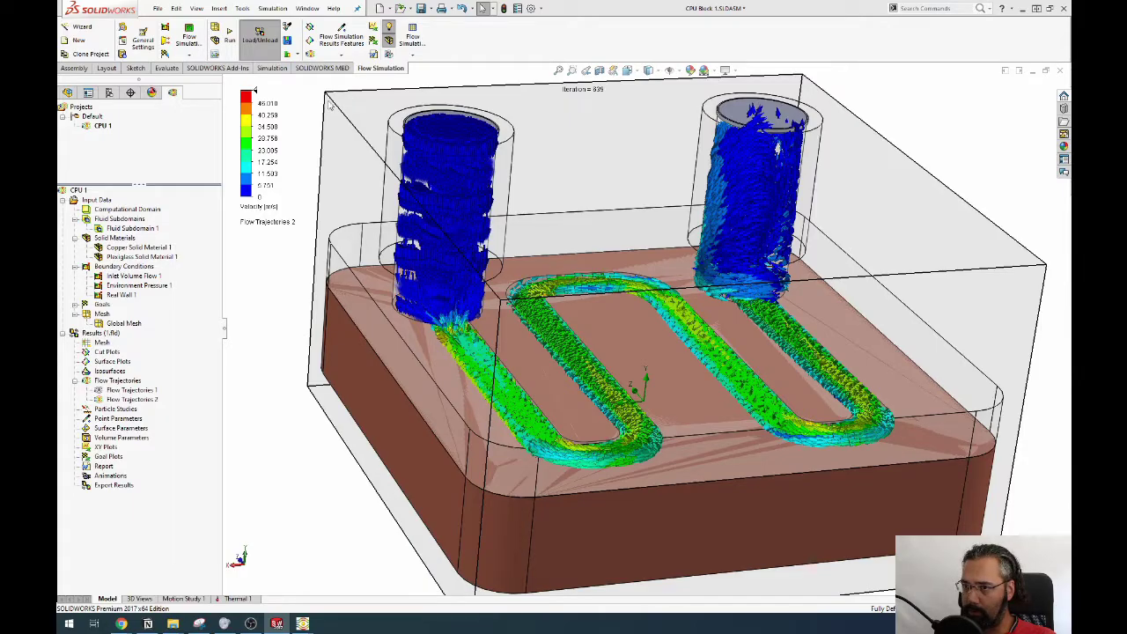
Examine the velocity trajectories where the flow enters the channel, around its bends and at both tubes.
{"action": "middle_click_drag", "start_coordinate": [521, 347], "coordinate": [514, 405]}
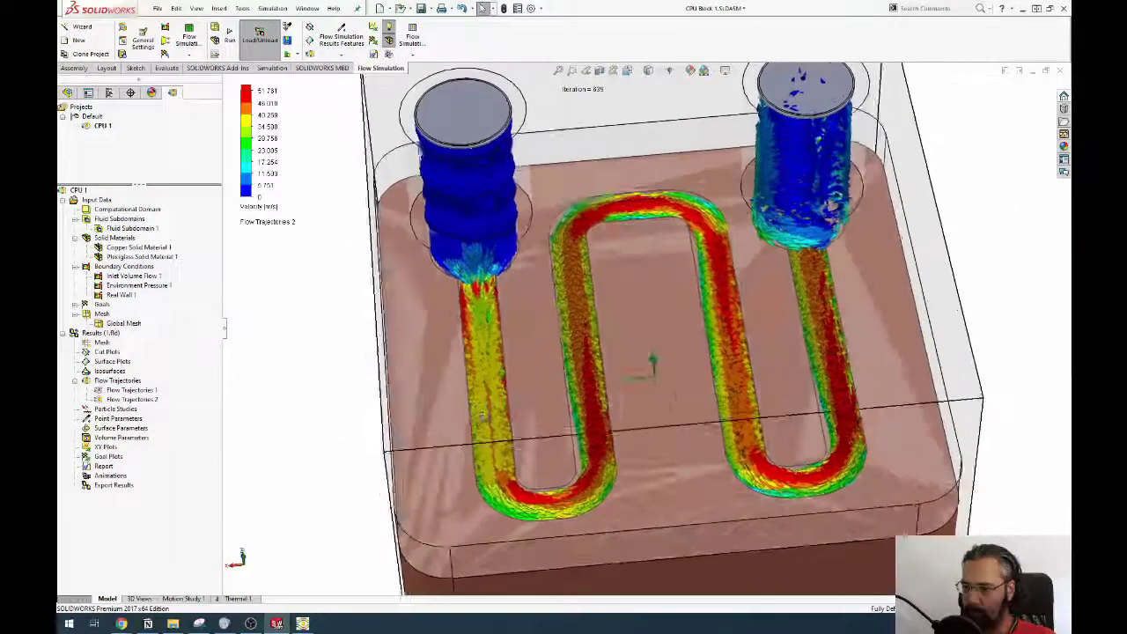
{"action": "scroll", "coordinate": [486, 286], "scroll_direction": "down", "scroll_amount": 6}
{"action": "middle_click_drag", "start_coordinate": [511, 287], "coordinate": [513, 324]}
{"action": "scroll", "coordinate": [669, 303], "scroll_direction": "up", "scroll_amount": 4}
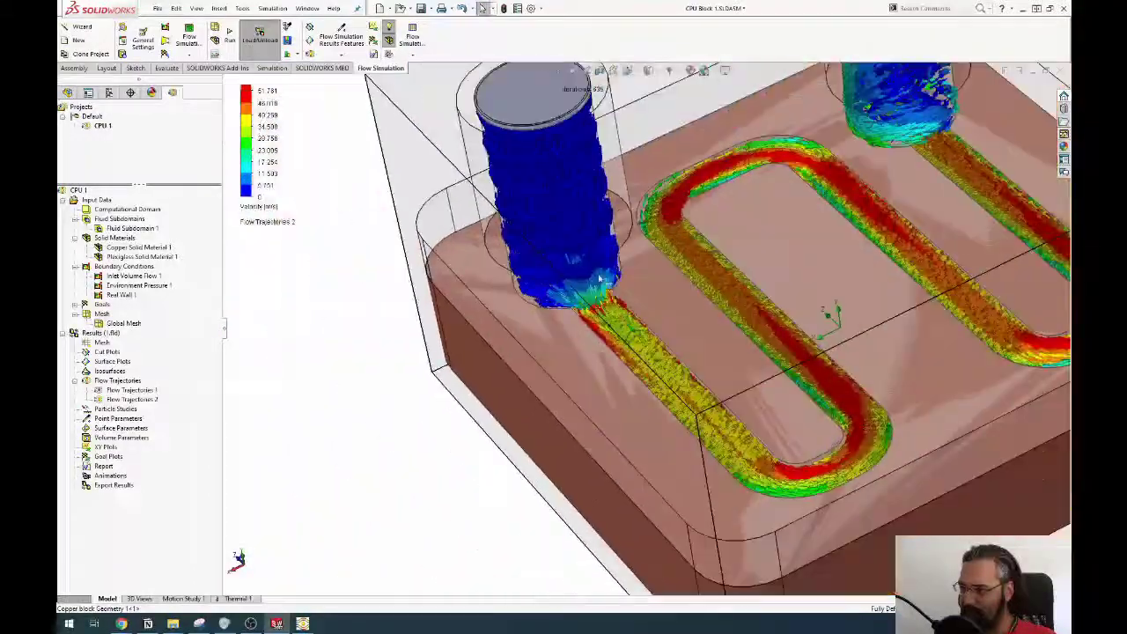
{"action": "middle_click_drag", "start_coordinate": [719, 285], "coordinate": [478, 364], "text": "ctrl"}
{"action": "middle_click_drag", "start_coordinate": [594, 299], "coordinate": [621, 388]}
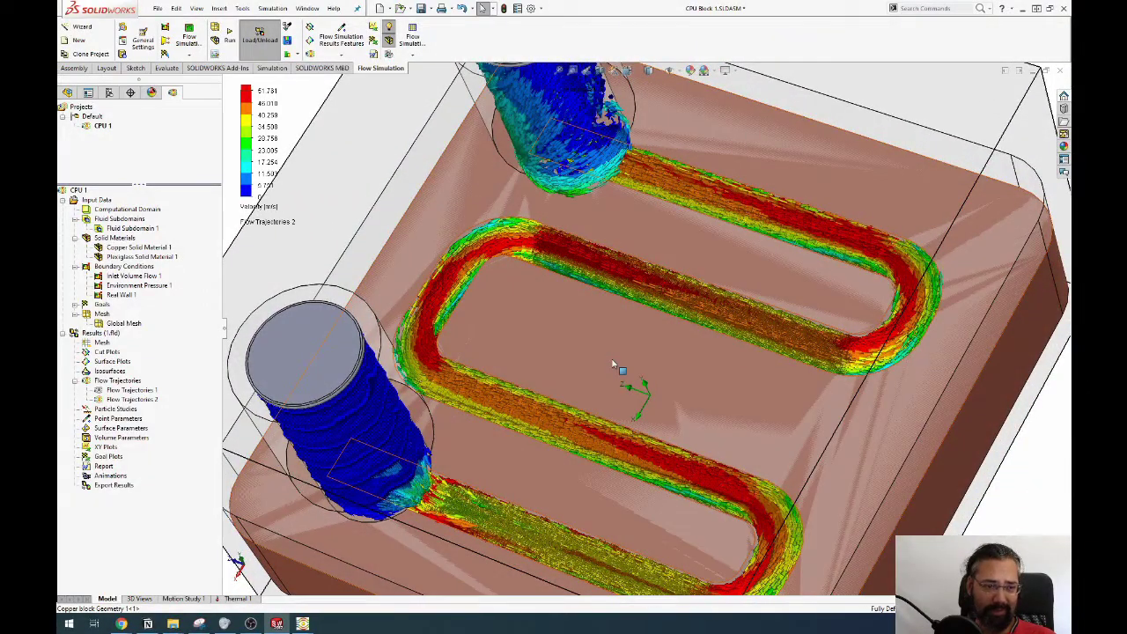
{"action": "middle_click_drag", "start_coordinate": [617, 341], "coordinate": [581, 286]}
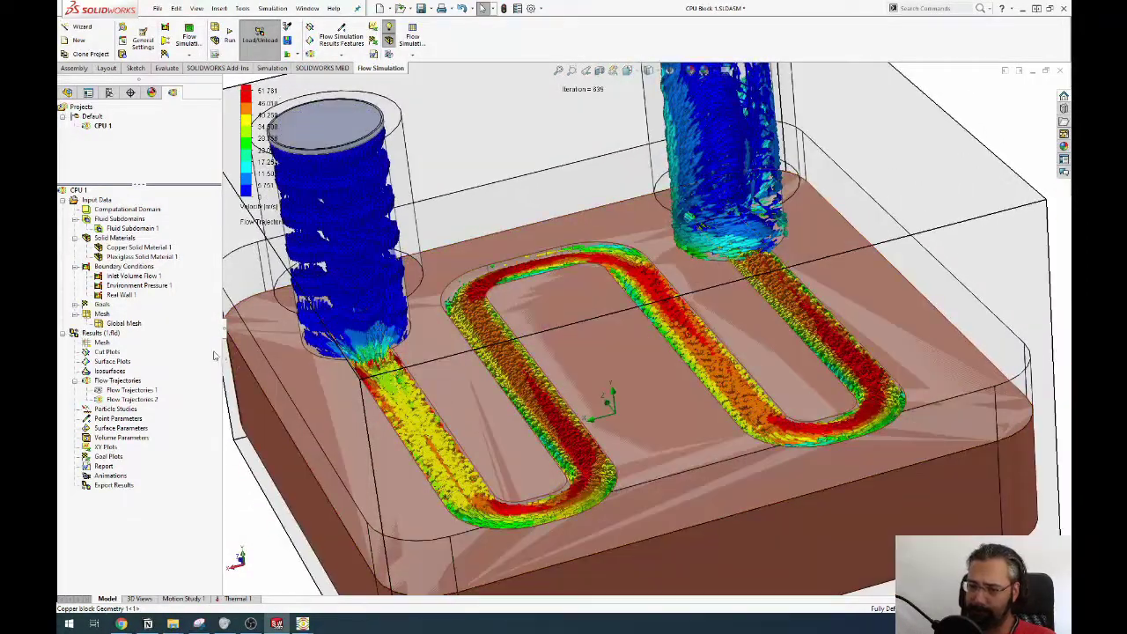
{"action": "right_click", "coordinate": [135, 404]}
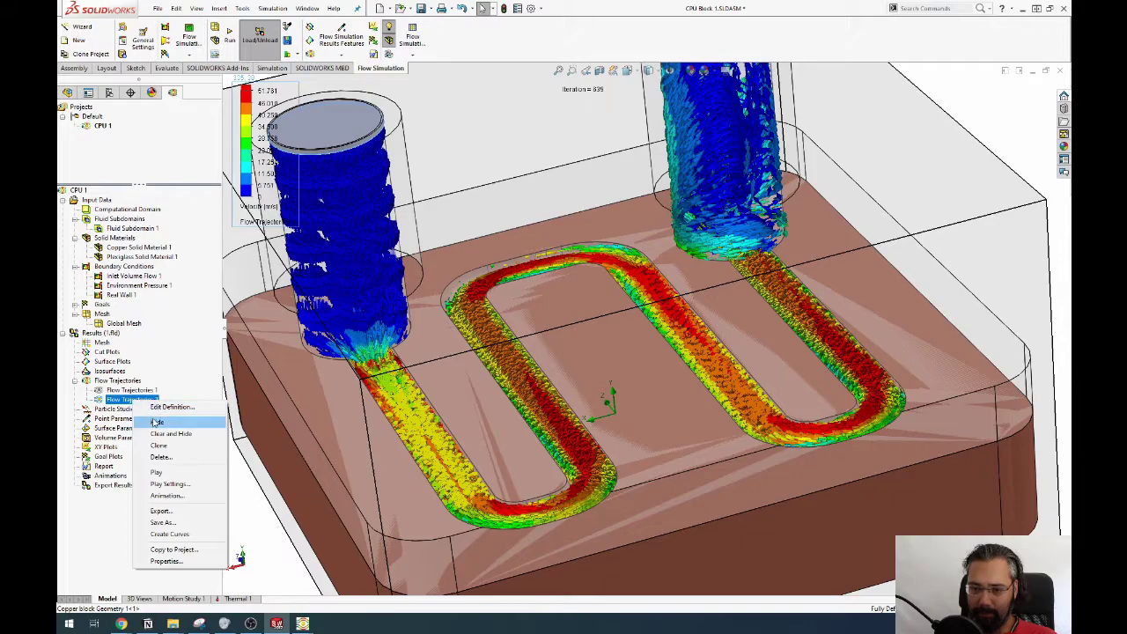
{"action": "left_click", "coordinate": [159, 414]}
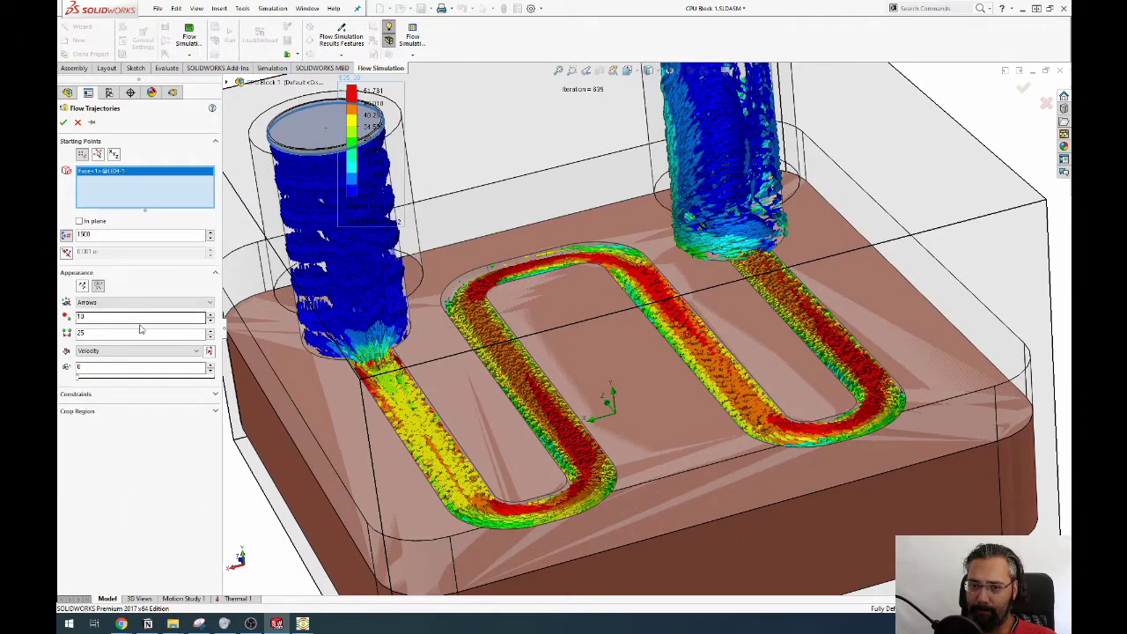
{"action": "left_click", "coordinate": [115, 352]}
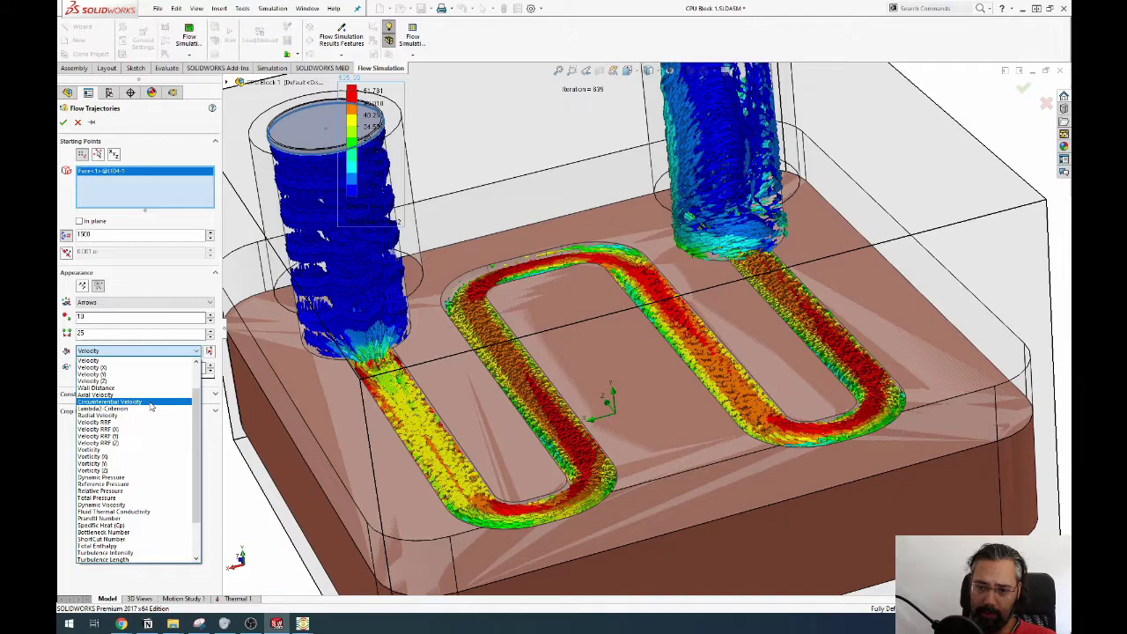
{"action": "scroll", "coordinate": [167, 502], "scroll_direction": "up", "scroll_amount": 2}
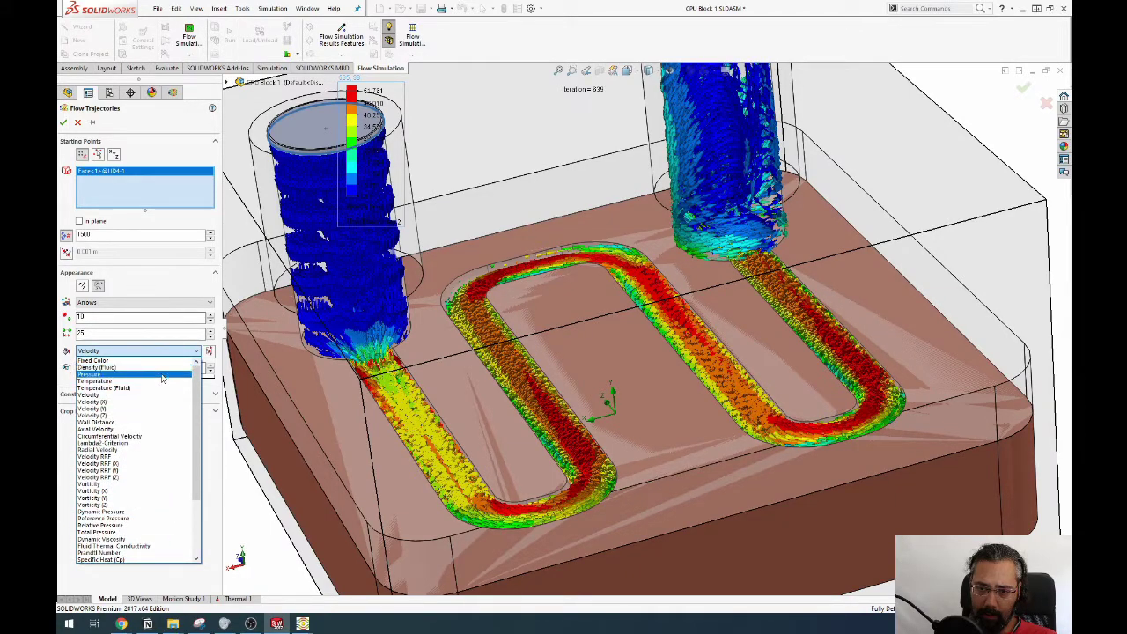
{"action": "key", "text": "Escape"}
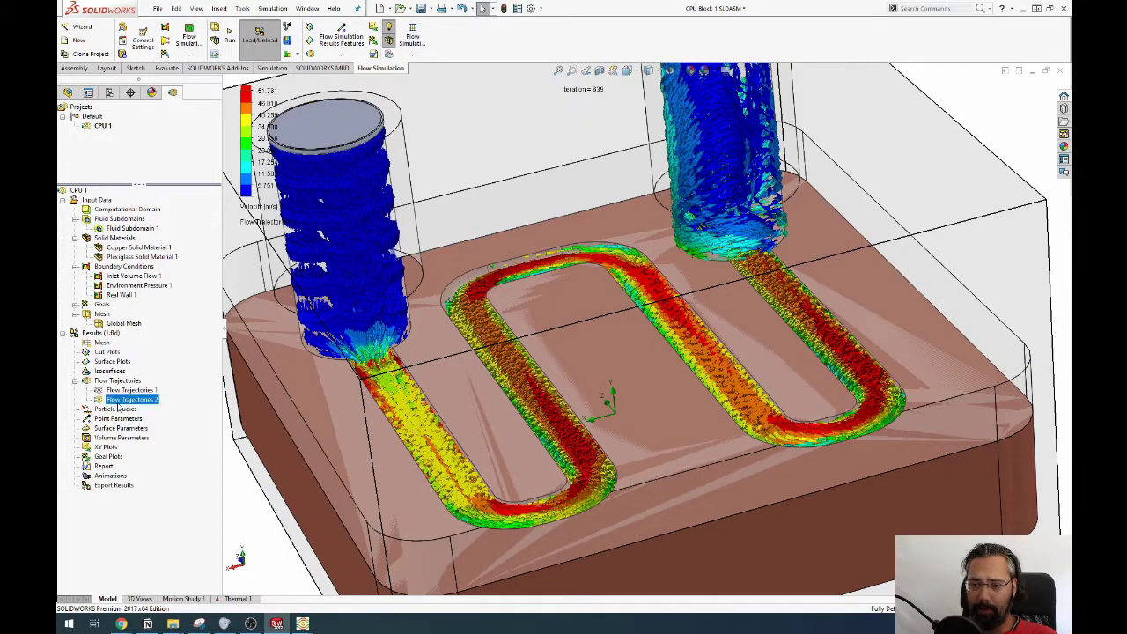
Hide Flow Trajectories 2 and create another flow trajectories plot from the LID4 face with 1500 points, coloured by Total Pressure.
{"action": "right_click", "coordinate": [119, 403]}
{"action": "left_click", "coordinate": [144, 417]}
{"action": "left_click", "coordinate": [136, 350]}
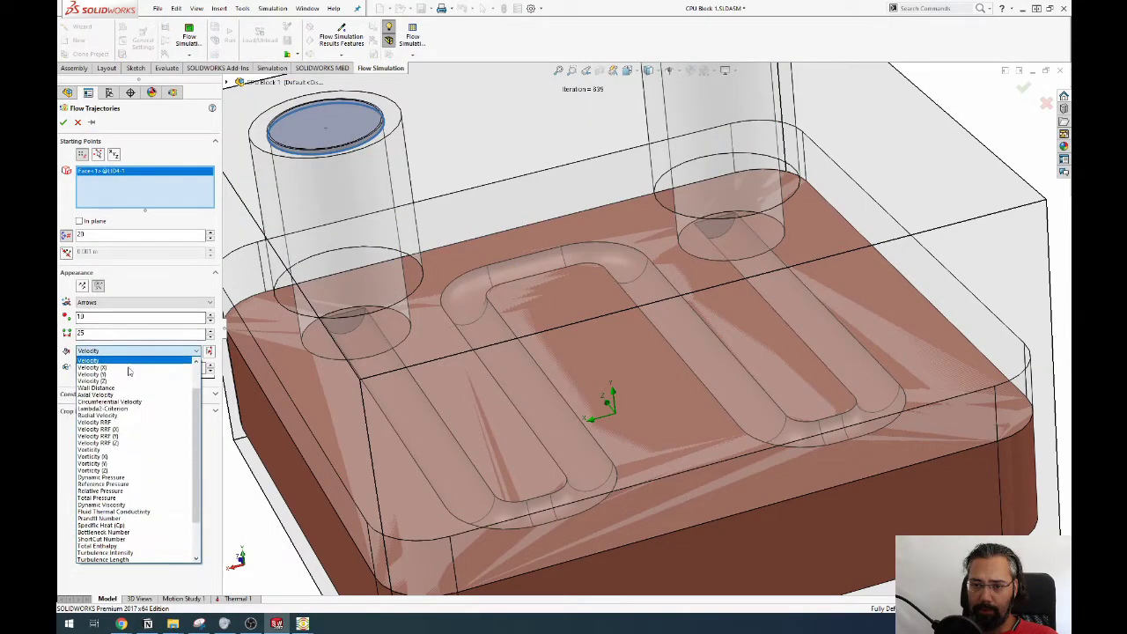
{"action": "left_click", "coordinate": [130, 497]}
{"action": "mouse_move", "coordinate": [298, 187]}
{"action": "middle_mouse_down"}
{"action": "mouse_move", "coordinate": [313, 153]}
{"action": "mouse_move", "coordinate": [279, 185]}
{"action": "middle_mouse_up"}
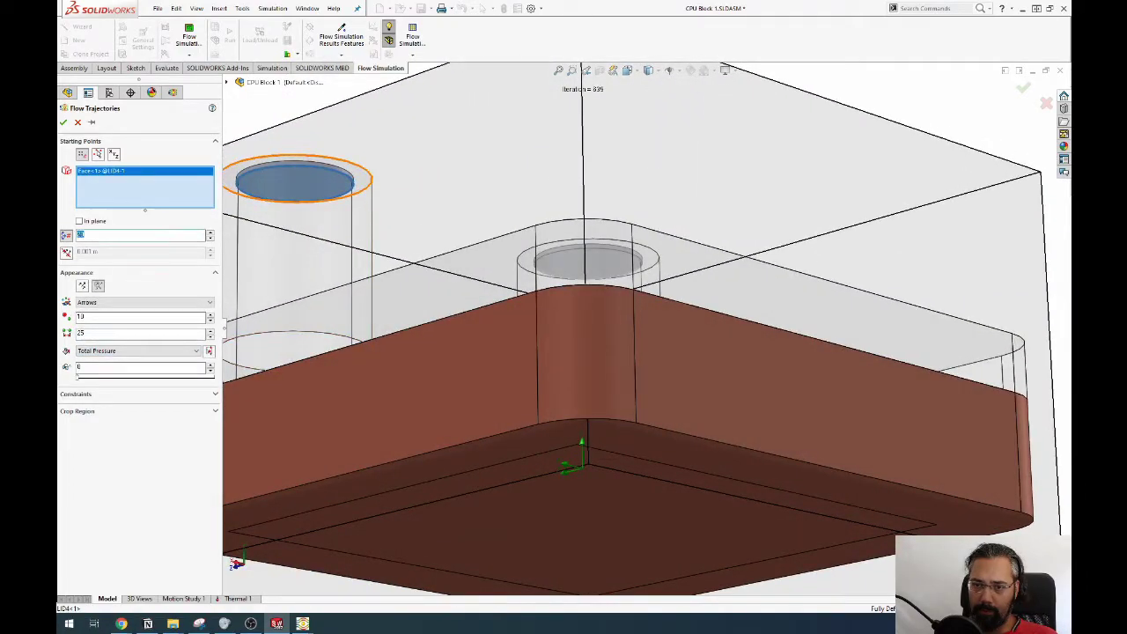
{"action": "type", "text": "1500"}
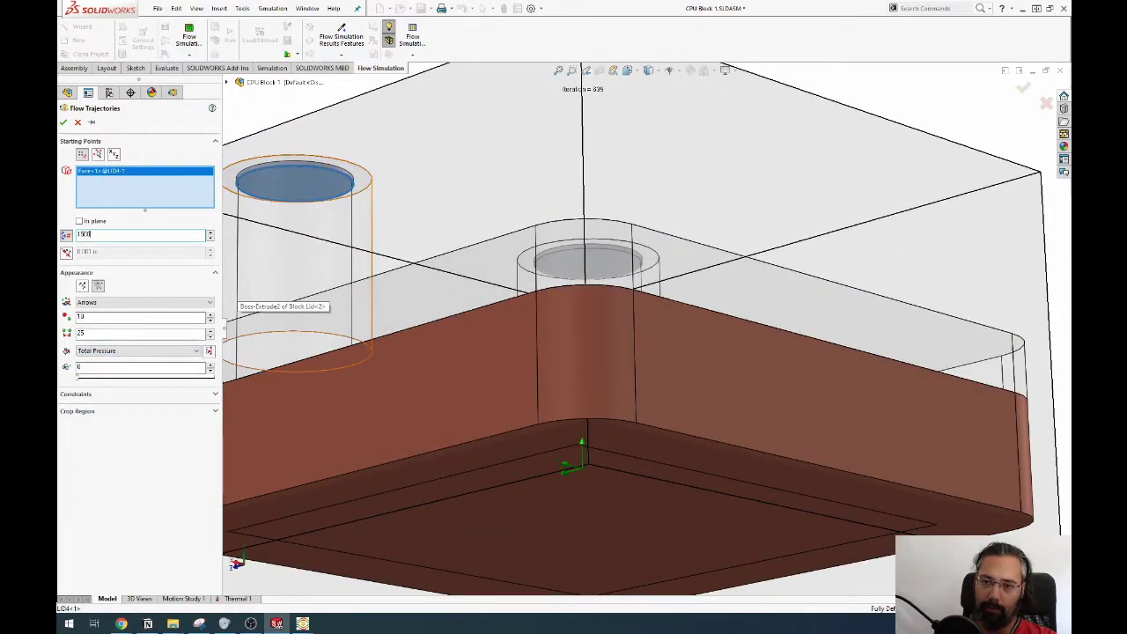
{"action": "left_click", "coordinate": [64, 122]}
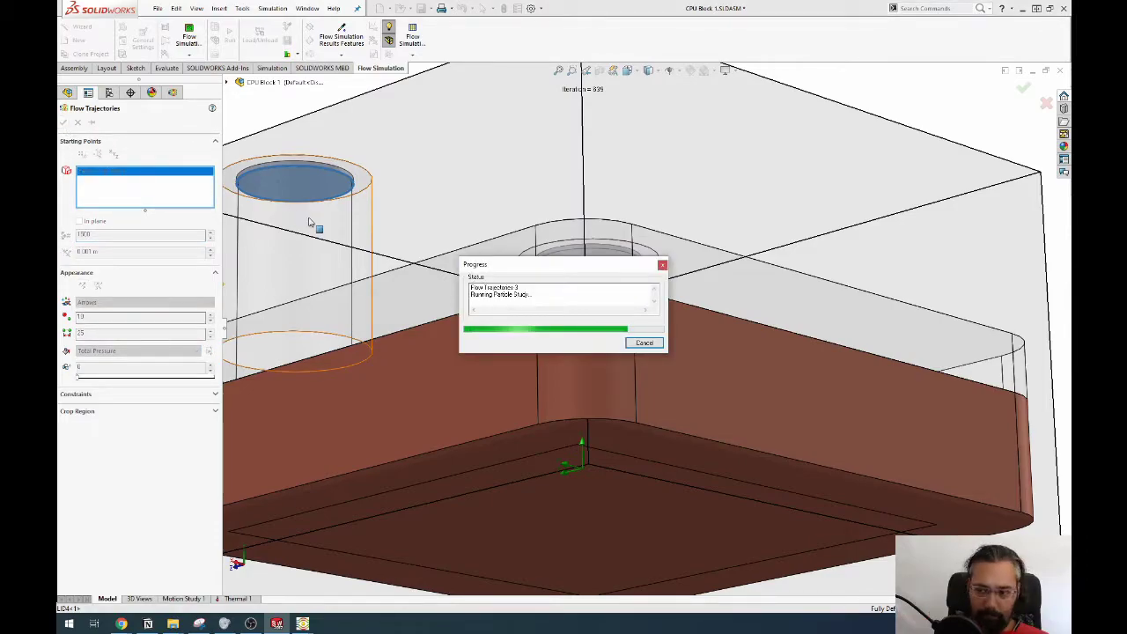
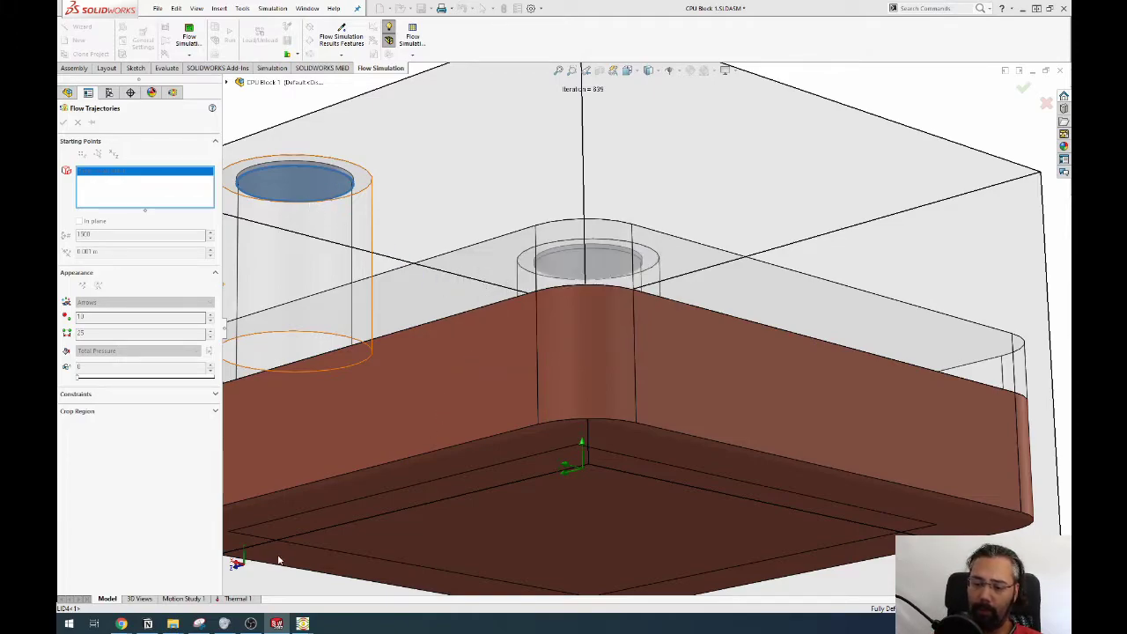
Examine the total pressure trajectories along the inlet tube, the serpentine channel and the outlet tube.
{"action": "middle_click_drag", "start_coordinate": [299, 307], "coordinate": [413, 323]}
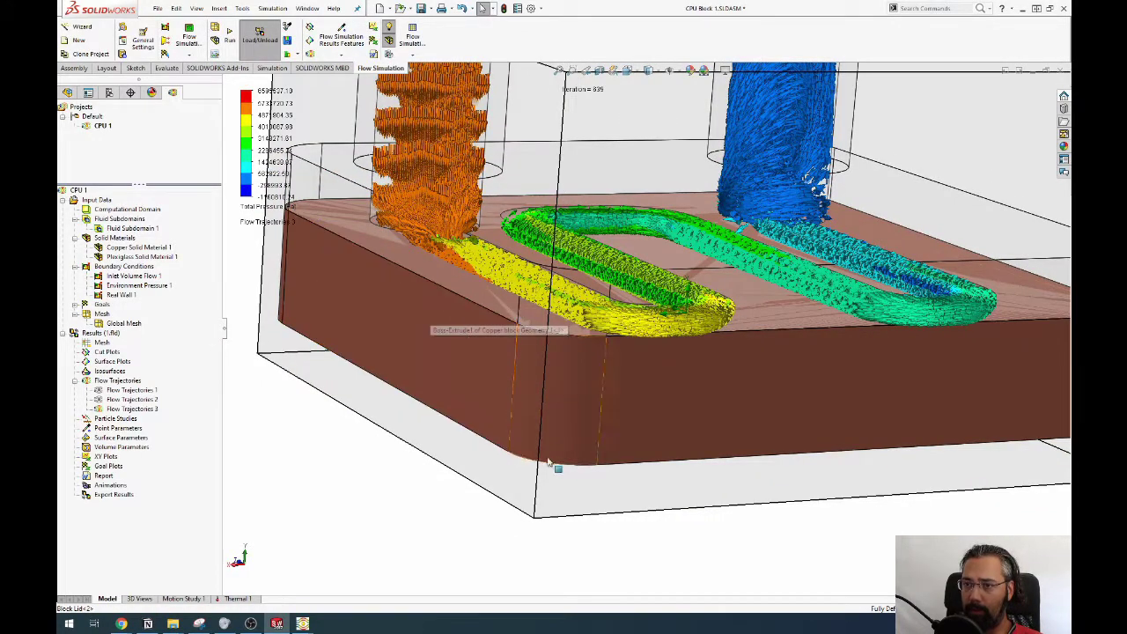
{"action": "scroll", "coordinate": [556, 465], "scroll_direction": "up", "scroll_amount": 3}
{"action": "scroll", "coordinate": [608, 169], "scroll_direction": "down", "scroll_amount": 3}
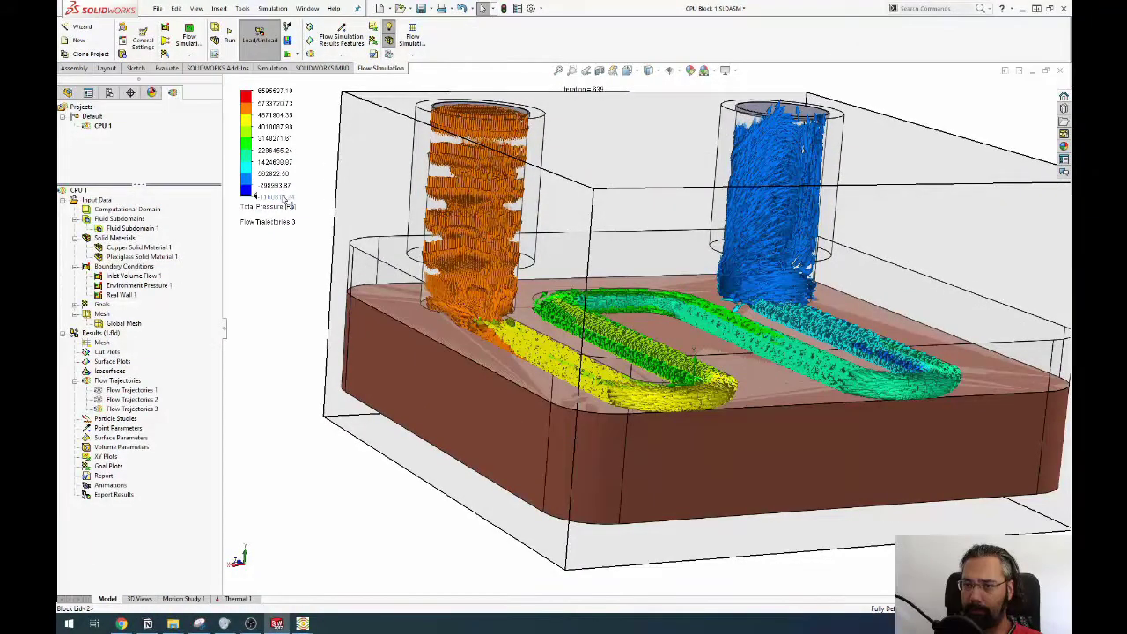
{"action": "middle_click_drag", "start_coordinate": [457, 377], "coordinate": [435, 435]}
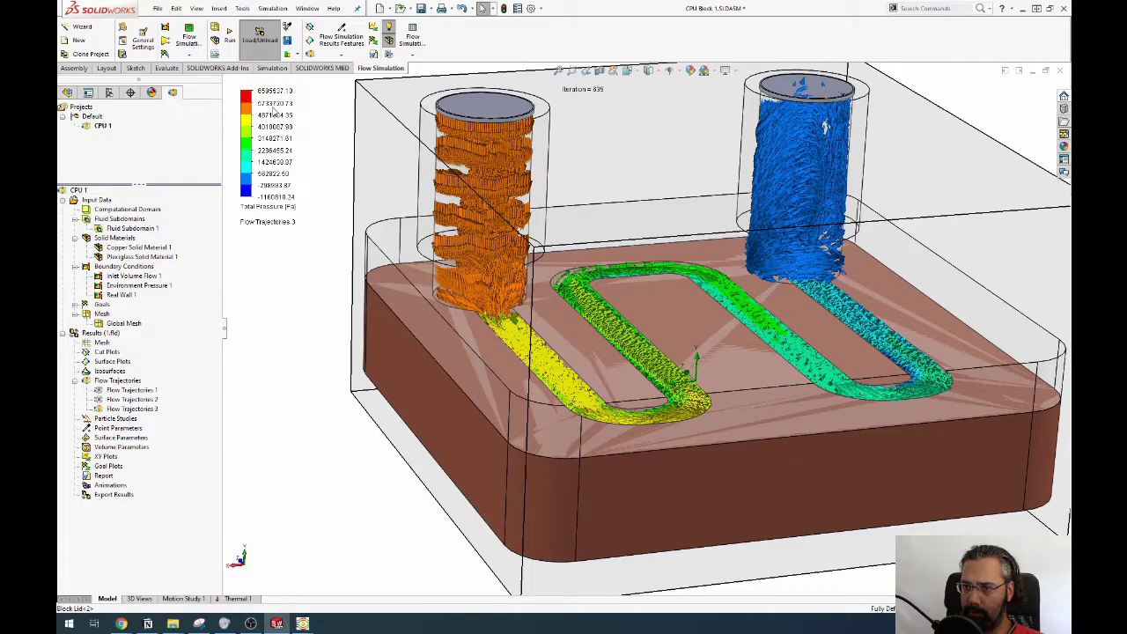
{"action": "middle_click_drag", "start_coordinate": [558, 214], "coordinate": [519, 345]}
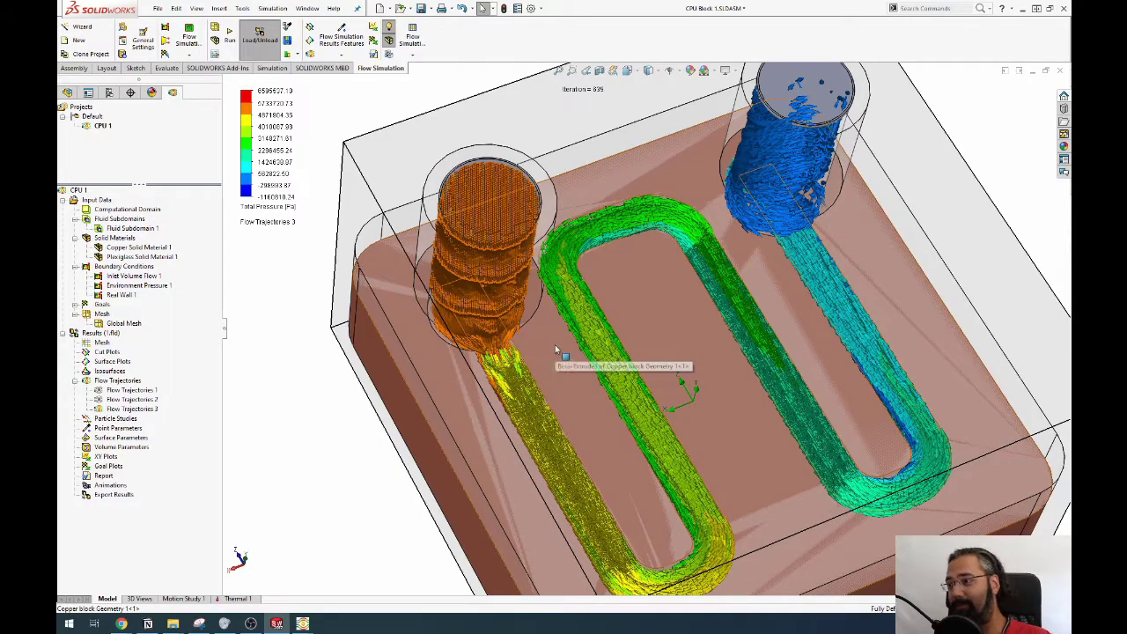
{"action": "middle_click_drag", "start_coordinate": [555, 349], "coordinate": [425, 158]}
{"action": "scroll", "coordinate": [579, 516], "scroll_direction": "down", "scroll_amount": 2}
{"action": "scroll", "coordinate": [425, 158], "scroll_direction": "up", "scroll_amount": 1}
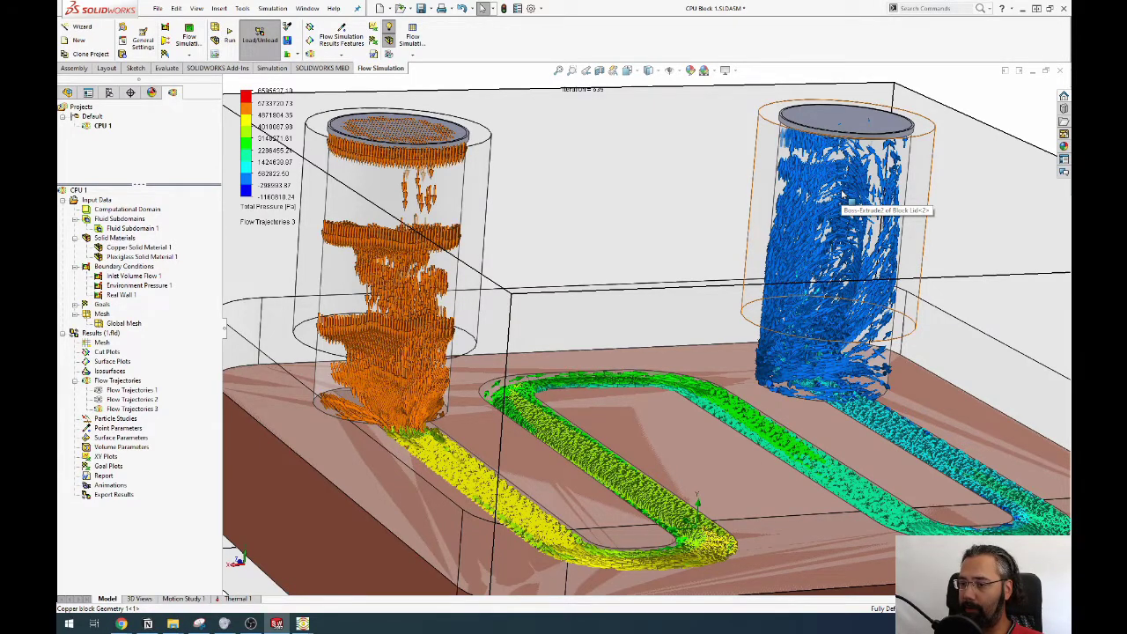
Hide Flow Trajectories 3 and display the temperature-coloured Flow Trajectories 1.
{"action": "right_click", "coordinate": [132, 408]}
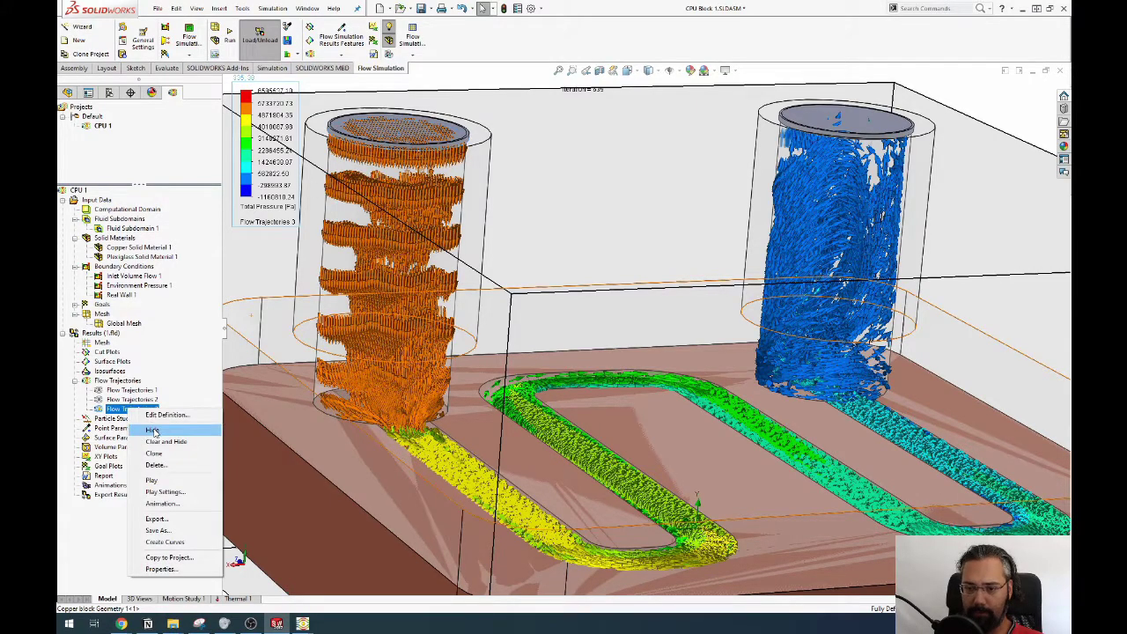
{"action": "left_click", "coordinate": [156, 431]}
{"action": "right_click", "coordinate": [118, 381]}
{"action": "left_click", "coordinate": [182, 533]}
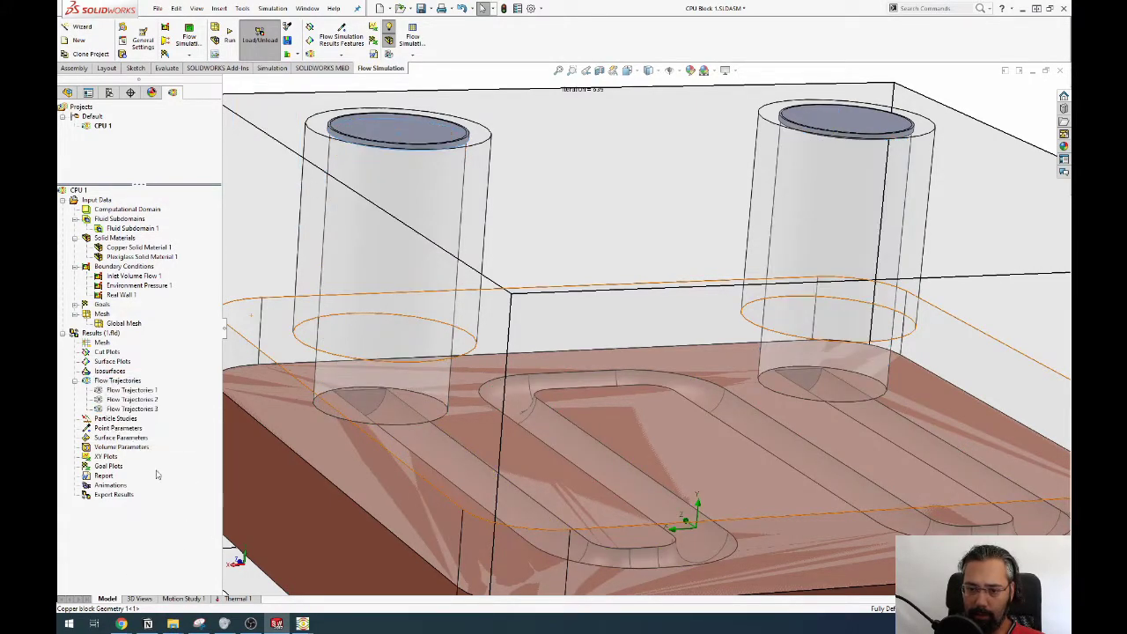
{"action": "right_click", "coordinate": [114, 391]}
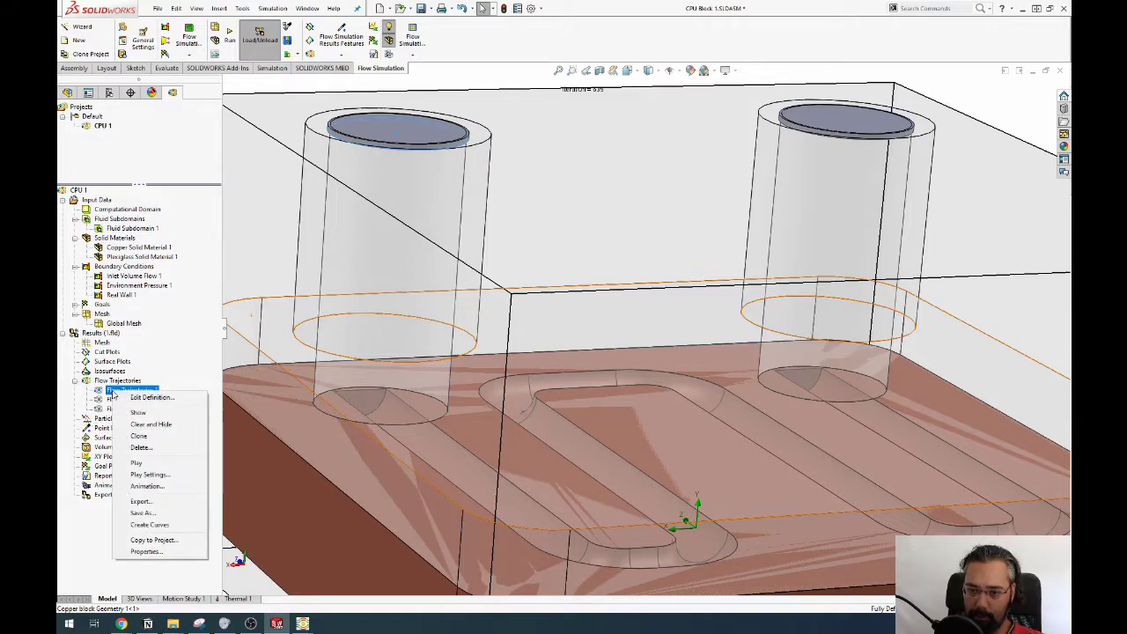
{"action": "left_click", "coordinate": [149, 413]}
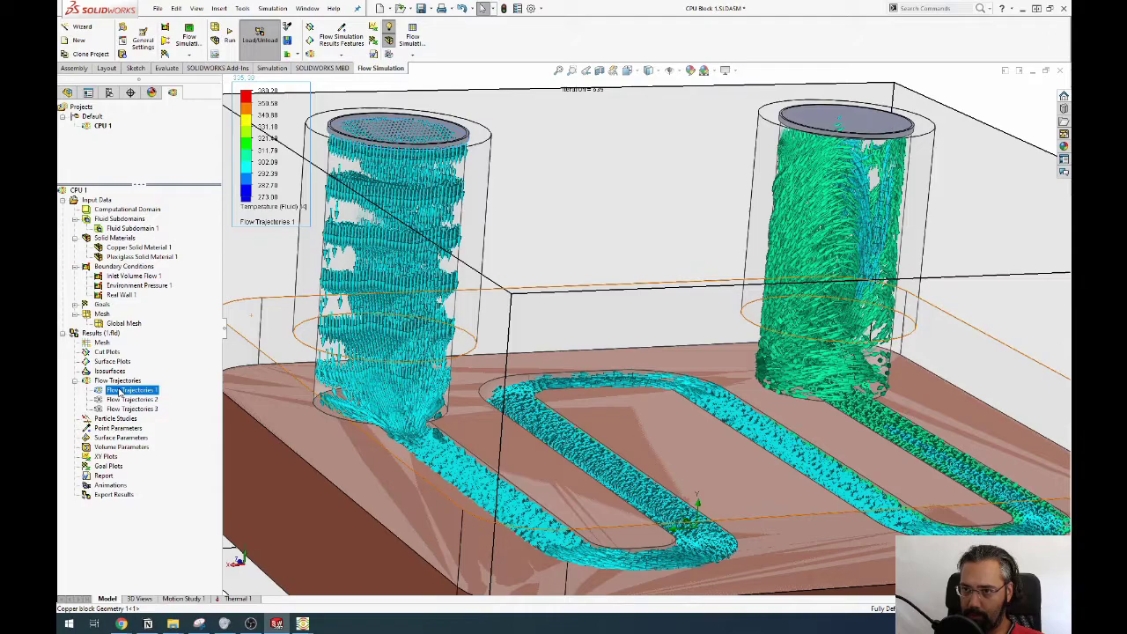
Open an animation of Flow Trajectories 1 and play it to watch the fluid temperature along the flow.
{"action": "right_click", "coordinate": [119, 391]}
{"action": "left_click", "coordinate": [169, 471]}
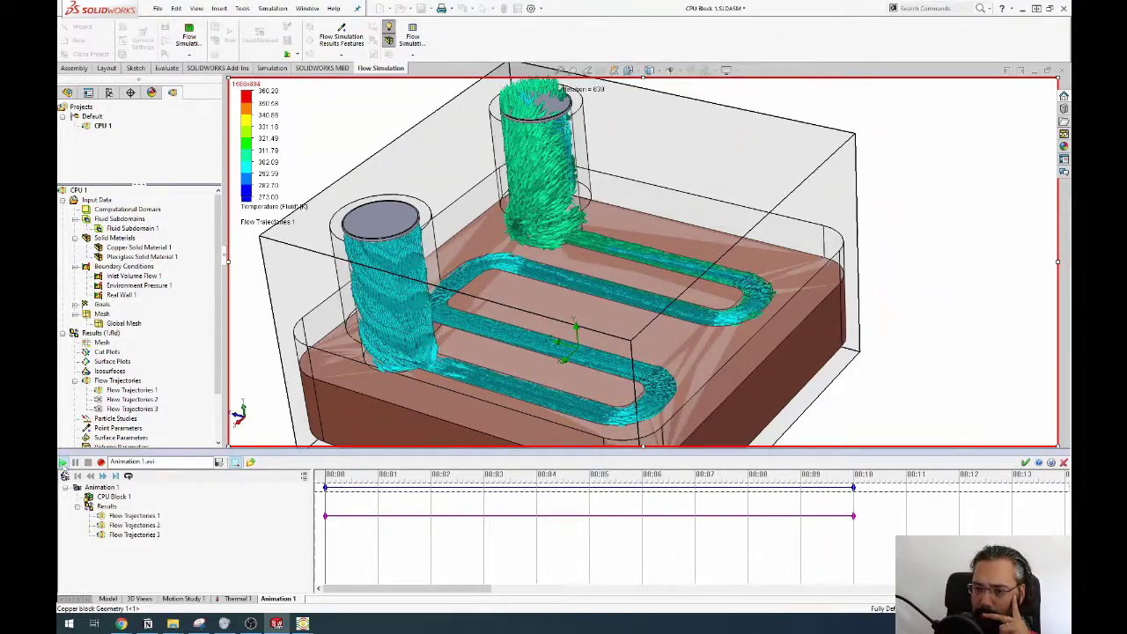
{"action": "left_click", "coordinate": [63, 468]}
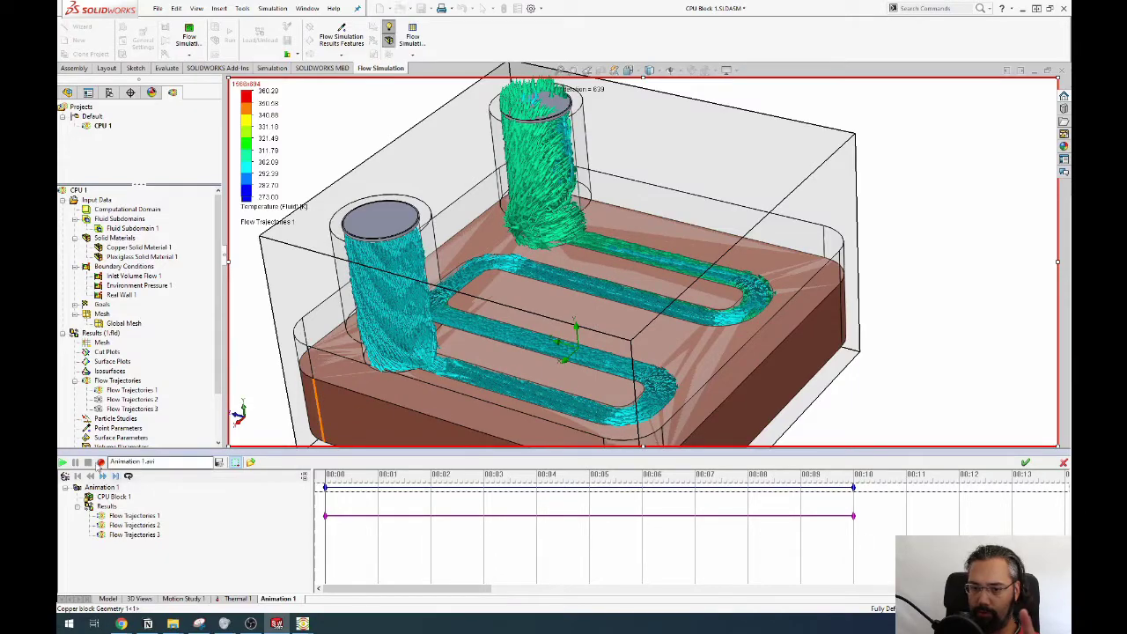
Display Flow Trajectories 2 in place of Flow Trajectories 1 and open an animation for it.
{"action": "scroll", "coordinate": [124, 381], "scroll_direction": "down", "scroll_amount": 1}
{"action": "left_click", "coordinate": [133, 362]}
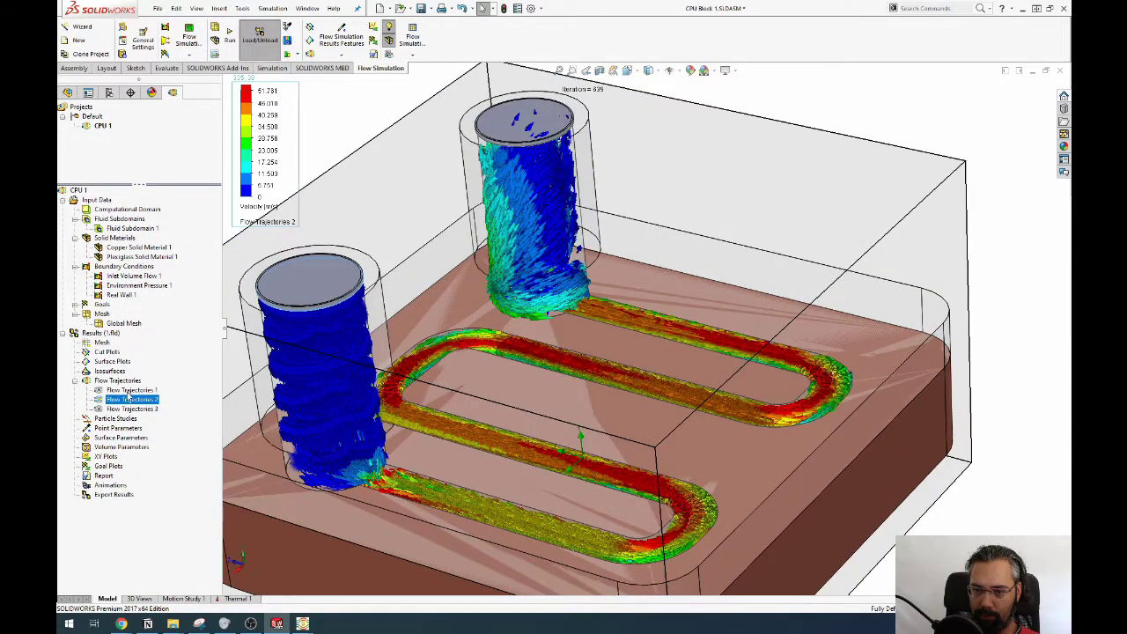
{"action": "right_click", "coordinate": [129, 398]}
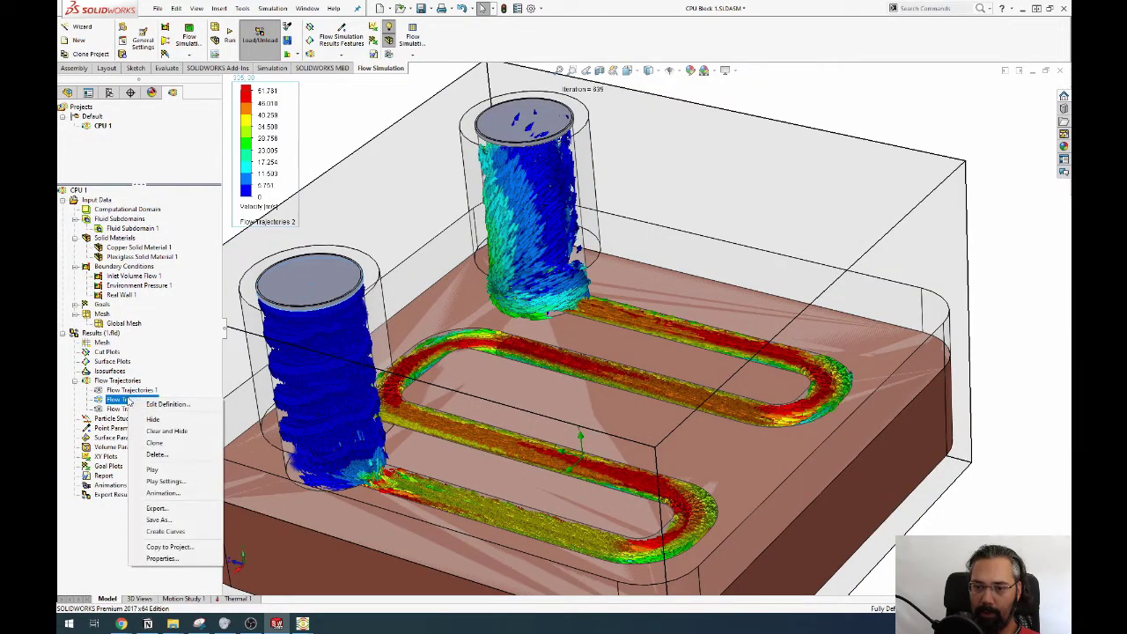
{"action": "left_click", "coordinate": [163, 493]}
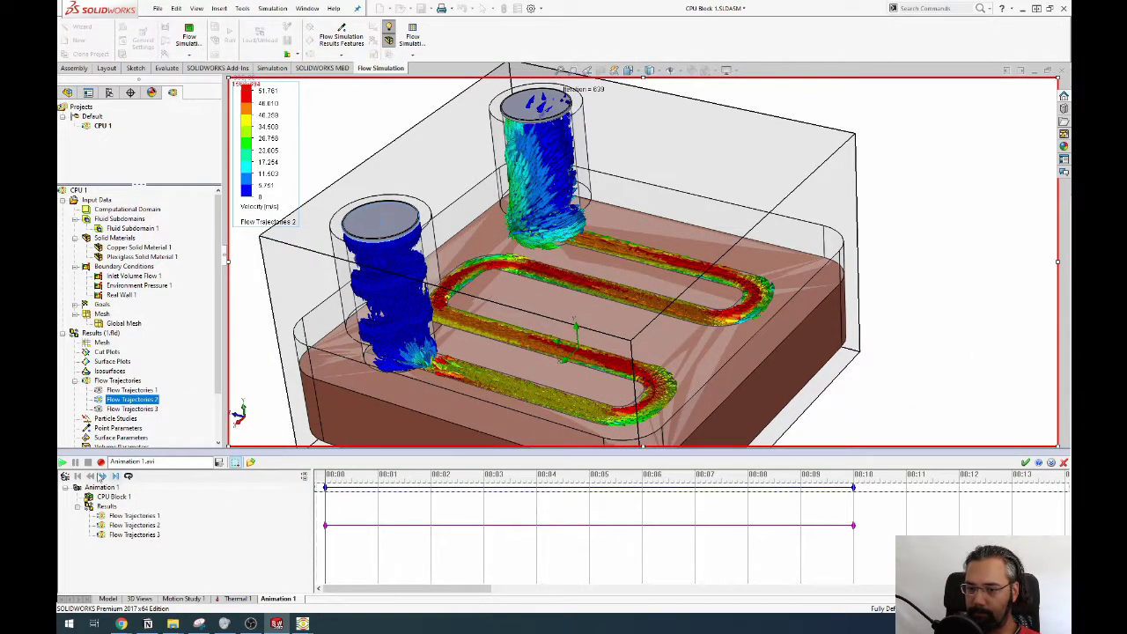
Play the velocity trajectories animation several times, then accept it to keep it in the project.
{"action": "left_click", "coordinate": [63, 463]}
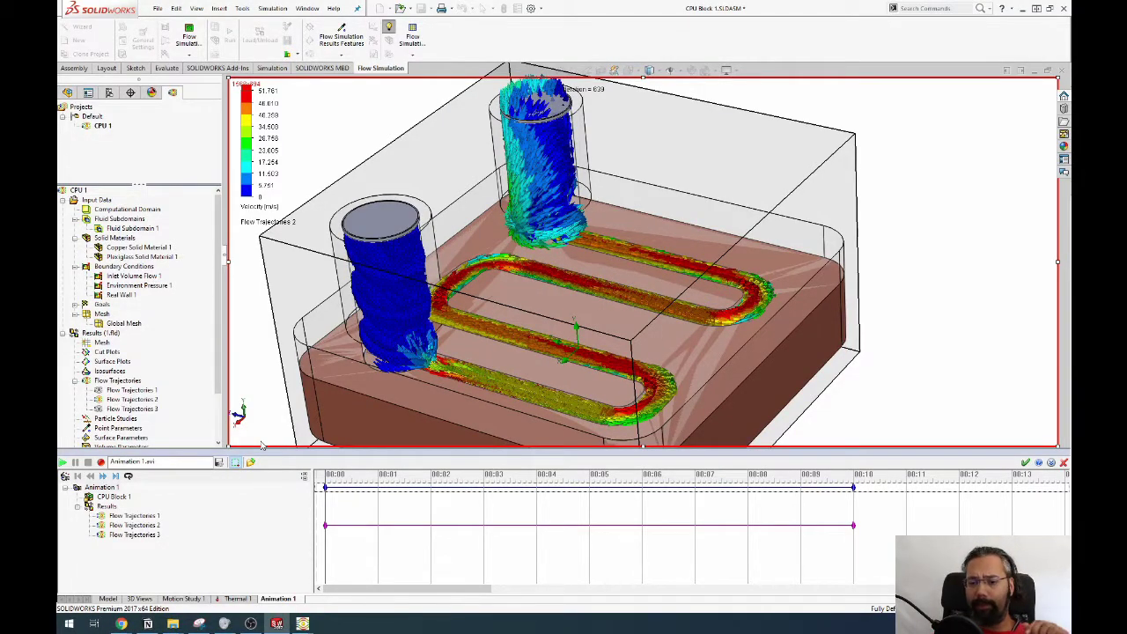
{"action": "left_click", "coordinate": [63, 462]}
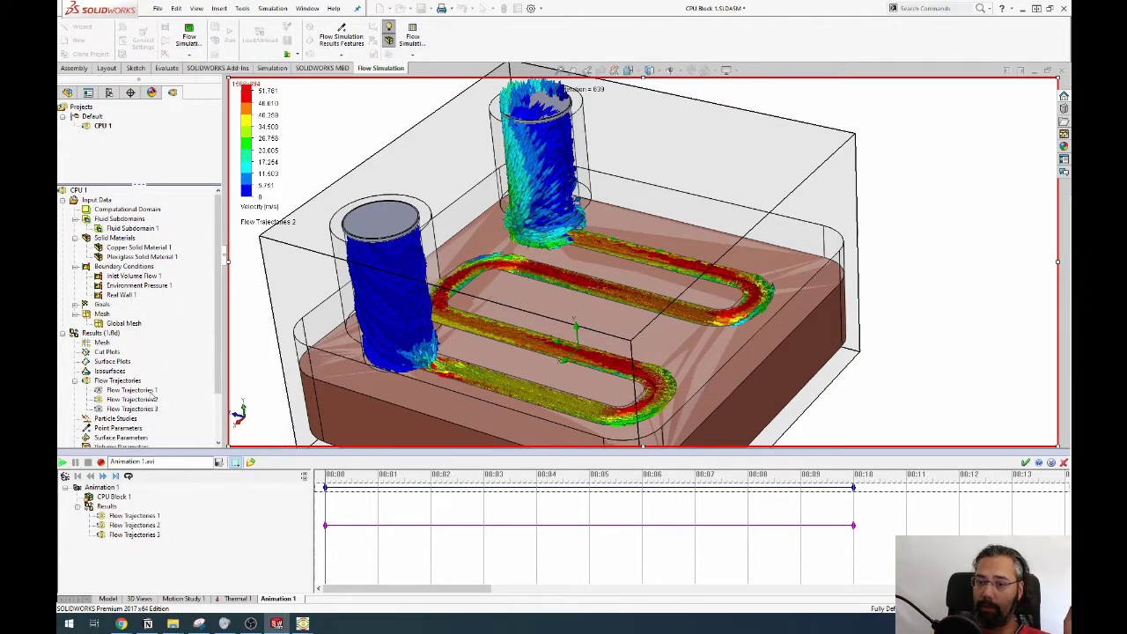
{"action": "left_click", "coordinate": [62, 462]}
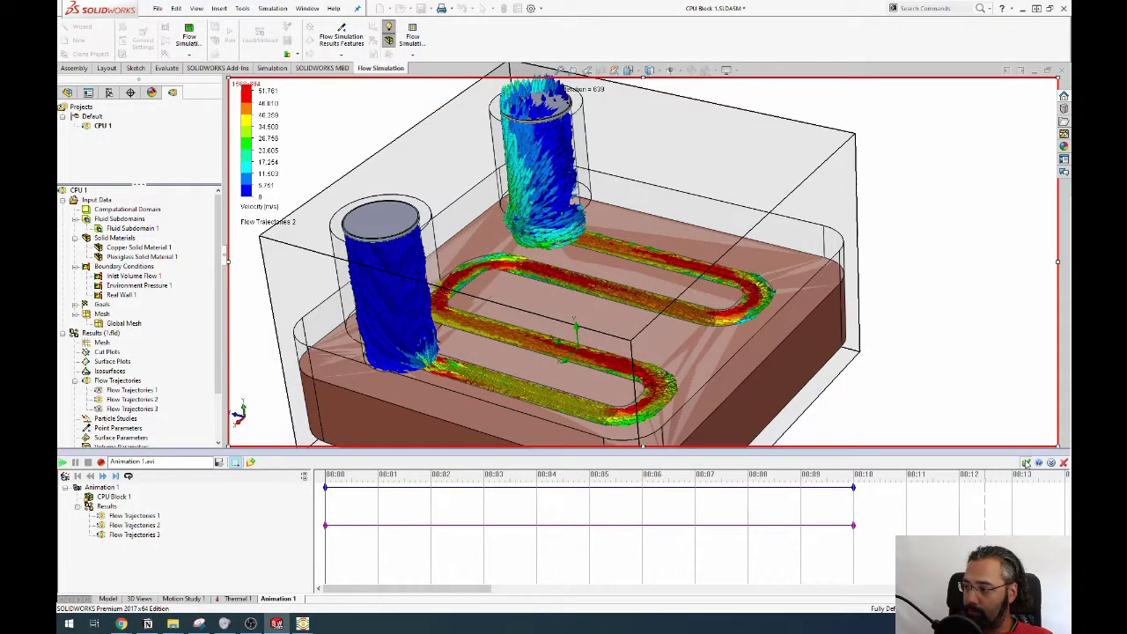
{"action": "left_click", "coordinate": [1027, 463]}
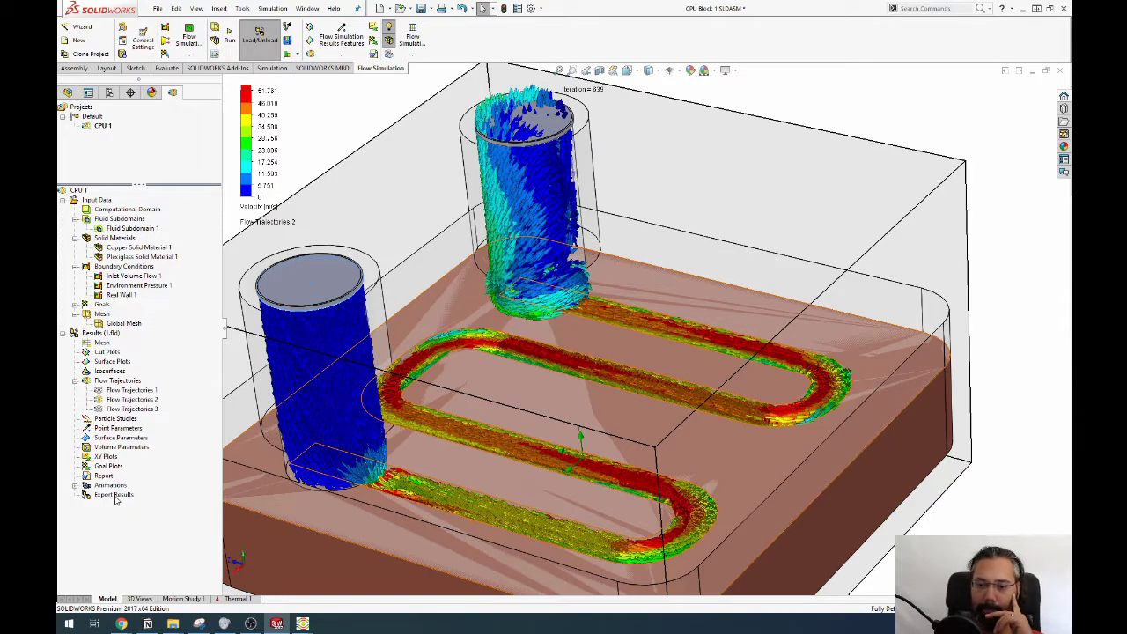
Examine the velocity trajectories of the whole block from several angles, including both tubes and the serpentine channel.
{"action": "middle_click_drag", "start_coordinate": [823, 195], "coordinate": [855, 164]}
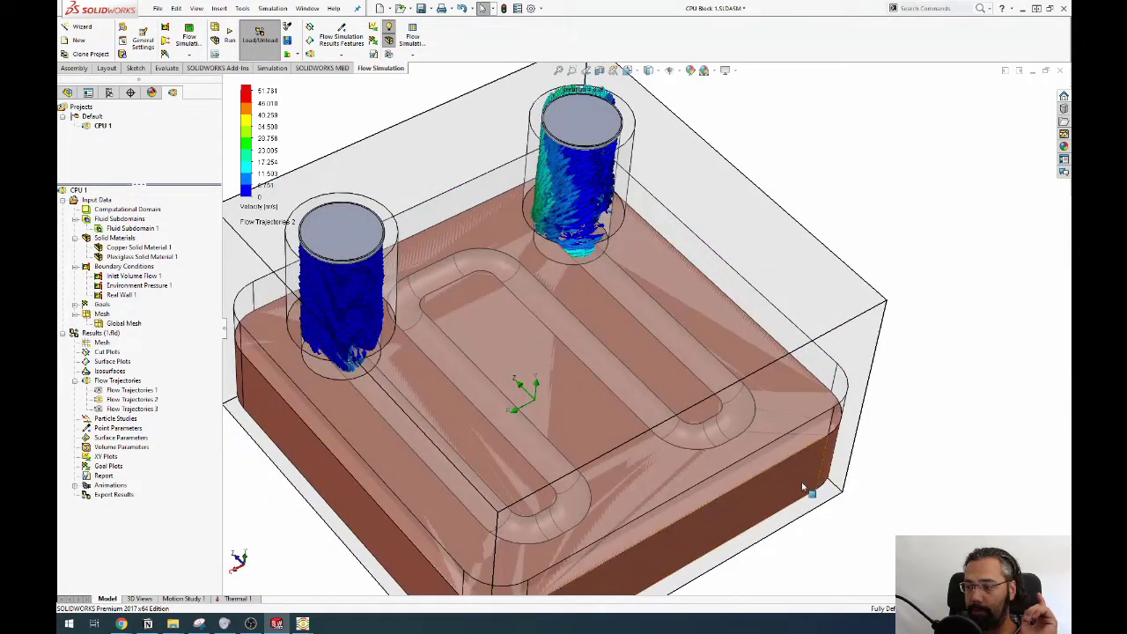
{"action": "left_click", "coordinate": [827, 467]}
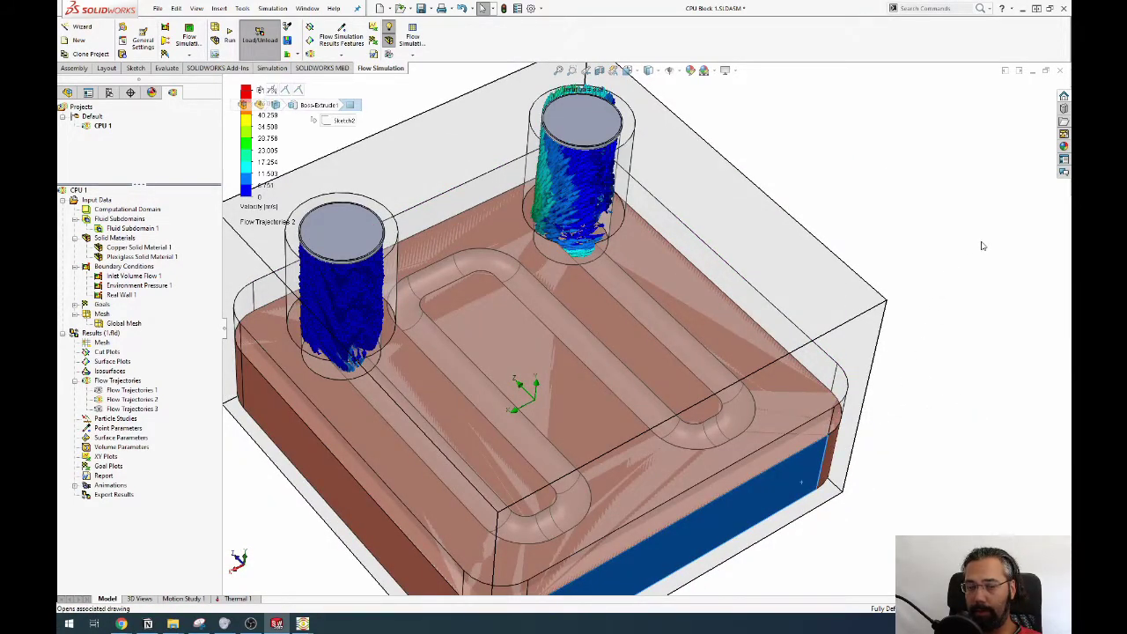
{"action": "left_click", "coordinate": [508, 243]}
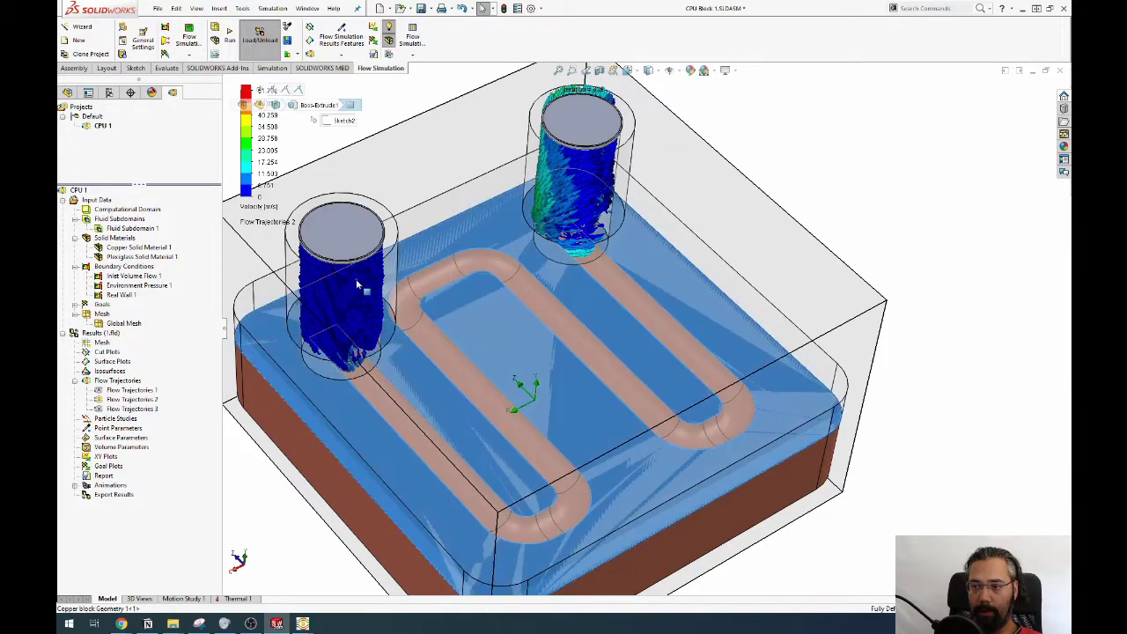
{"action": "middle_click_drag", "start_coordinate": [391, 257], "coordinate": [396, 176]}
{"action": "left_click", "coordinate": [379, 234]}
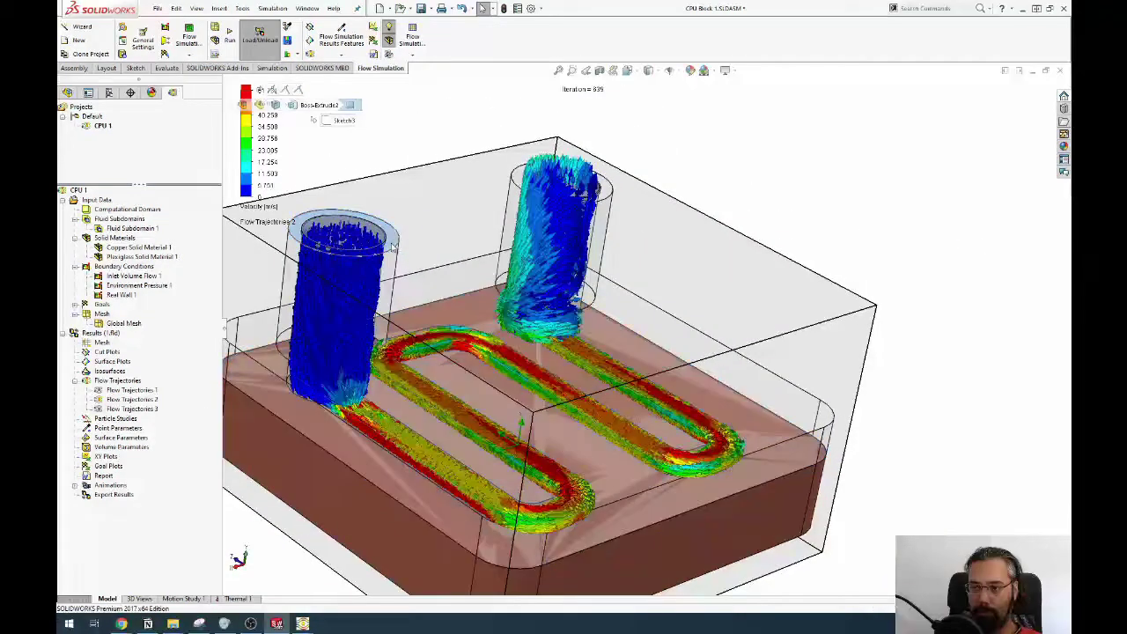
{"action": "middle_click_drag", "start_coordinate": [382, 236], "coordinate": [400, 206]}
{"action": "scroll", "coordinate": [427, 287], "scroll_direction": "up", "scroll_amount": 2}
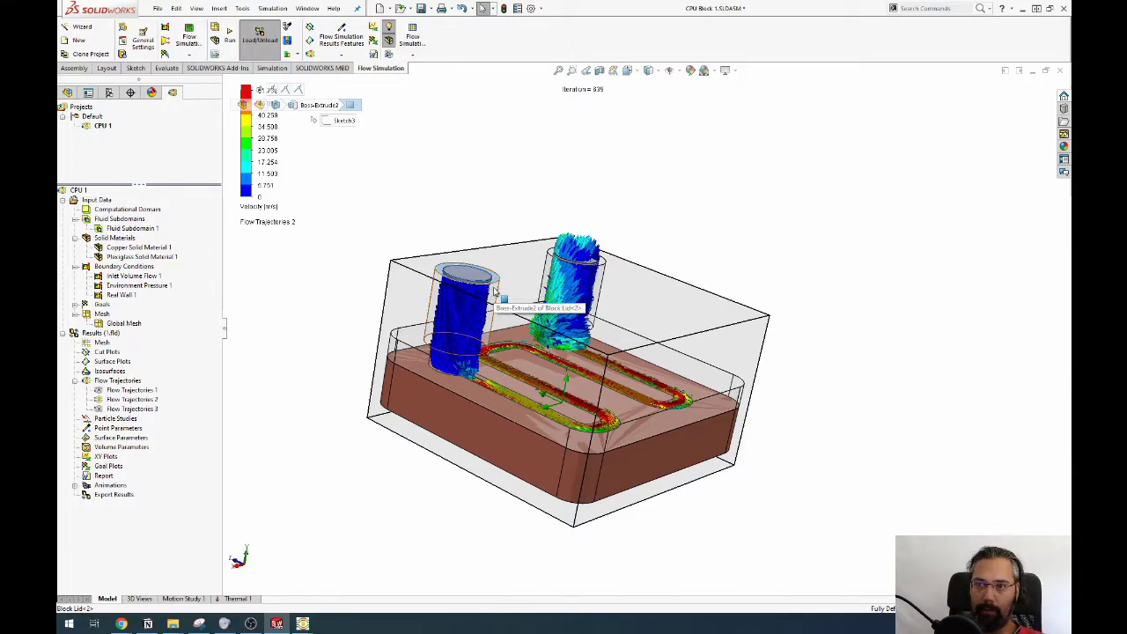
{"action": "middle_click_drag", "start_coordinate": [485, 308], "coordinate": [593, 553]}
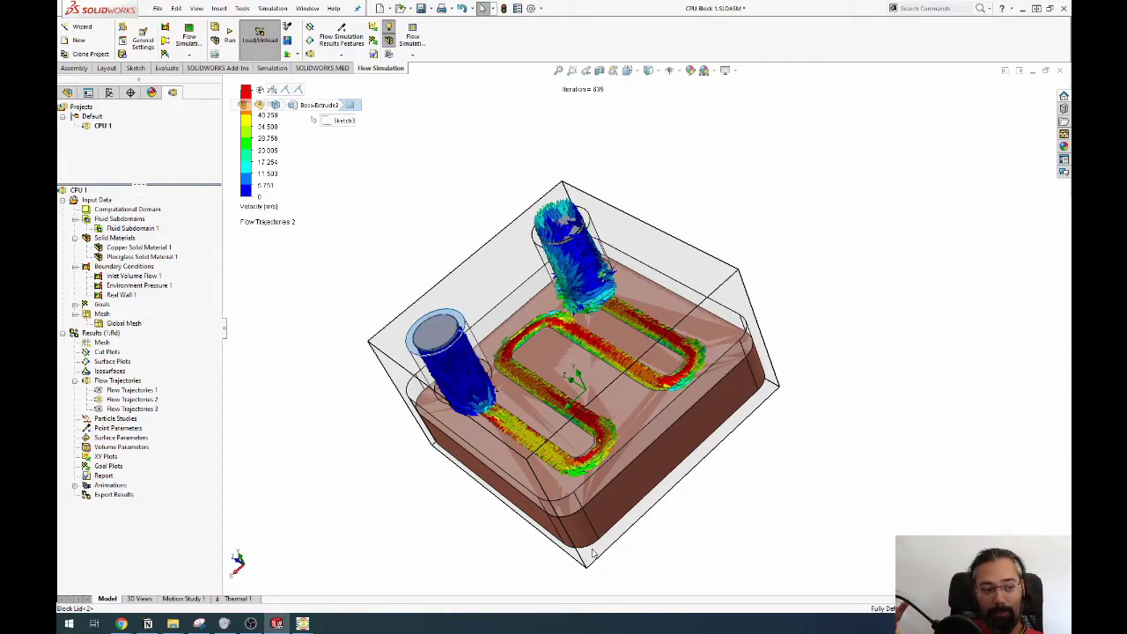
{"action": "middle_click_drag", "start_coordinate": [588, 554], "coordinate": [407, 343]}
{"action": "left_click", "coordinate": [400, 211]}
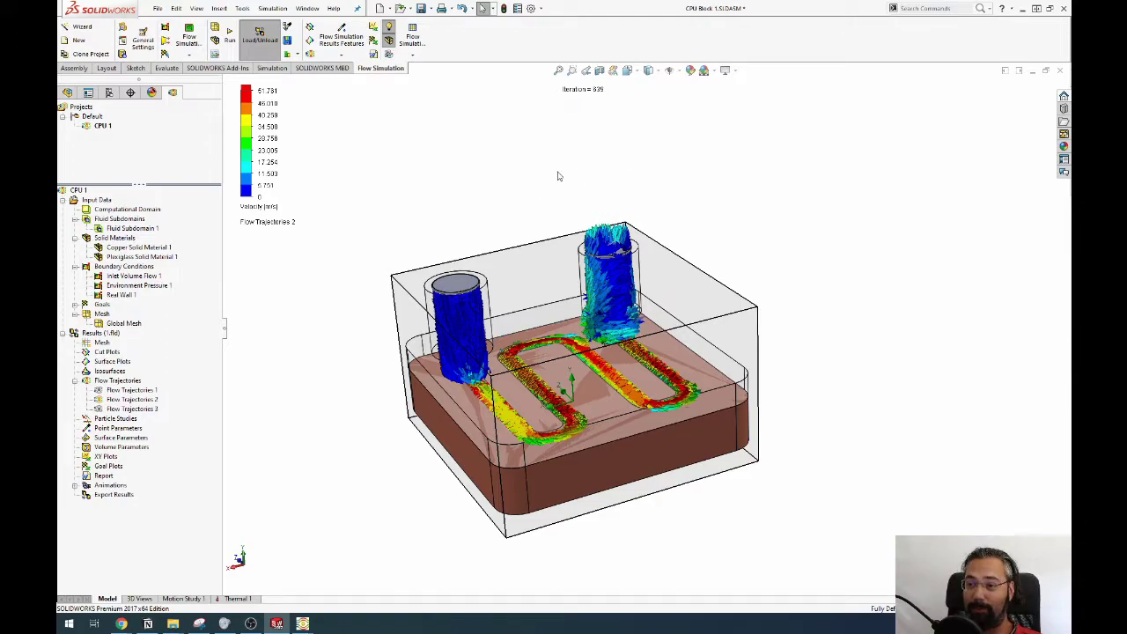
{"action": "scroll", "coordinate": [784, 304], "scroll_direction": "down", "scroll_amount": 3}
{"action": "middle_click_drag", "start_coordinate": [579, 257], "coordinate": [582, 189]}
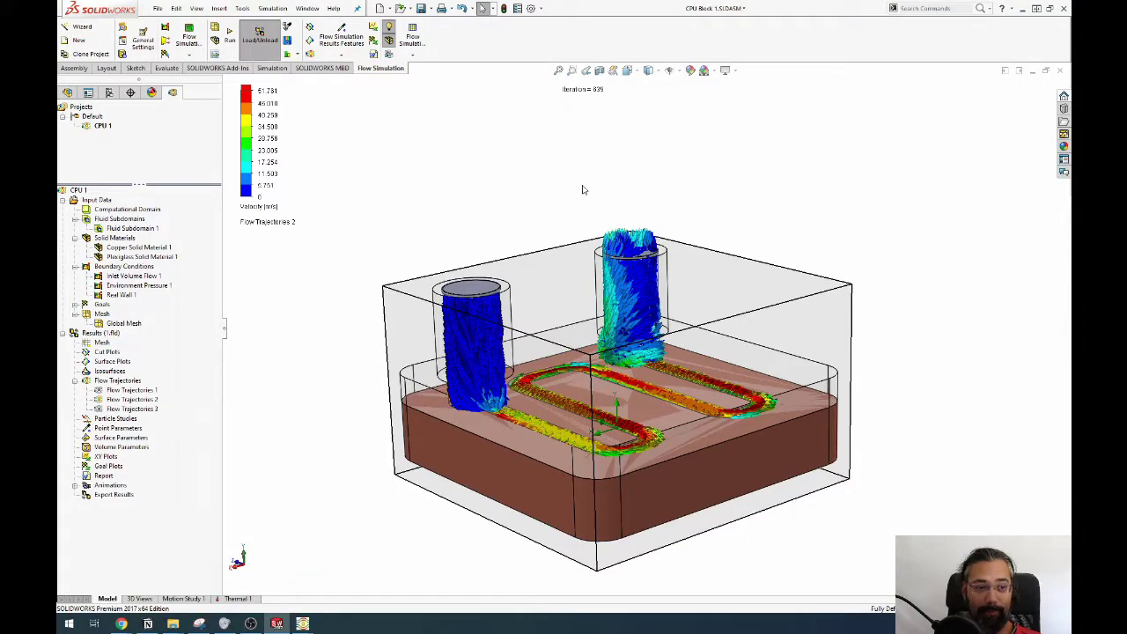